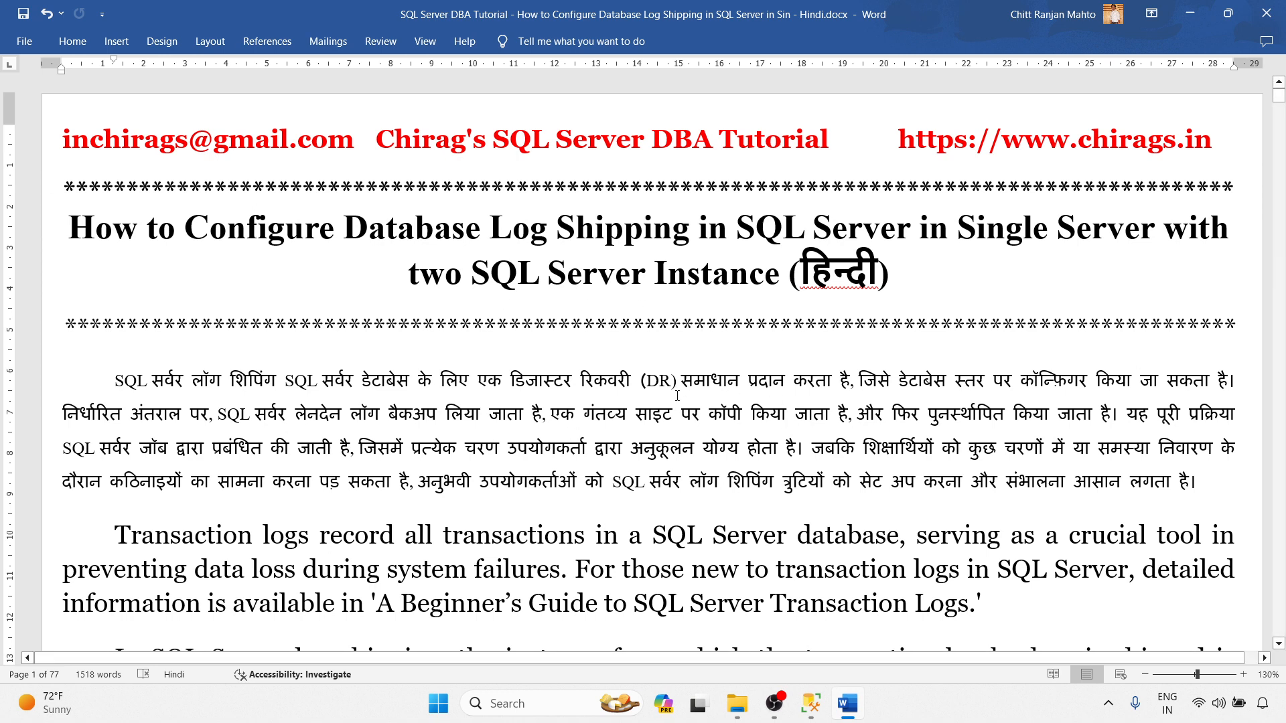
# - Skim the log shipping tutorial document's introduction and configuration steps, and return to its title page
pyautogui.scroll(-15, 798, 391)
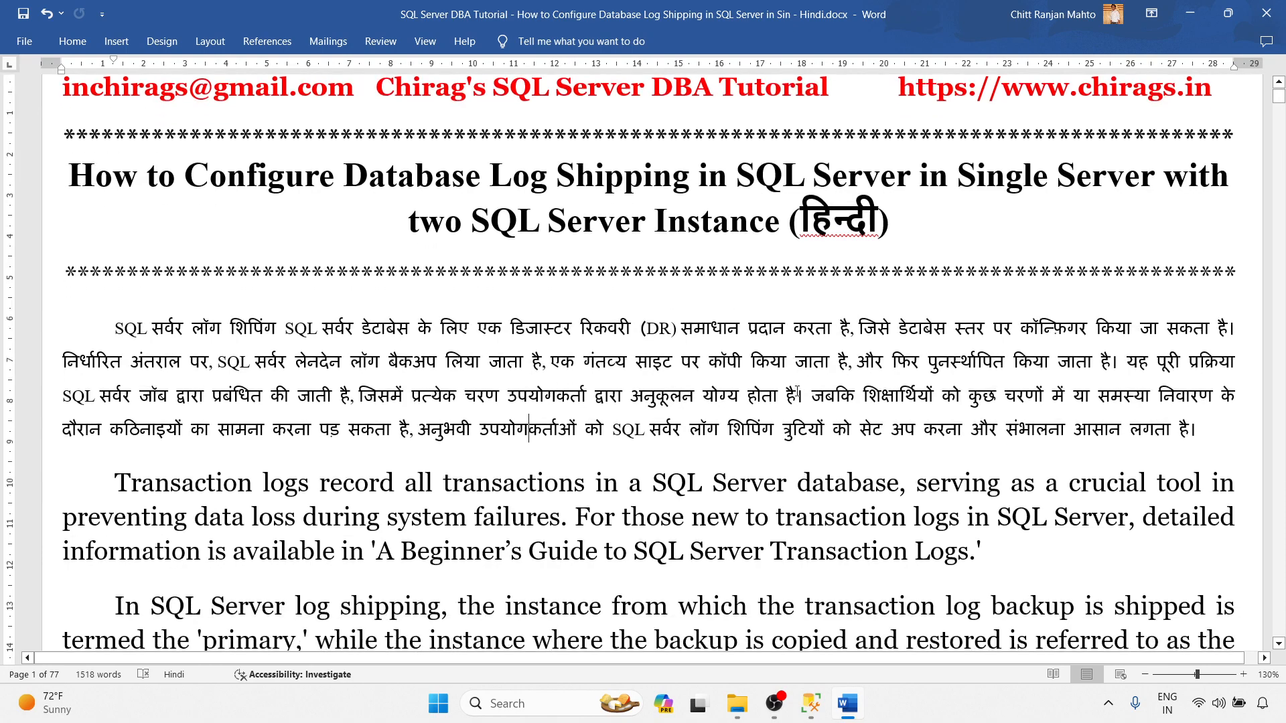
pyautogui.scroll(-15, 798, 391)
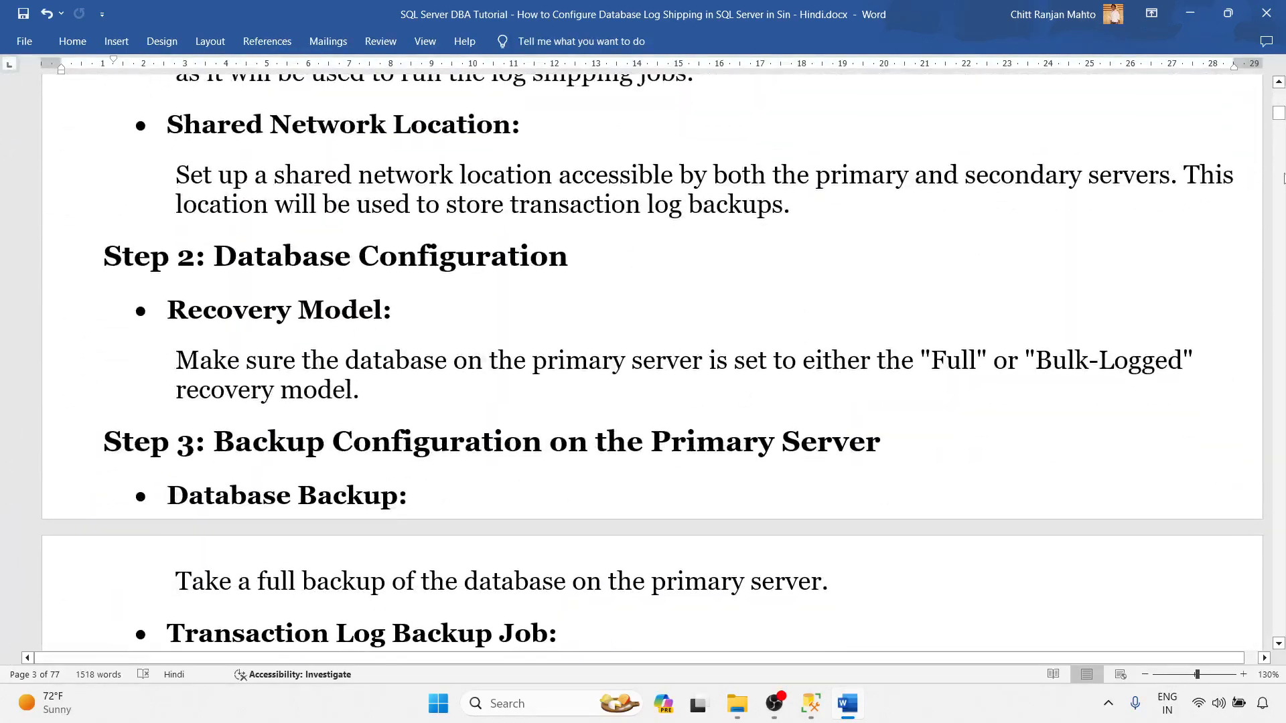
pyautogui.moveTo(1280, 115); pyautogui.dragTo(1279, 260)
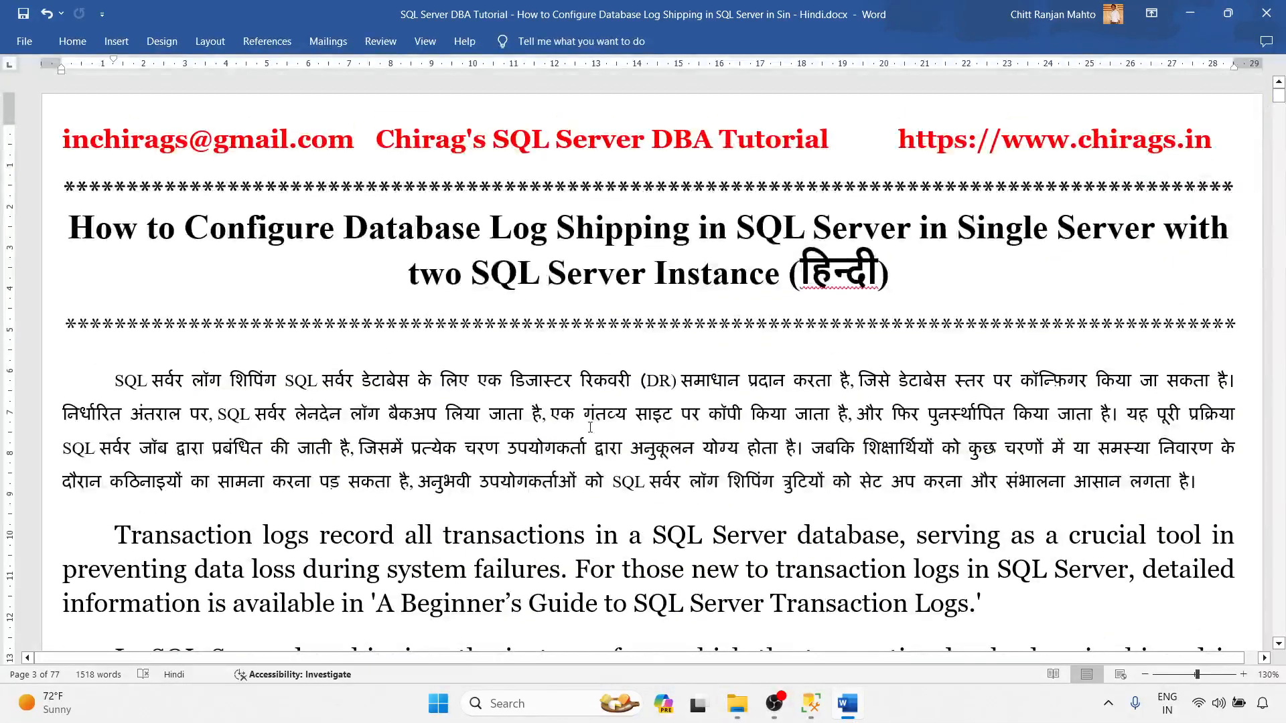
pyautogui.scroll(-2, 591, 427)
pyautogui.scroll(2, 590, 427)
pyautogui.click(661, 426)
# - Search Windows for "sql" and open SQL Server 2022 Configuration Manager
pyautogui.press('super')
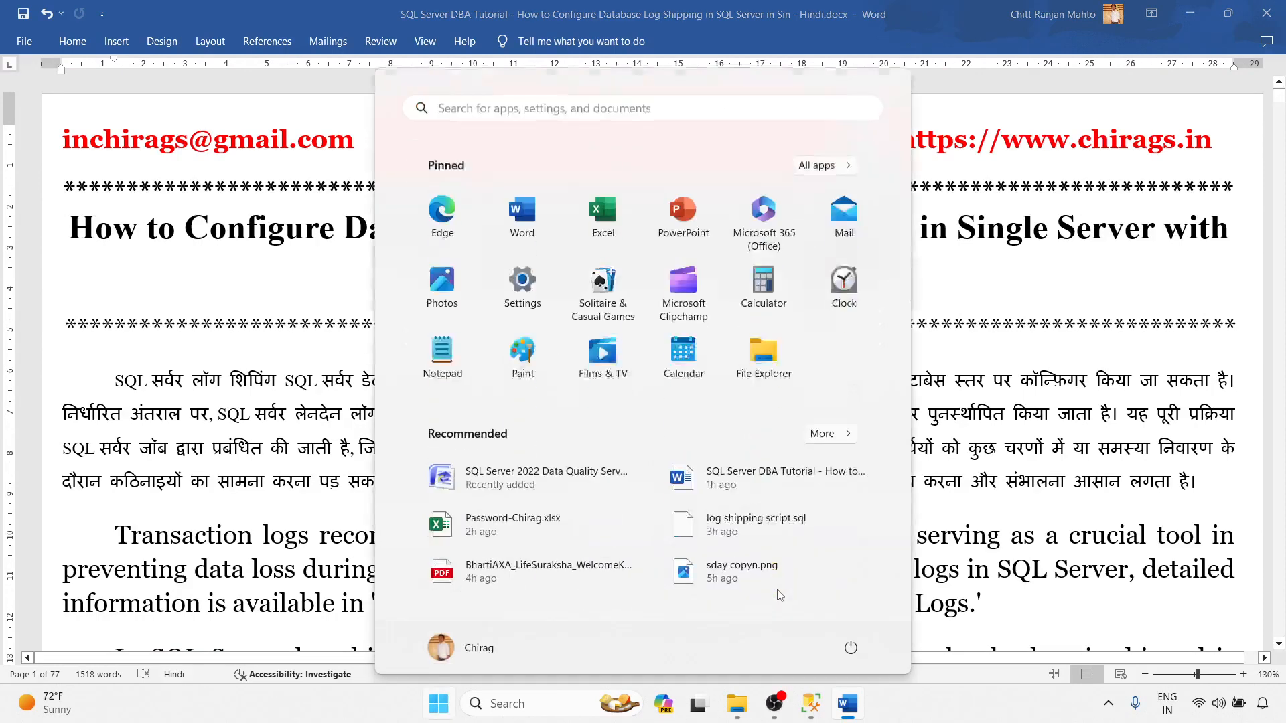
pyautogui.write('sql')
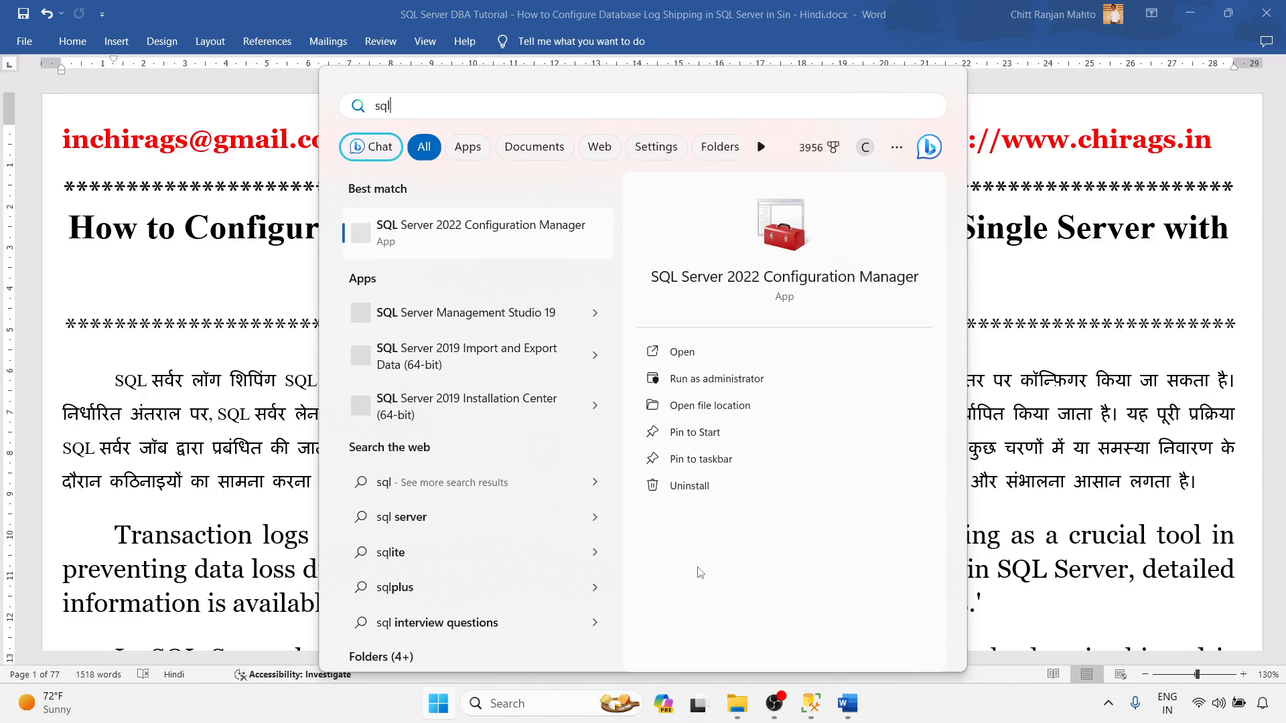
pyautogui.press('BackSpace')
pyautogui.press('BackSpace')
pyautogui.press('BackSpace')
pyautogui.press('Escape')
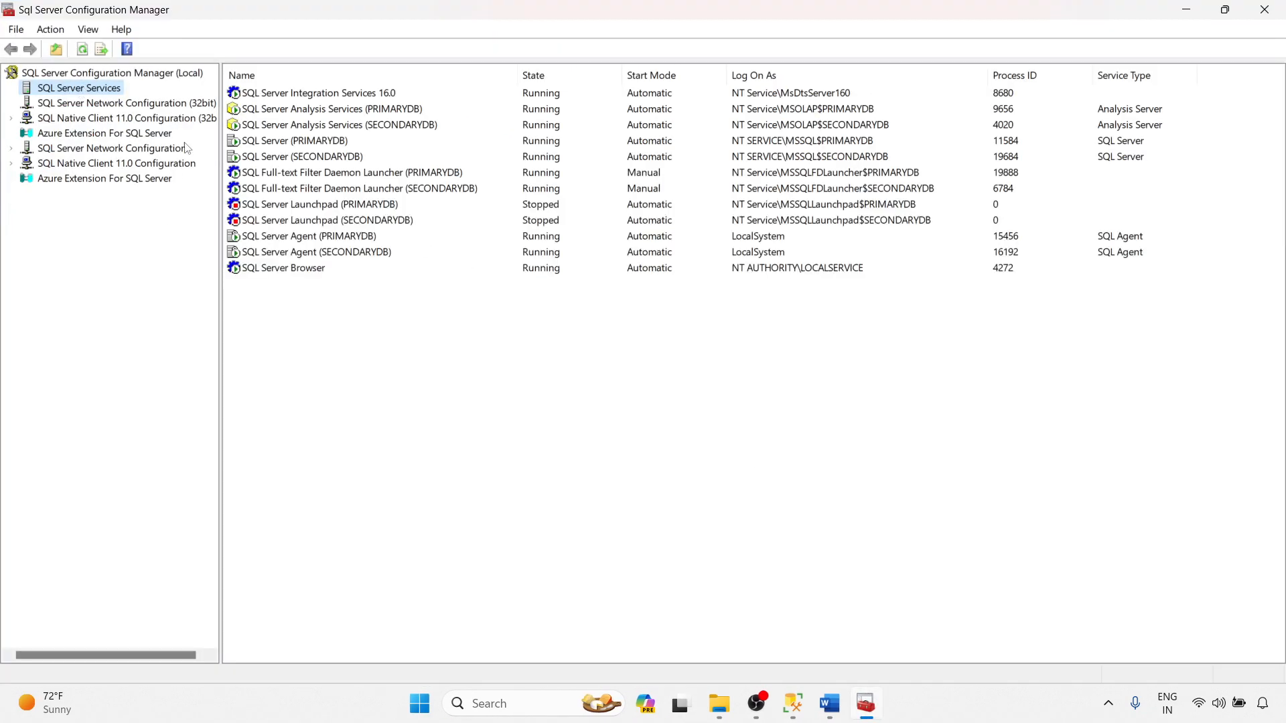
# - Examine the SQL Server (PRIMARYDB) and SQL Server (SECONDARYDB) services in the services list, and close the configuration manager
pyautogui.click(289, 144)
pyautogui.click(295, 158)
pyautogui.click(272, 142)
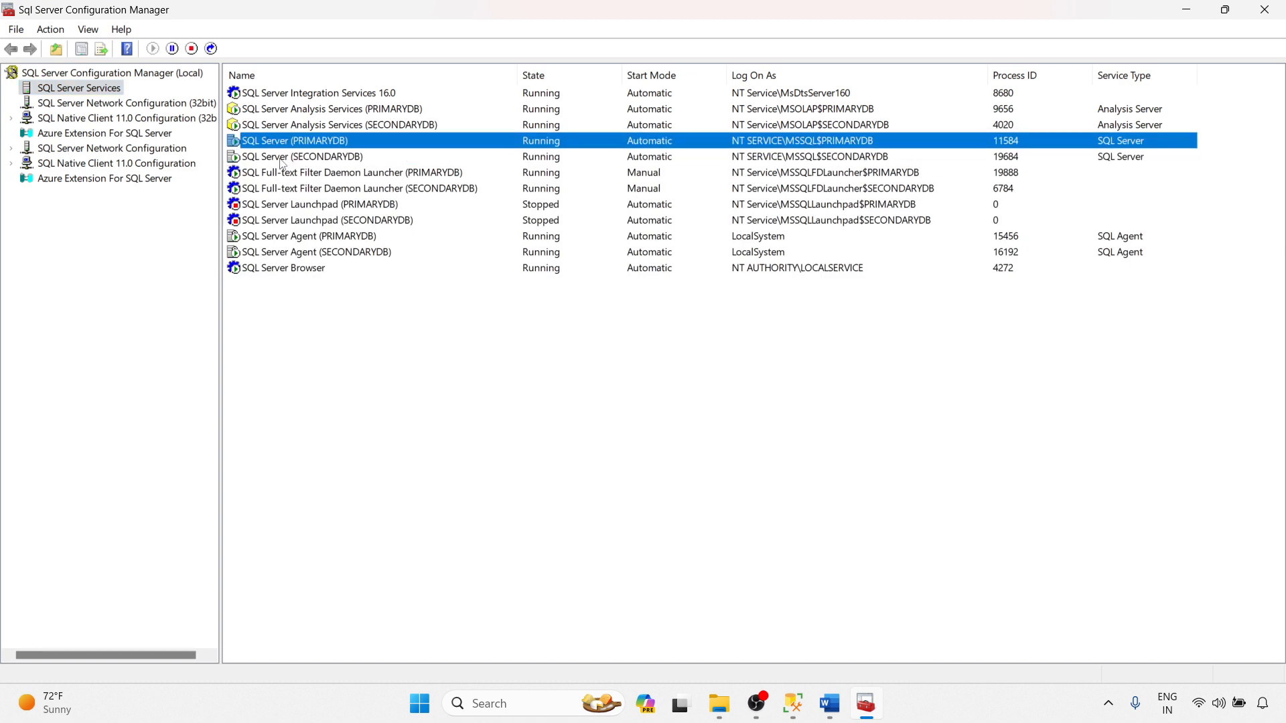
pyautogui.click(285, 156)
pyautogui.click(287, 142)
pyautogui.click(308, 161)
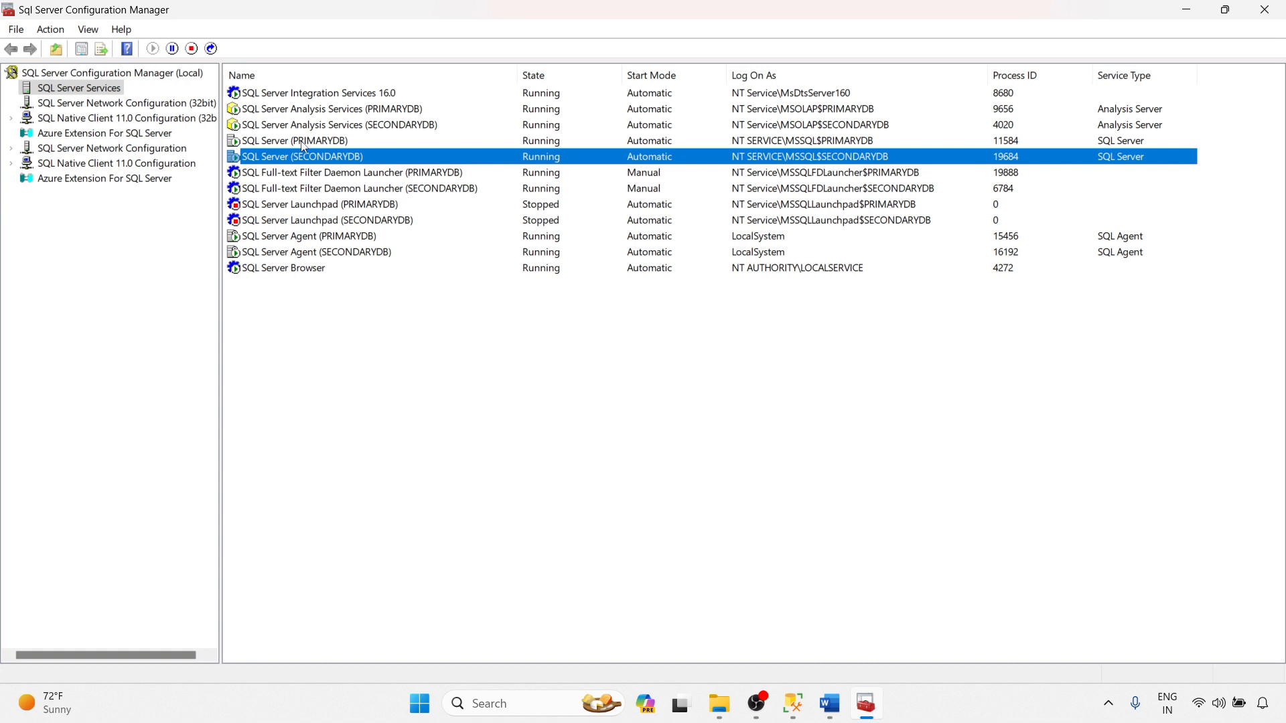
pyautogui.click(303, 144)
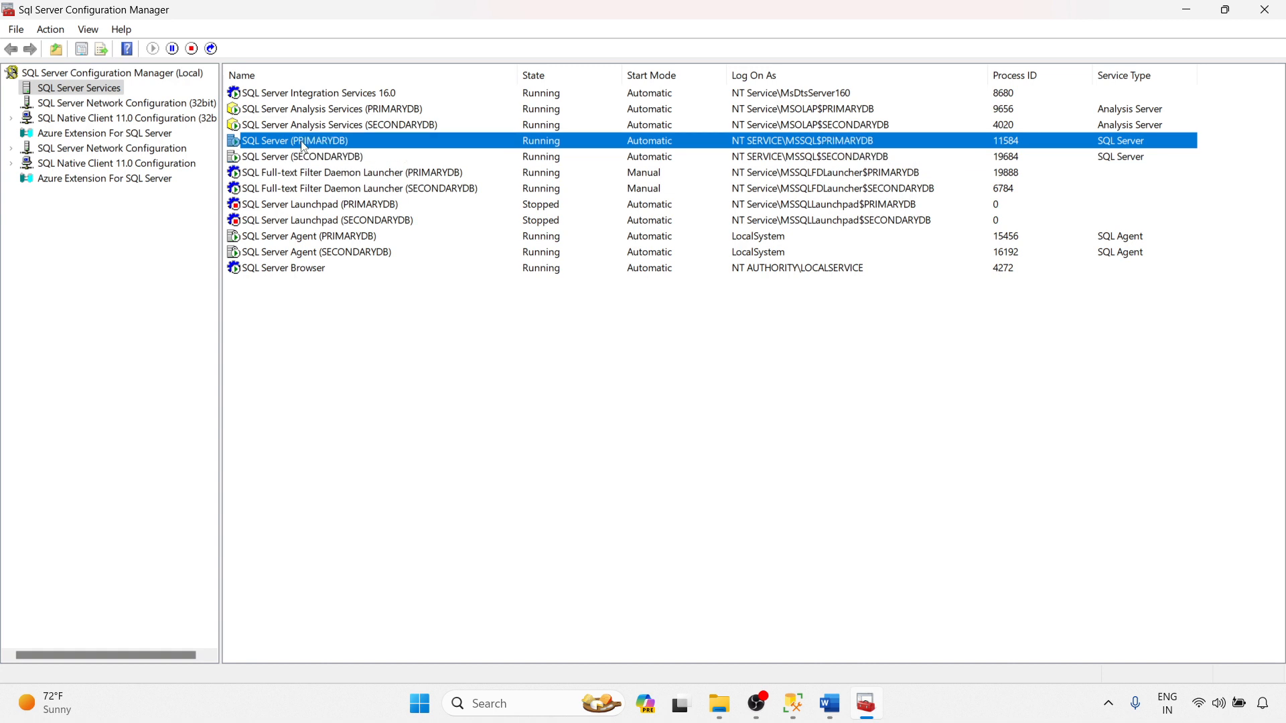
pyautogui.click(312, 158)
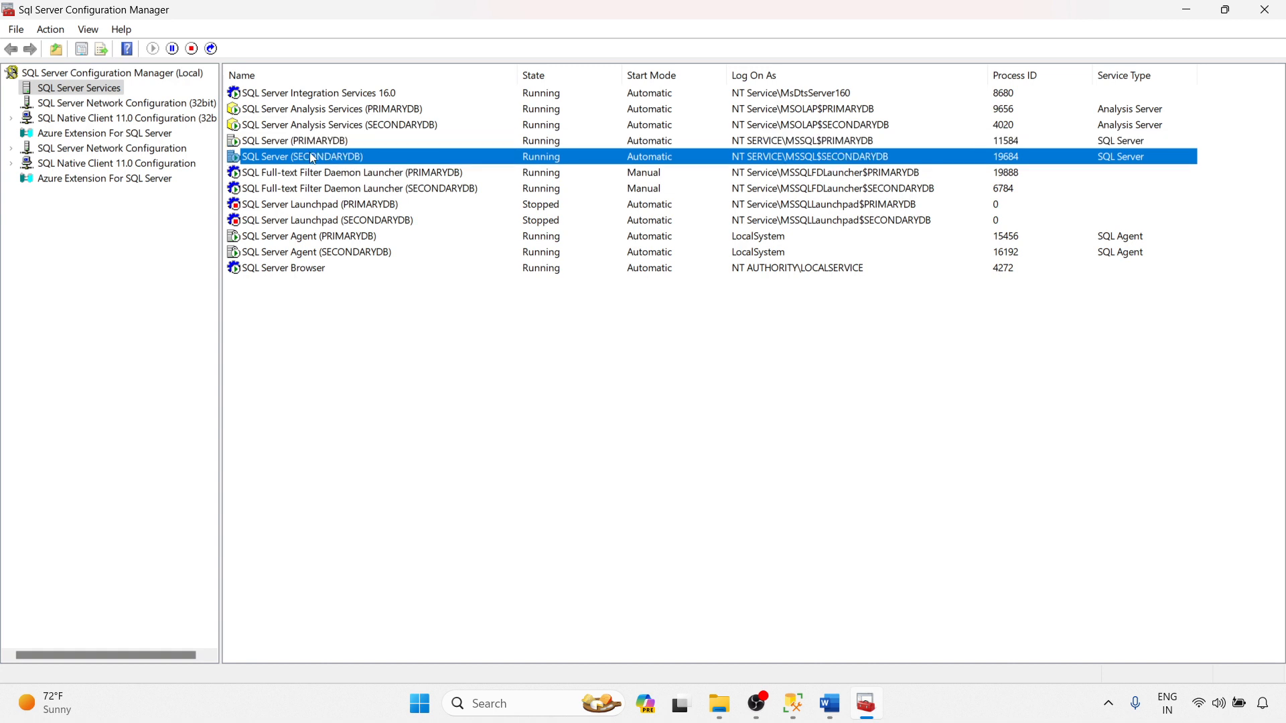
pyautogui.click(313, 145)
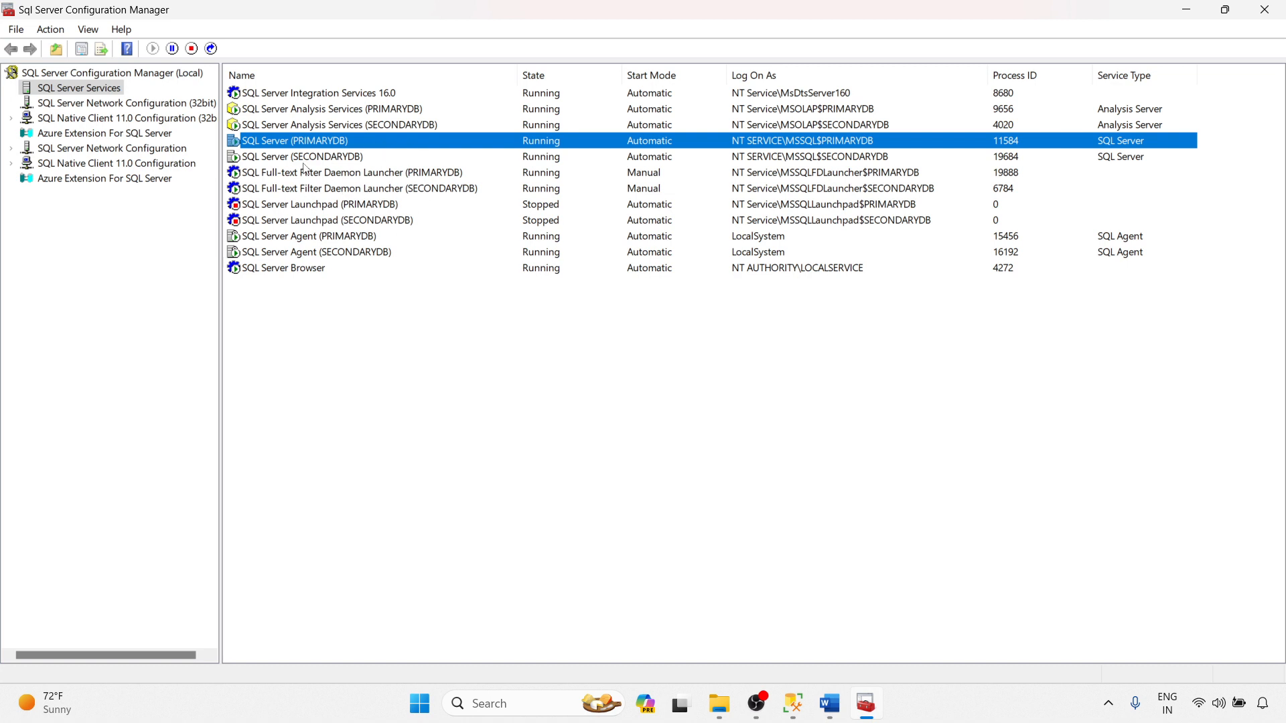
pyautogui.click(286, 158)
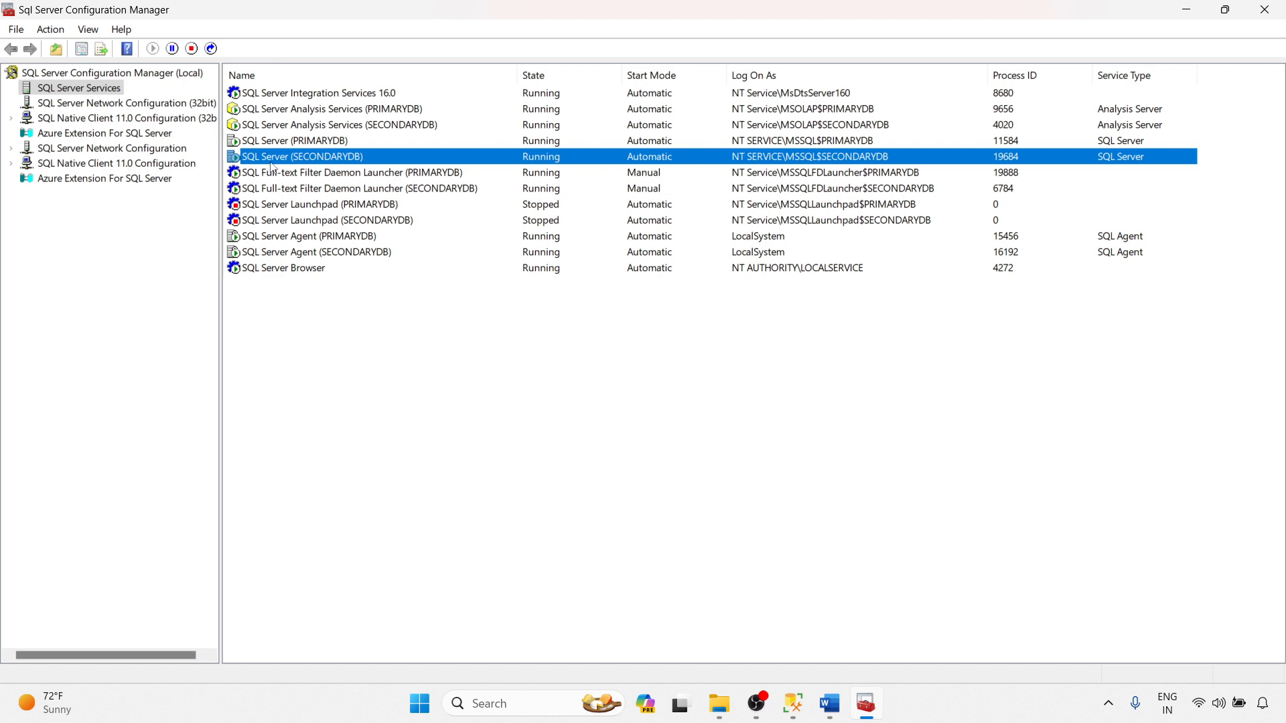
pyautogui.click(342, 145)
pyautogui.click(338, 158)
pyautogui.click(328, 146)
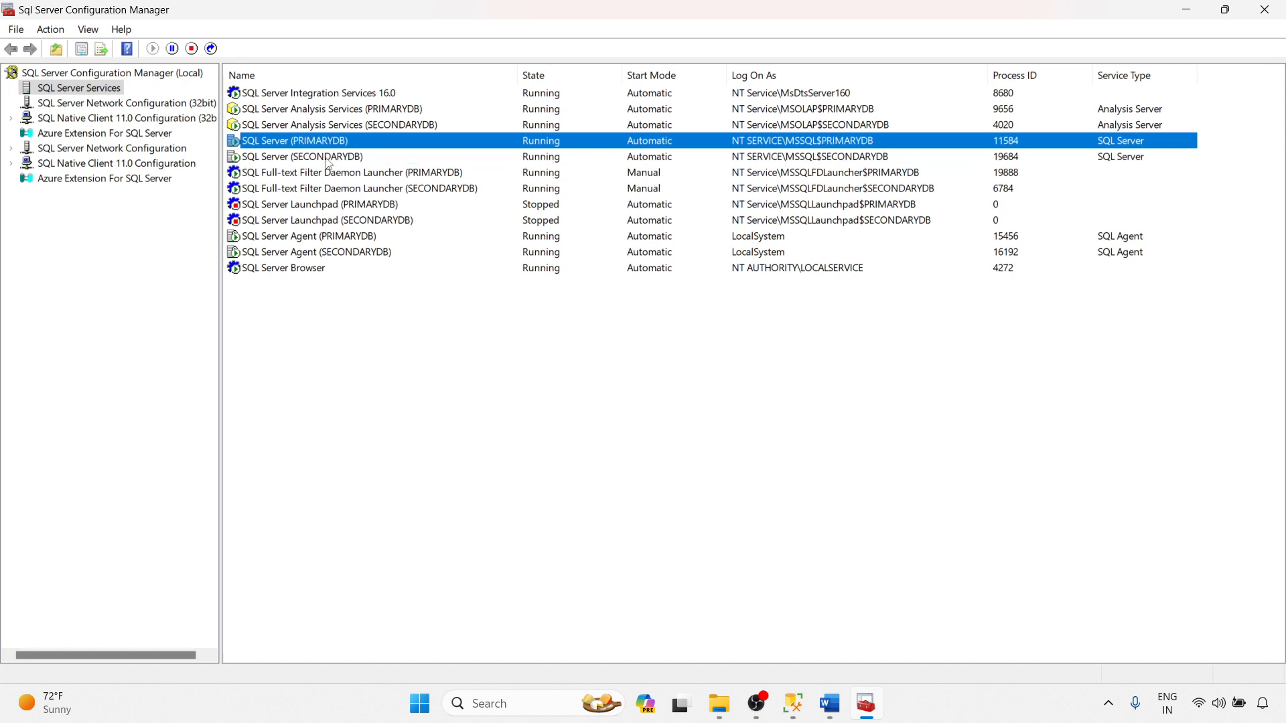
pyautogui.click(326, 158)
pyautogui.click(554, 397)
pyautogui.click(1266, 6)
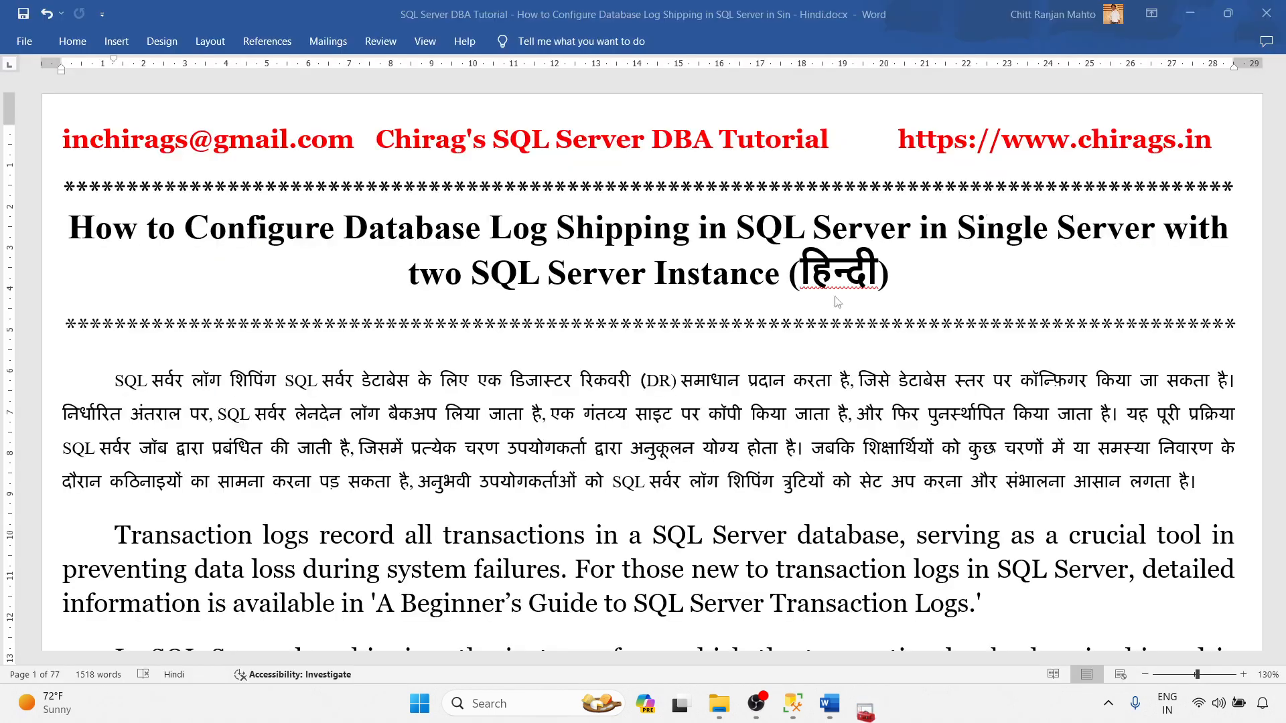
# - Minimize the tutorial document and switch to the two side-by-side SQL Server Management Studio windows
pyautogui.click(850, 379)
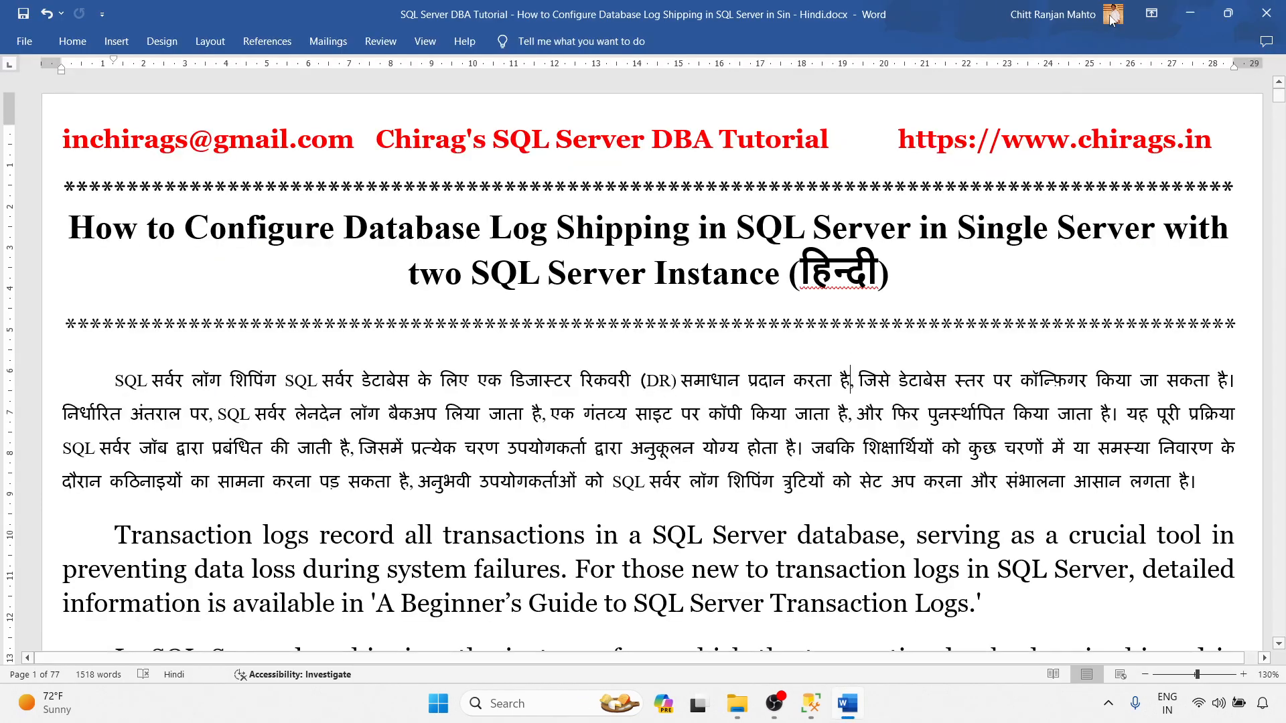
pyautogui.click(1188, 13)
pyautogui.moveTo(809, 711)
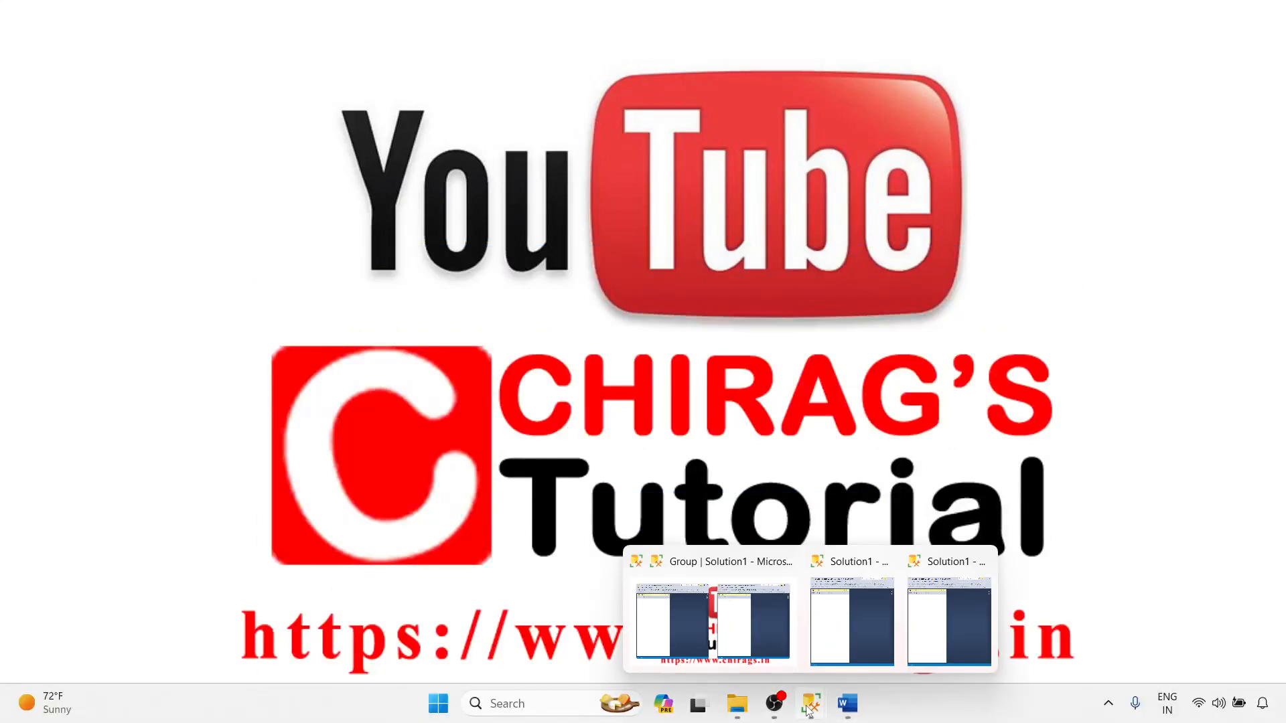
pyautogui.click(694, 614)
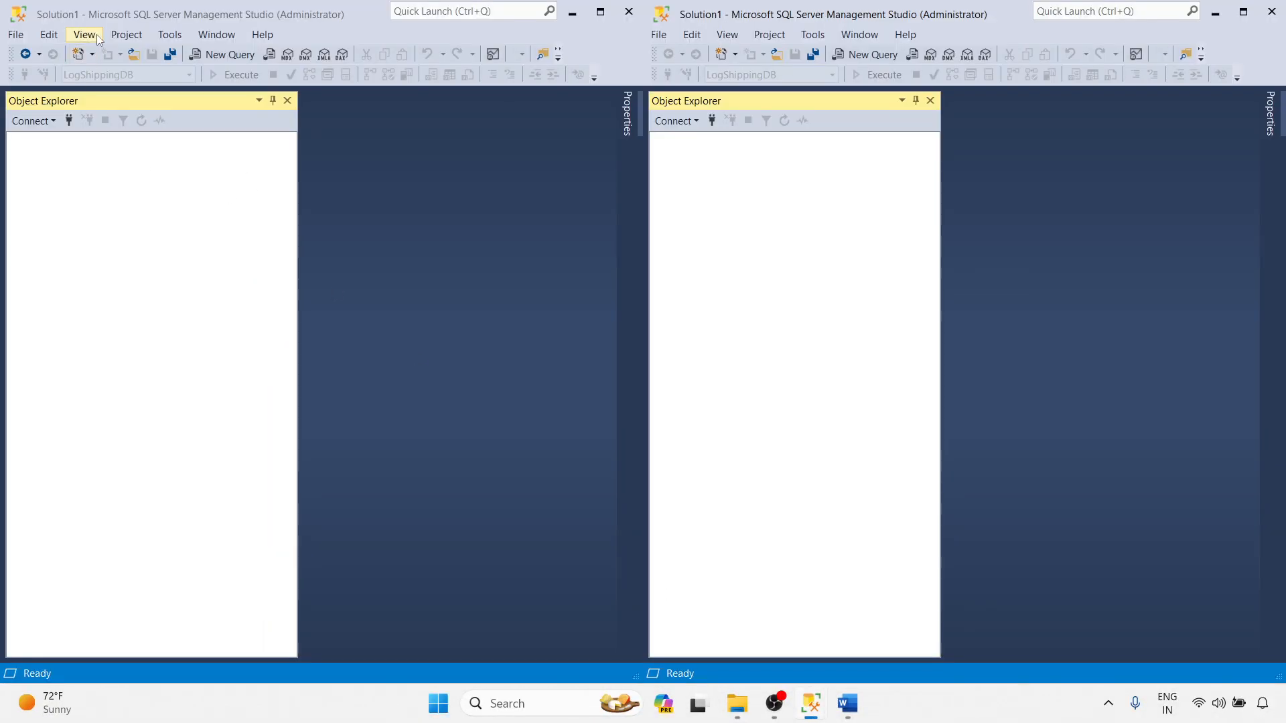
pyautogui.click(154, 204)
pyautogui.click(778, 224)
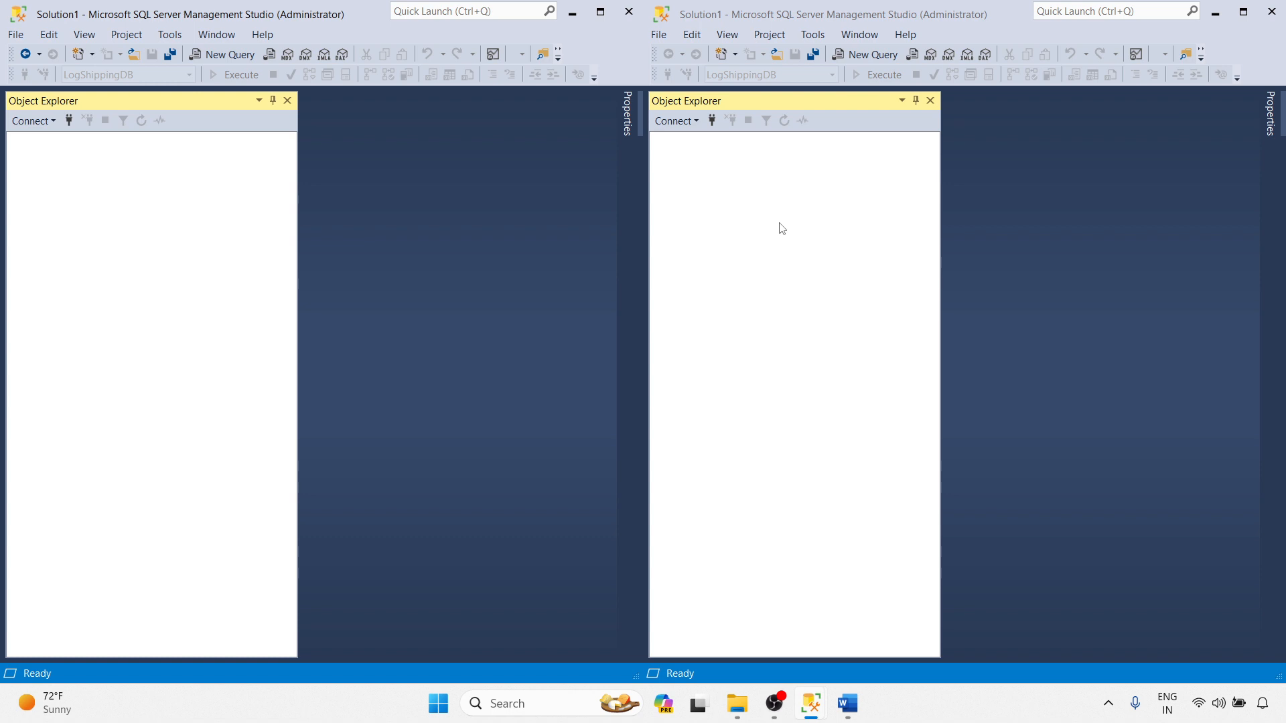
pyautogui.click(178, 231)
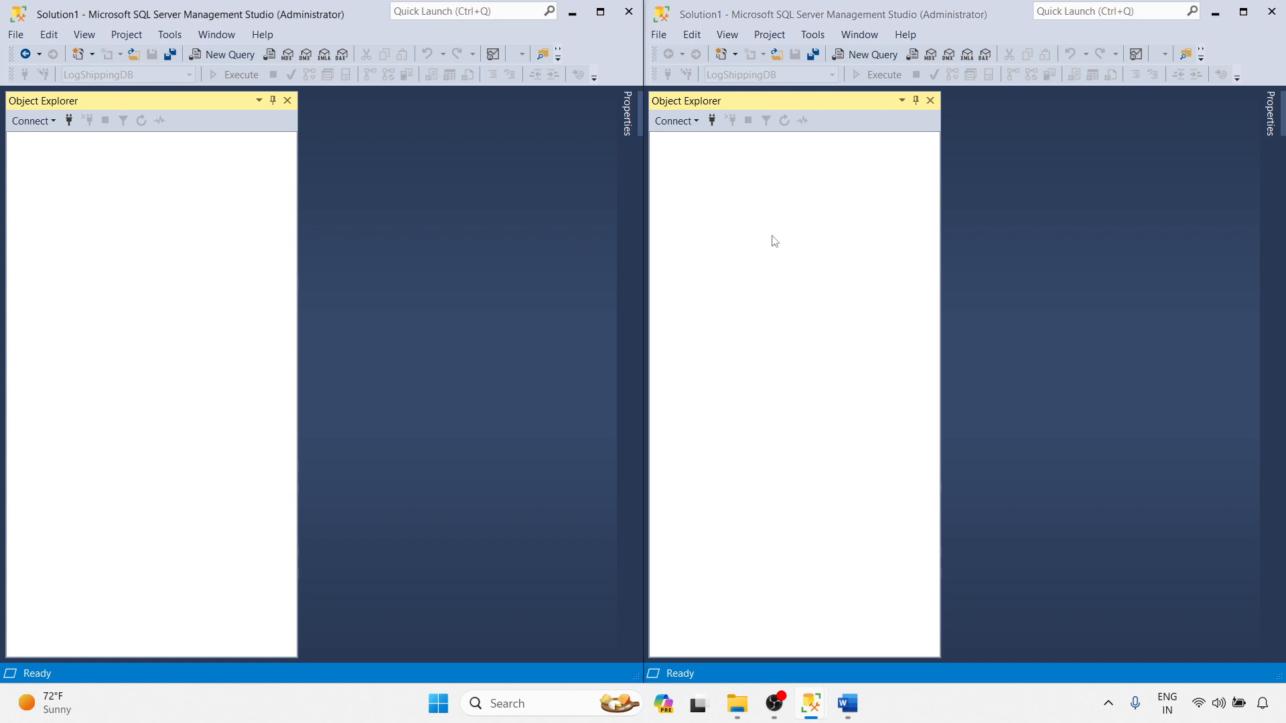
# - Connect the first Management Studio window to the local PRIMARYDB database engine using SQL Server Authentication, login sa and the account password
pyautogui.click(69, 120)
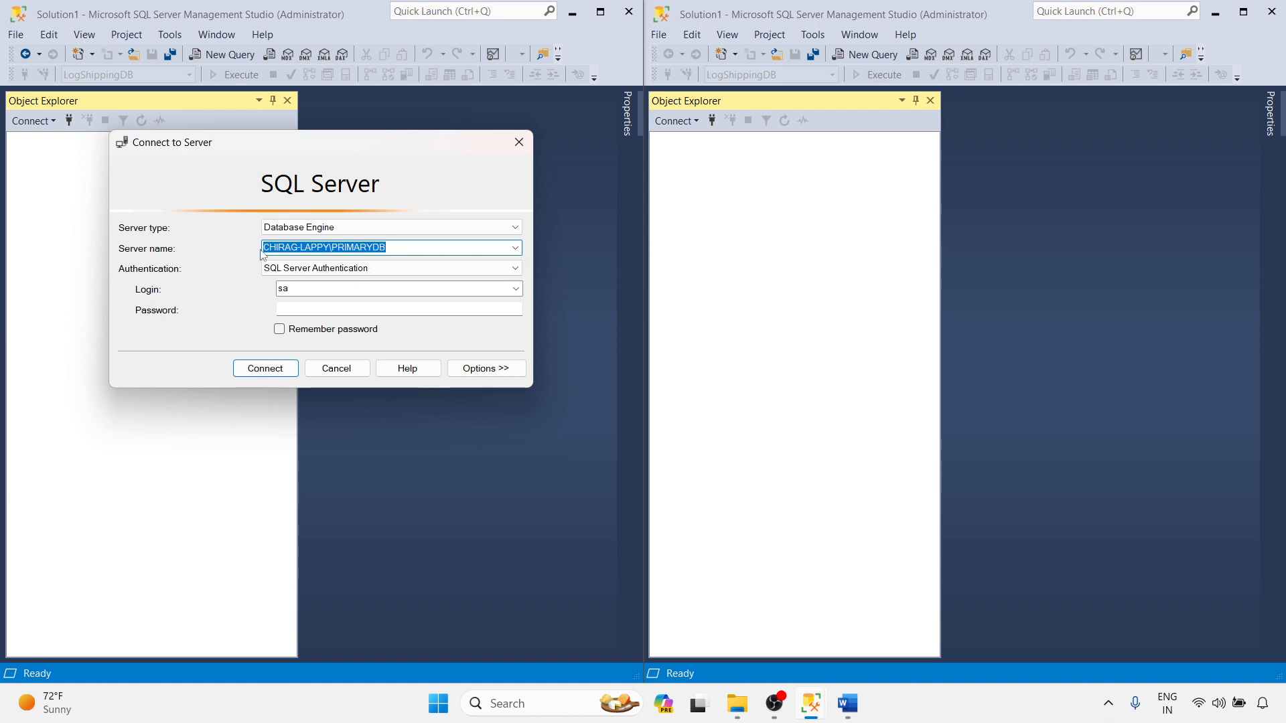
pyautogui.click(515, 248)
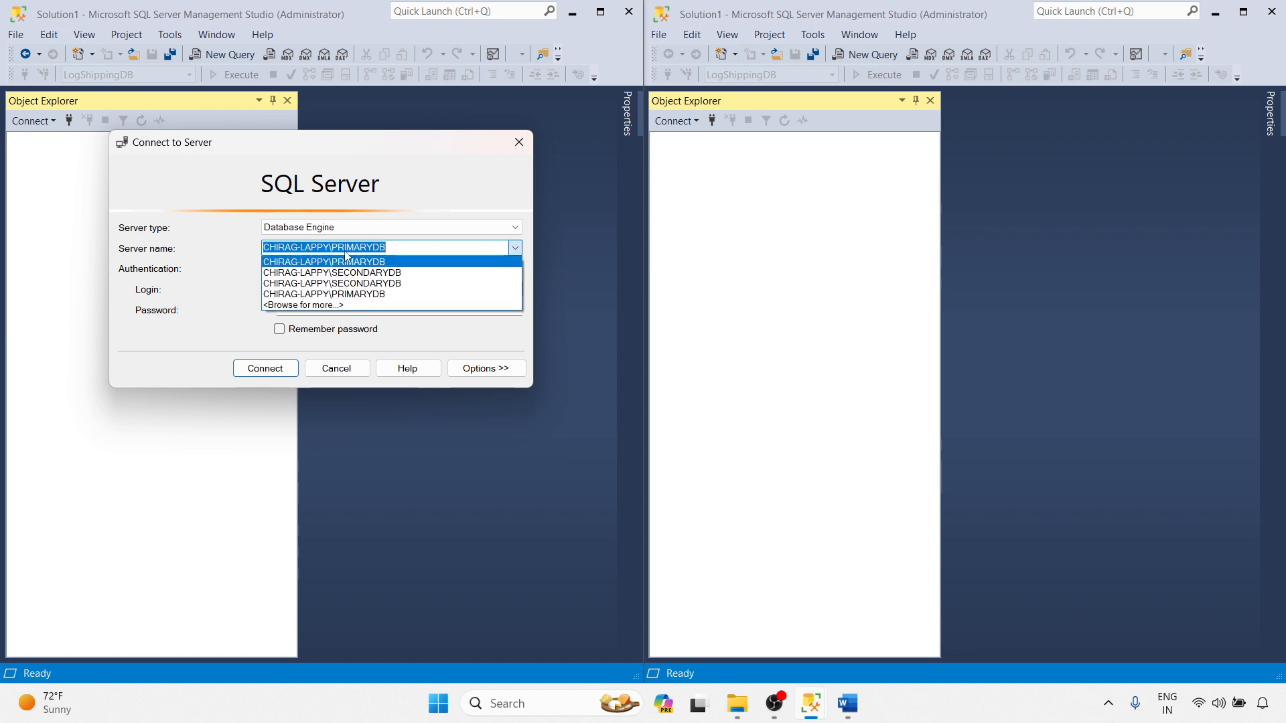
pyautogui.click(315, 305)
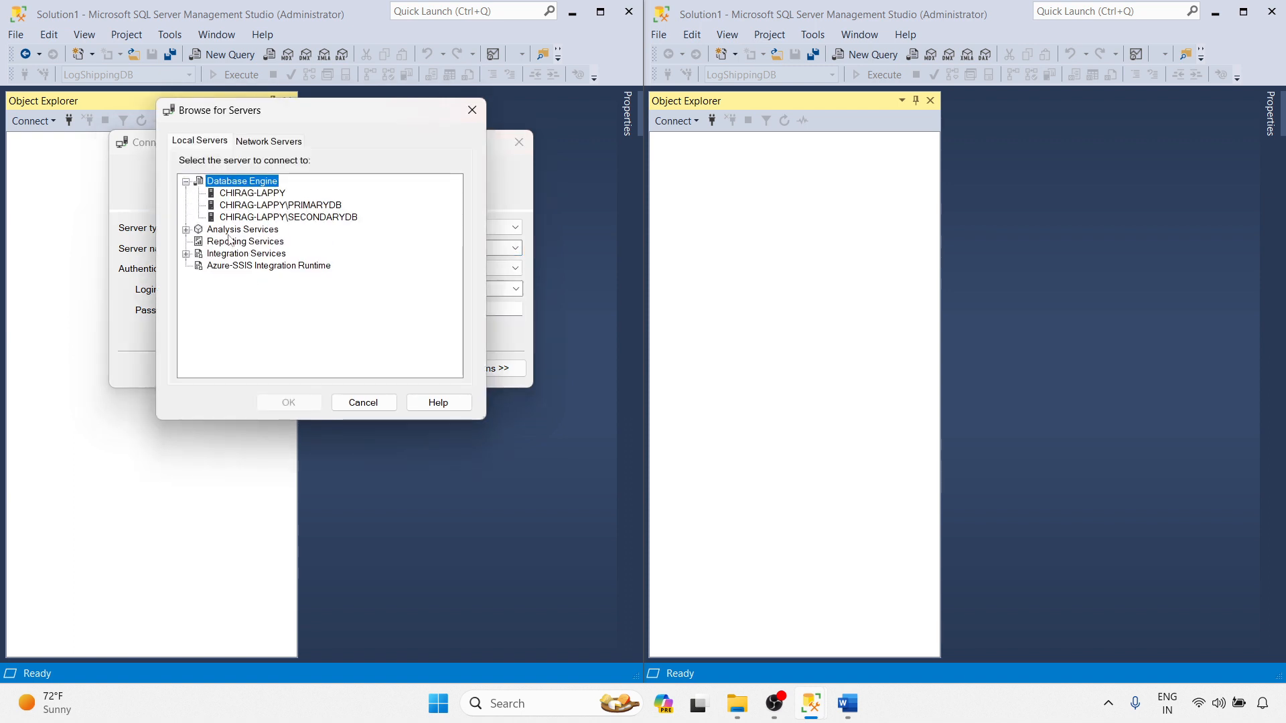
pyautogui.click(285, 205)
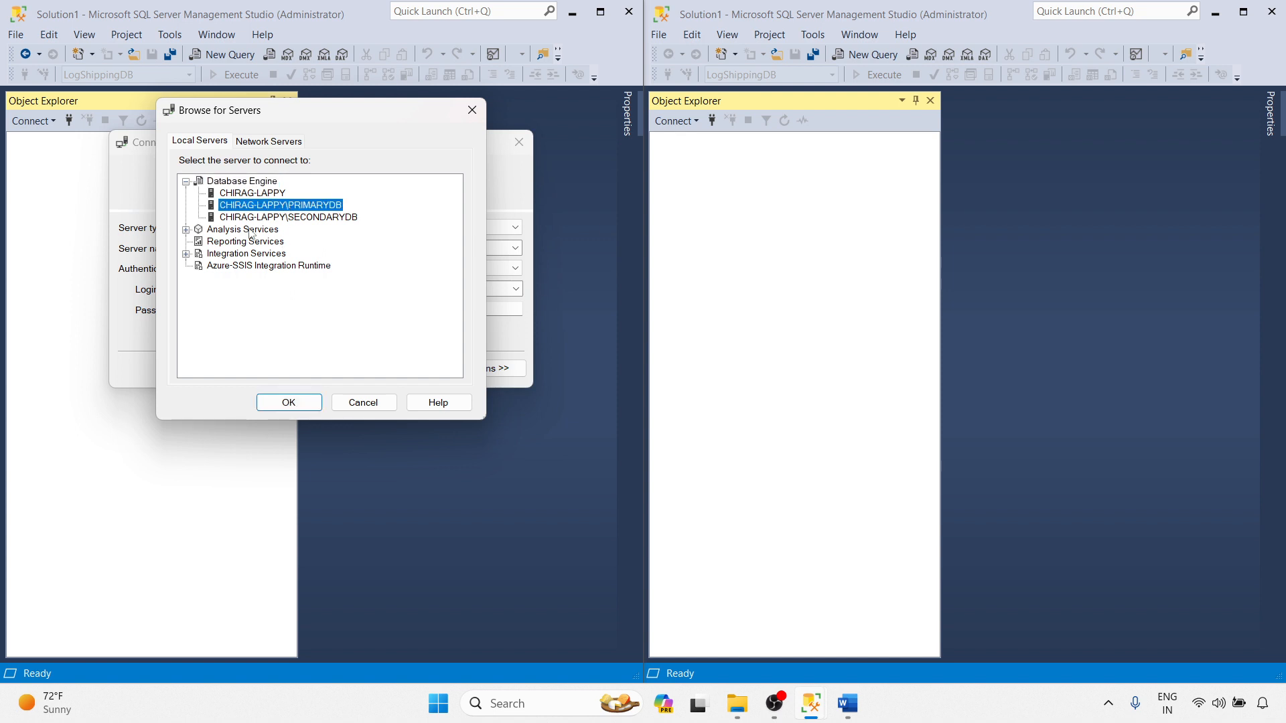
pyautogui.click(289, 402)
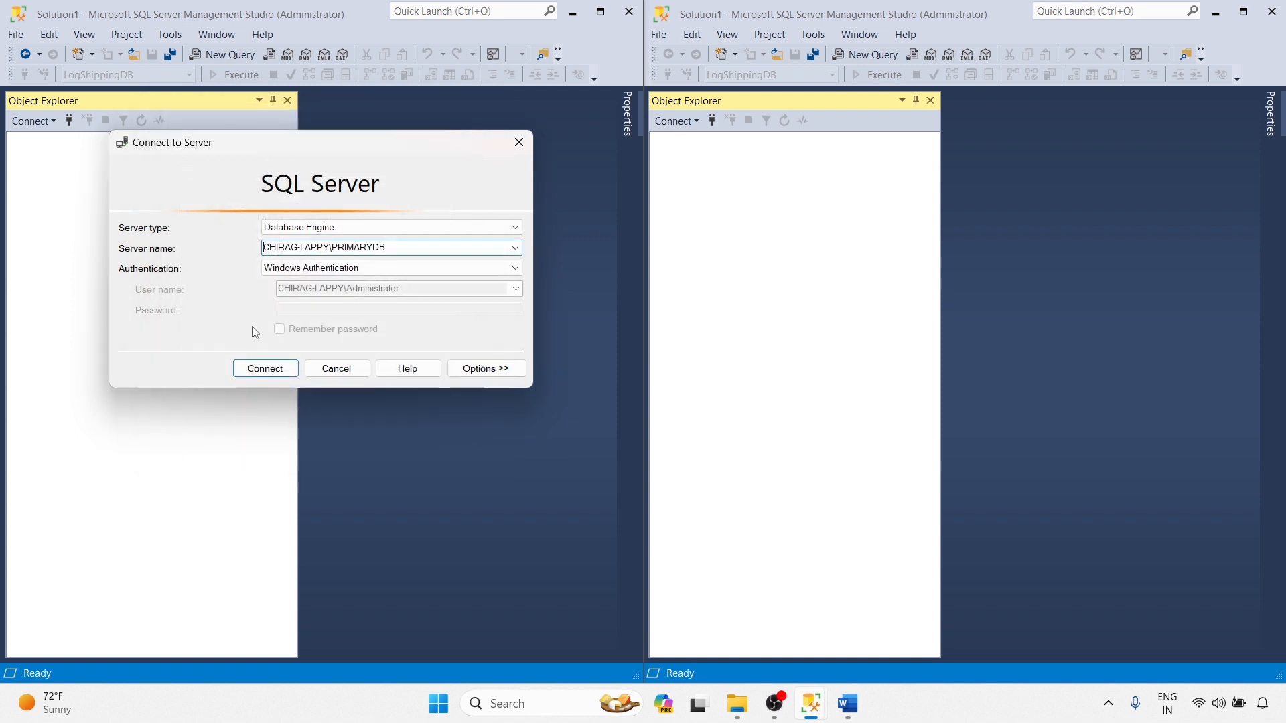
pyautogui.click(299, 270)
pyautogui.click(288, 292)
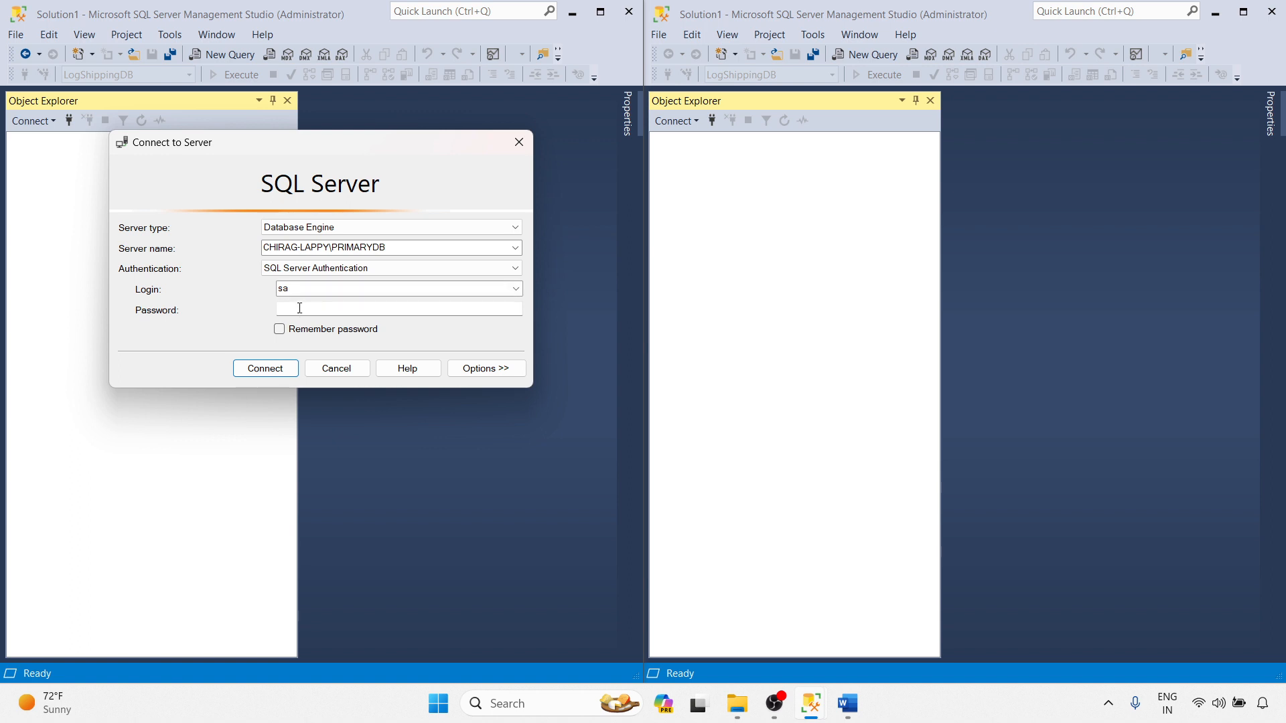
pyautogui.click(300, 308)
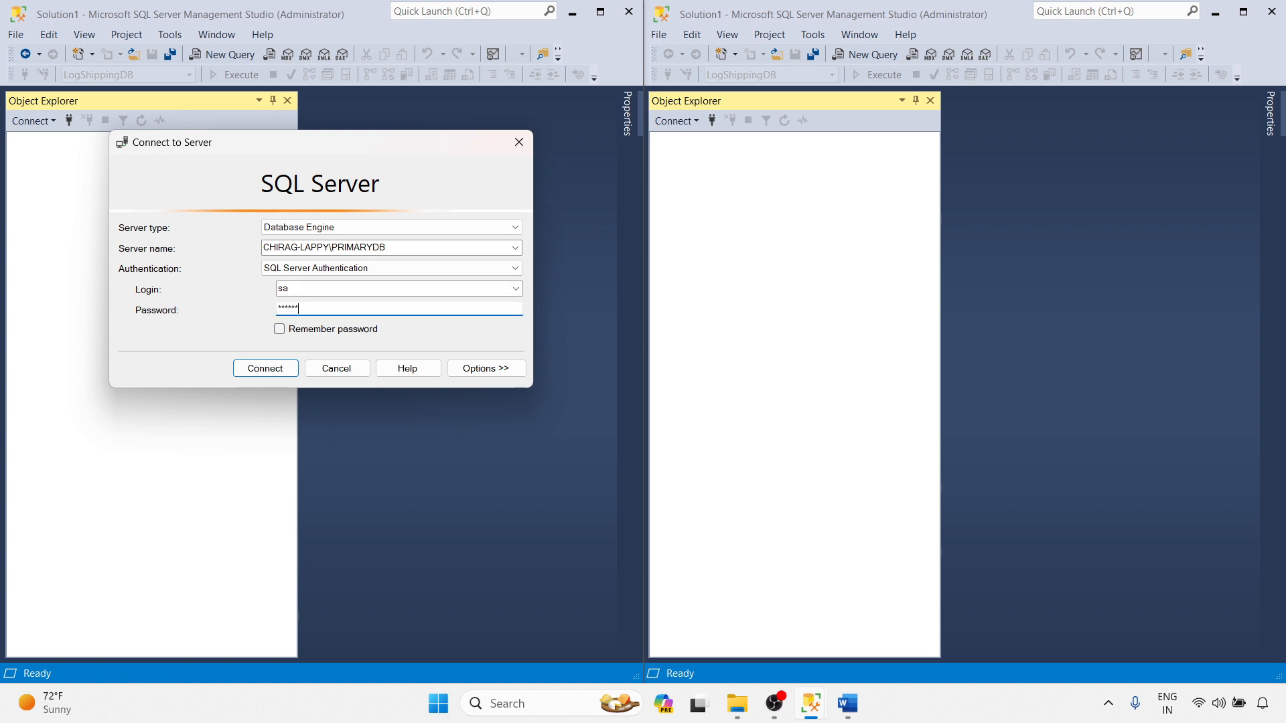
pyautogui.press('Return')
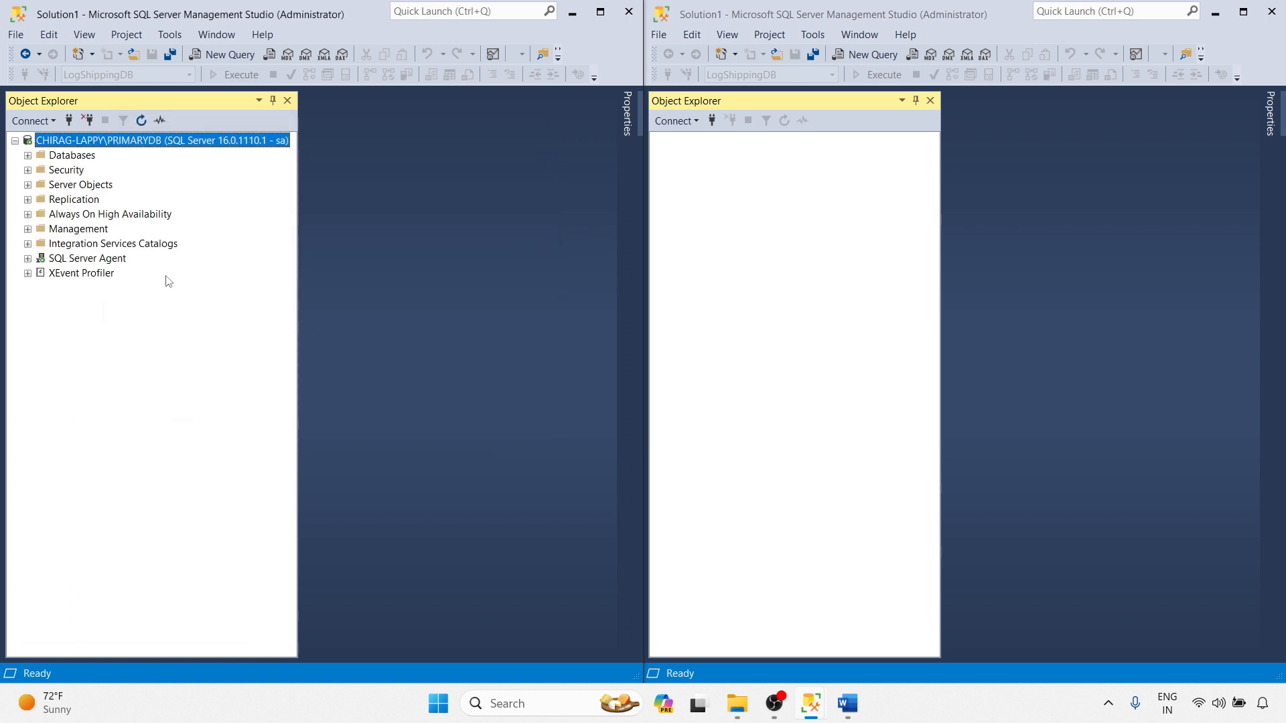
# - Inspect the databases and the SQL Server Agent jobs of the PRIMARYDB instance, leaving only the databases expanded
pyautogui.click(28, 156)
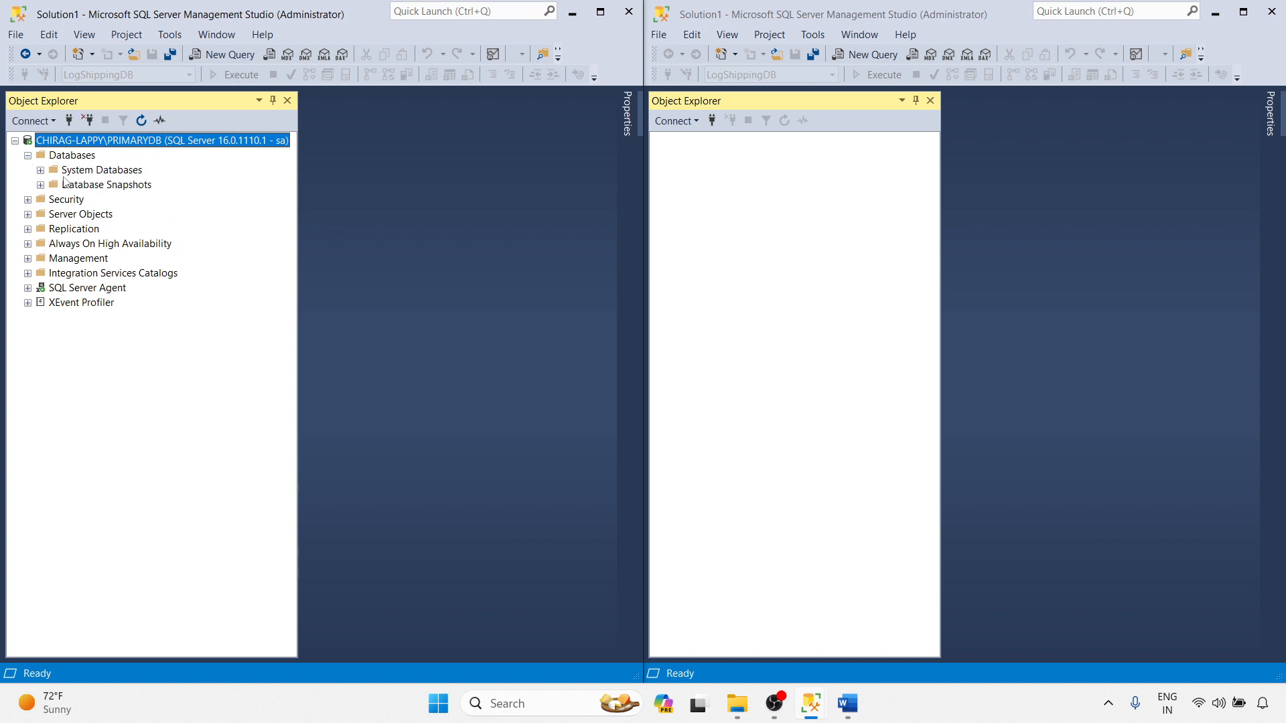
pyautogui.click(27, 288)
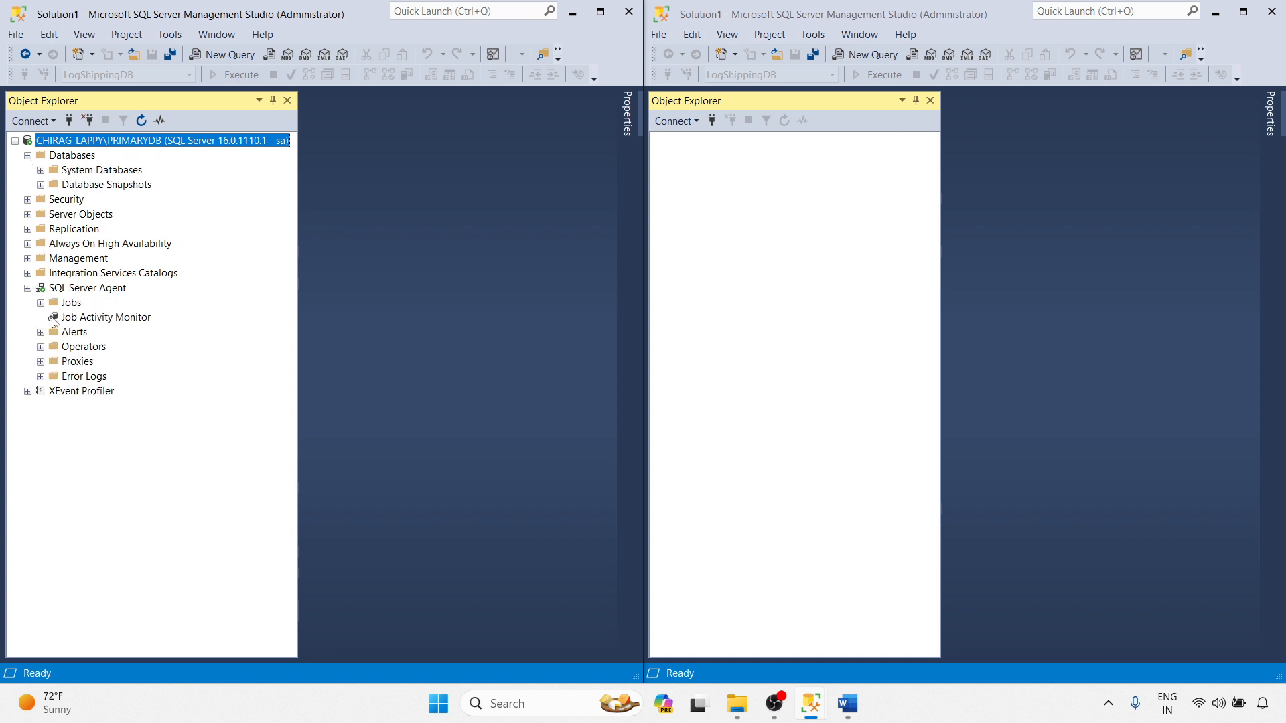
pyautogui.click(40, 302)
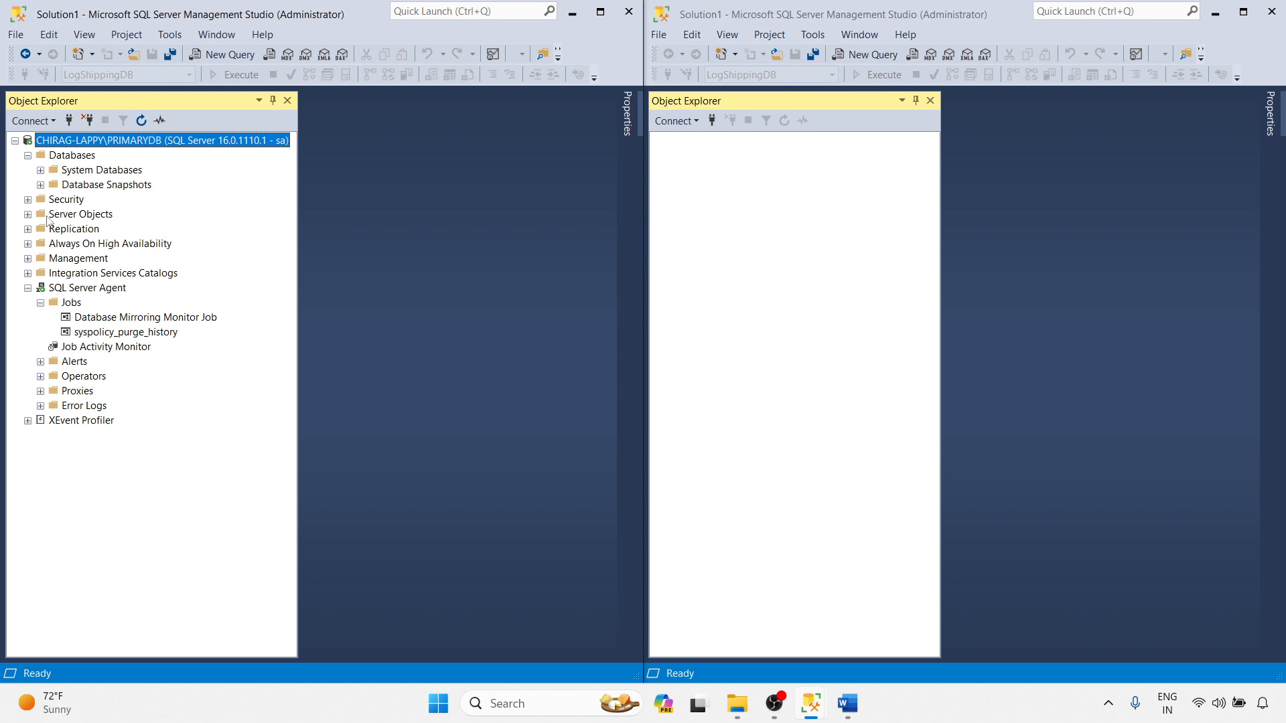
pyautogui.click(28, 288)
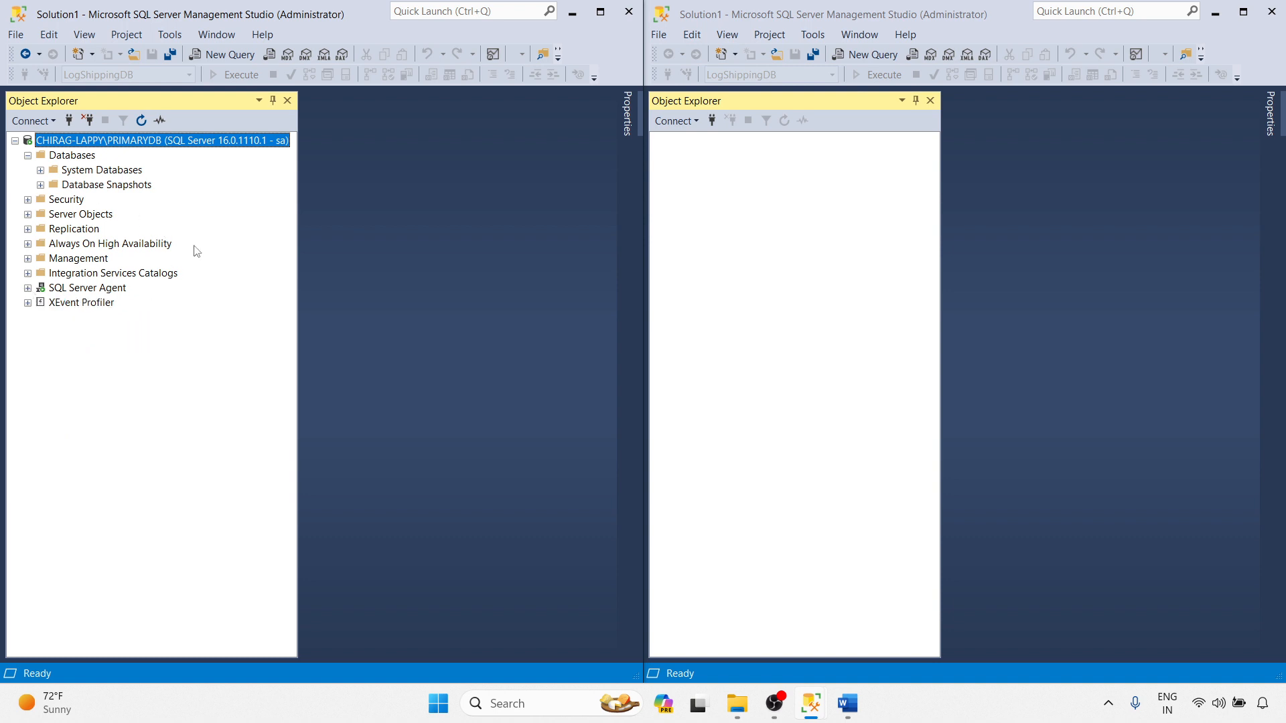
# - Connect the second Management Studio window to the SECONDARYDB instance as sa with the account password, and expand its databases
pyautogui.click(713, 122)
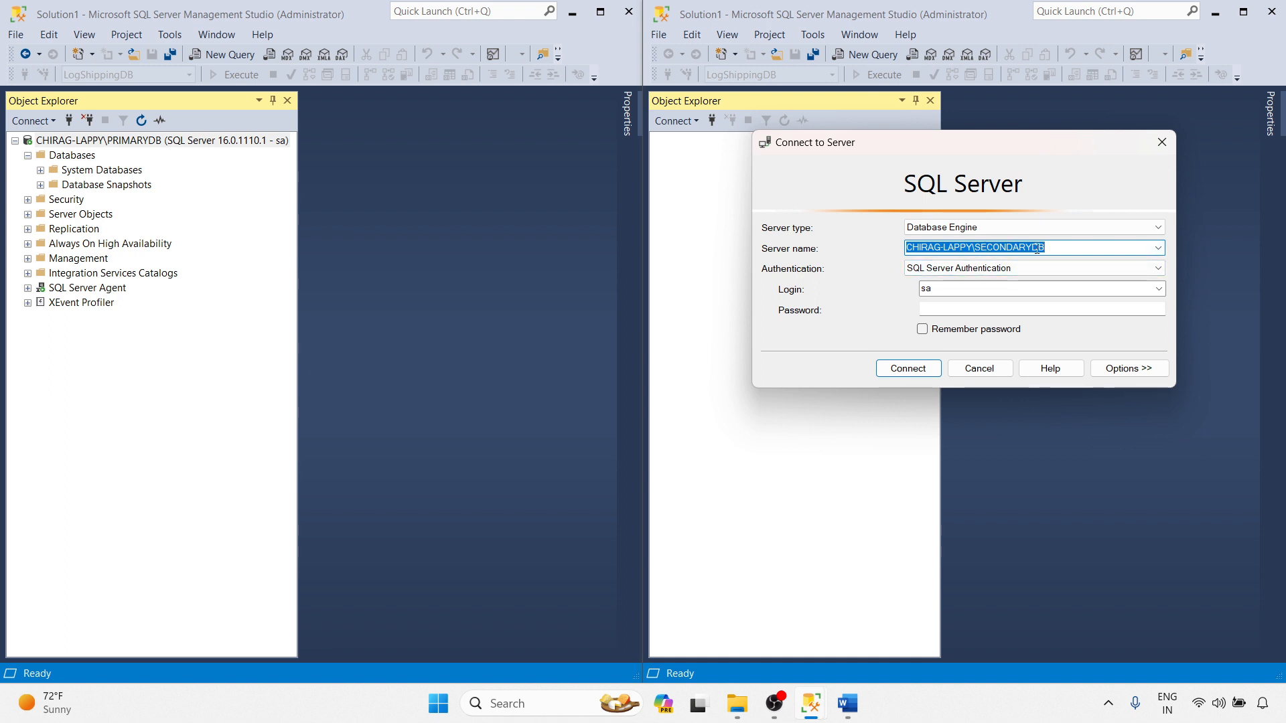
pyautogui.click(966, 308)
pyautogui.write('*')
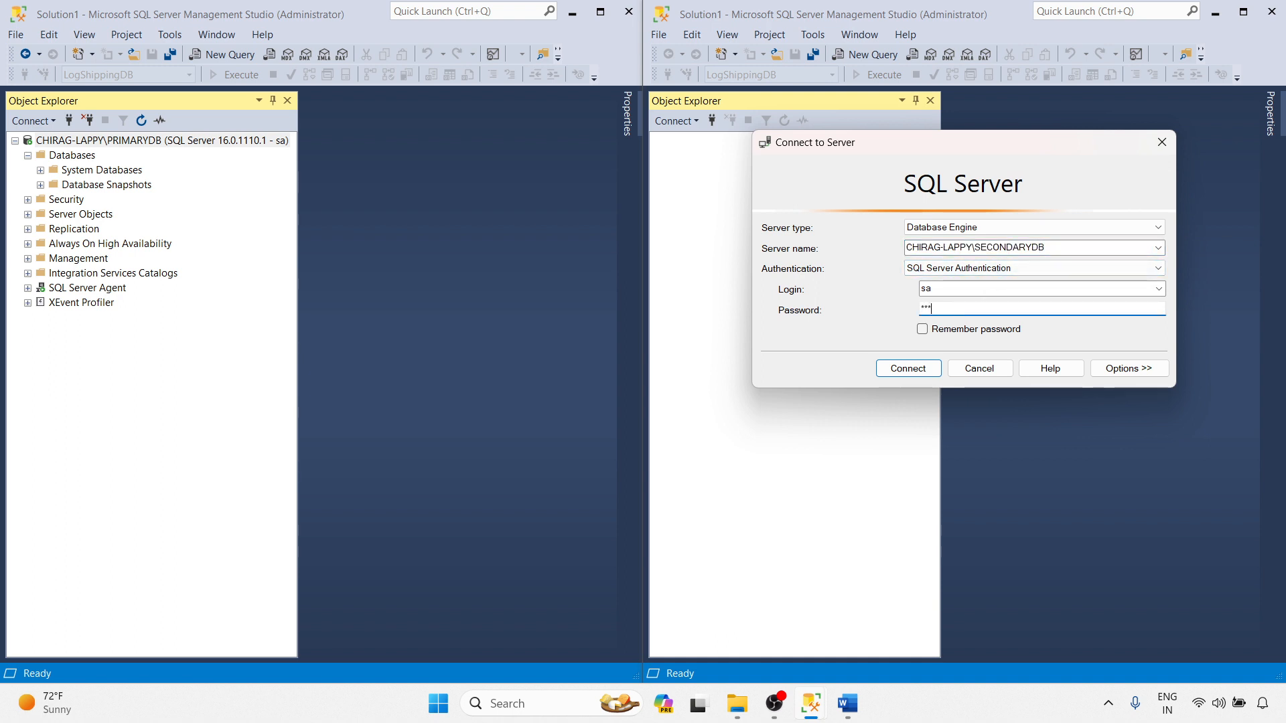
pyautogui.press('Return')
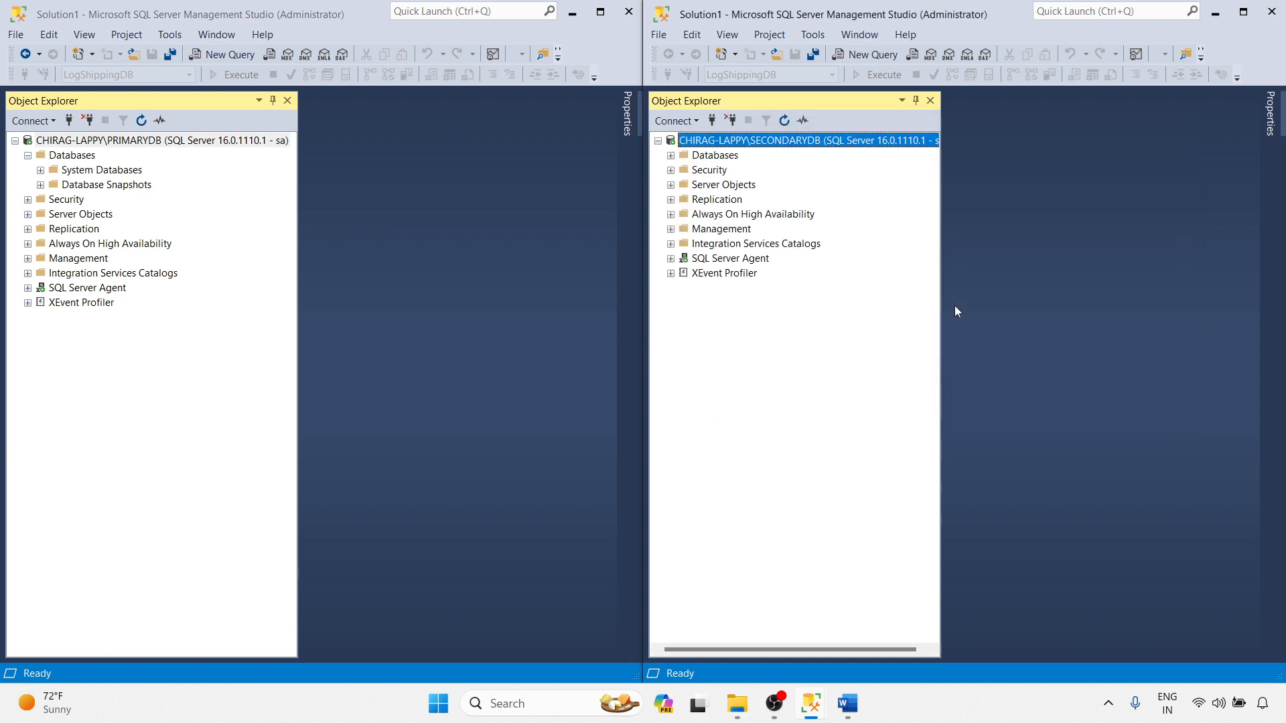
pyautogui.click(672, 156)
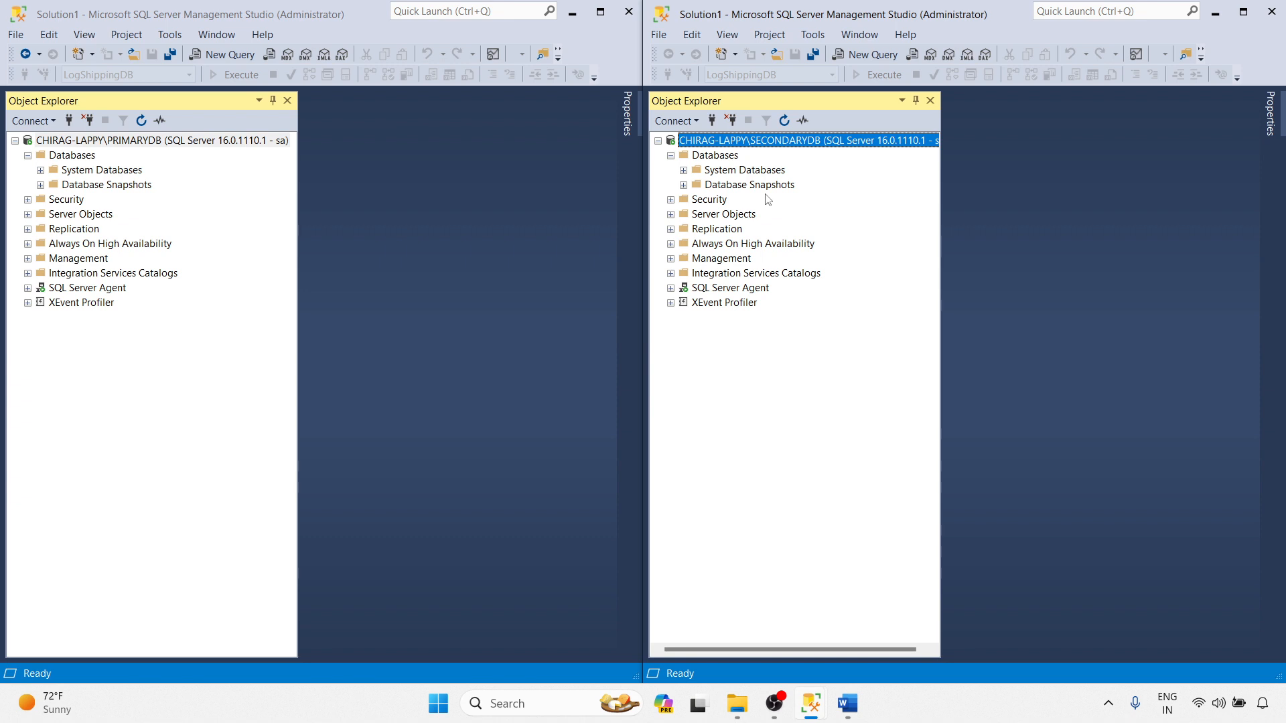
pyautogui.click(149, 140)
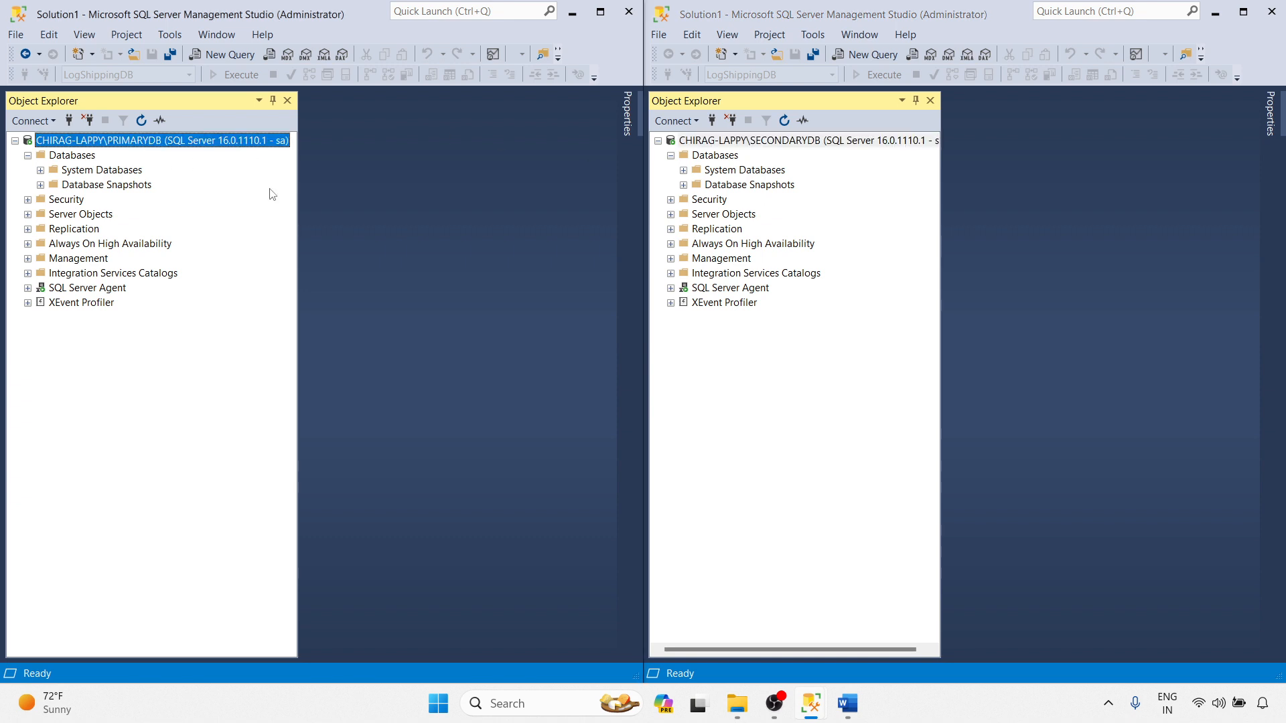
pyautogui.click(790, 138)
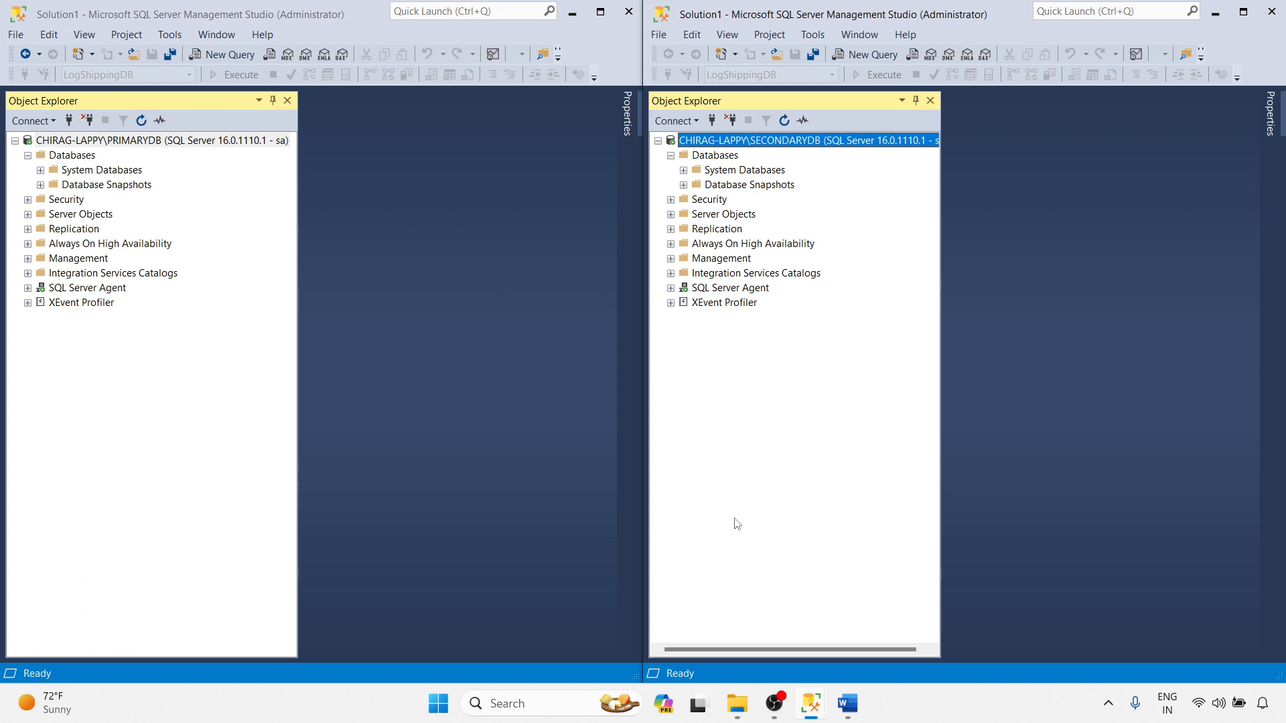
# - Switch to File Explorer and create a folder named LogShipBackup on the D: drive
pyautogui.click(736, 707)
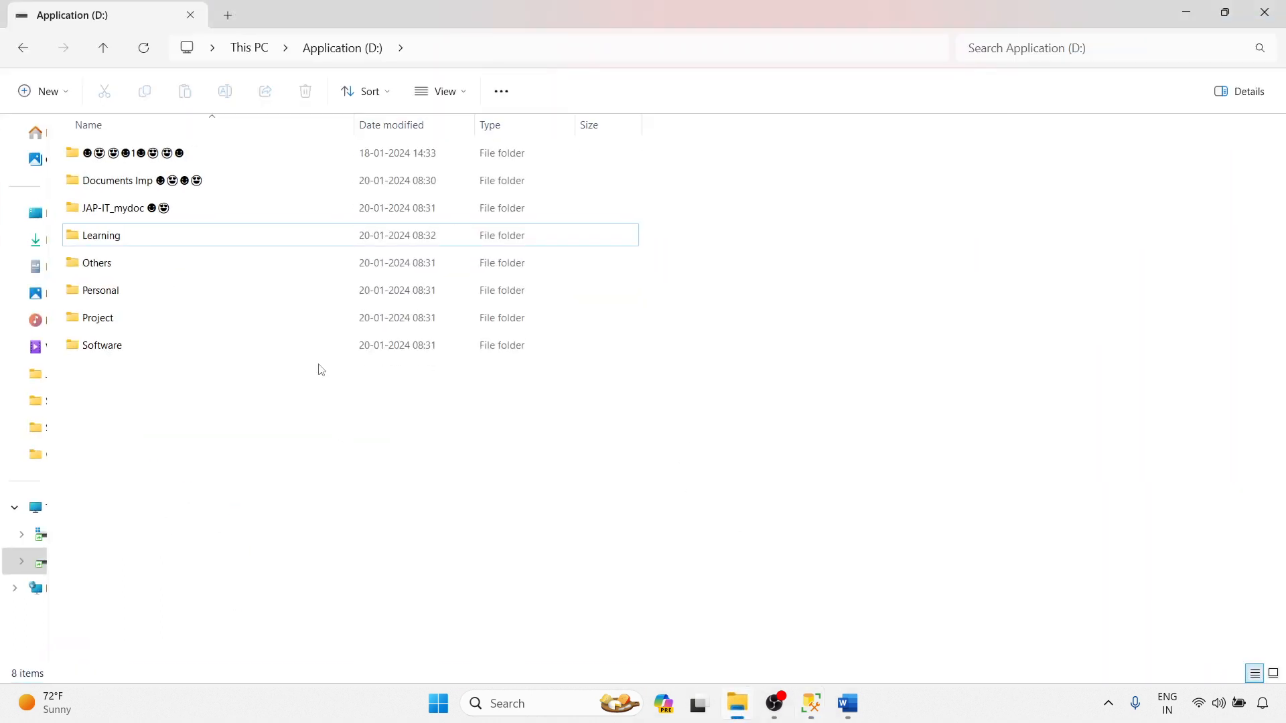
pyautogui.rightClick(249, 471)
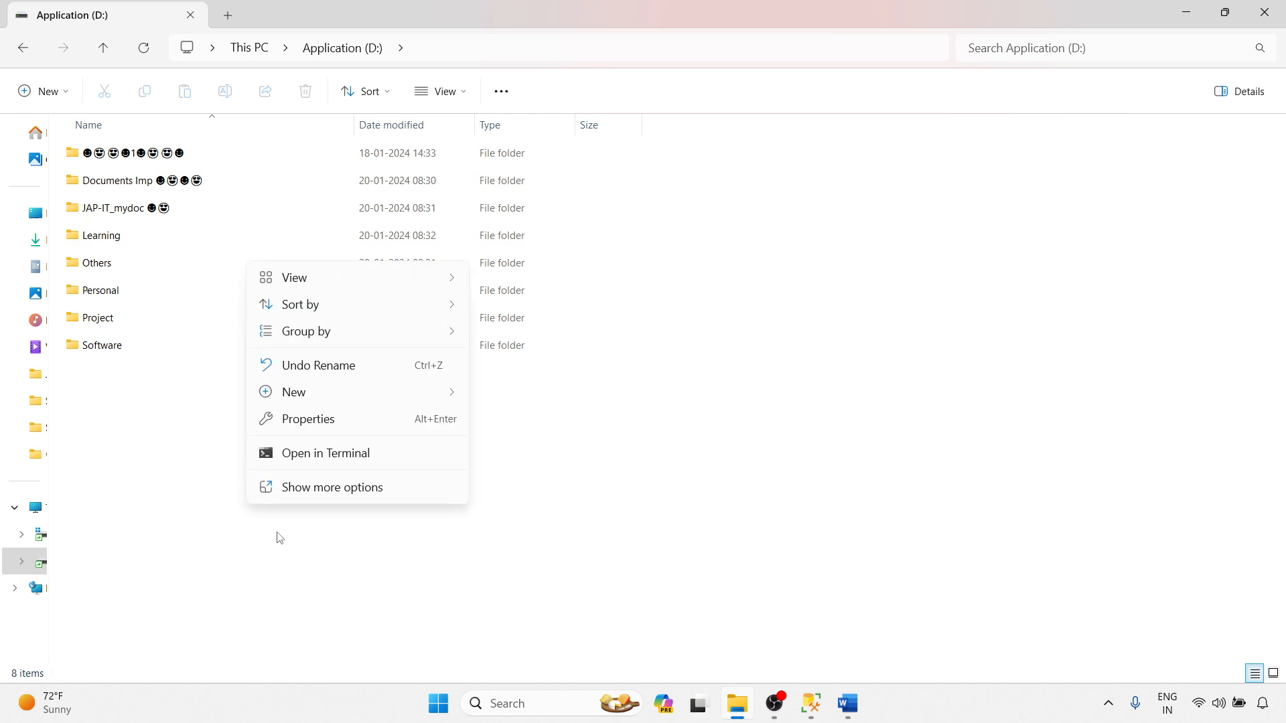
pyautogui.moveTo(345, 394)
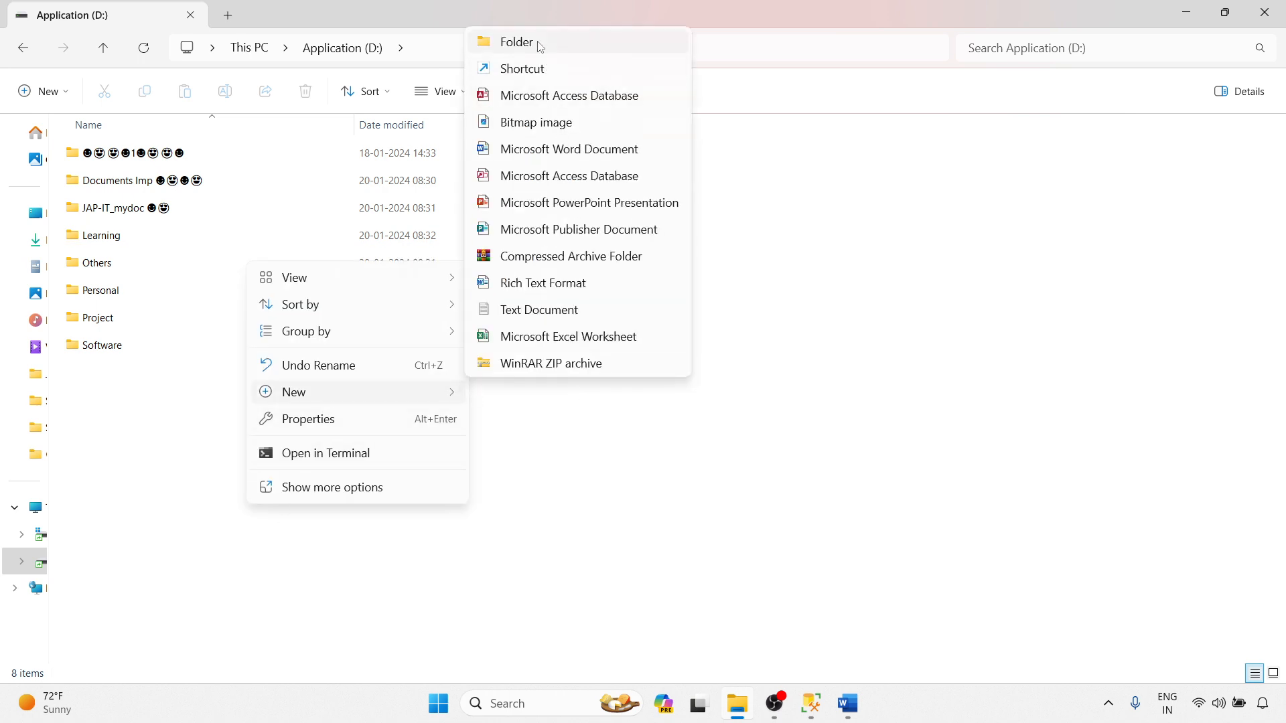
pyautogui.click(538, 42)
pyautogui.write('SQL')
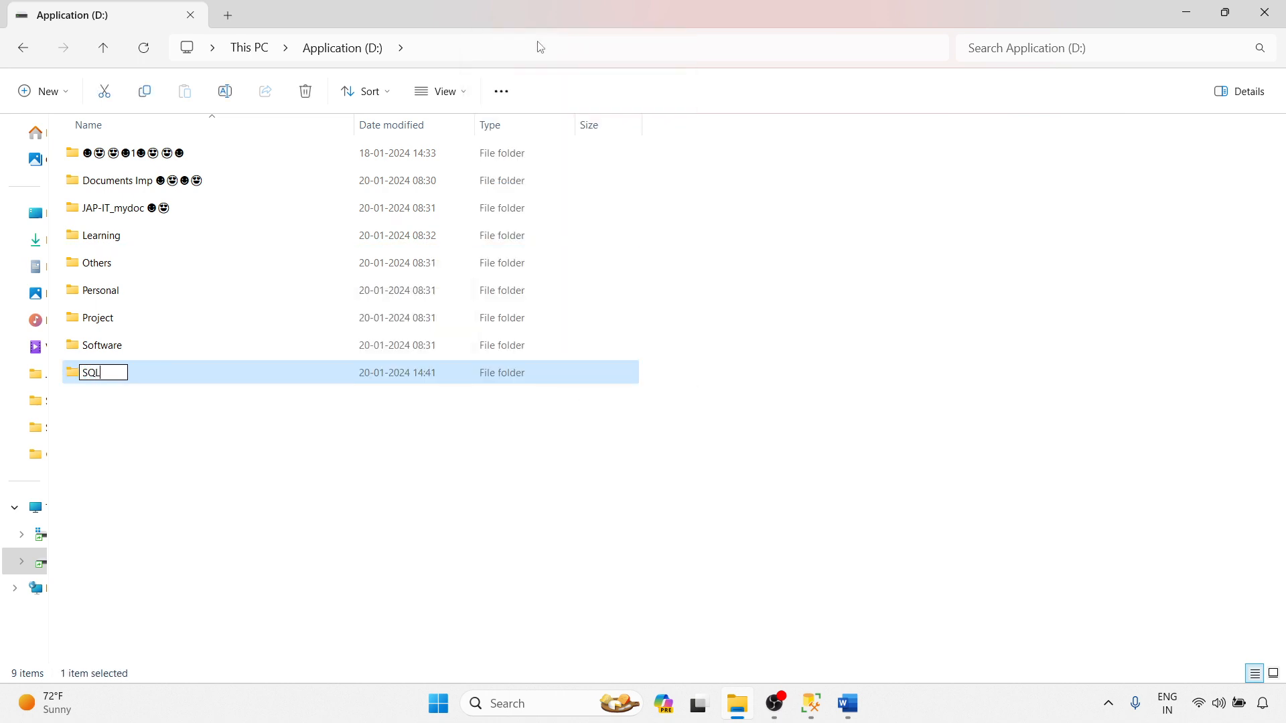
pyautogui.press('BackSpace')
pyautogui.press('BackSpace')
pyautogui.press('BackSpace')
pyautogui.write('LogShipBackup')
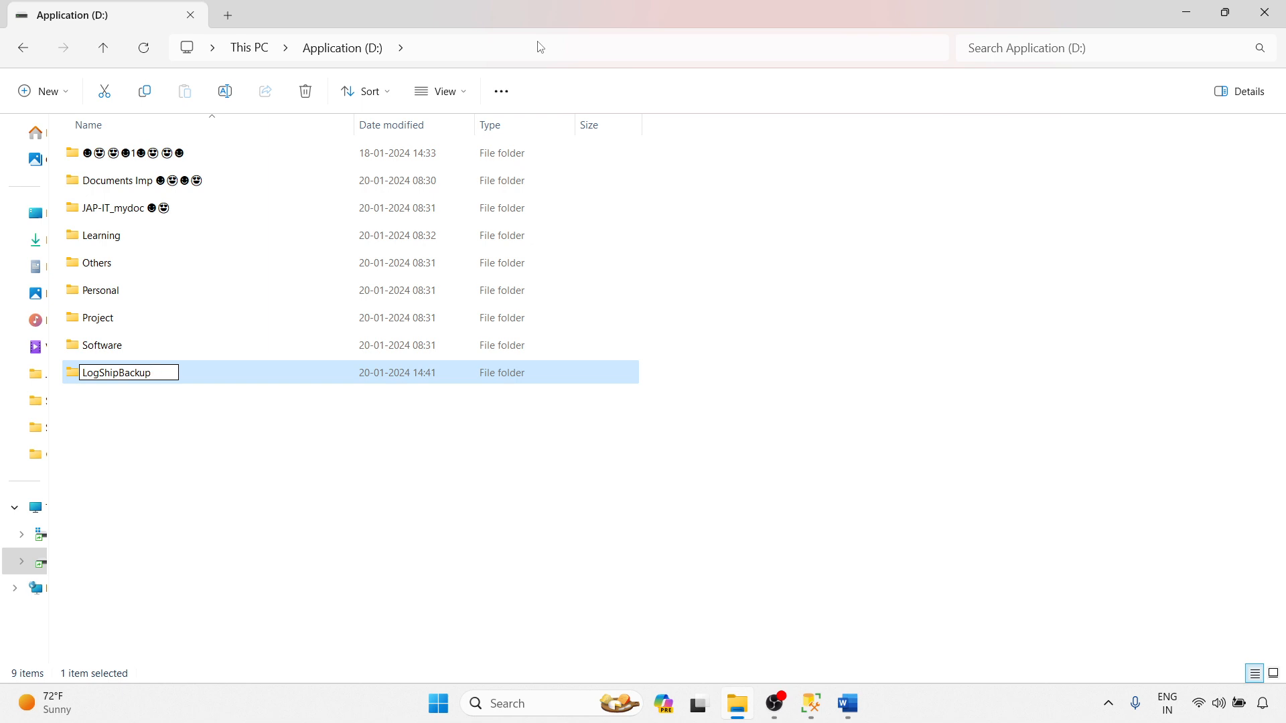
pyautogui.press('Return')
# - Create a second folder named LogShipReceive on the D: drive, next to LogShipBackup
pyautogui.rightClick(118, 469)
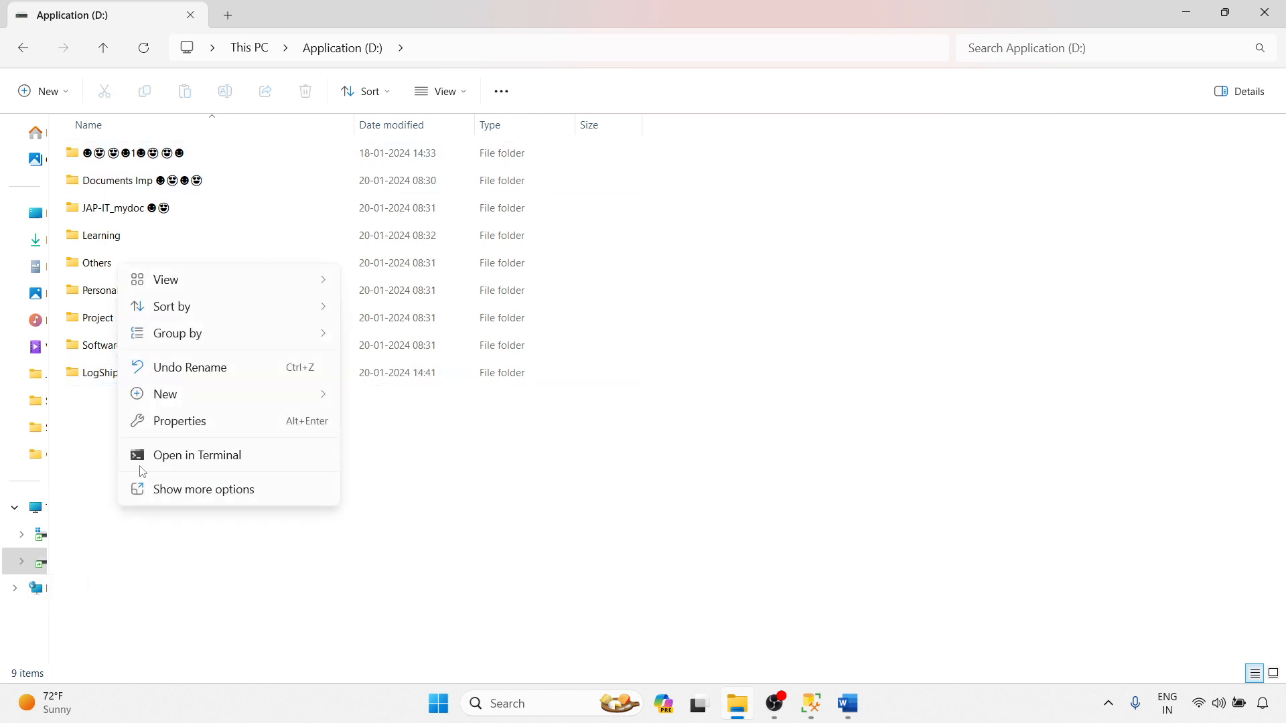
pyautogui.moveTo(201, 395)
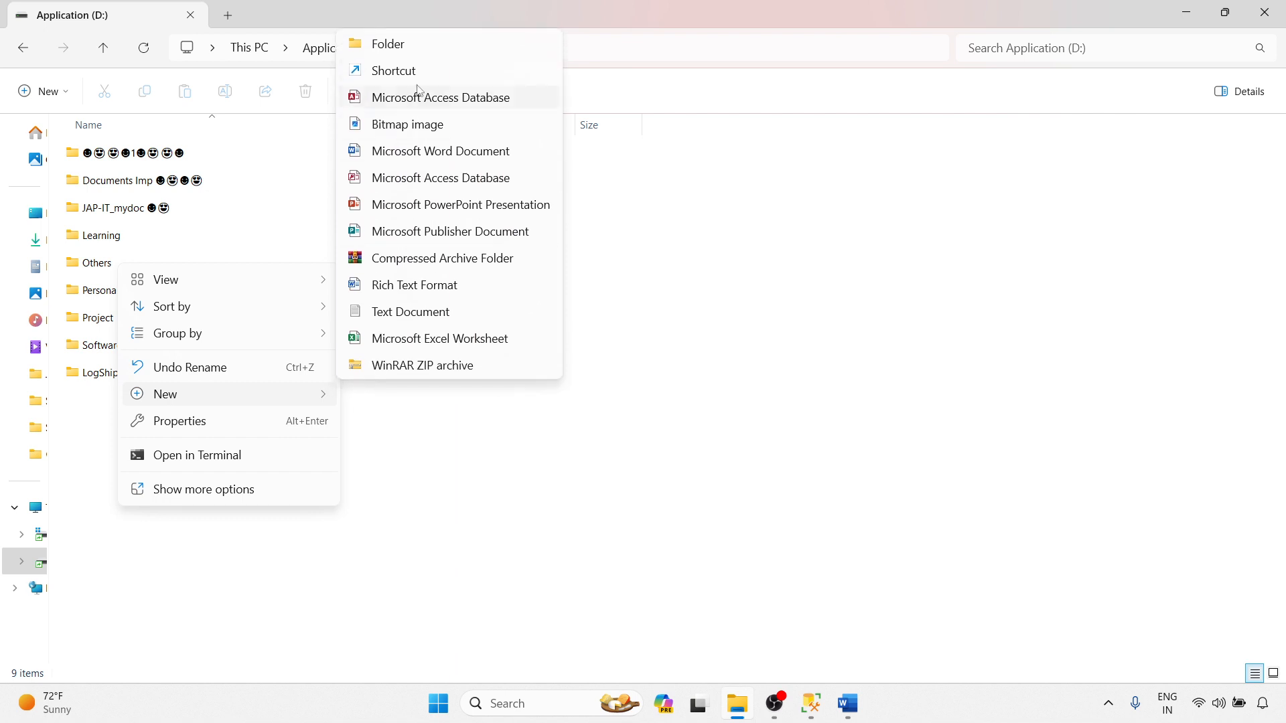
pyautogui.click(393, 45)
pyautogui.write('Lo')
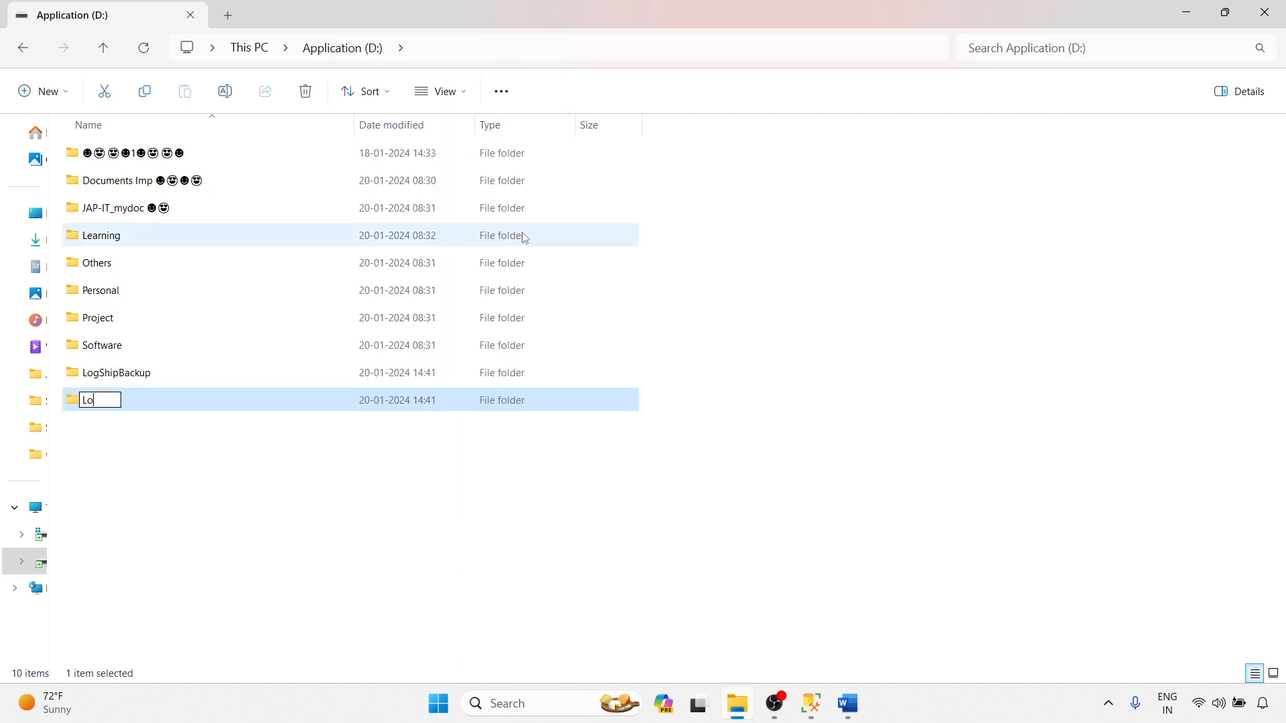
pyautogui.write('gShipReceive')
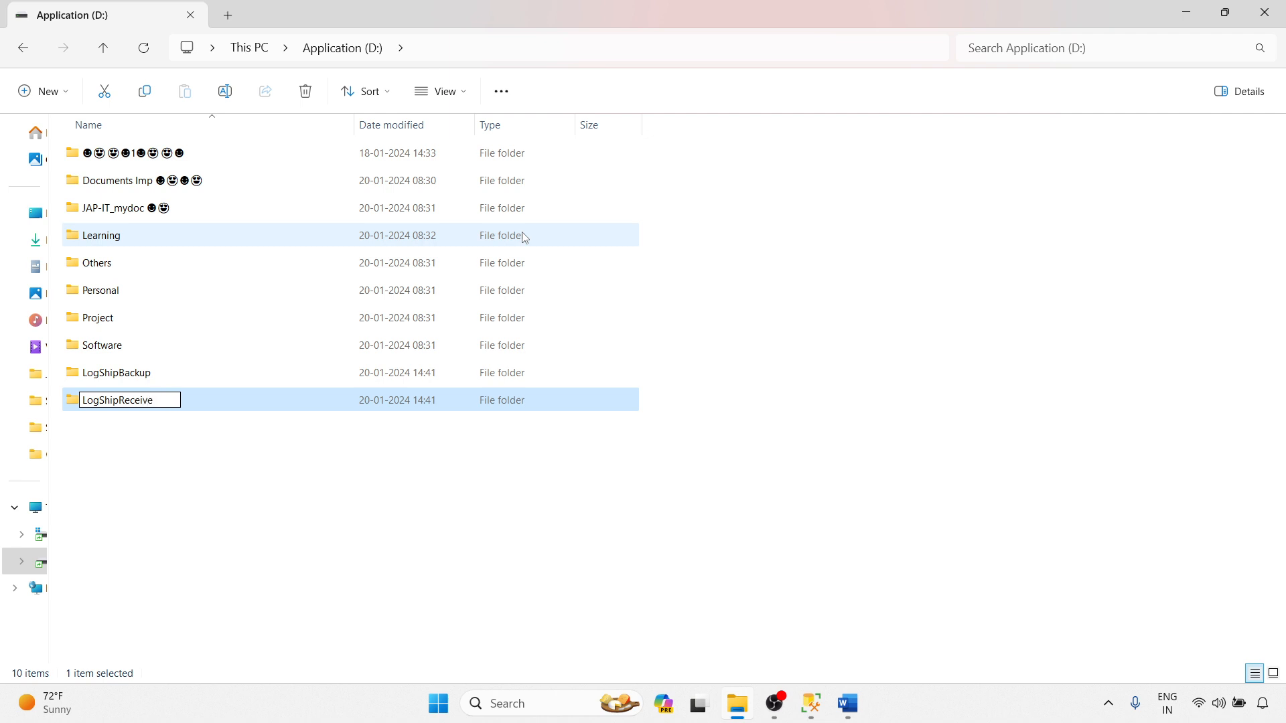
pyautogui.press('Return')
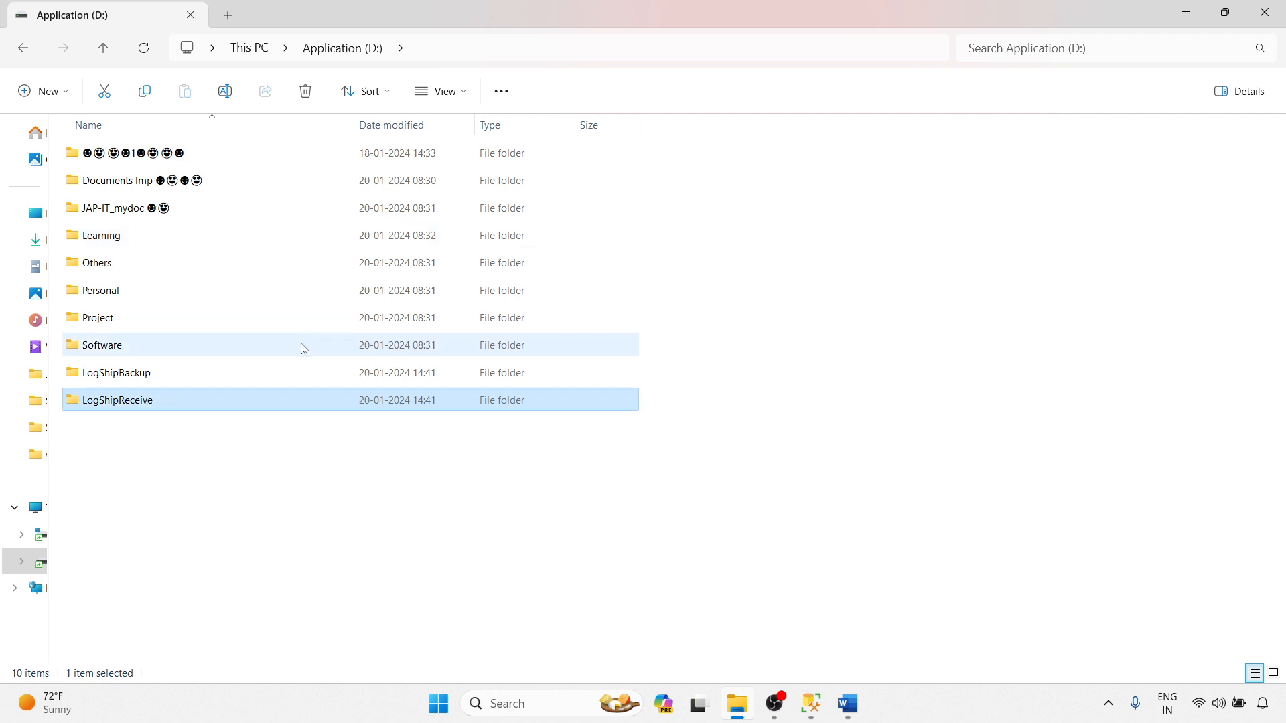
pyautogui.click(113, 378)
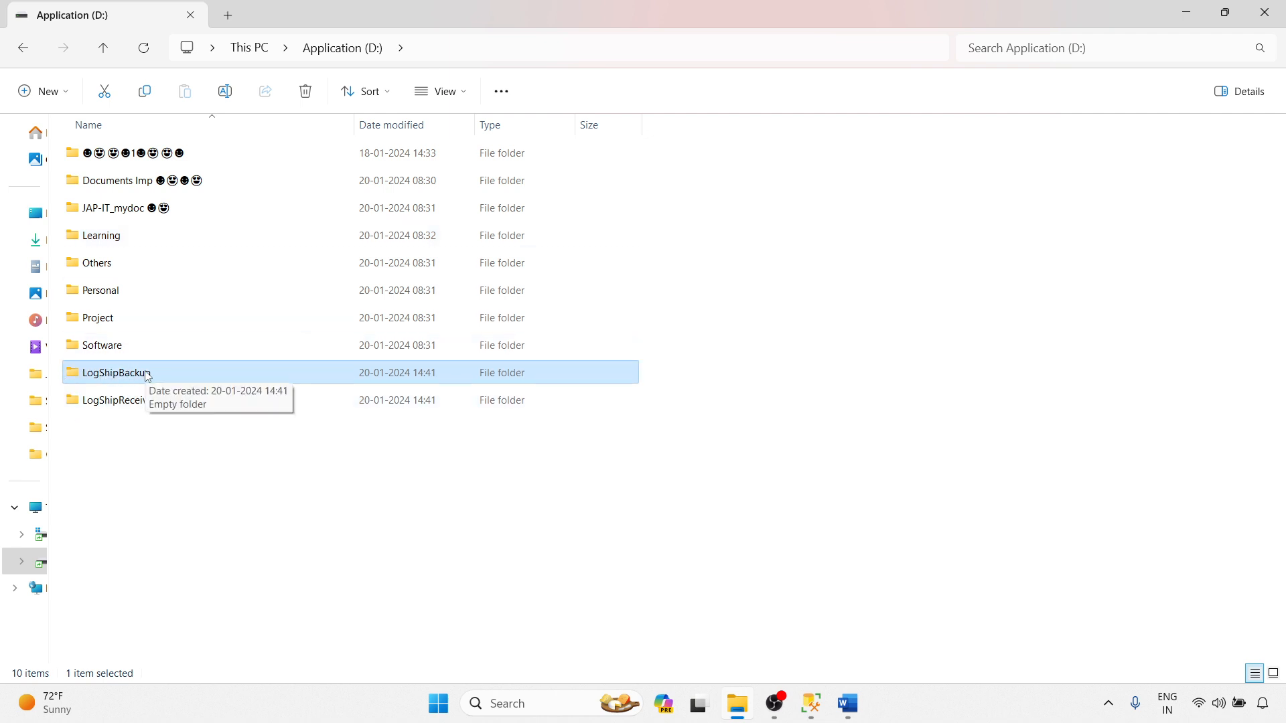
pyautogui.click(128, 409)
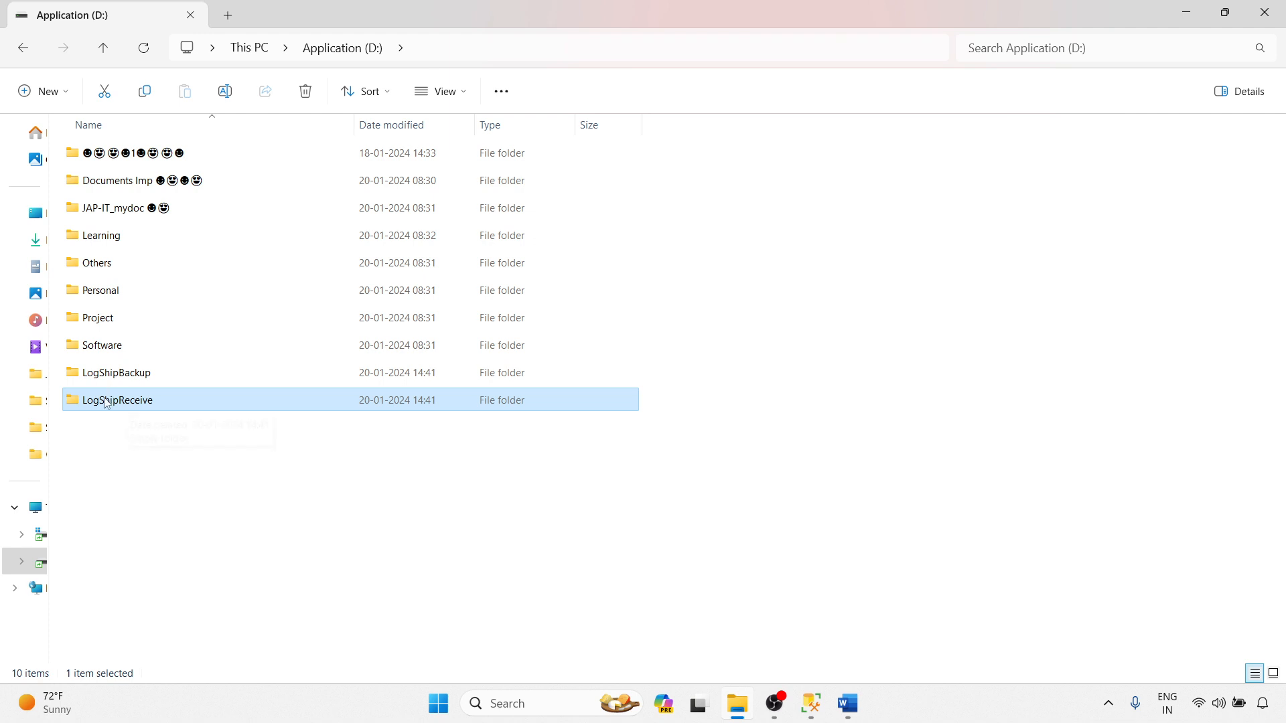
# - Share the LogShipBackup folder through Advanced Sharing with the share name LogShipBackup
pyautogui.rightClick(114, 372)
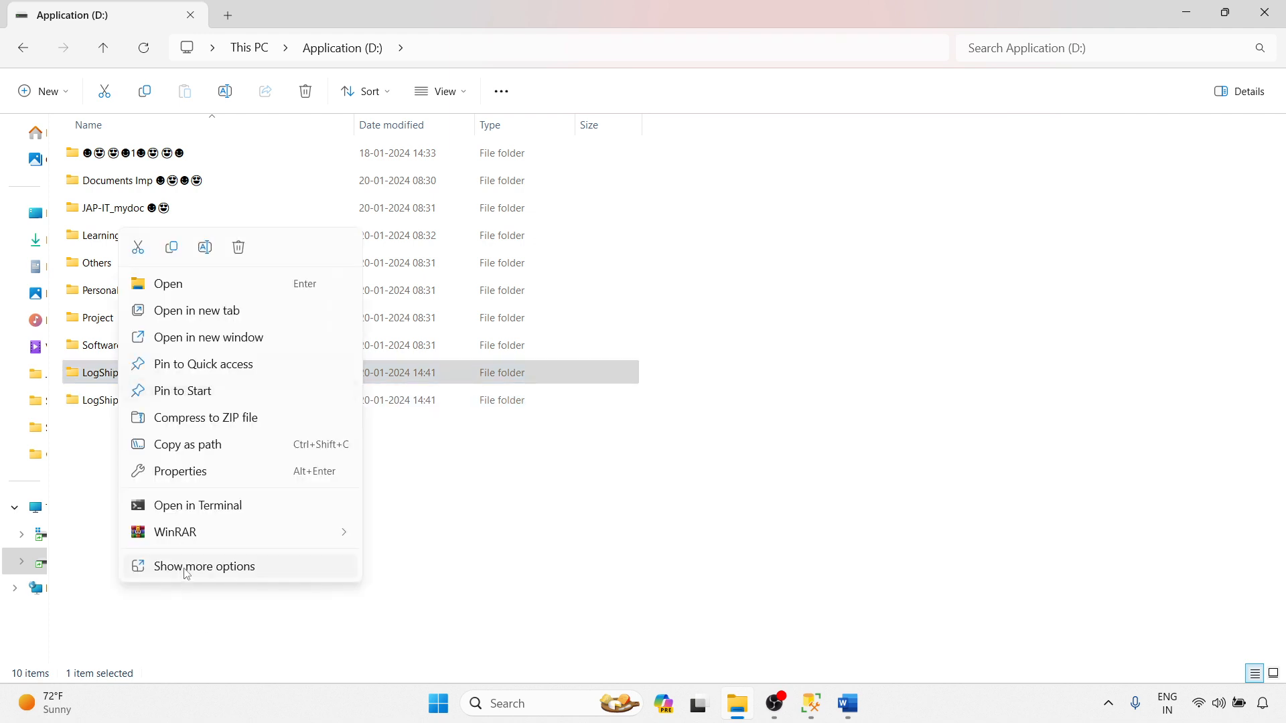
pyautogui.click(187, 572)
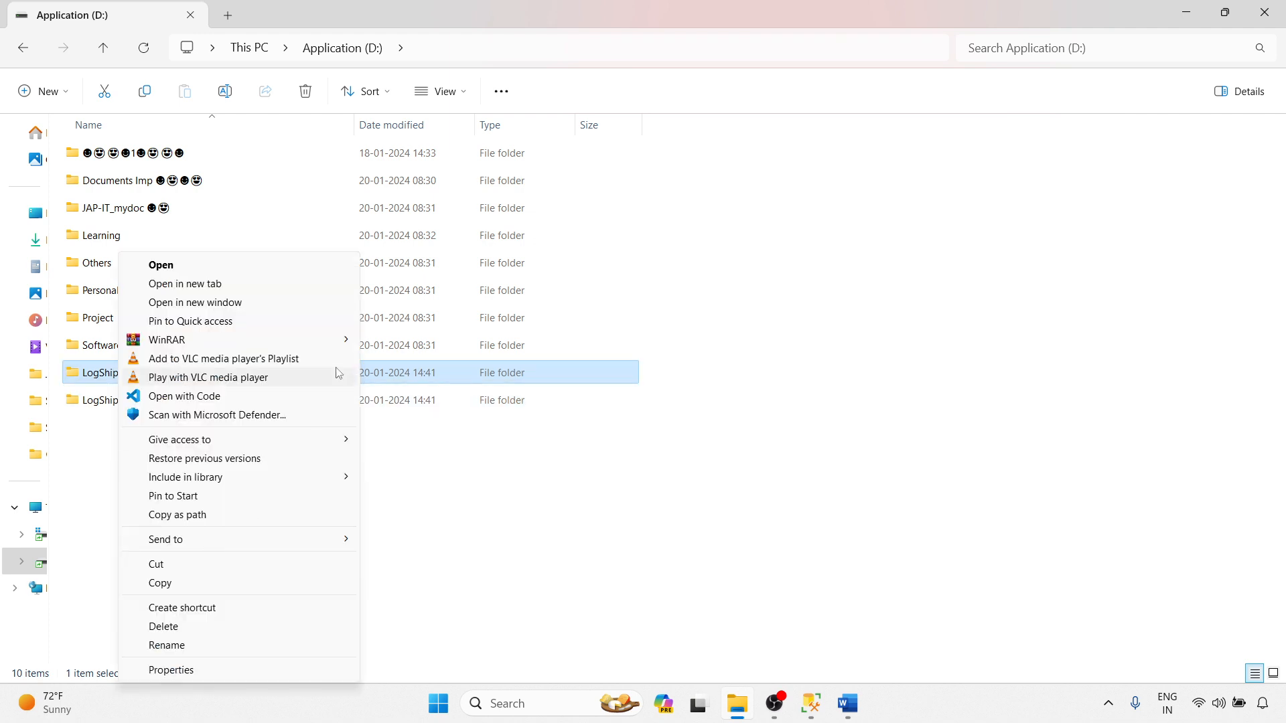
pyautogui.click(173, 670)
pyautogui.click(195, 321)
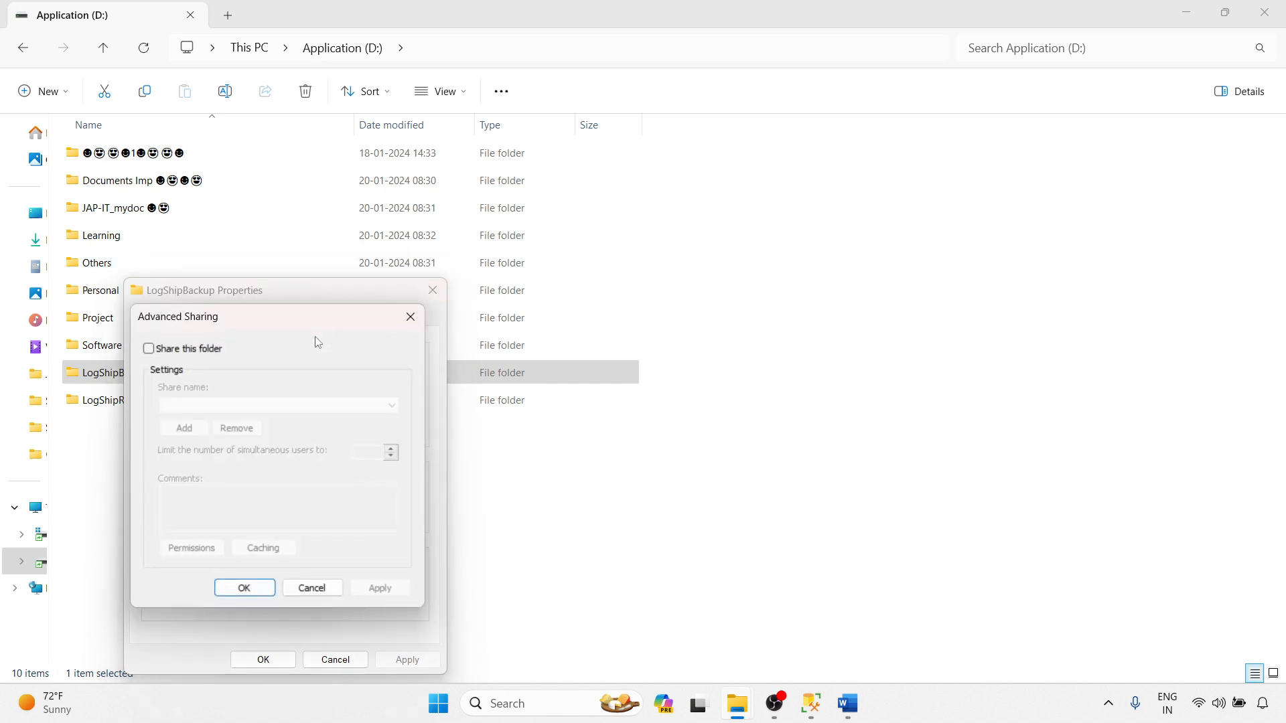
pyautogui.click(165, 349)
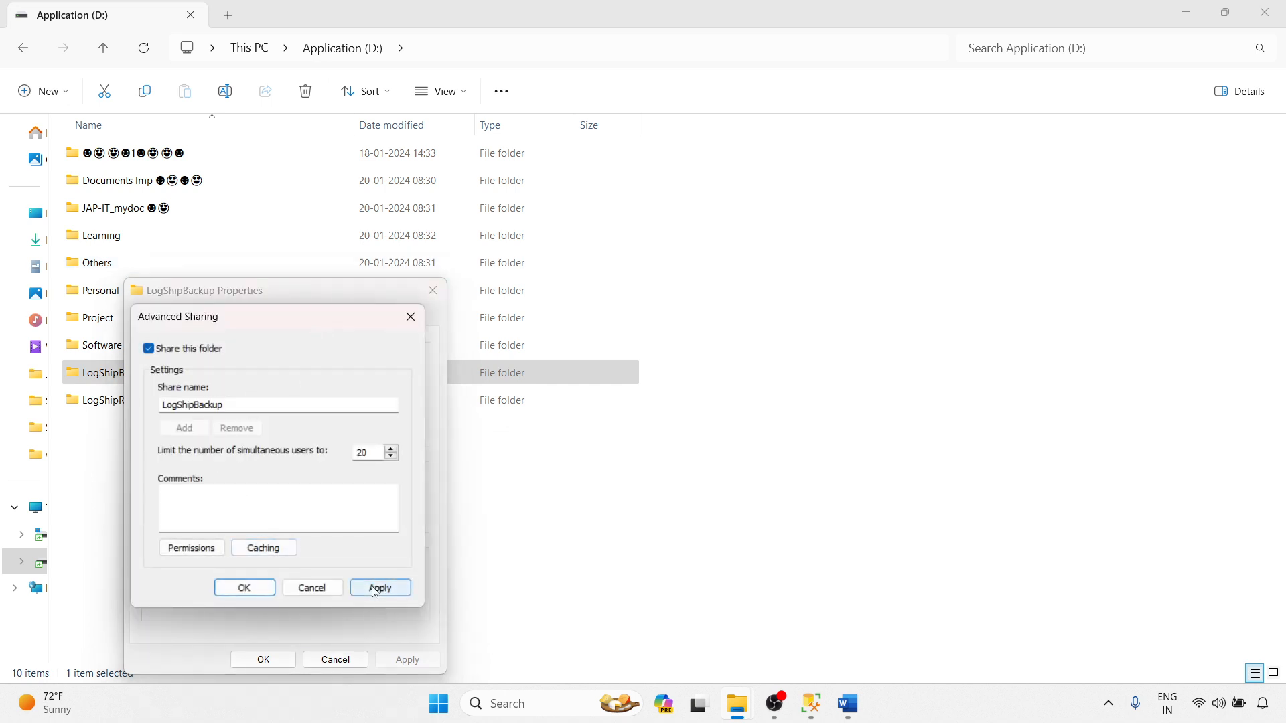
pyautogui.click(244, 588)
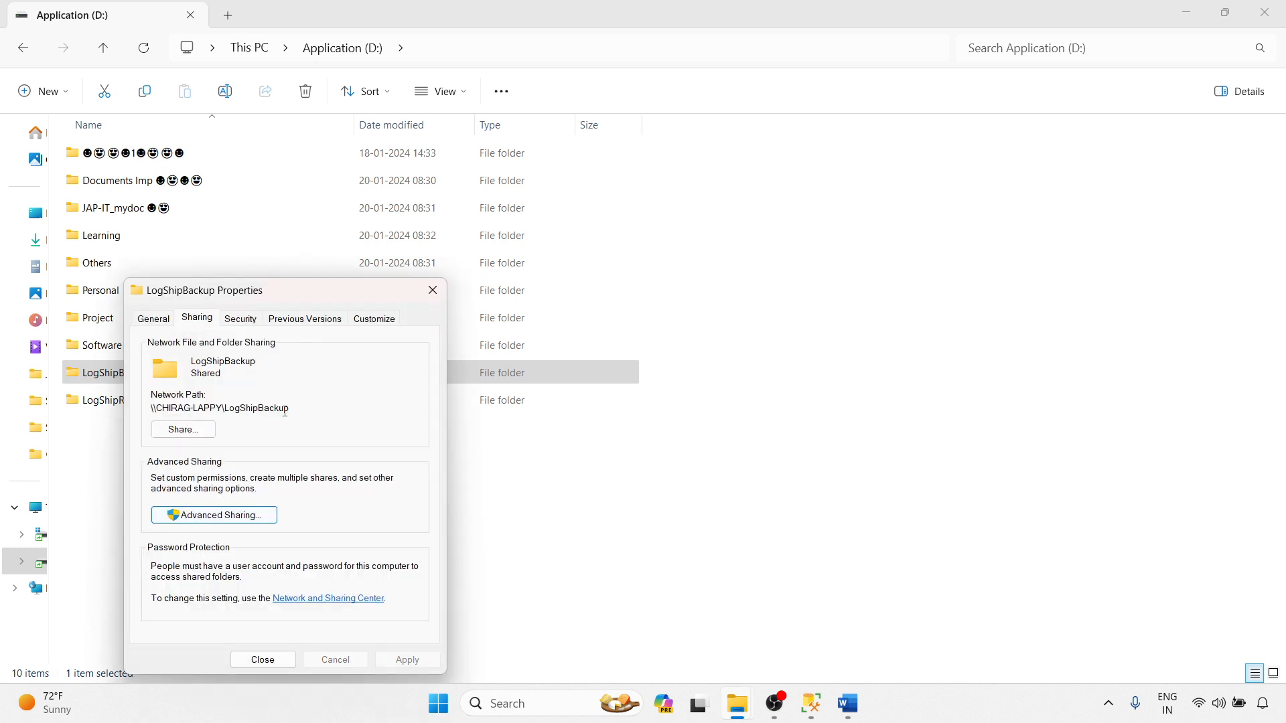
# - Copy the LogShipBackup share's network path into Notepad, replacing all existing text, and close the folder's properties
pyautogui.moveTo(291, 410); pyautogui.dragTo(152, 413)
pyautogui.hotkey('ctrl', 'c')
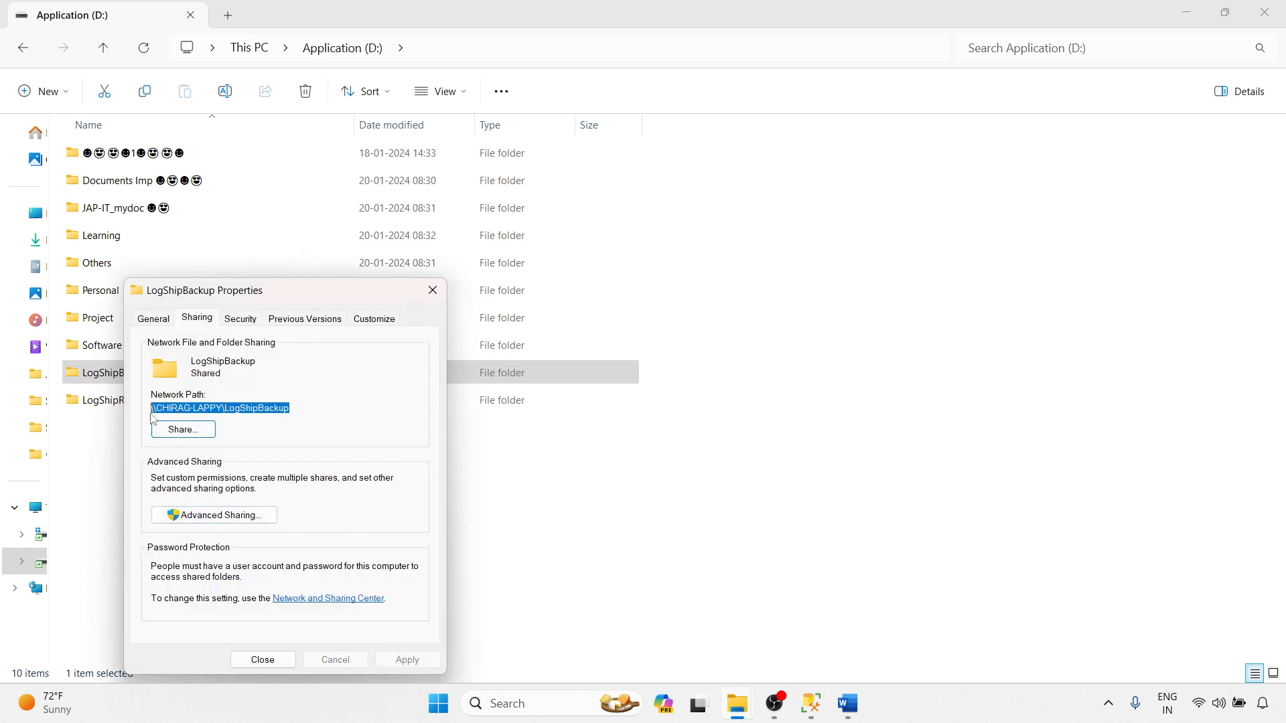
pyautogui.press('super+r')
pyautogui.write('no')
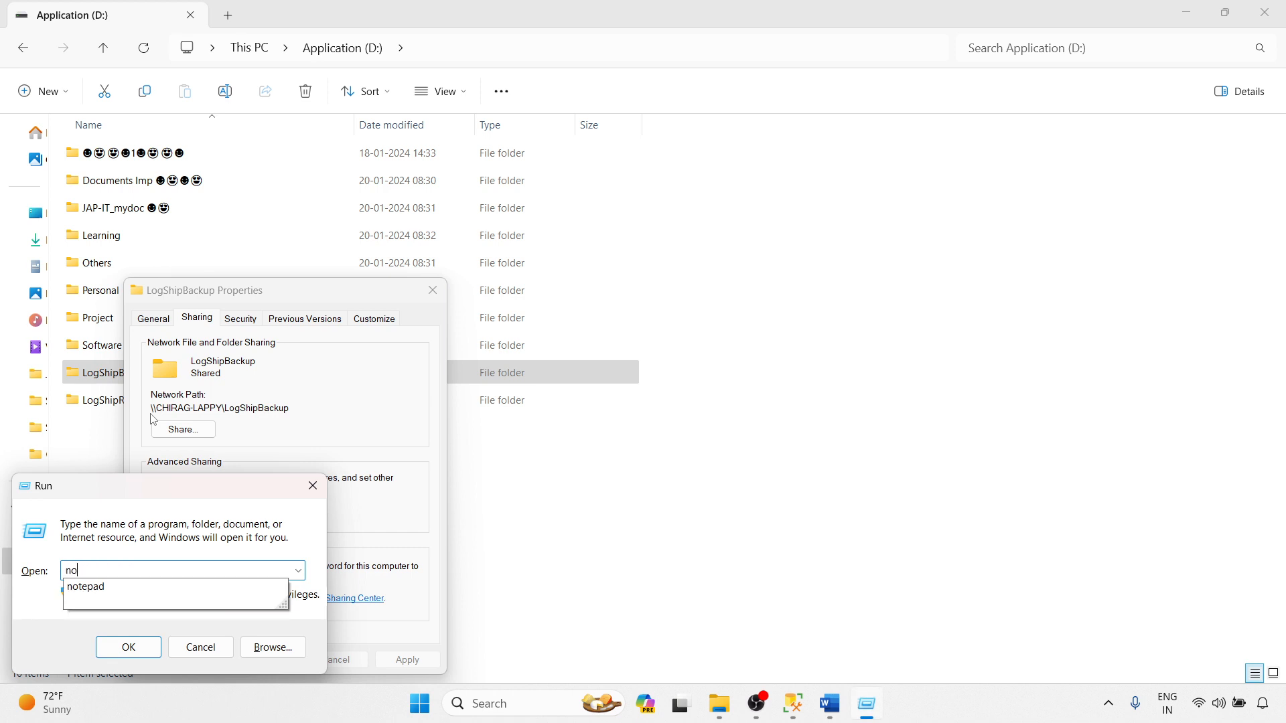
pyautogui.write('tepad')
pyautogui.press('Return')
pyautogui.hotkey('ctrl', 'a')
pyautogui.hotkey('ctrl', 'v')
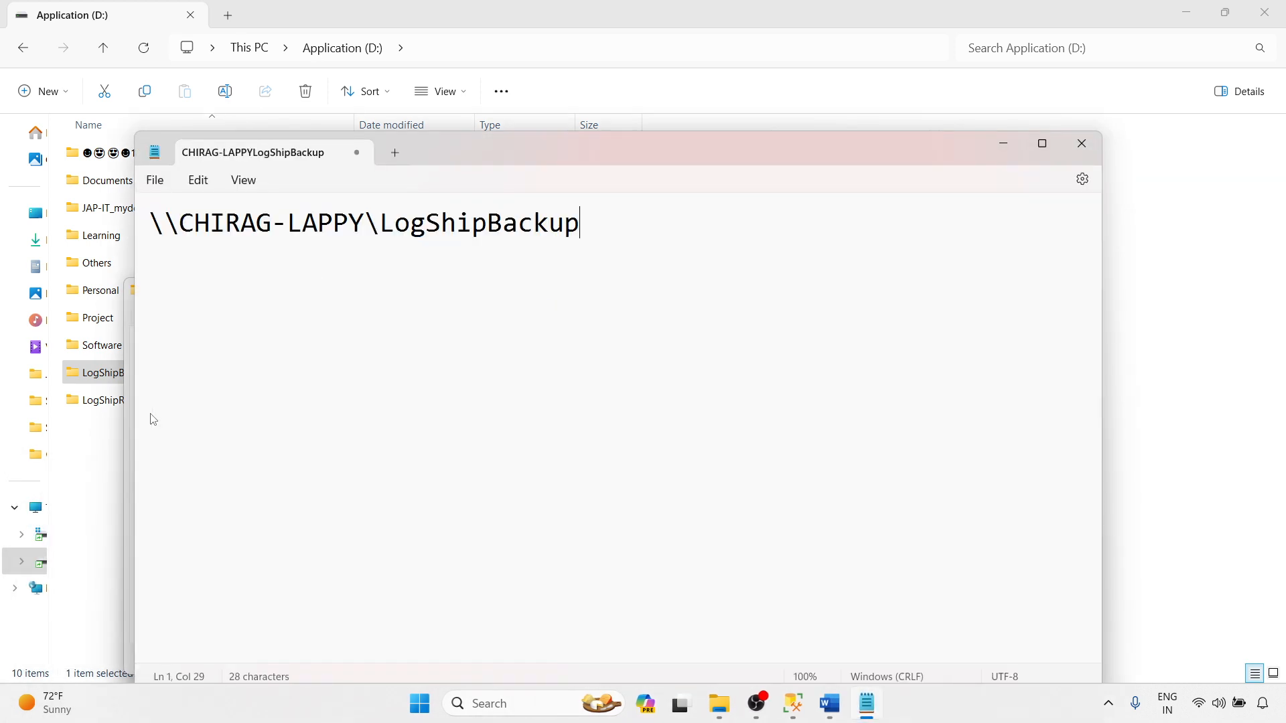
pyautogui.hotkey('ctrl', 'z')
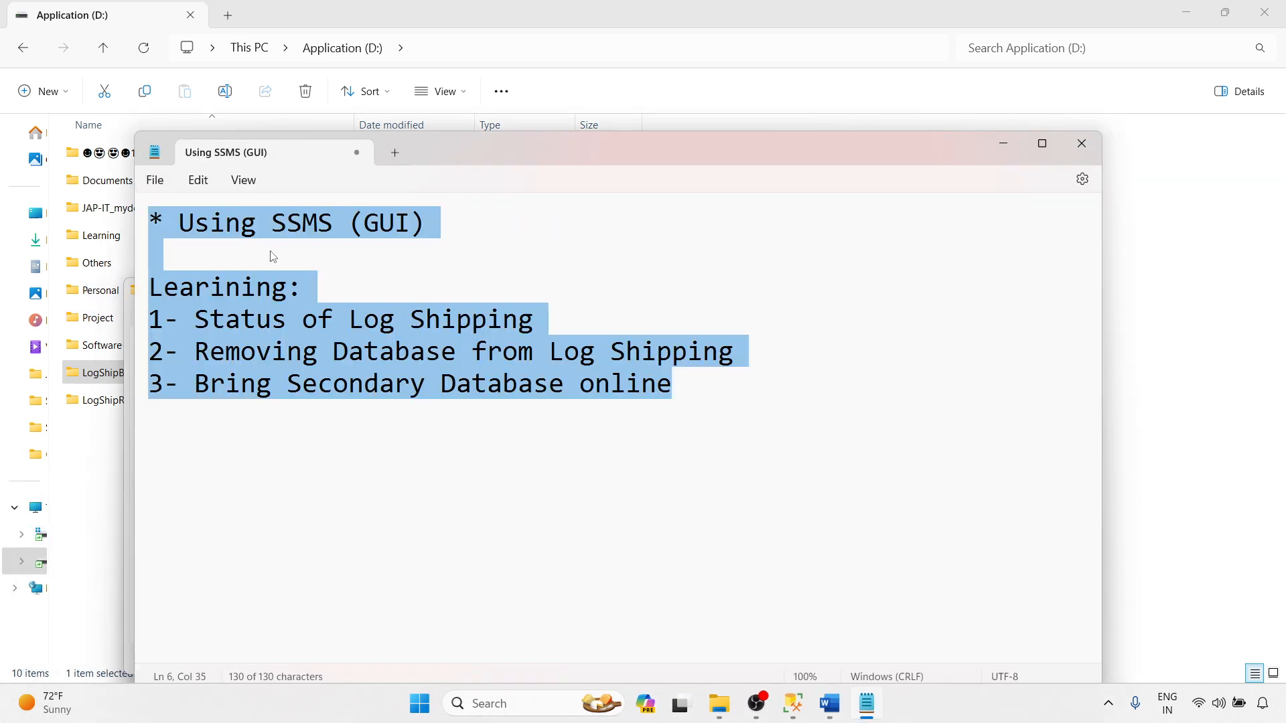
pyautogui.hotkey('ctrl', 'v')
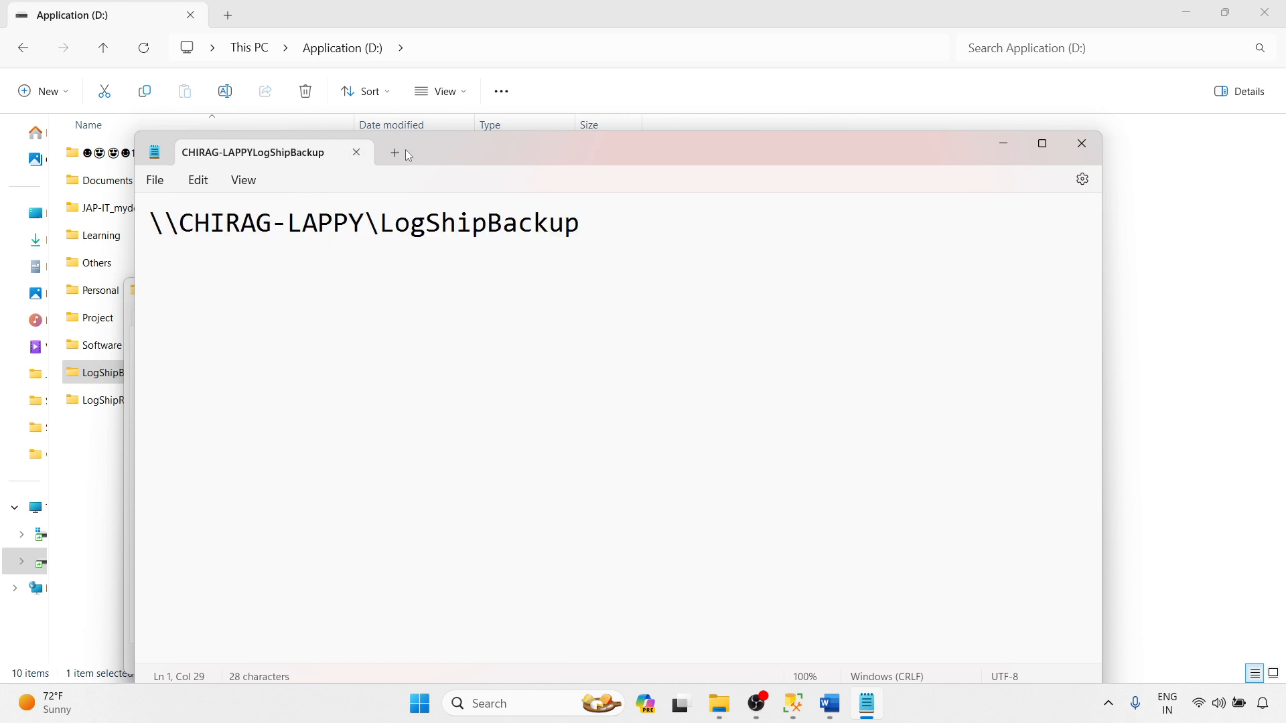
pyautogui.moveTo(455, 158); pyautogui.dragTo(732, 177)
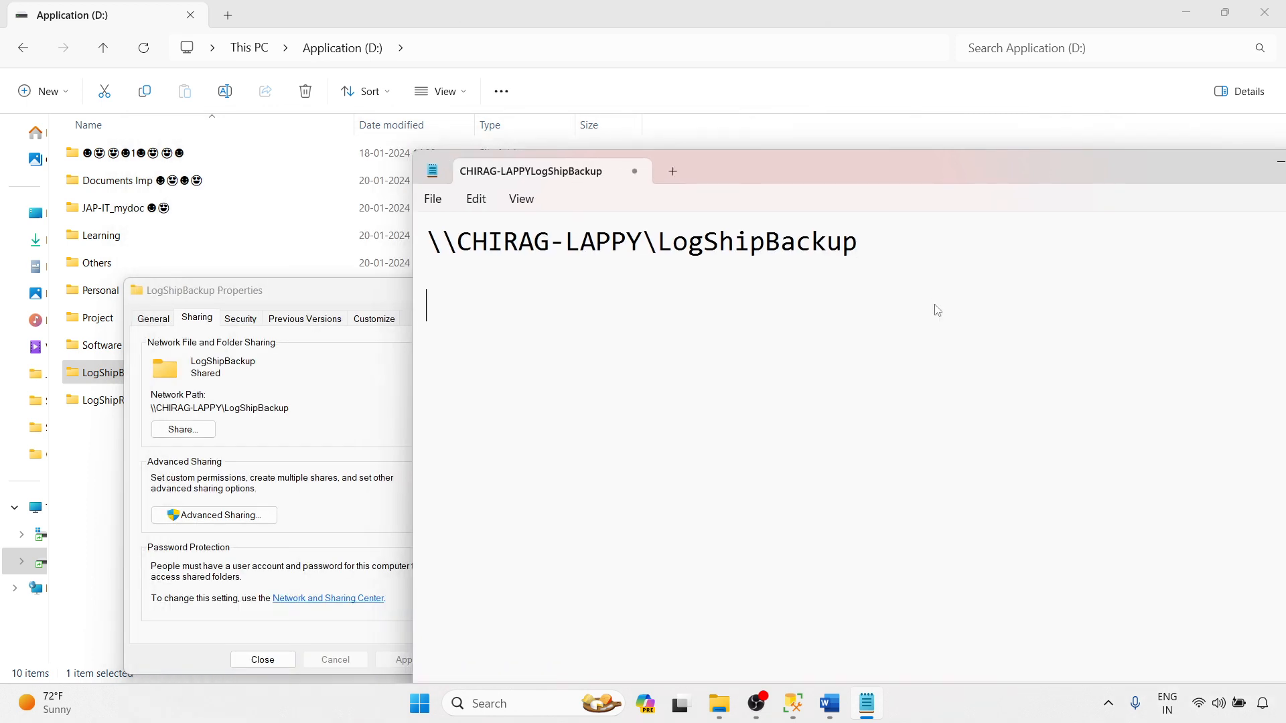
pyautogui.click(327, 298)
pyautogui.click(263, 660)
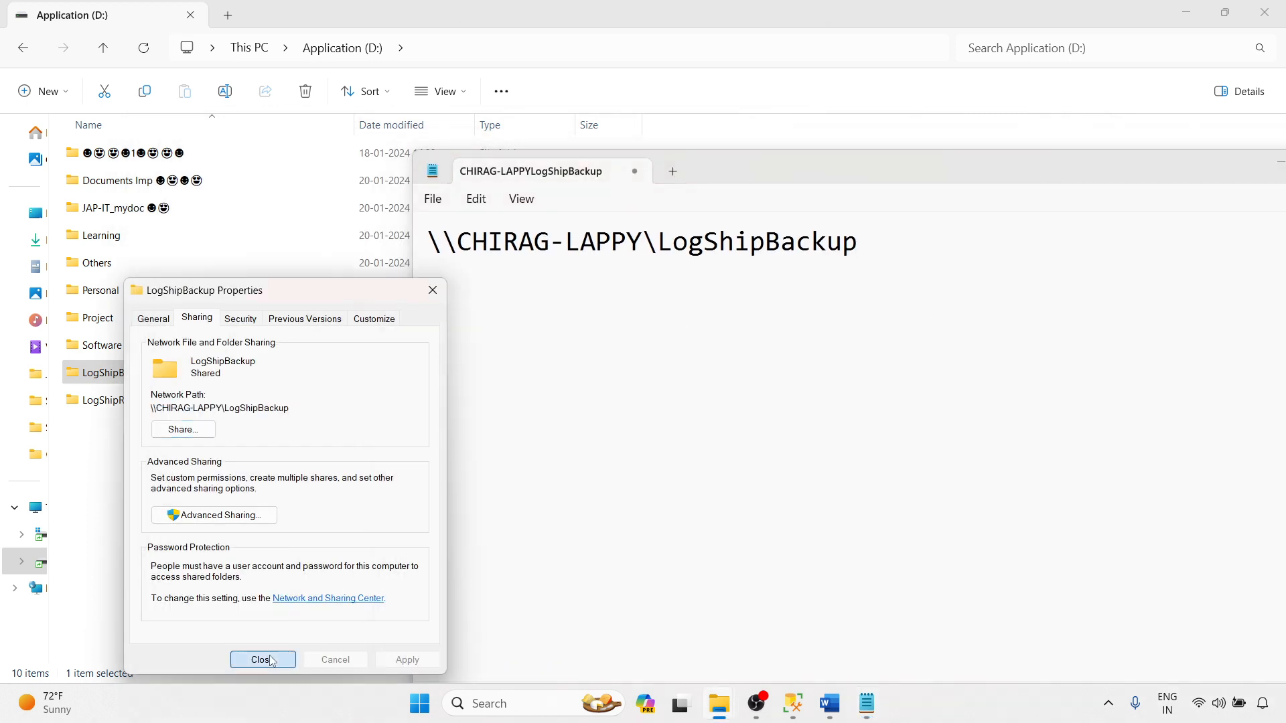
# - Open the LogShipBackup folder and copy its local path D:\LogShipBackup into Notepad below the network path
pyautogui.click(131, 375)
pyautogui.doubleClick(131, 374)
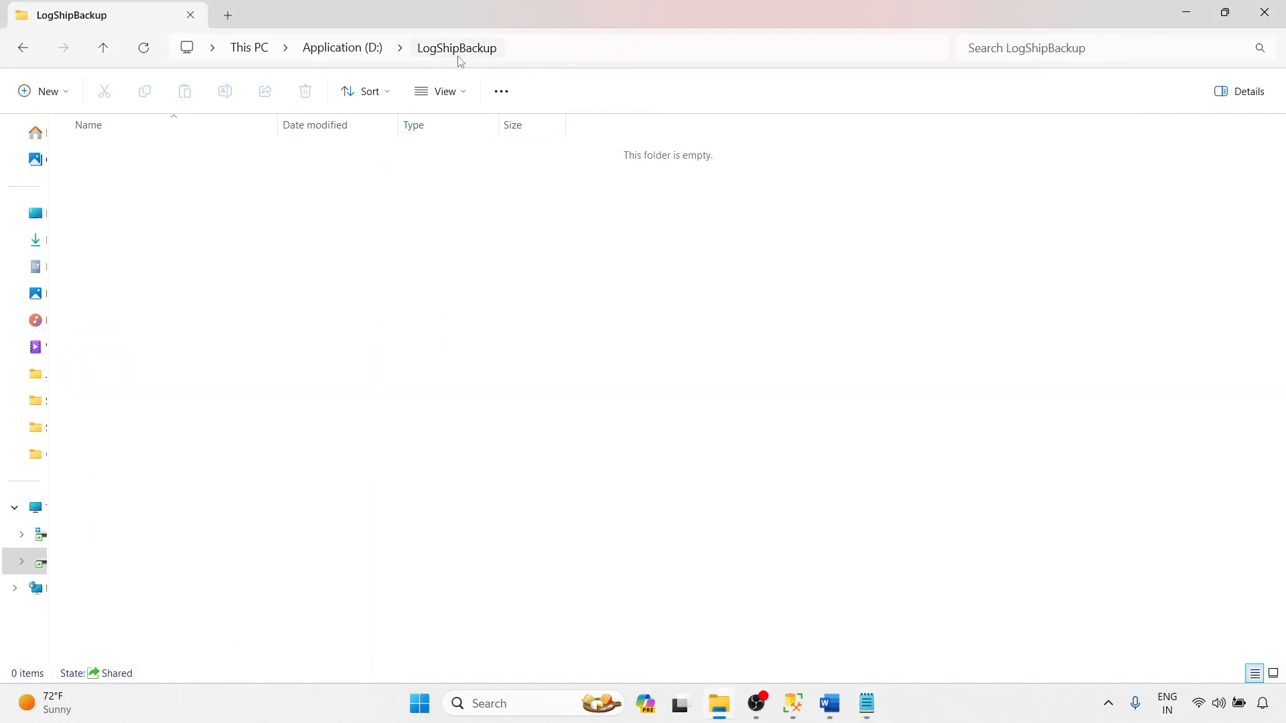
pyautogui.click(569, 50)
pyautogui.hotkey('ctrl', 'c')
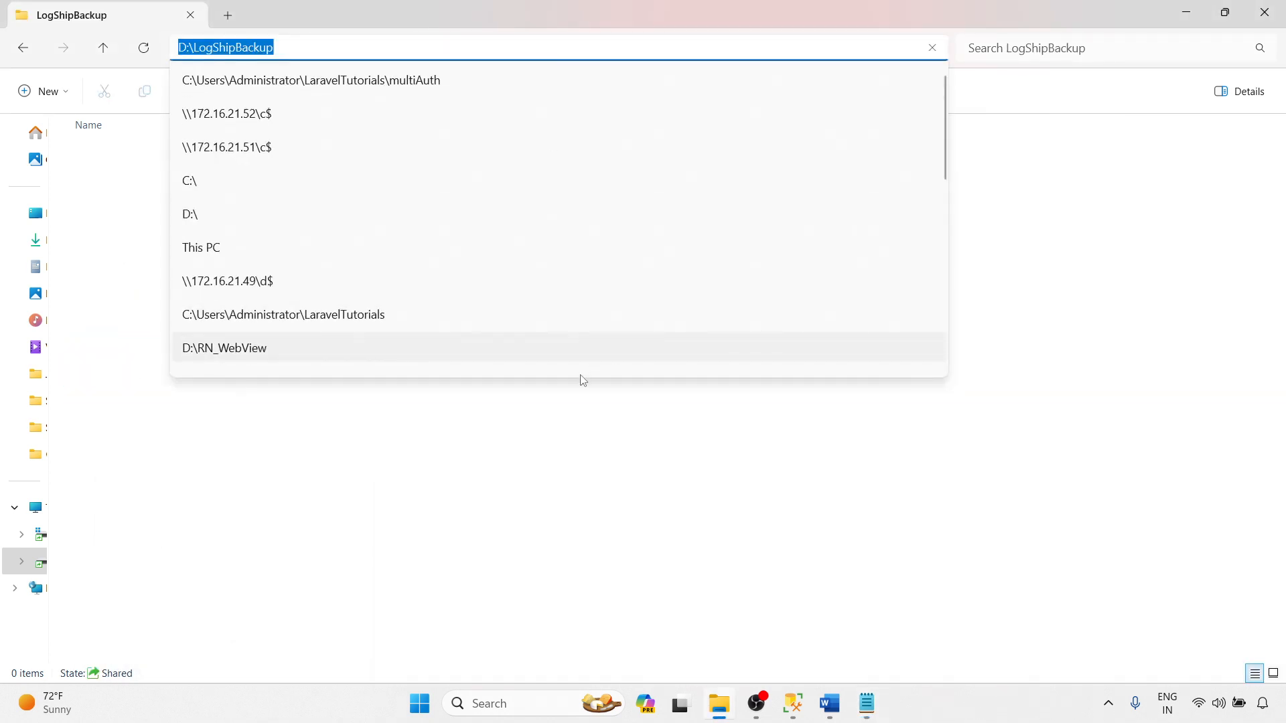
pyautogui.click(867, 704)
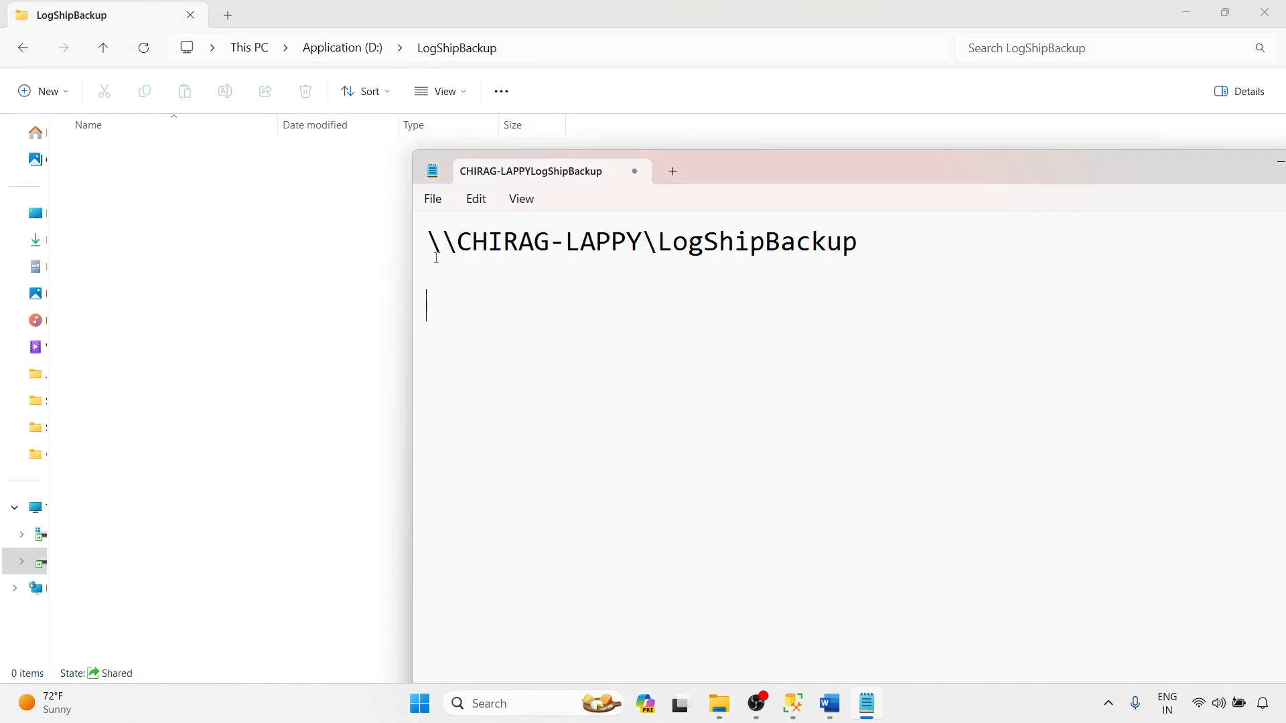
pyautogui.hotkey('ctrl', 'v')
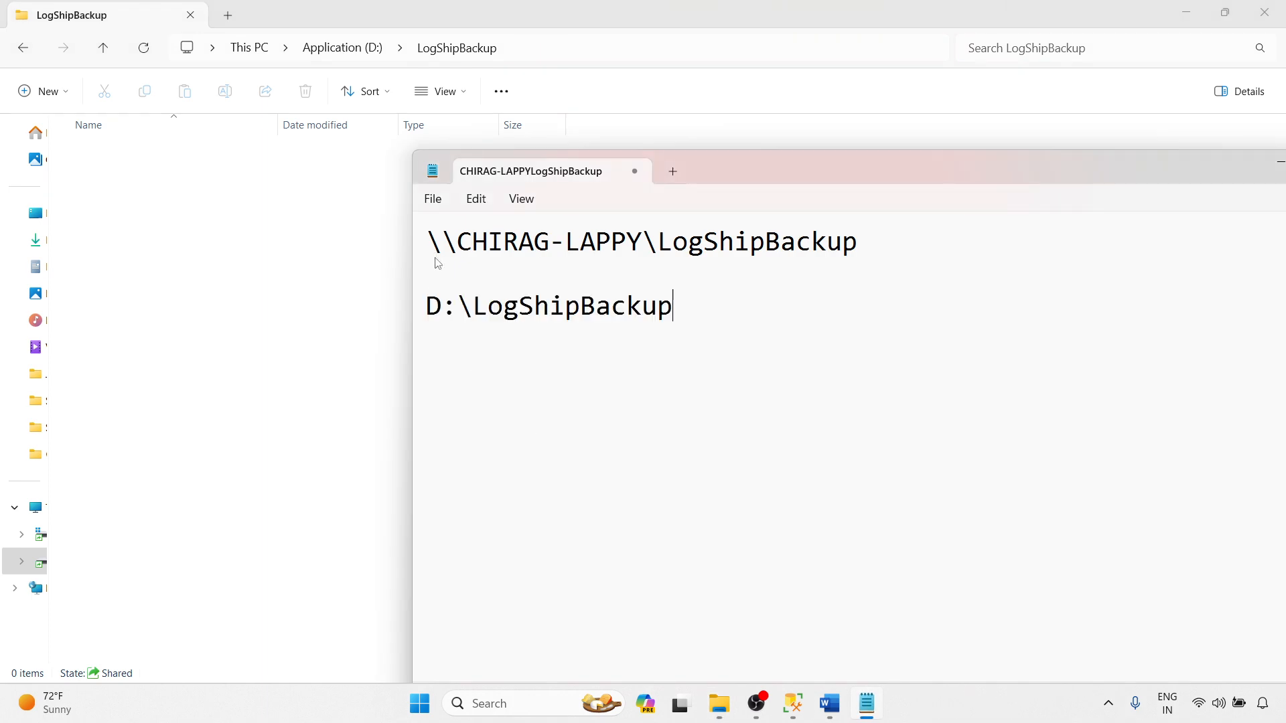
# - Open the LogShipReceive folder on the D: drive and copy its local path D:\LogShipReceive into Notepad below the backup paths
pyautogui.click(359, 19)
pyautogui.click(342, 48)
pyautogui.click(107, 295)
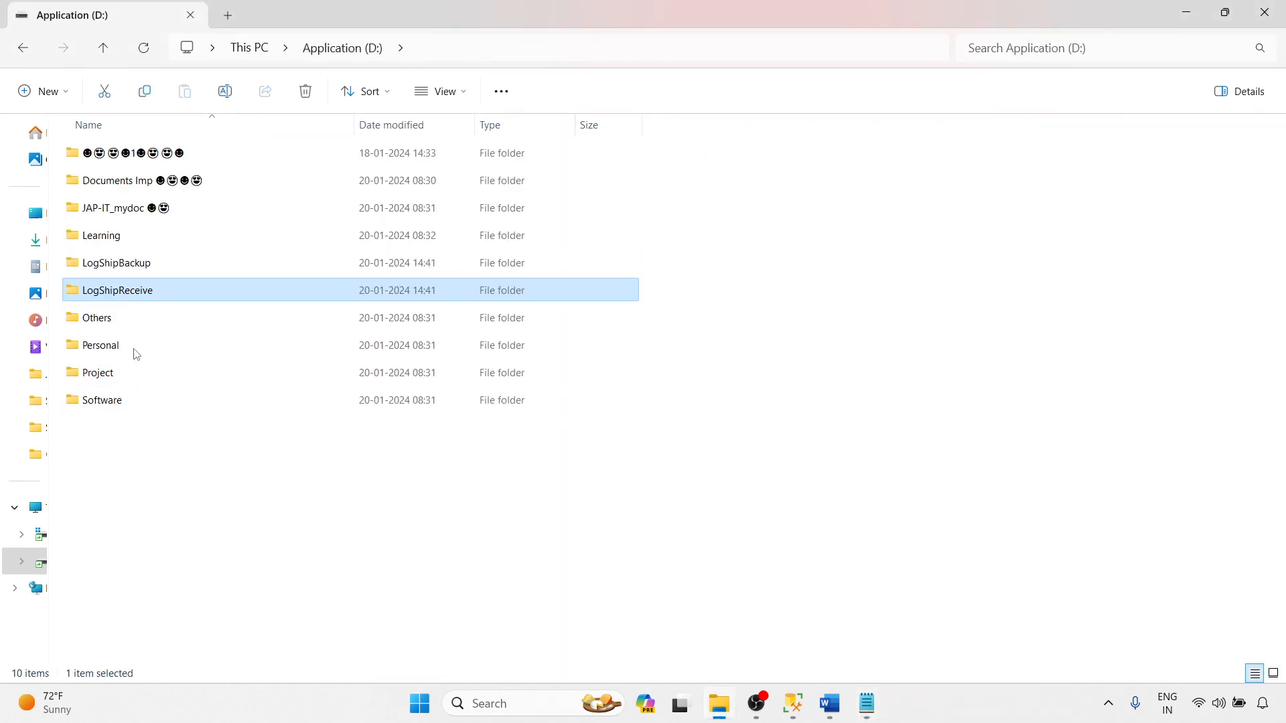
pyautogui.click(171, 343)
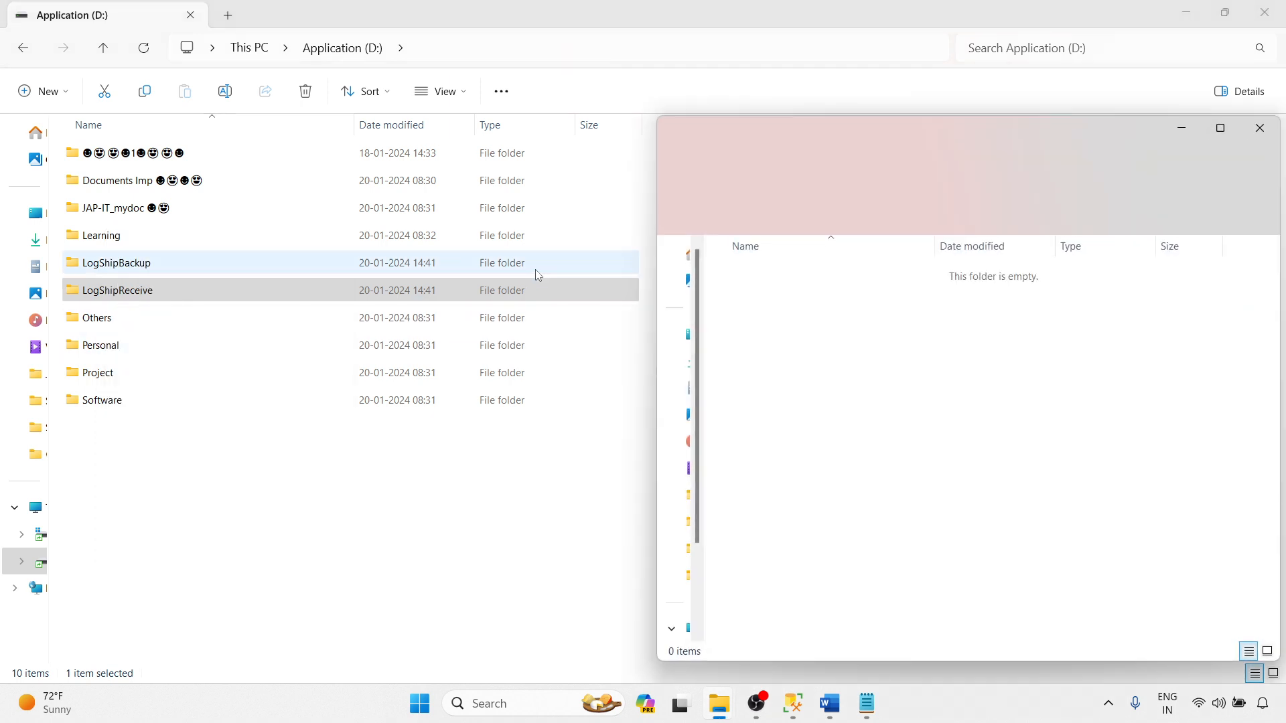
pyautogui.click(1112, 175)
pyautogui.hotkey('ctrl', 'c')
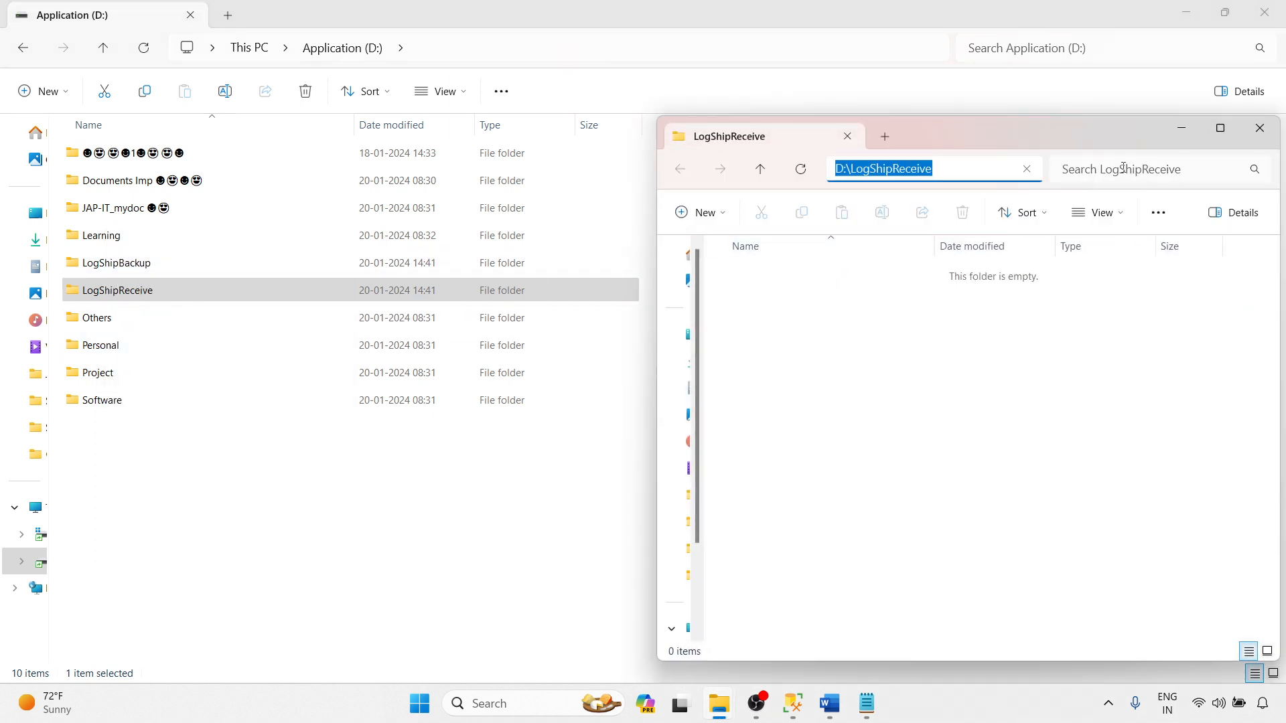
pyautogui.click(853, 385)
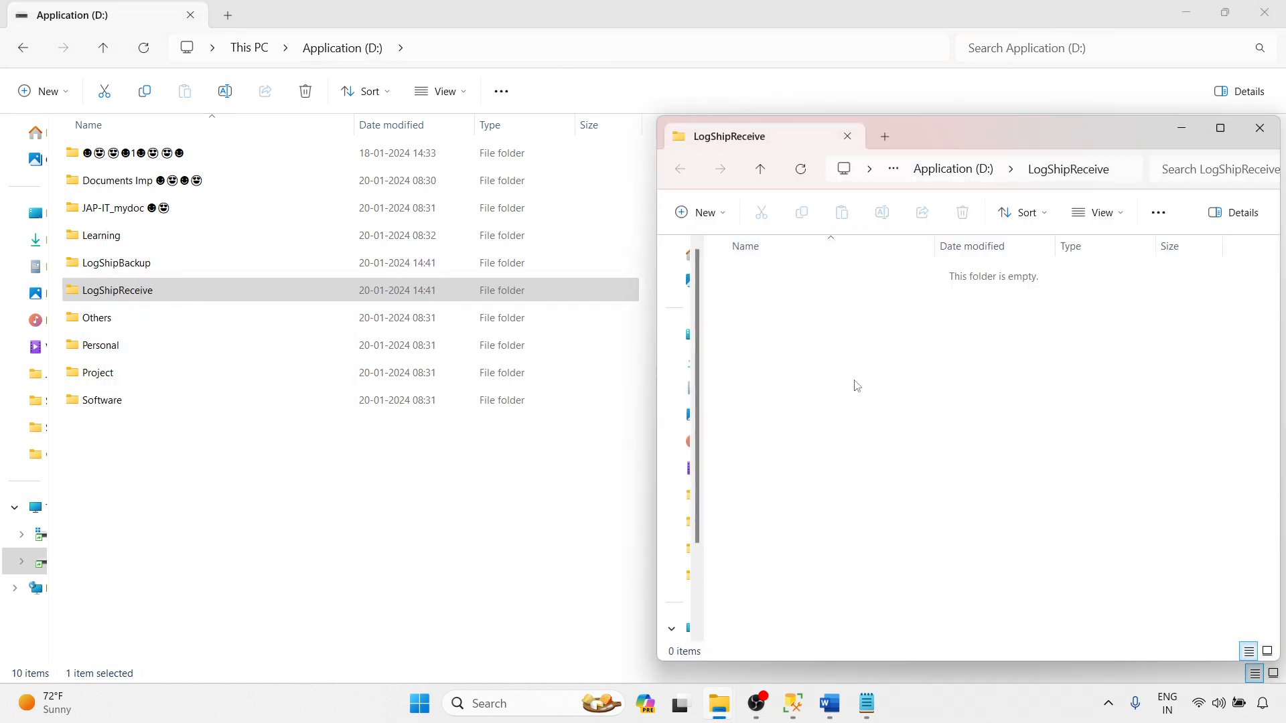
pyautogui.click(1182, 128)
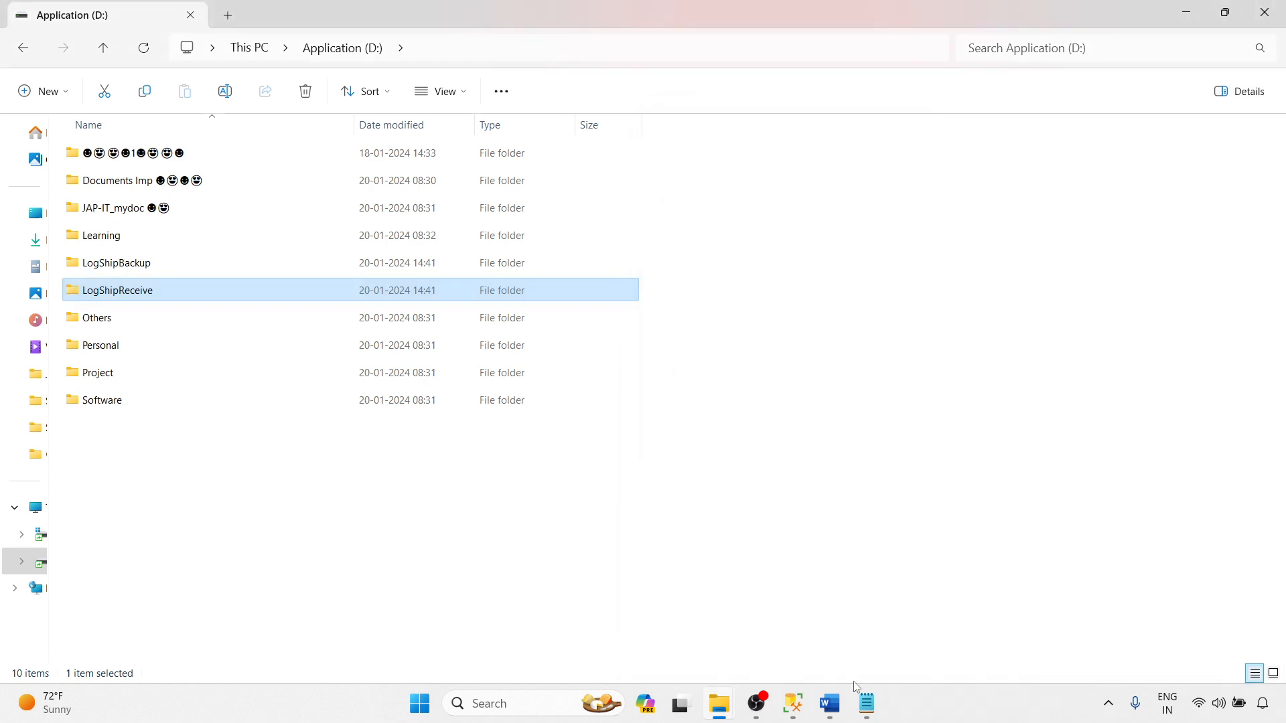
pyautogui.click(865, 704)
pyautogui.hotkey('ctrl', 'v')
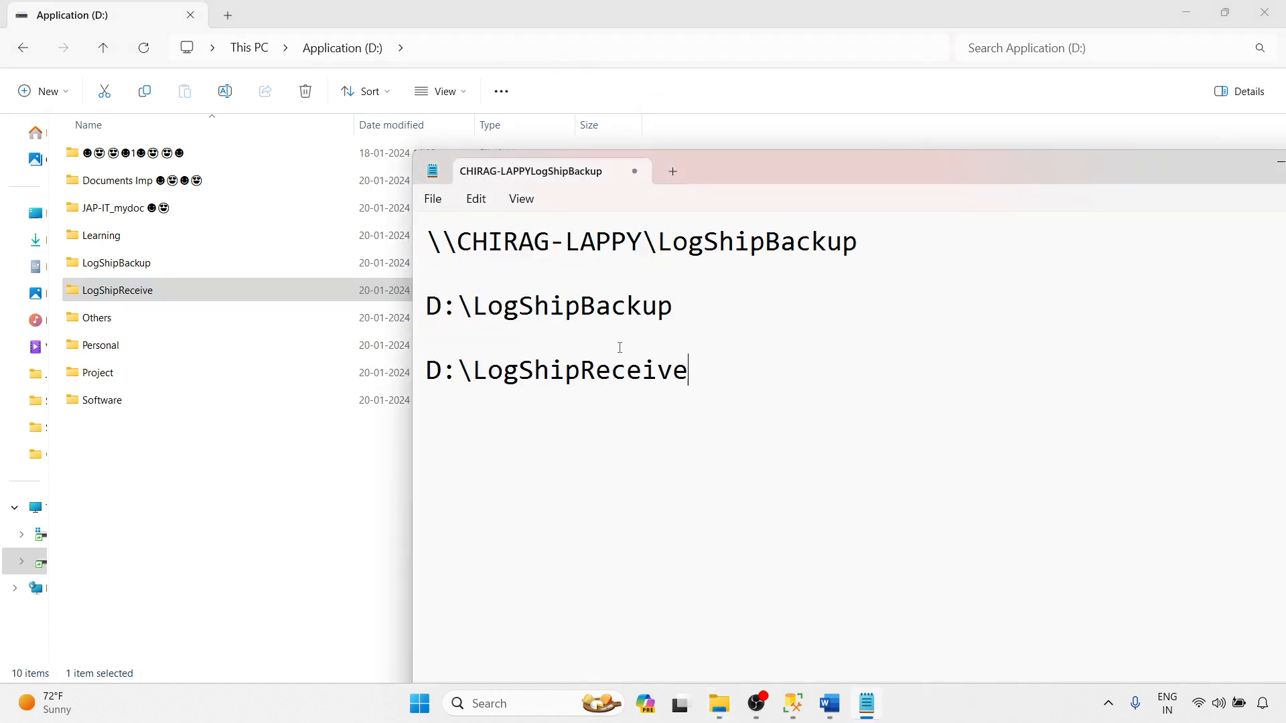
# - Group the two backup paths on adjacent lines in Notepad and add blank lines before the D:\LogShipReceive path
pyautogui.click(674, 347)
pyautogui.press('Return')
pyautogui.press('Return')
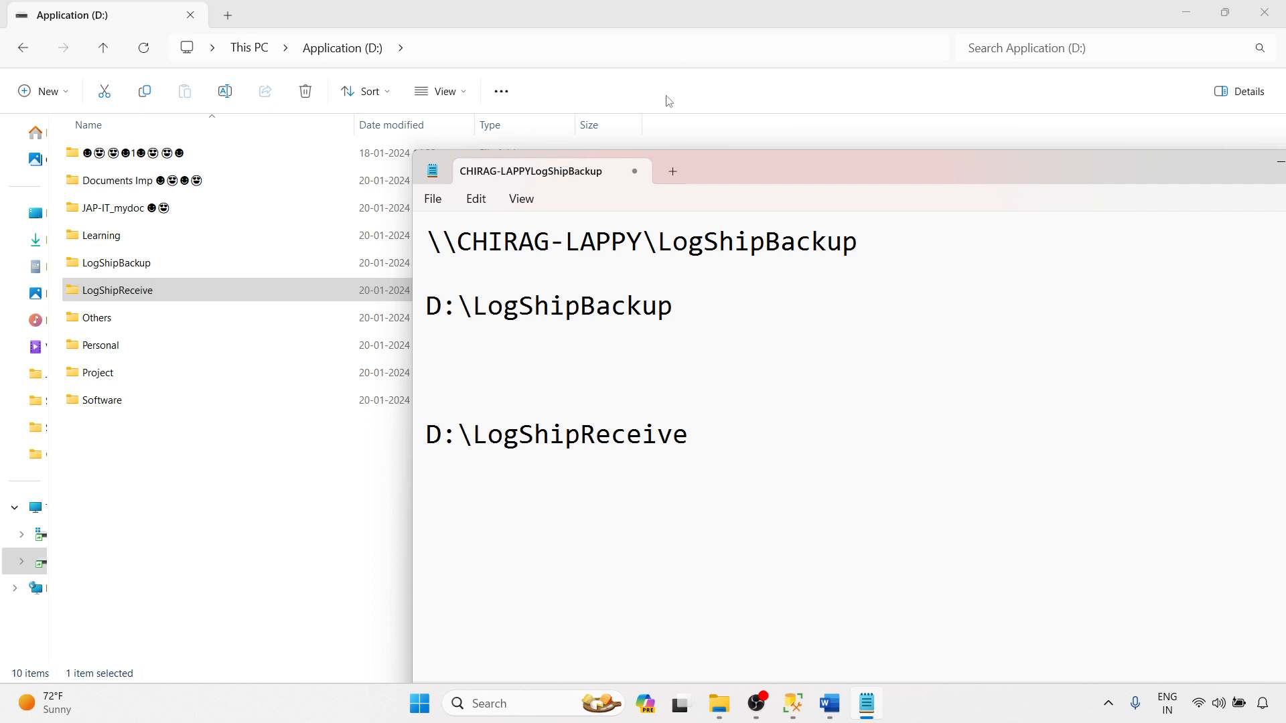
pyautogui.click(447, 286)
pyautogui.press('Delete')
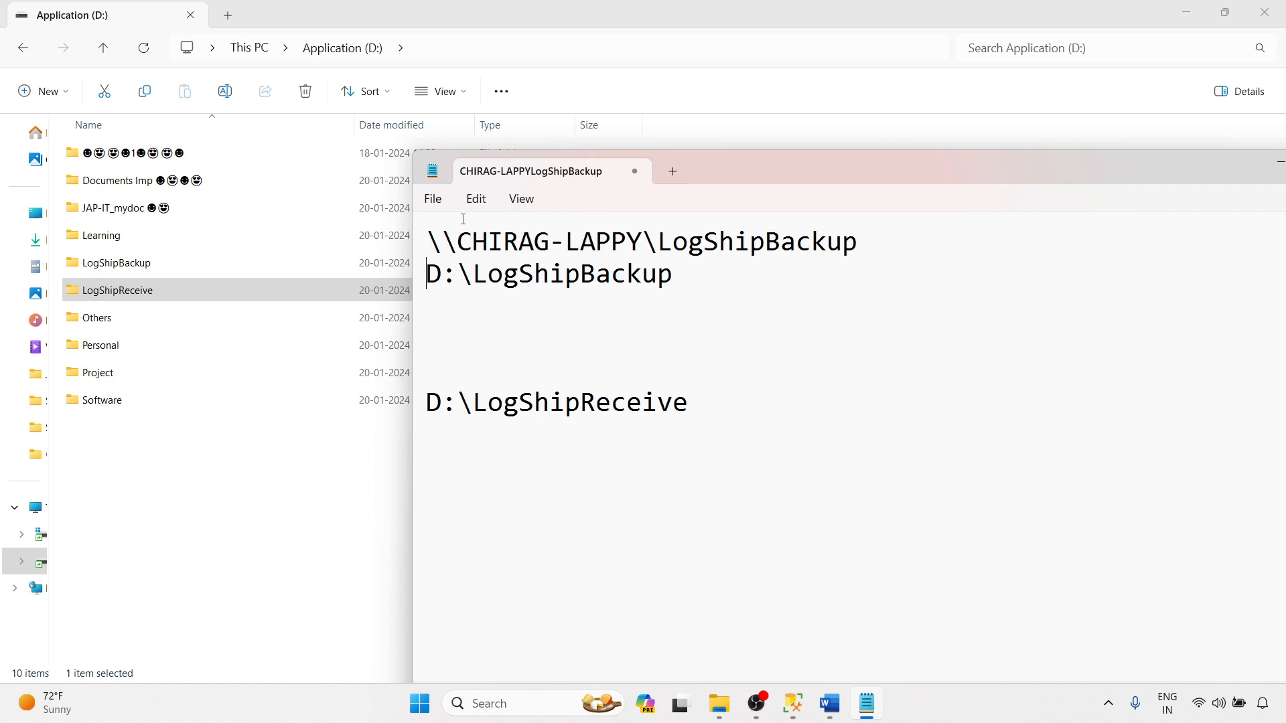
pyautogui.moveTo(703, 284); pyautogui.dragTo(405, 241)
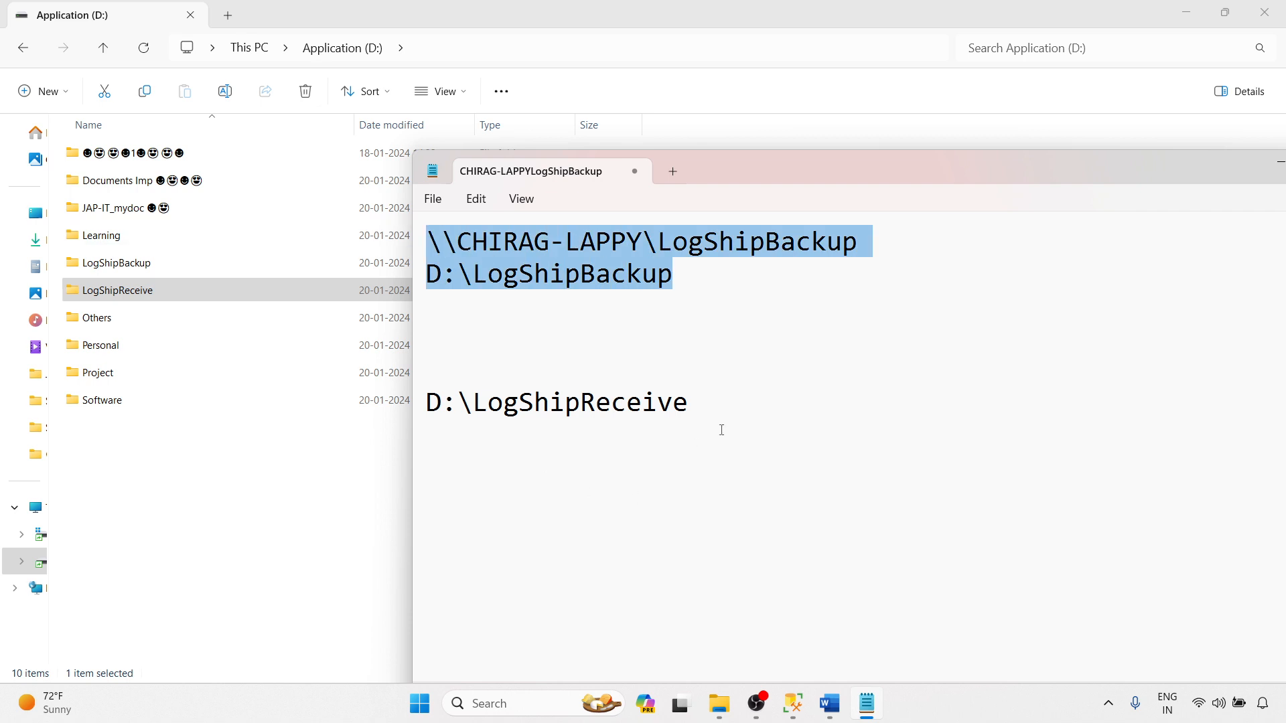
pyautogui.moveTo(690, 404); pyautogui.dragTo(429, 403)
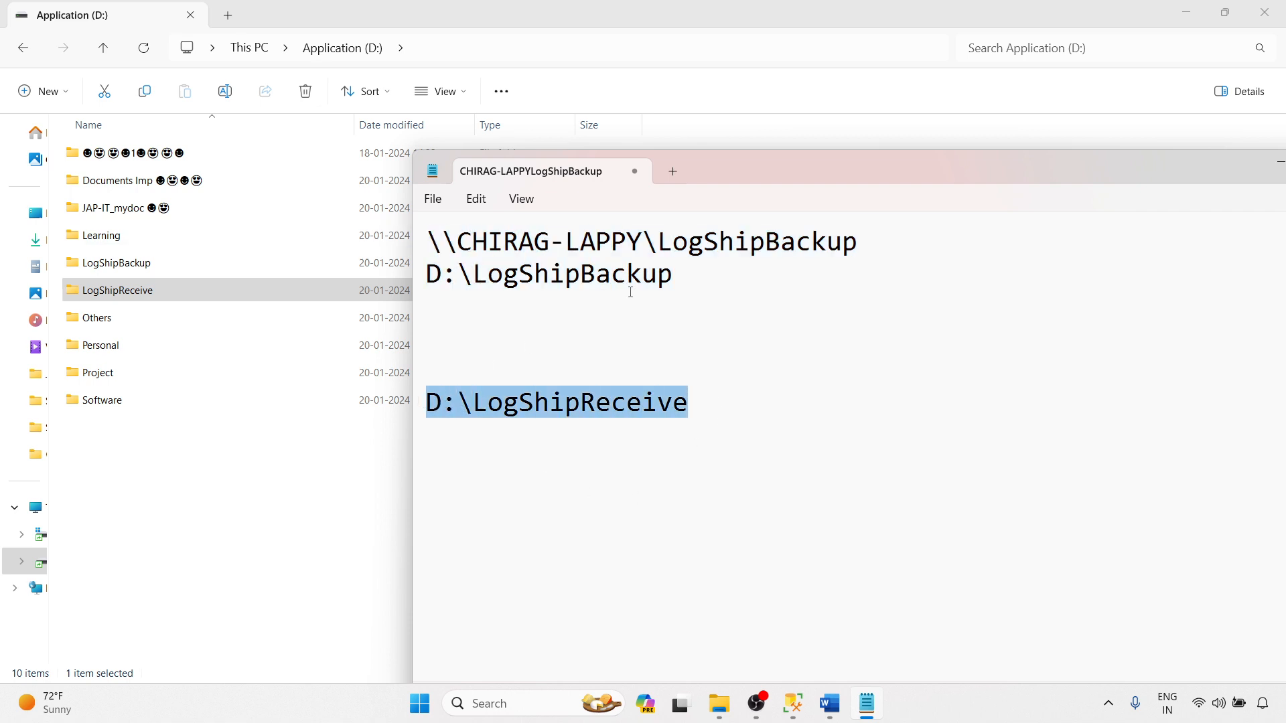
pyautogui.moveTo(691, 280); pyautogui.dragTo(329, 227)
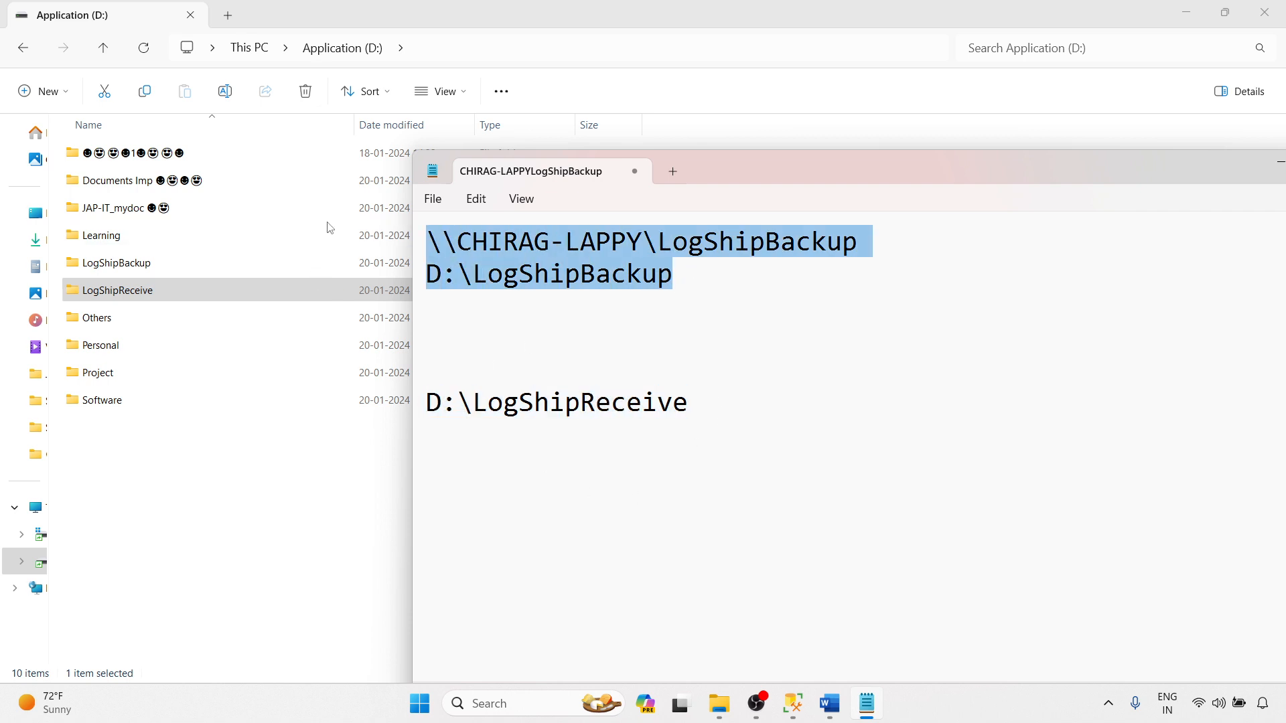
pyautogui.moveTo(725, 403); pyautogui.dragTo(406, 410)
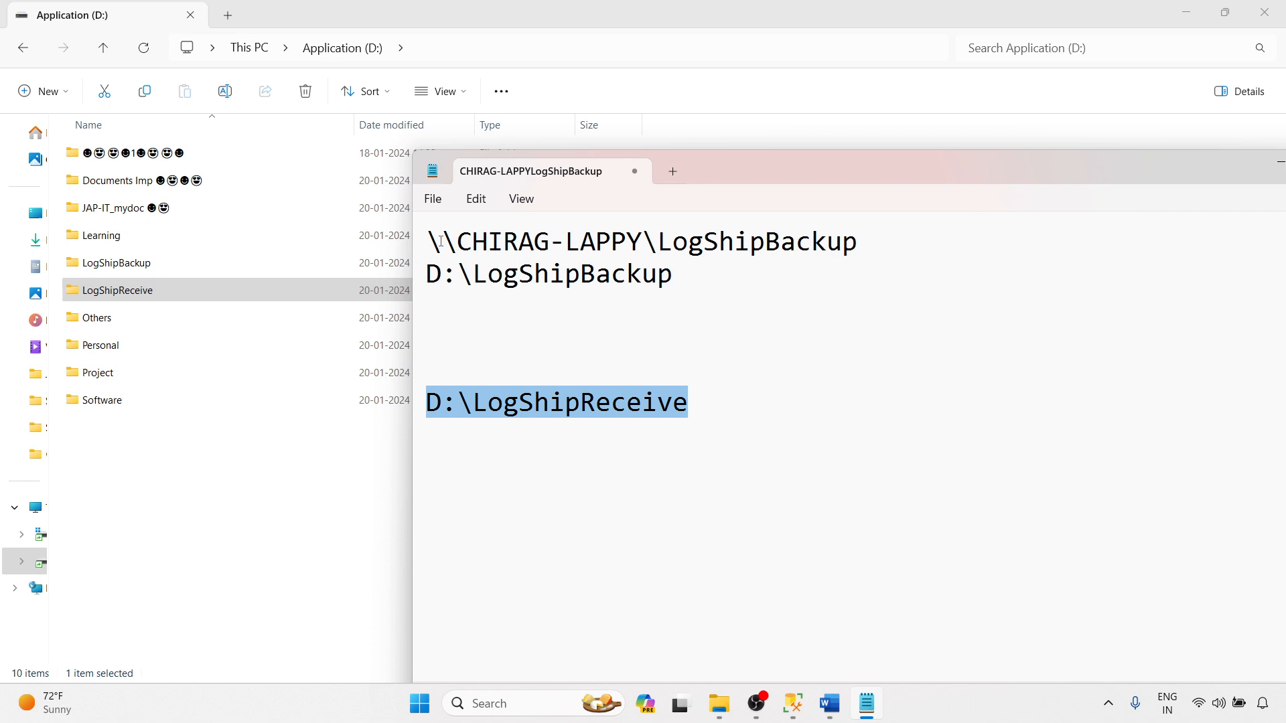
pyautogui.moveTo(432, 241); pyautogui.dragTo(859, 246)
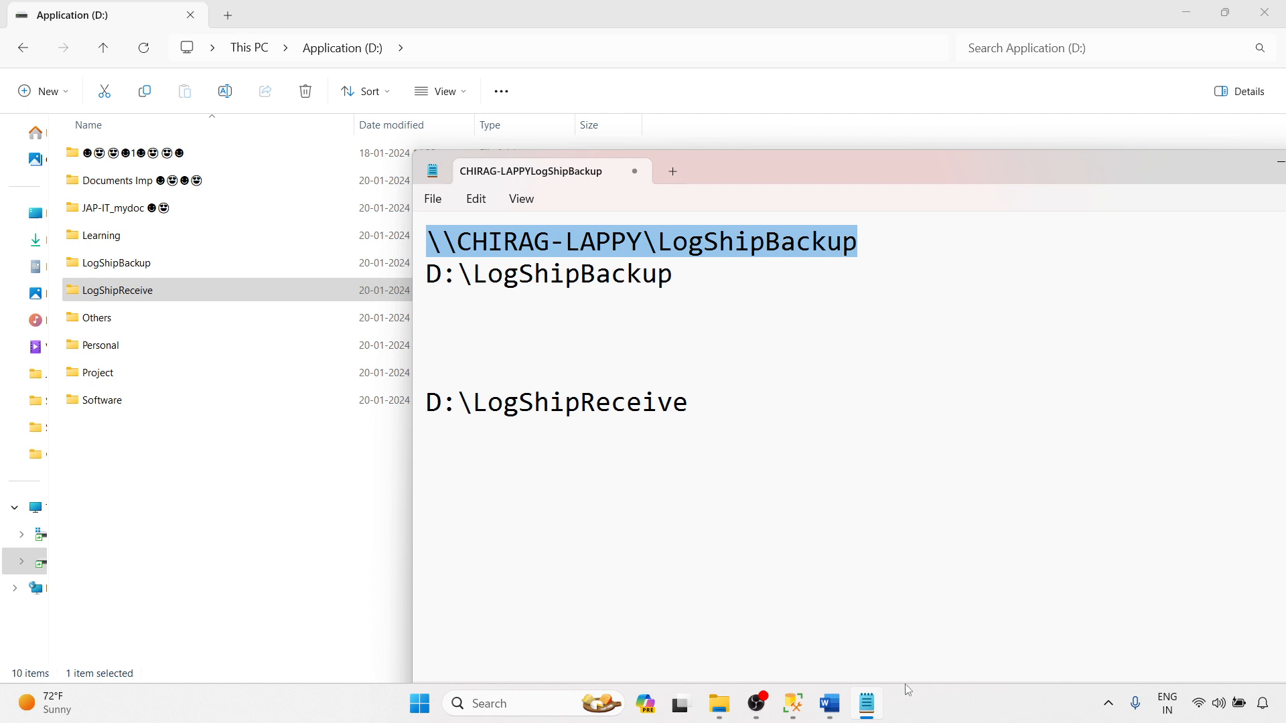
# - Switch to SQL Server Management Studio and create a database named LogShippingDB on the PRIMARYDB instance with the Full recovery model
pyautogui.moveTo(797, 715)
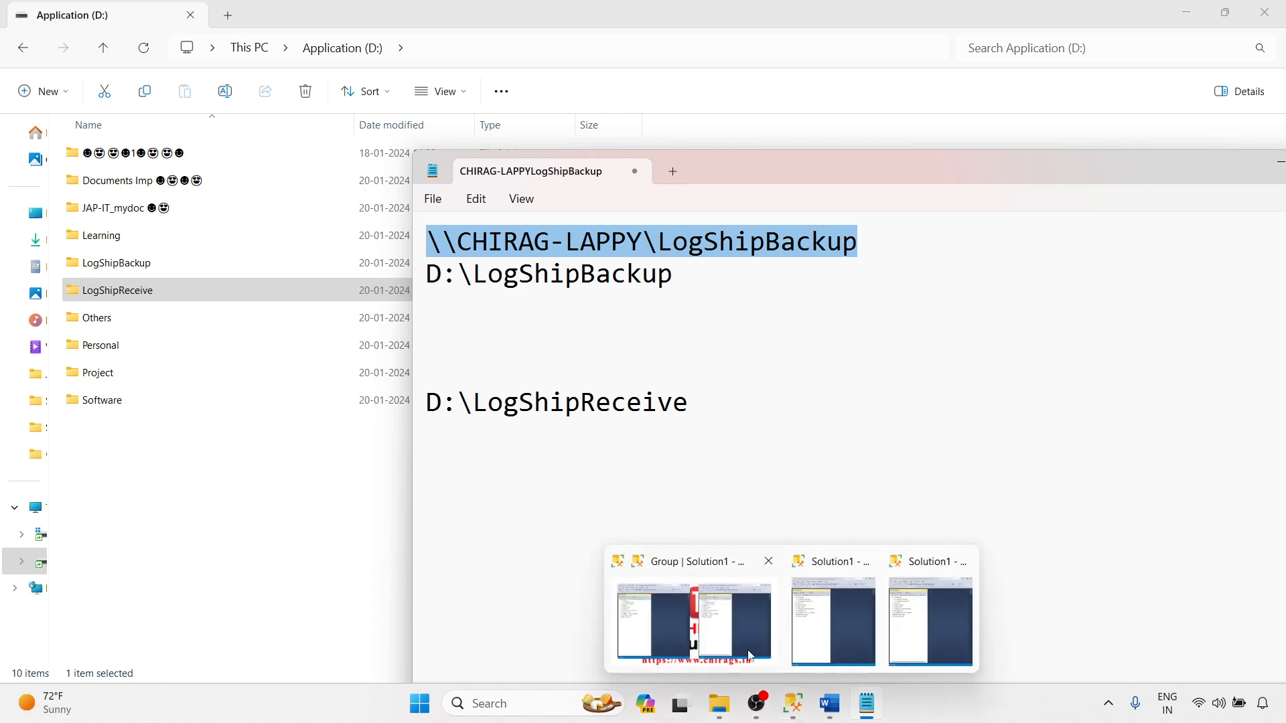
pyautogui.click(694, 636)
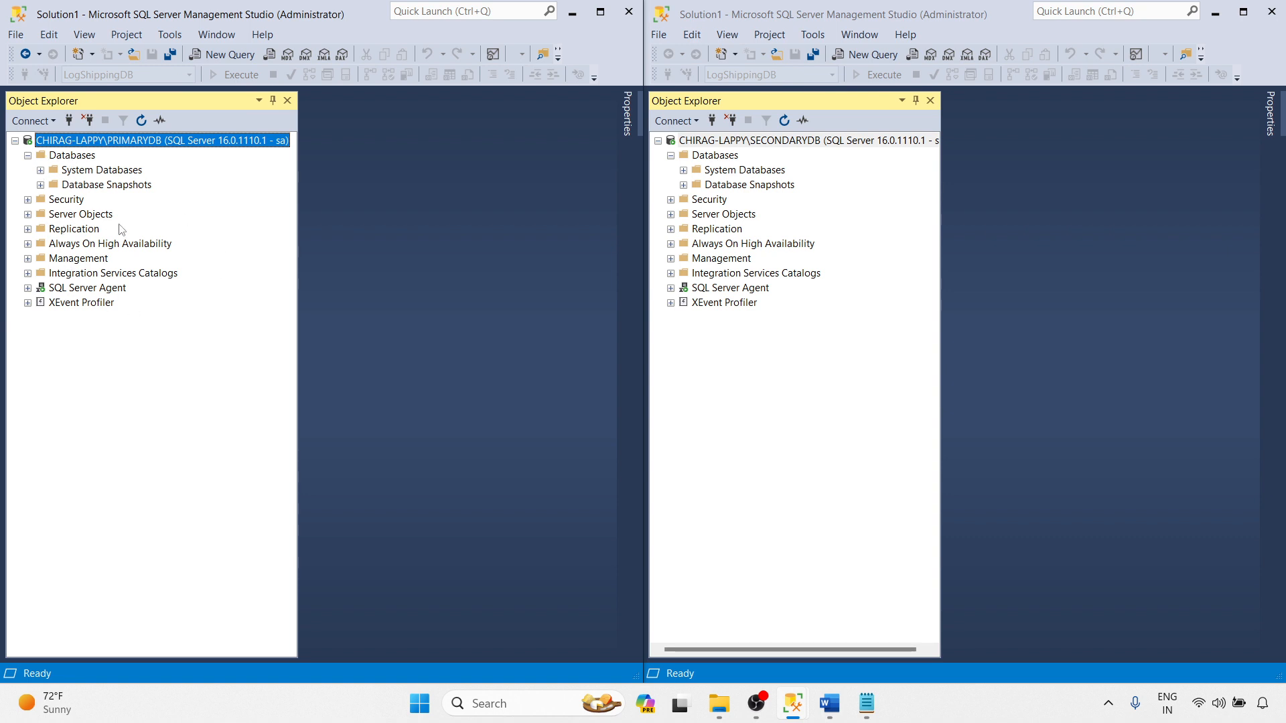
pyautogui.rightClick(79, 160)
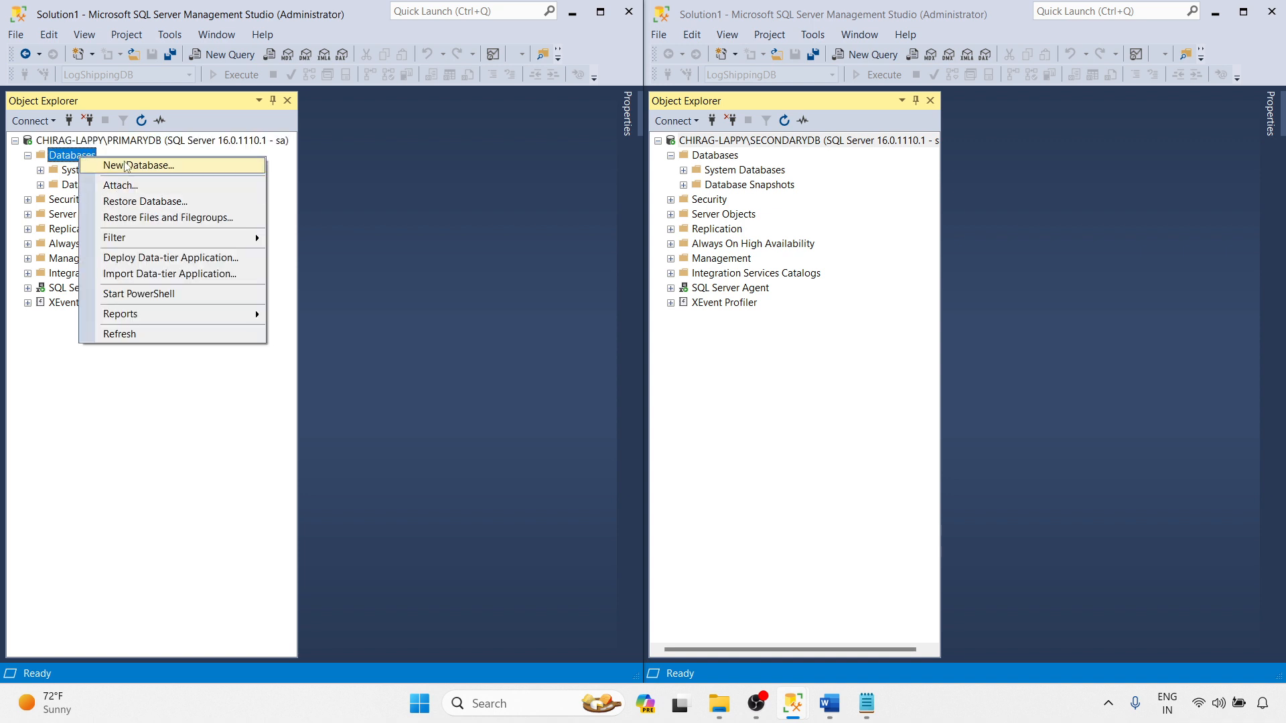
pyautogui.click(106, 166)
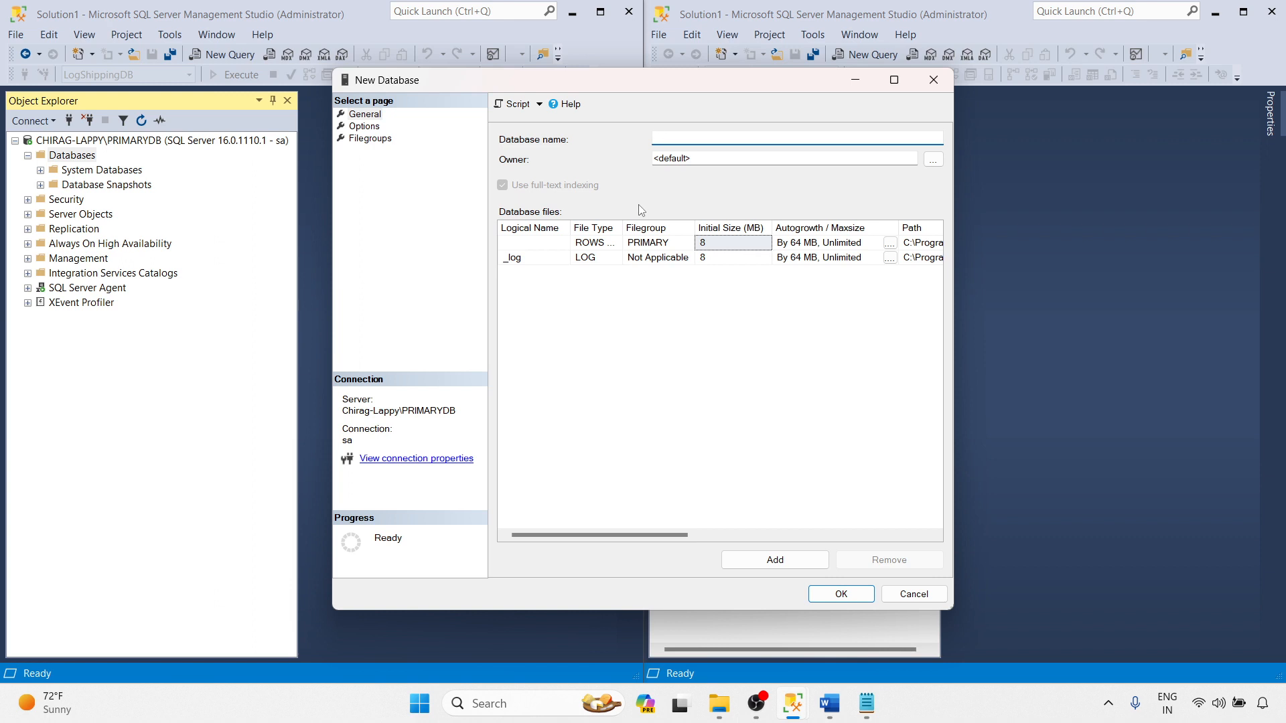
pyautogui.write('LogShippingDB')
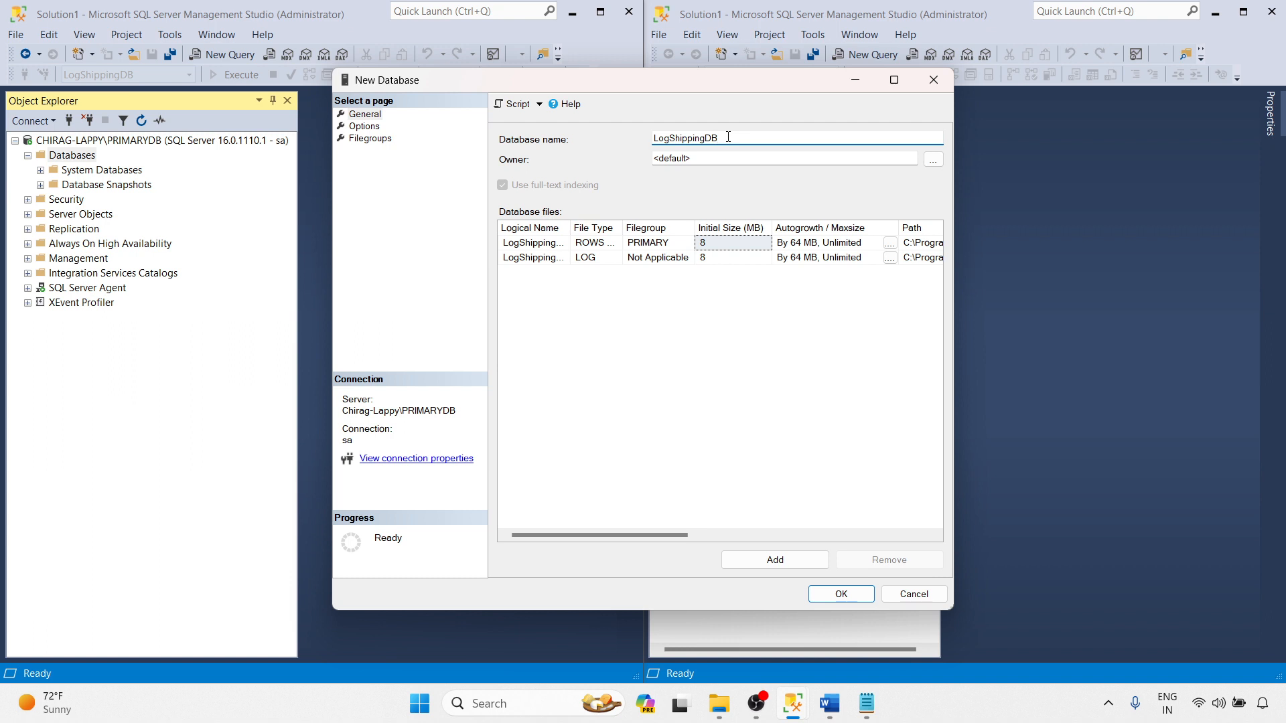
pyautogui.click(364, 126)
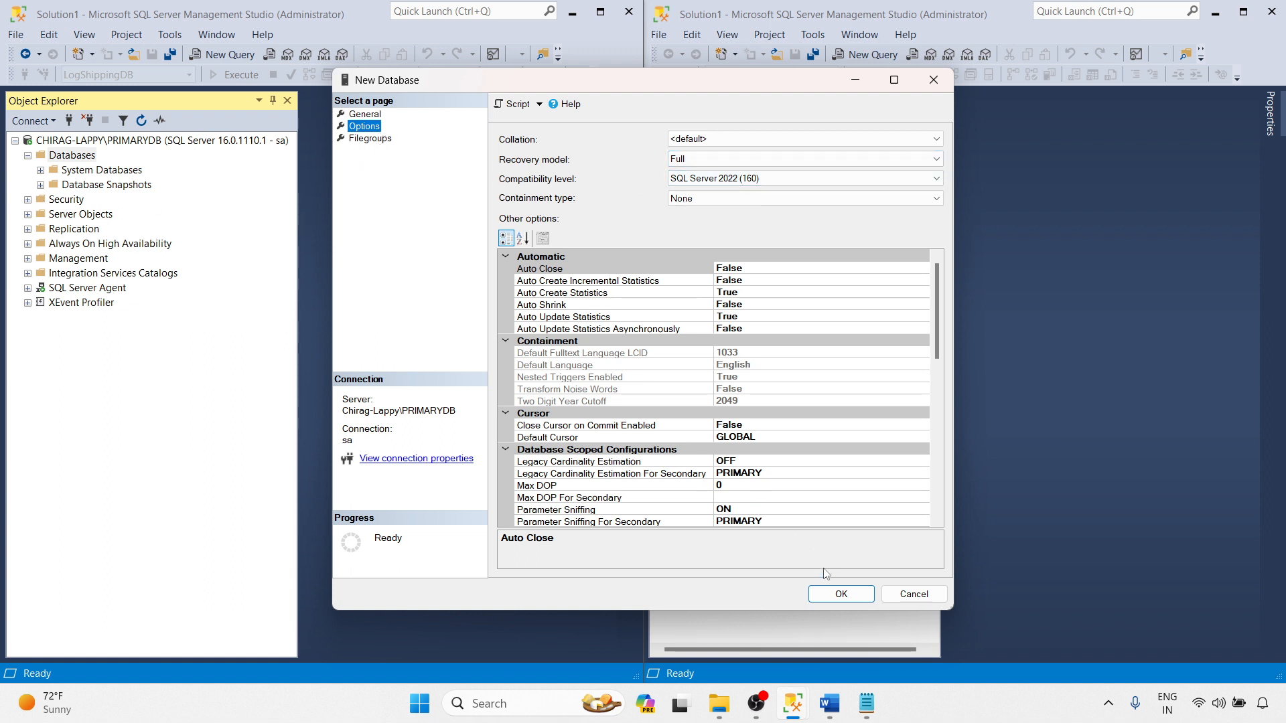
pyautogui.click(829, 594)
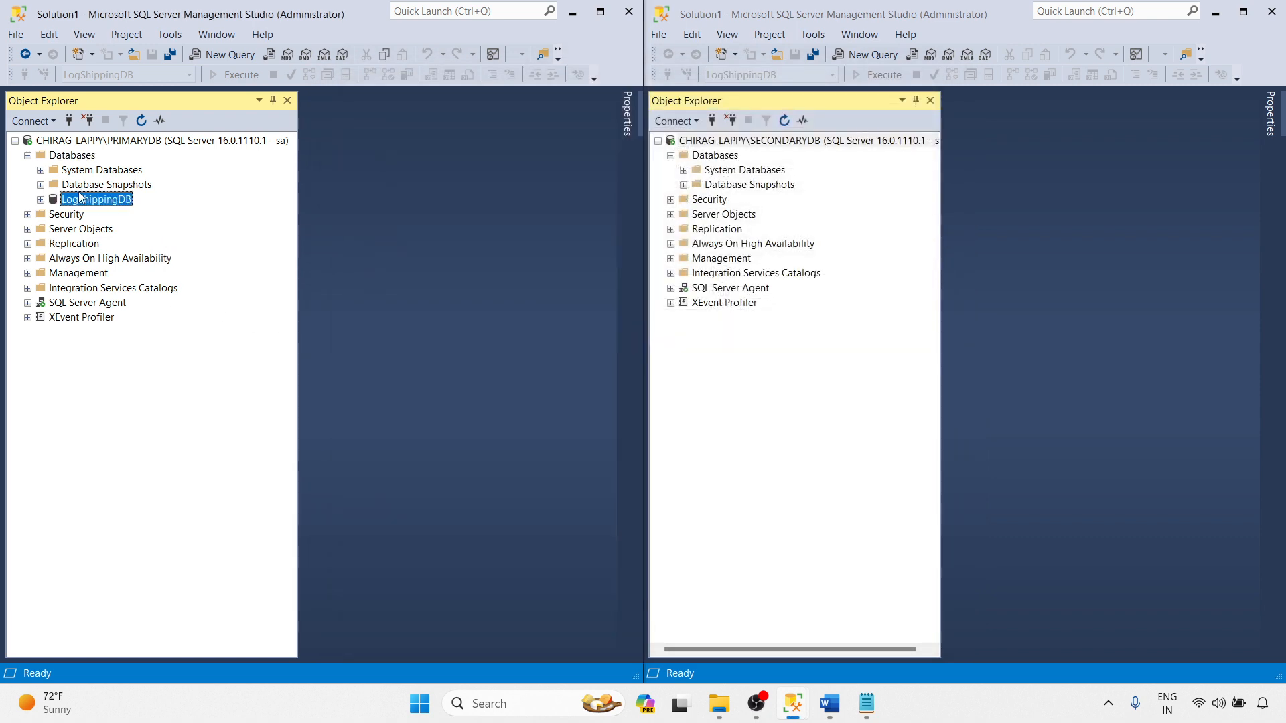
# - Start a new table in LogShippingDB with a user_id column of data type int
pyautogui.click(41, 200)
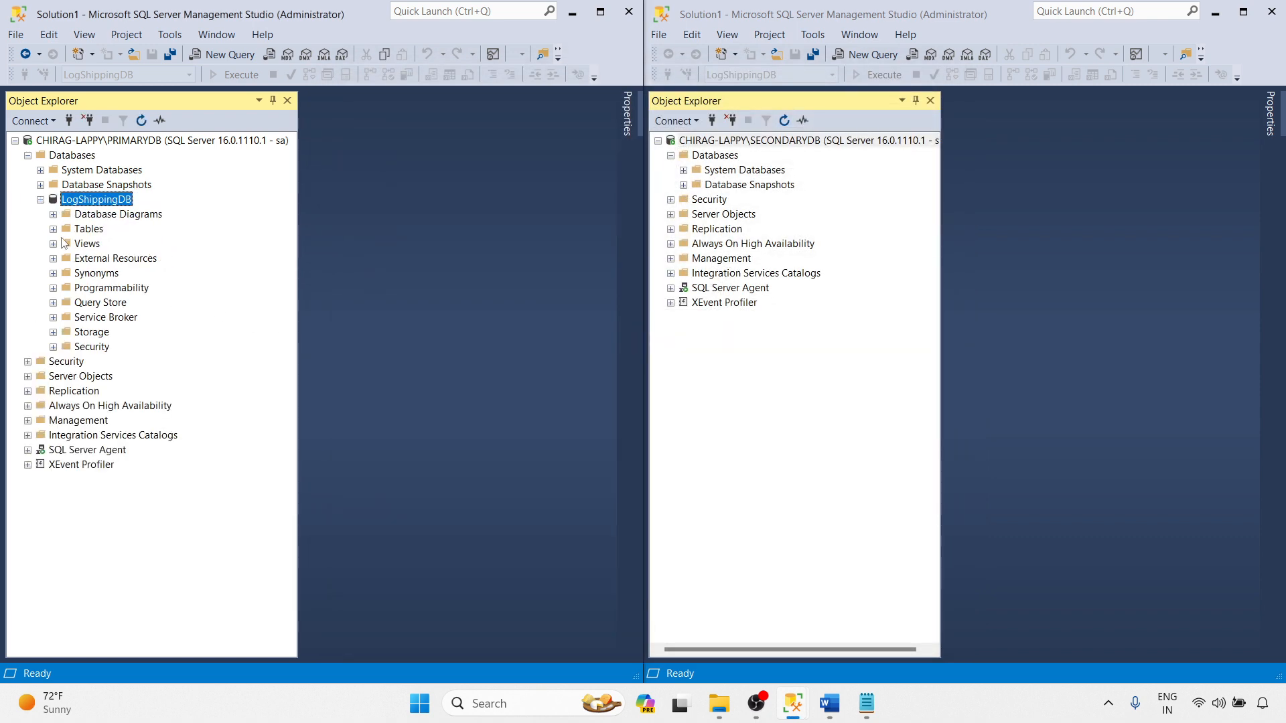
pyautogui.click(53, 230)
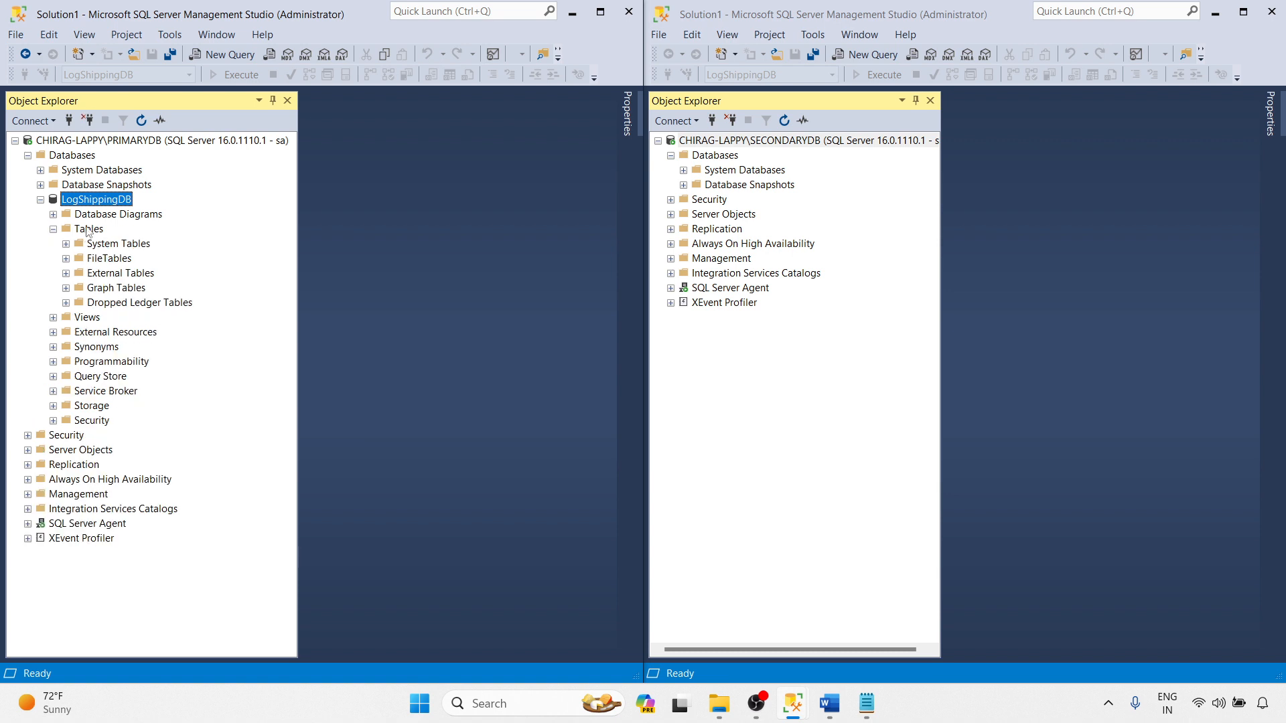
pyautogui.rightClick(87, 230)
pyautogui.moveTo(148, 235)
pyautogui.click(298, 239)
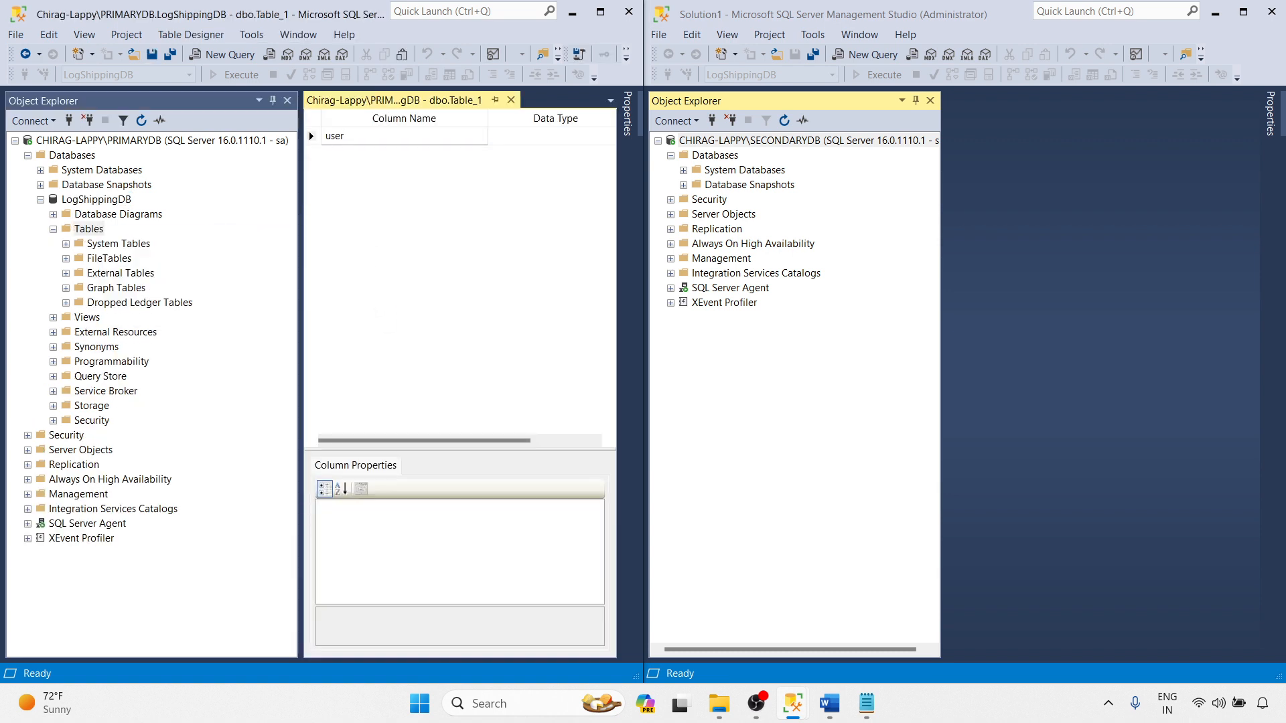
pyautogui.write('user_id')
pyautogui.press('Tab')
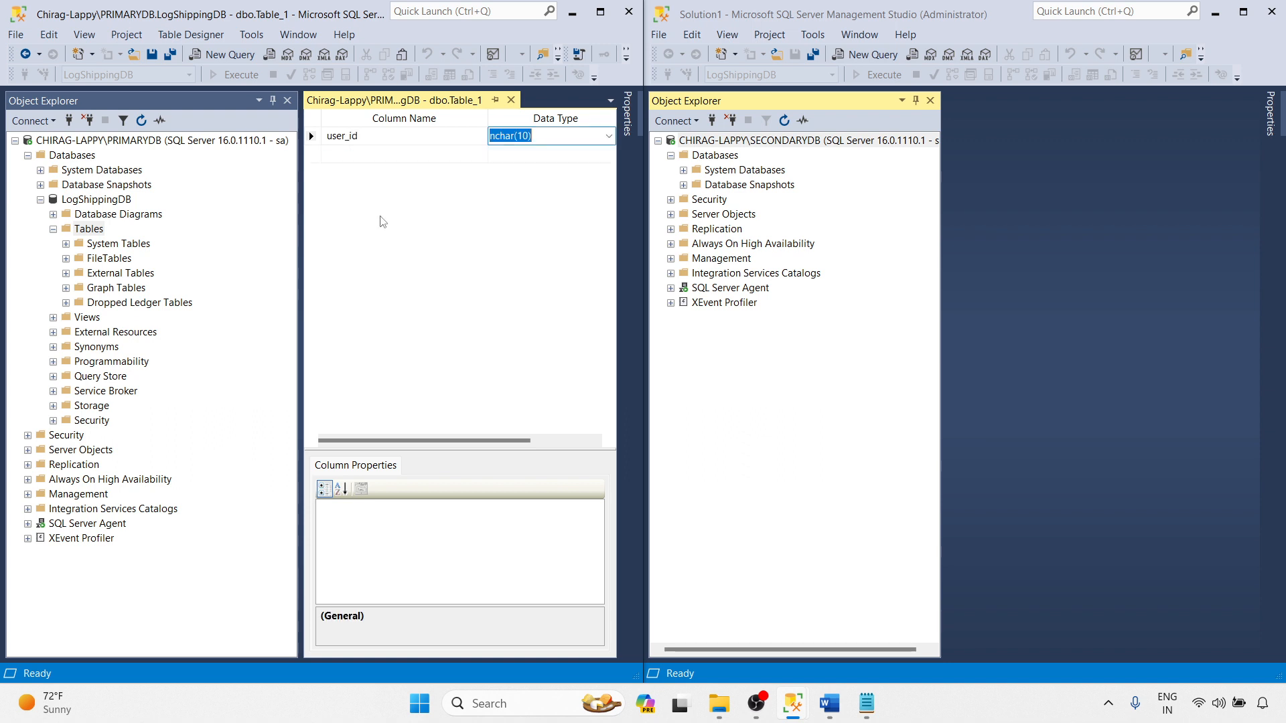
pyautogui.write('int')
# - Add a second column named username with data type nvarchar(50) to the new table
pyautogui.press('Down')
pyautogui.hotkey('shift', 'Tab')
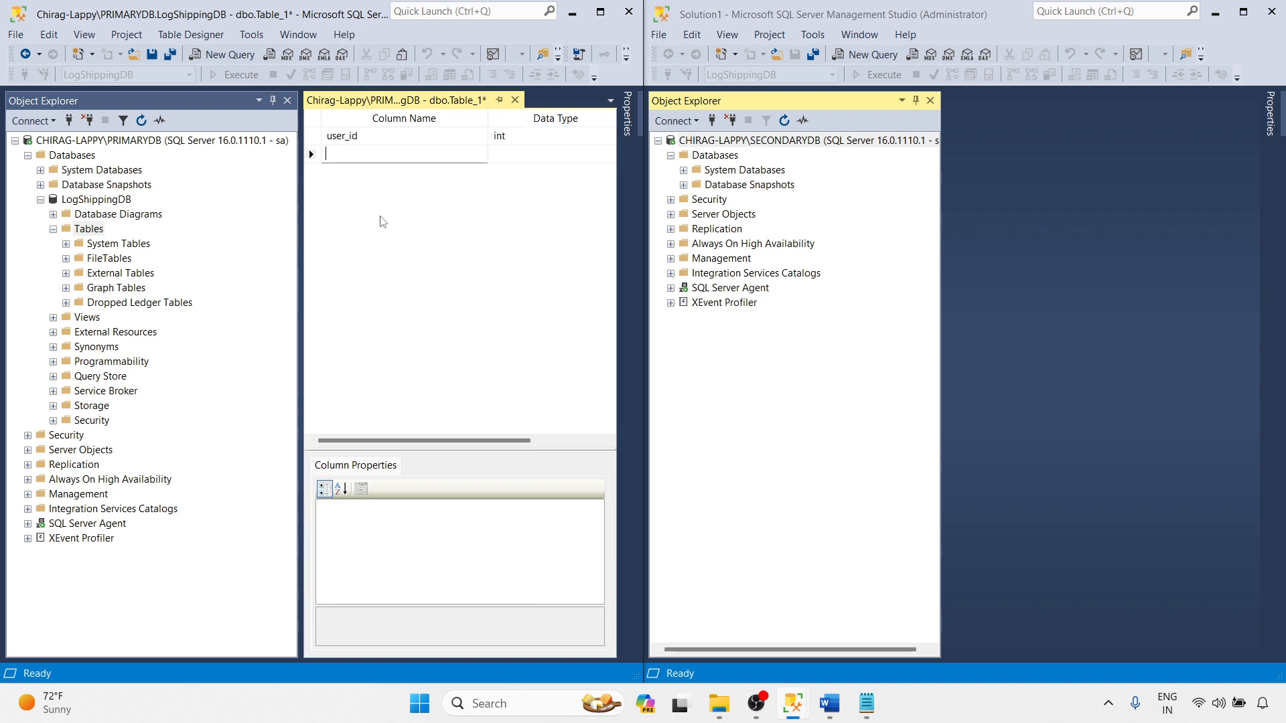
pyautogui.write('username')
pyautogui.press('Tab')
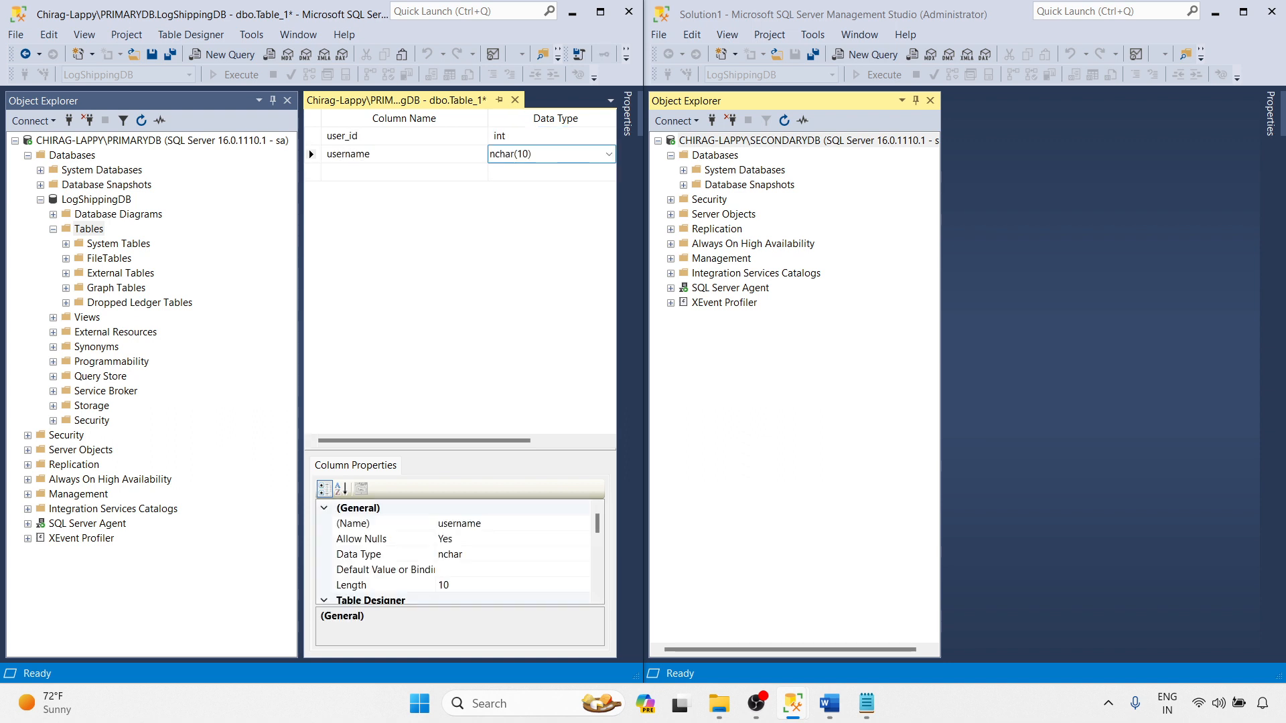
pyautogui.write('nvar')
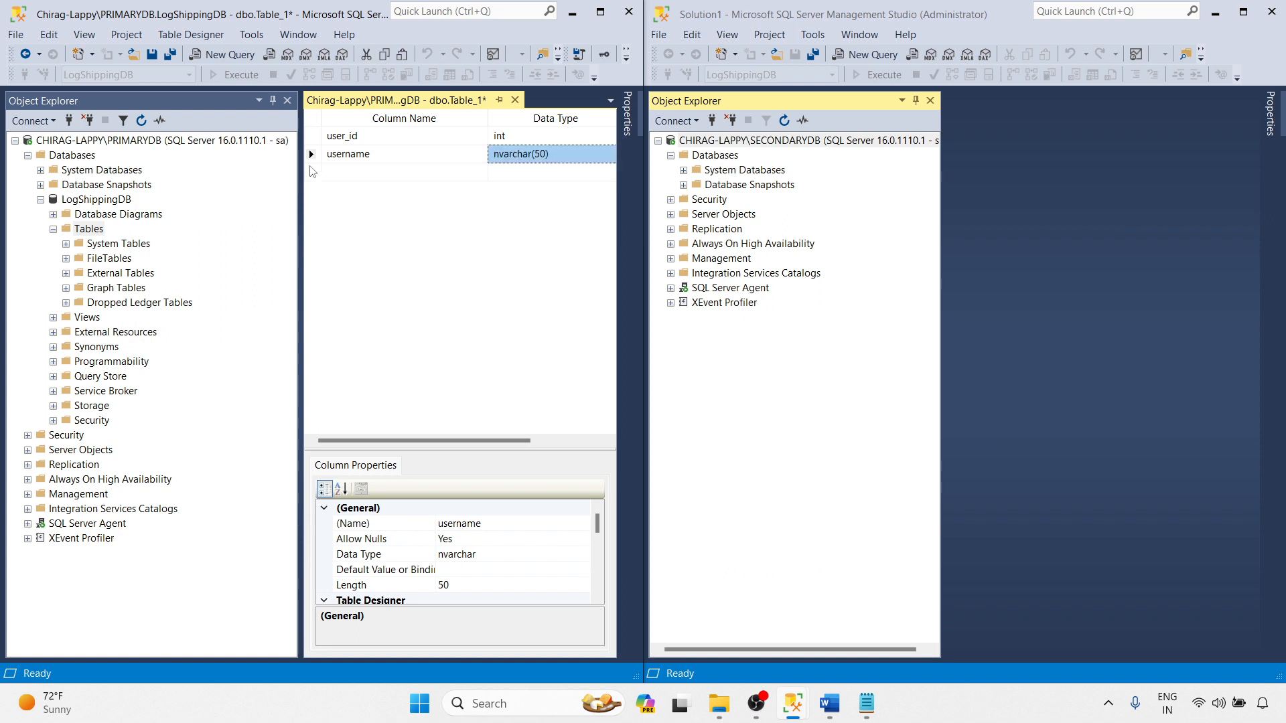
# - Make user_id the primary key of the table and widen the table designer area
pyautogui.rightClick(319, 138)
pyautogui.click(364, 150)
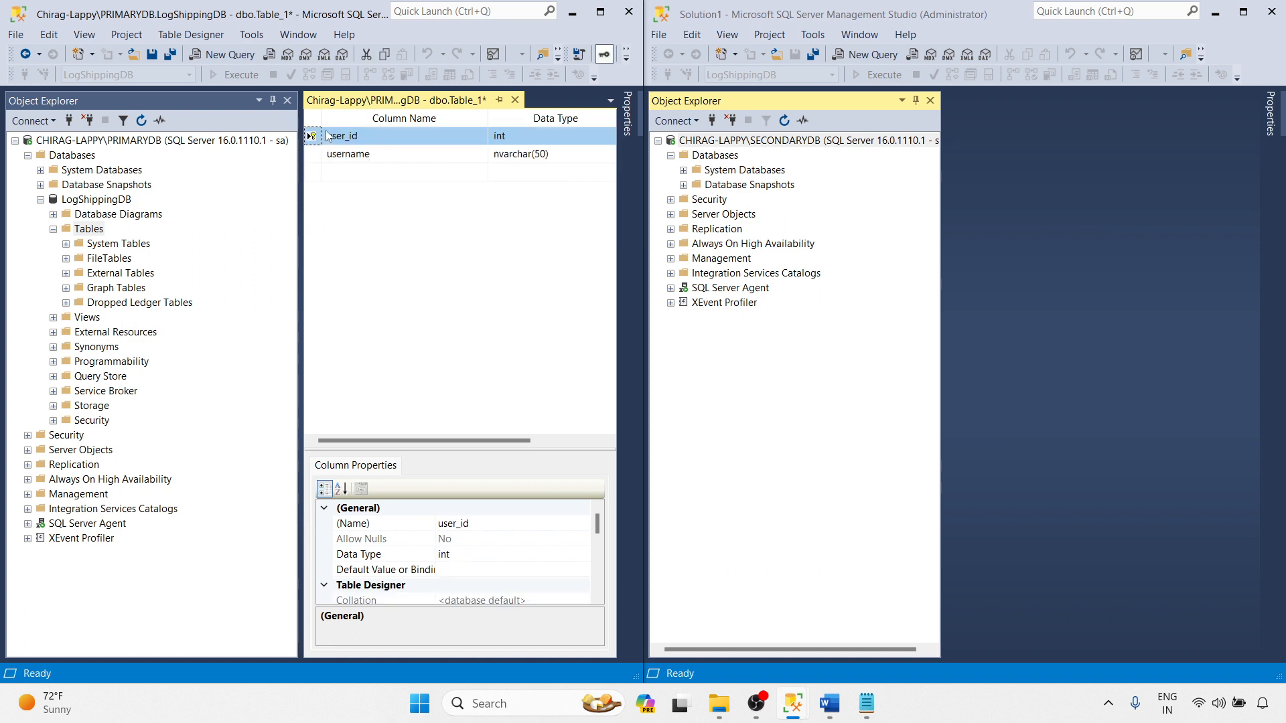
pyautogui.moveTo(301, 167); pyautogui.dragTo(268, 167)
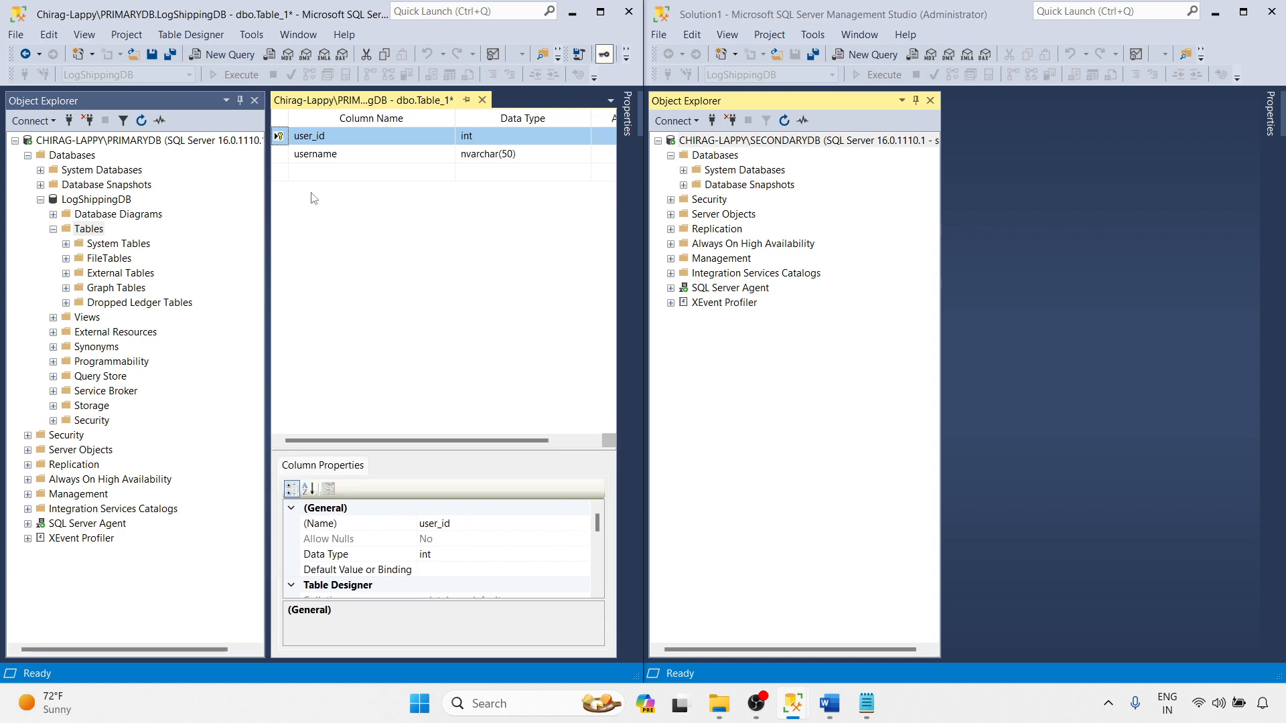
pyautogui.rightClick(284, 138)
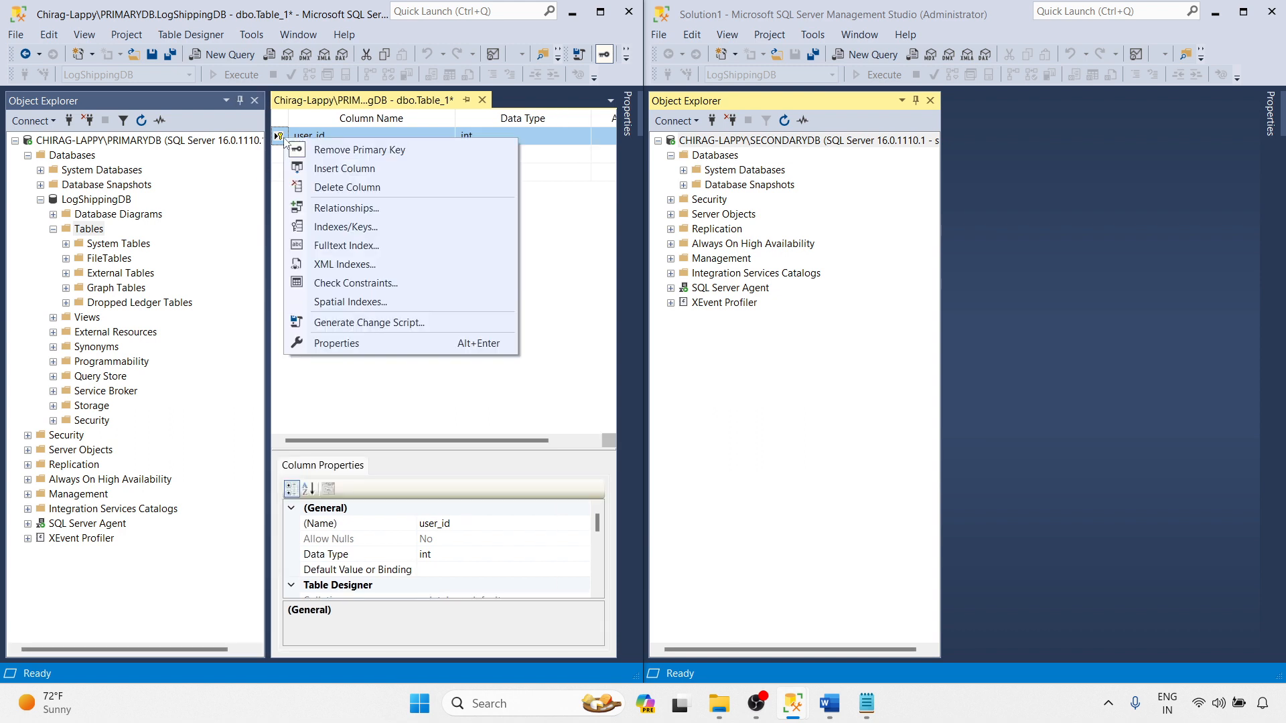
pyautogui.click(370, 344)
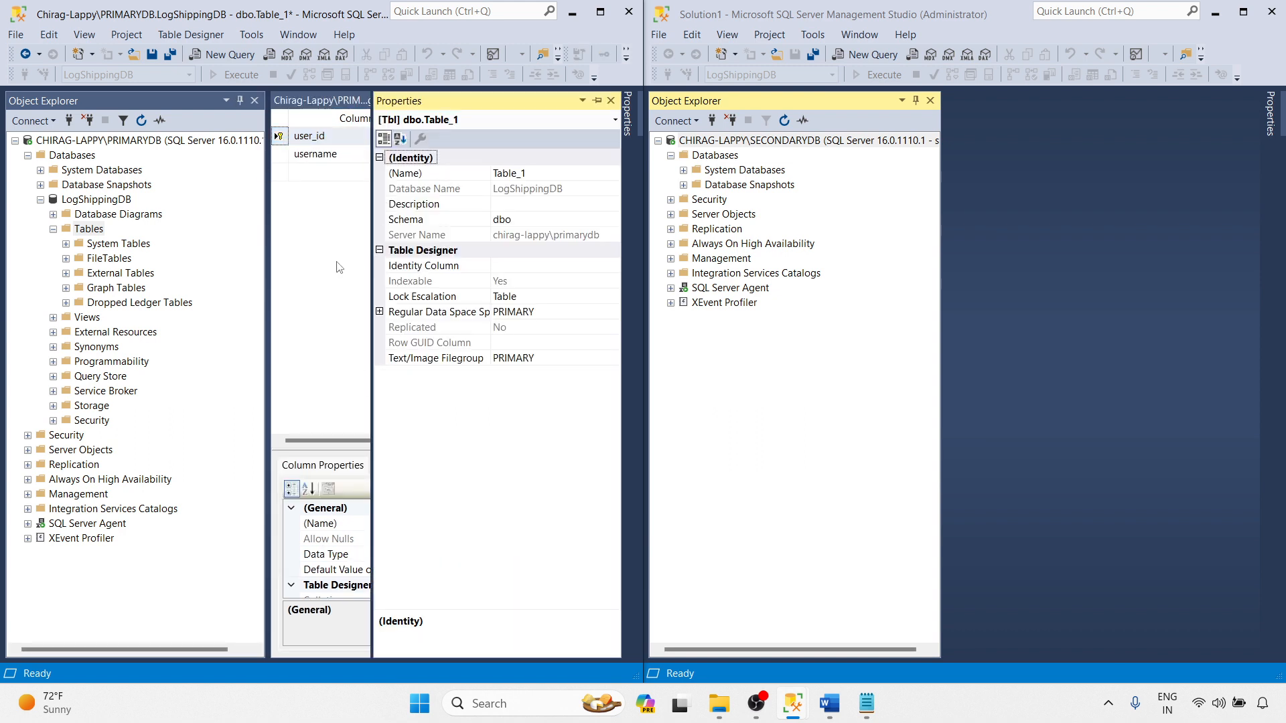
pyautogui.click(339, 306)
# - Make user_id an identity column by setting Is Identity to Yes in its identity specification
pyautogui.scroll(-3, 370, 553)
pyautogui.scroll(-1, 328, 554)
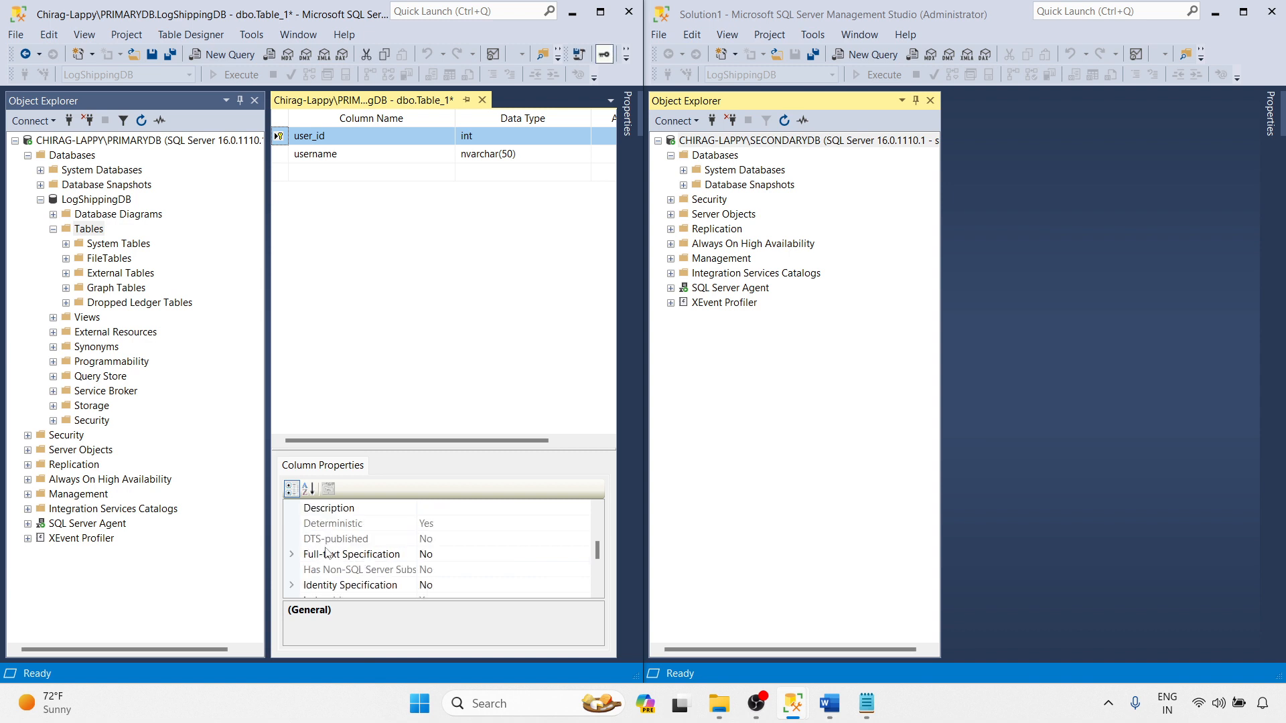
pyautogui.click(292, 585)
pyautogui.scroll(-1, 371, 572)
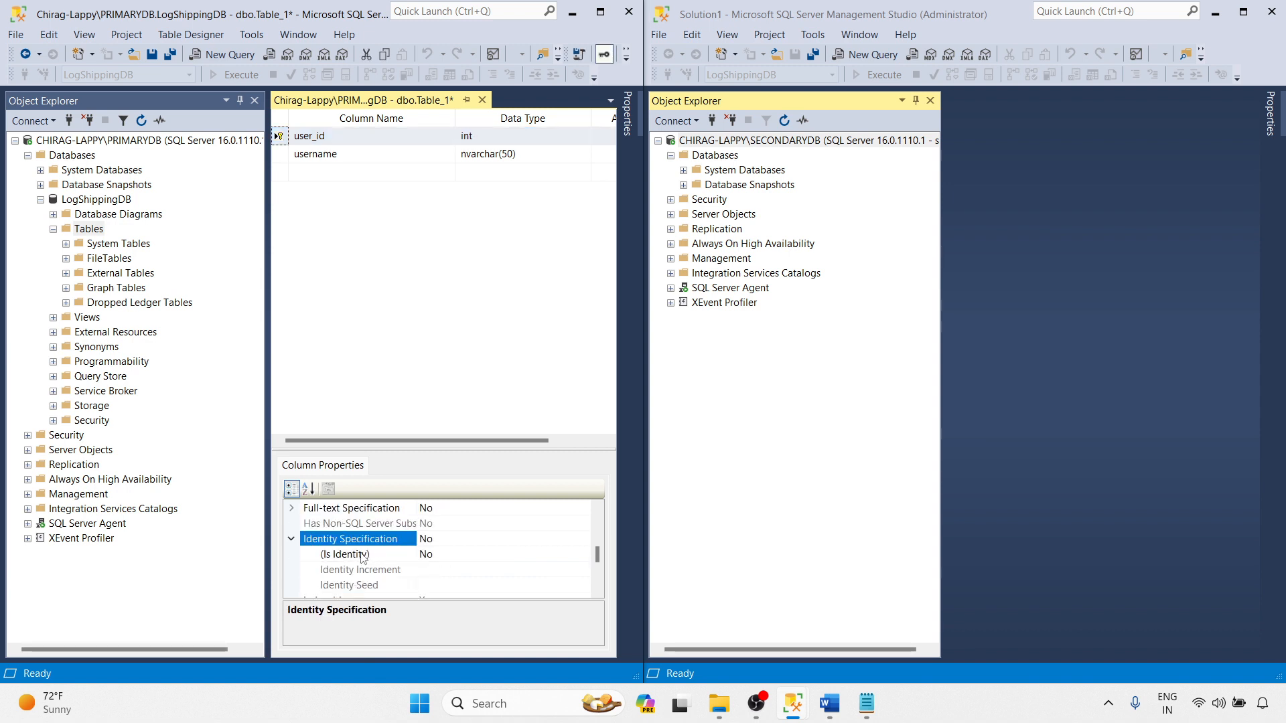
pyautogui.click(469, 555)
pyautogui.click(582, 554)
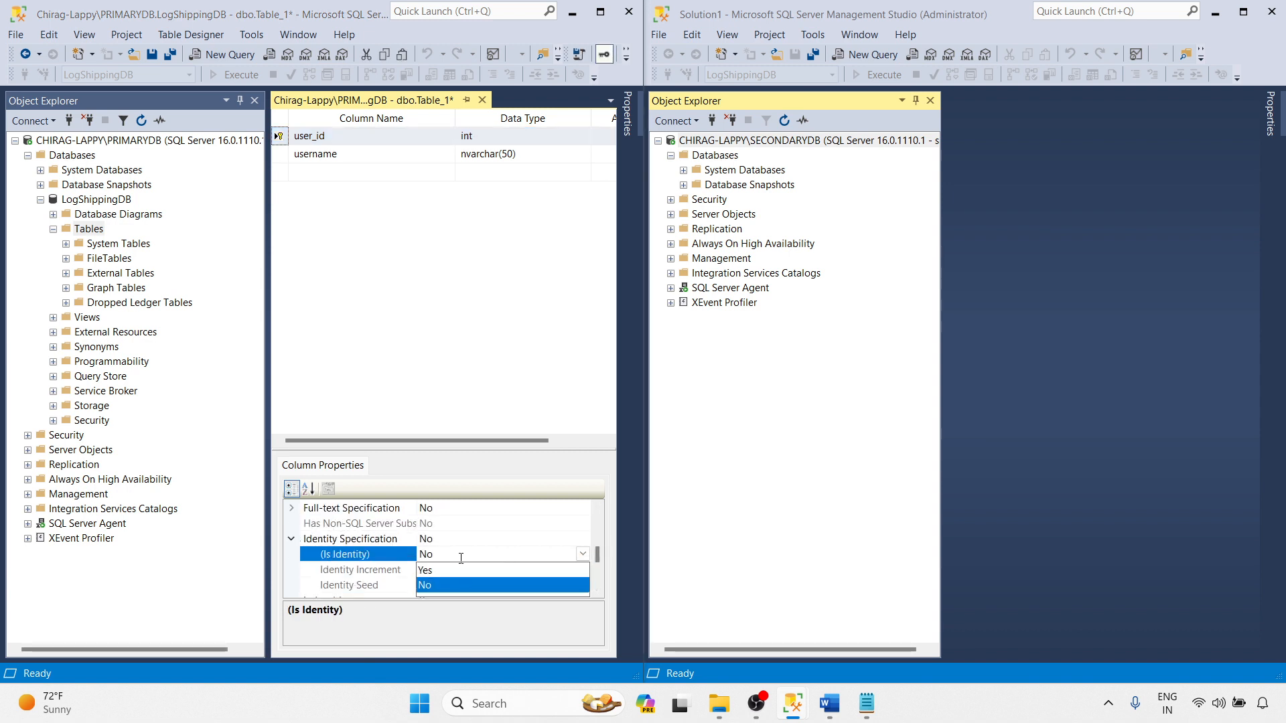
pyautogui.click(454, 576)
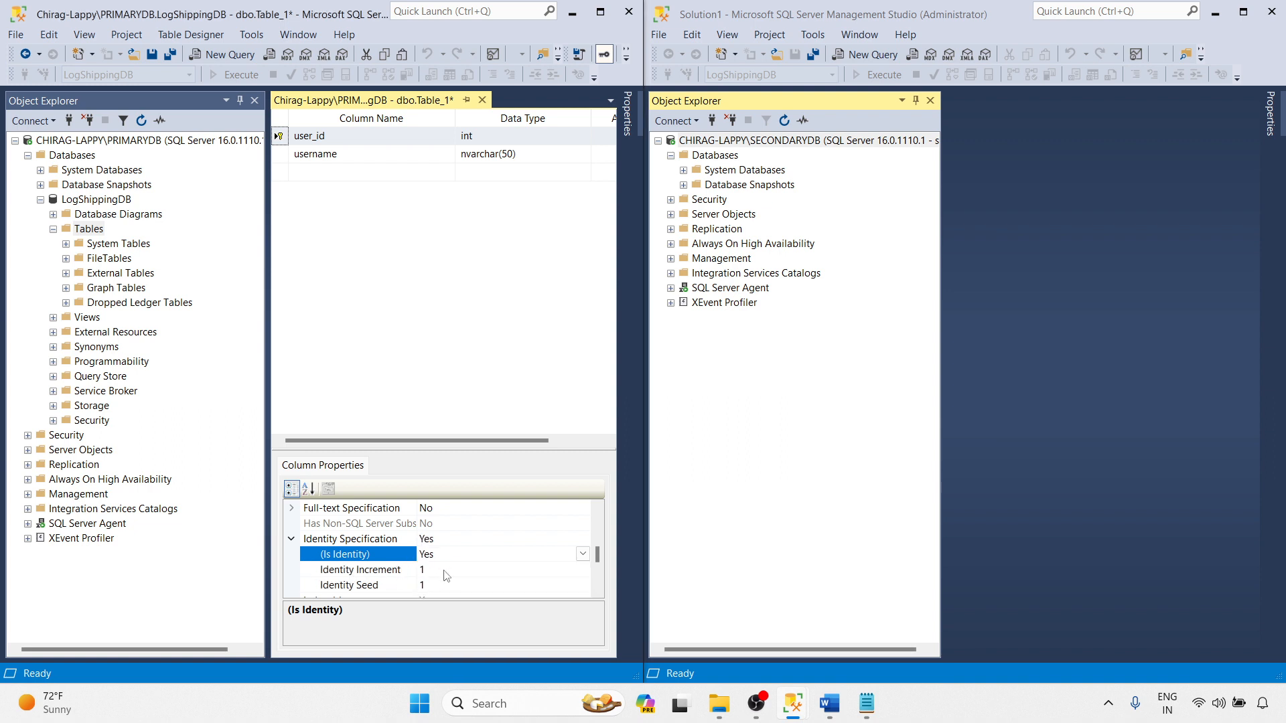
# - Save the new table as users, close its designer and refresh the Tables folder of LogShippingDB
pyautogui.hotkey('ctrl', 's')
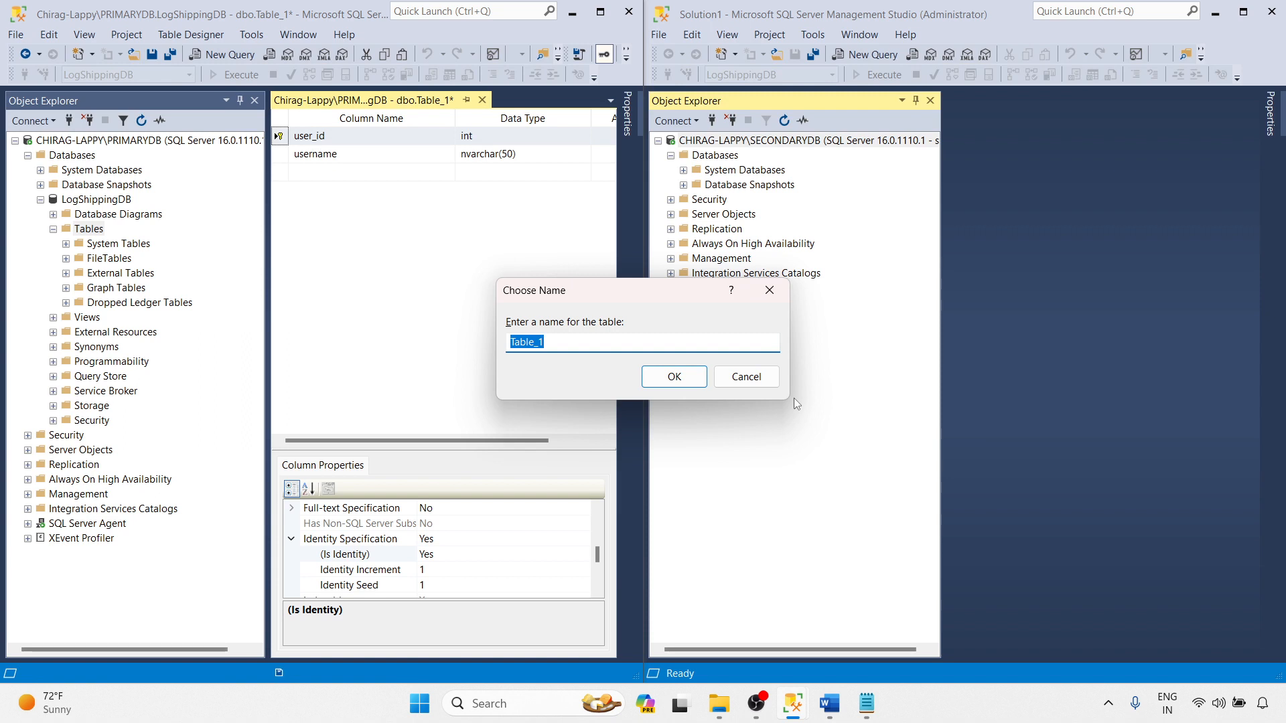
pyautogui.write('users')
pyautogui.press('Return')
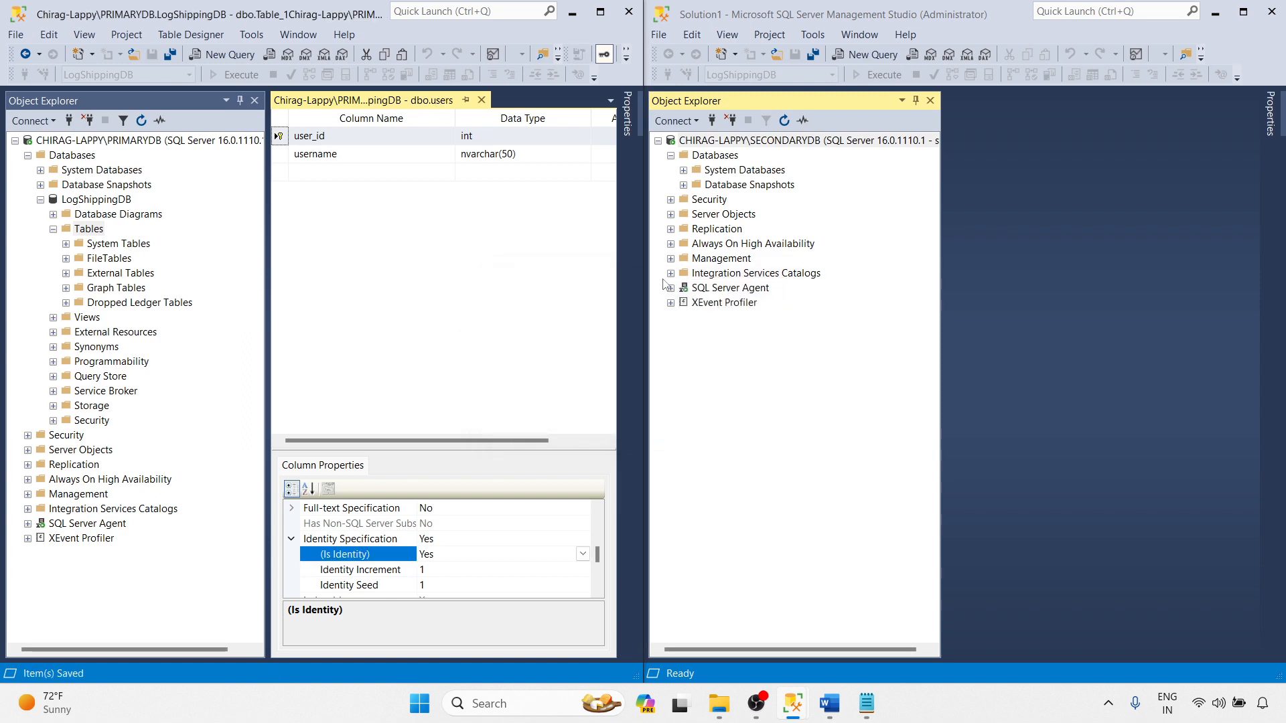
pyautogui.middleClick(372, 100)
pyautogui.rightClick(79, 236)
pyautogui.click(116, 319)
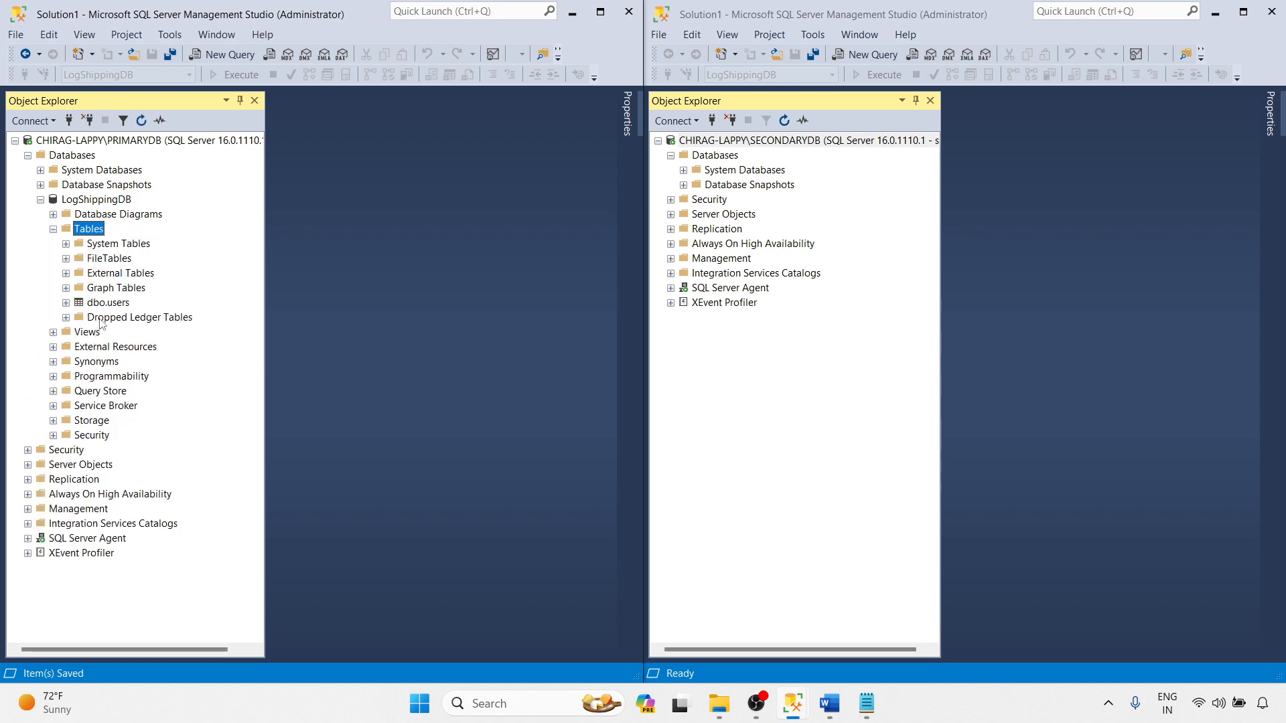
# - Query the top 1000 rows of dbo.users to check its contents, closing the query when done
pyautogui.rightClick(105, 302)
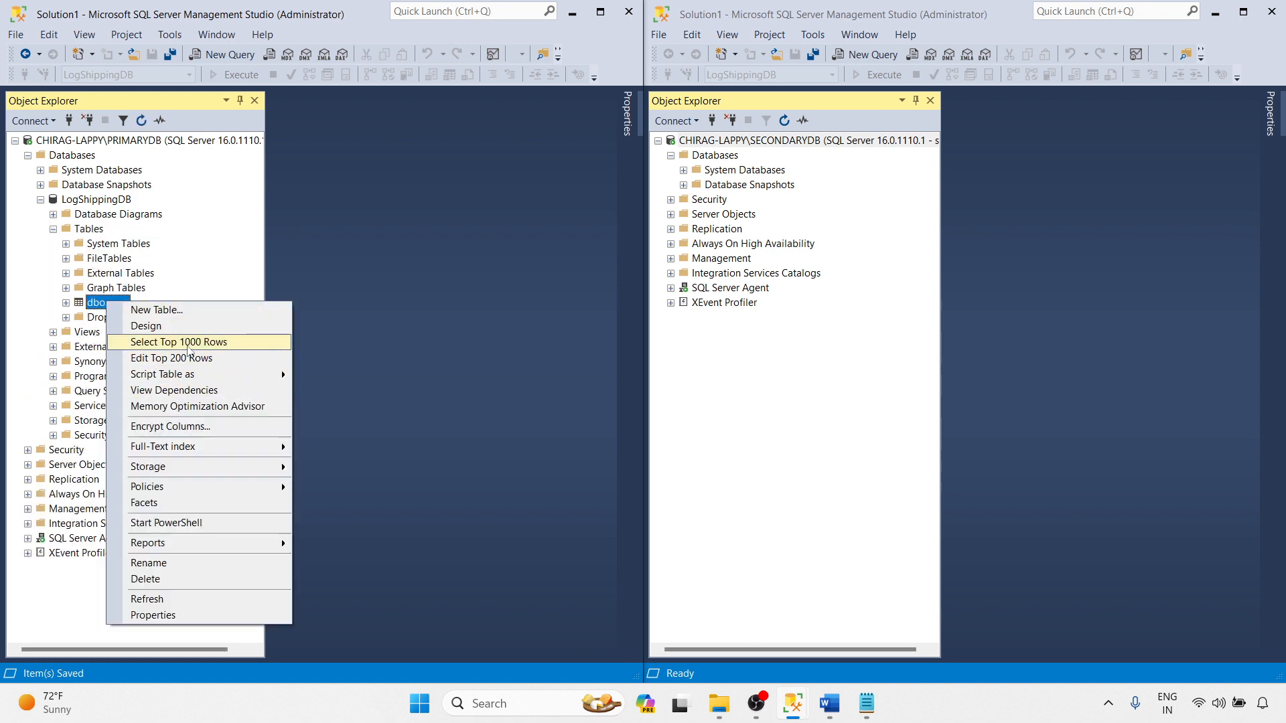
pyautogui.click(189, 343)
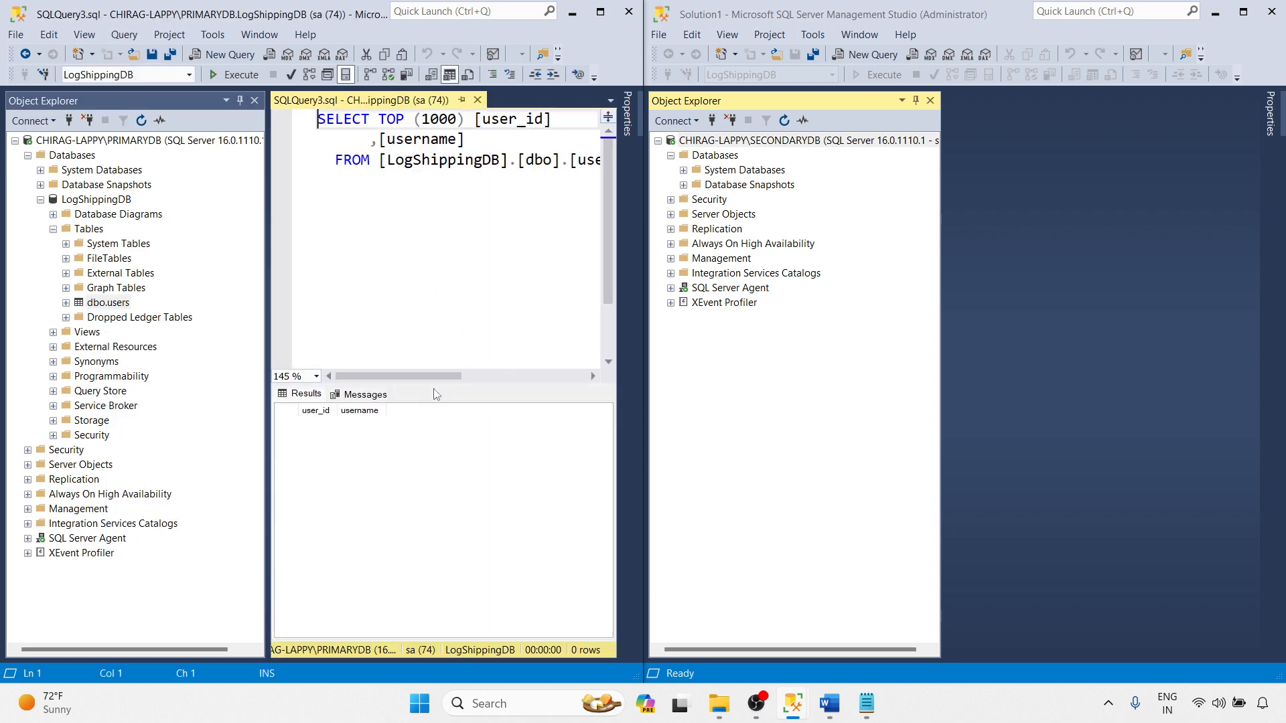
pyautogui.click(477, 100)
# - Open the top 200 rows of dbo.users for editing and add a first row with a person's name as username
pyautogui.rightClick(106, 303)
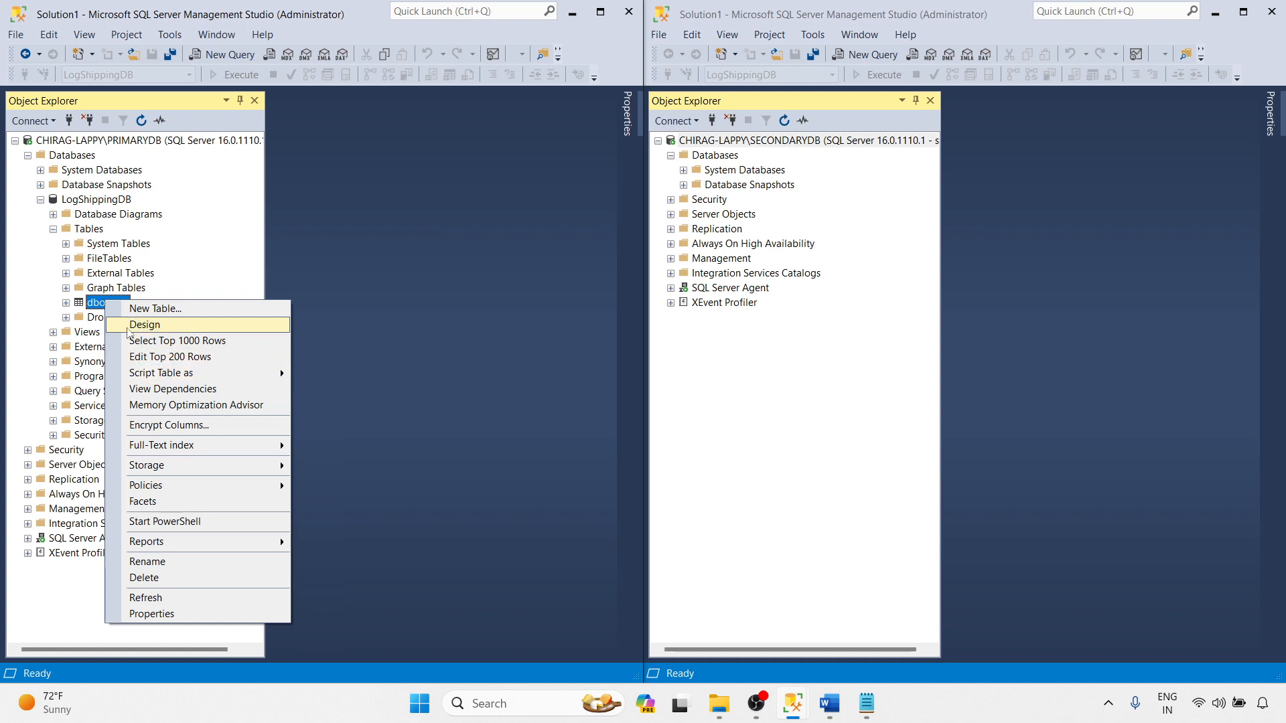
pyautogui.click(170, 356)
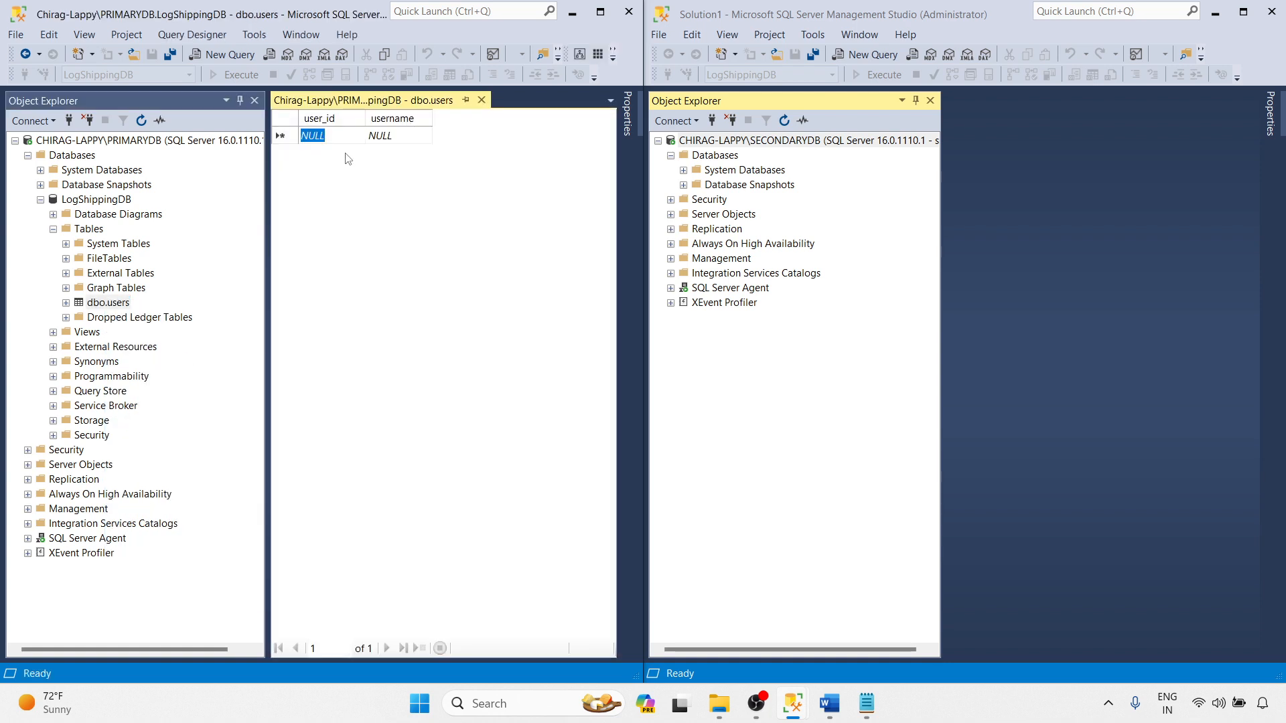
pyautogui.click(384, 137)
pyautogui.write('C')
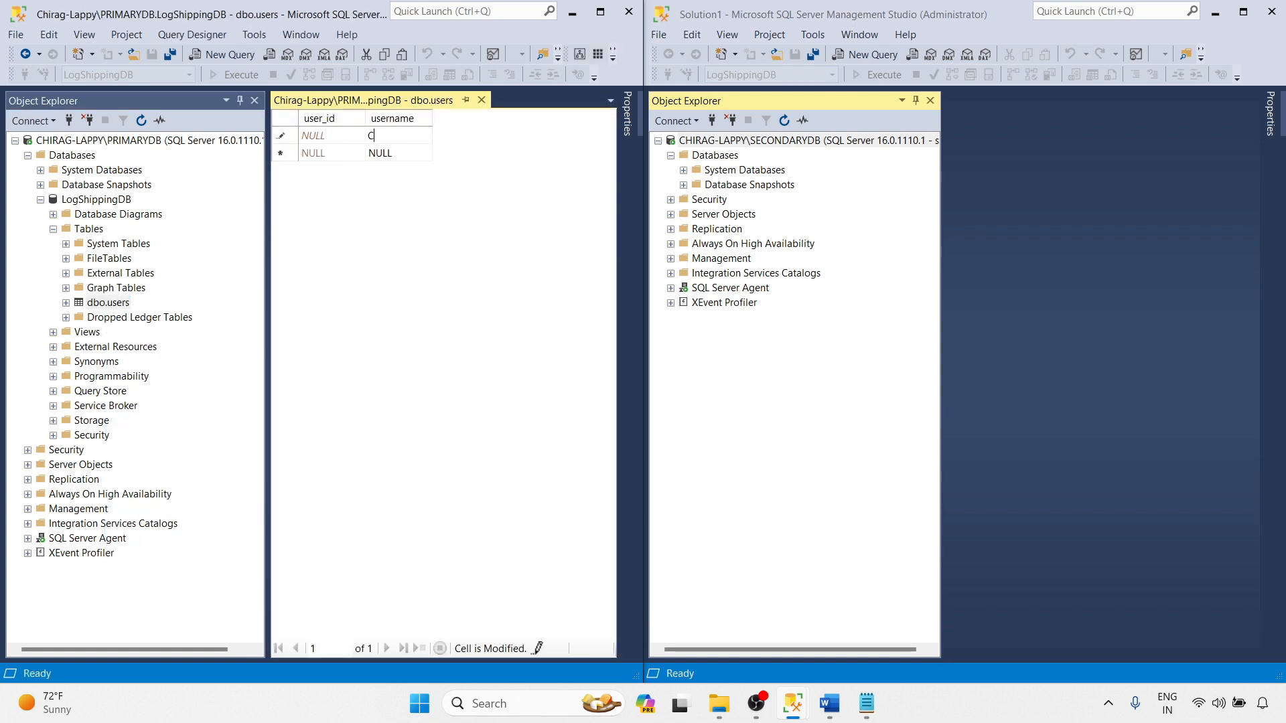
pyautogui.write('hirag')
pyautogui.press('Return')
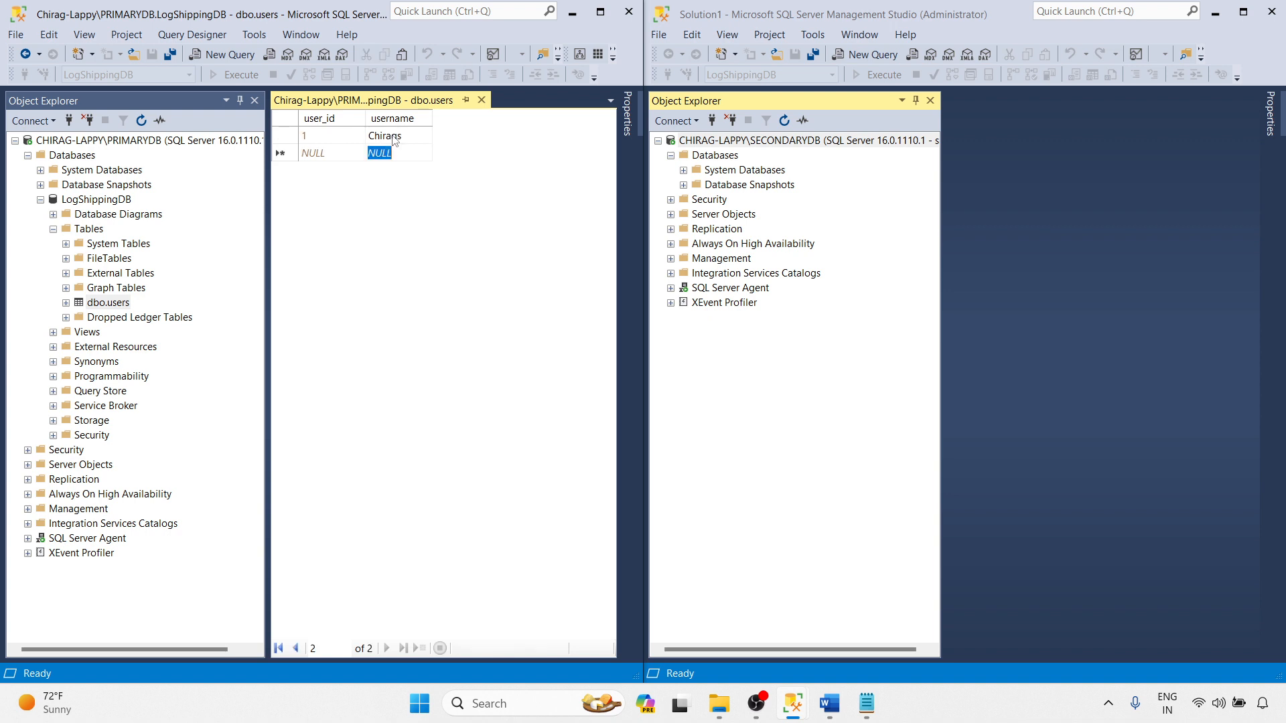
# - Add a second row to dbo.users with the username Tutorial, correcting any misspelling
pyautogui.write('Turotia')
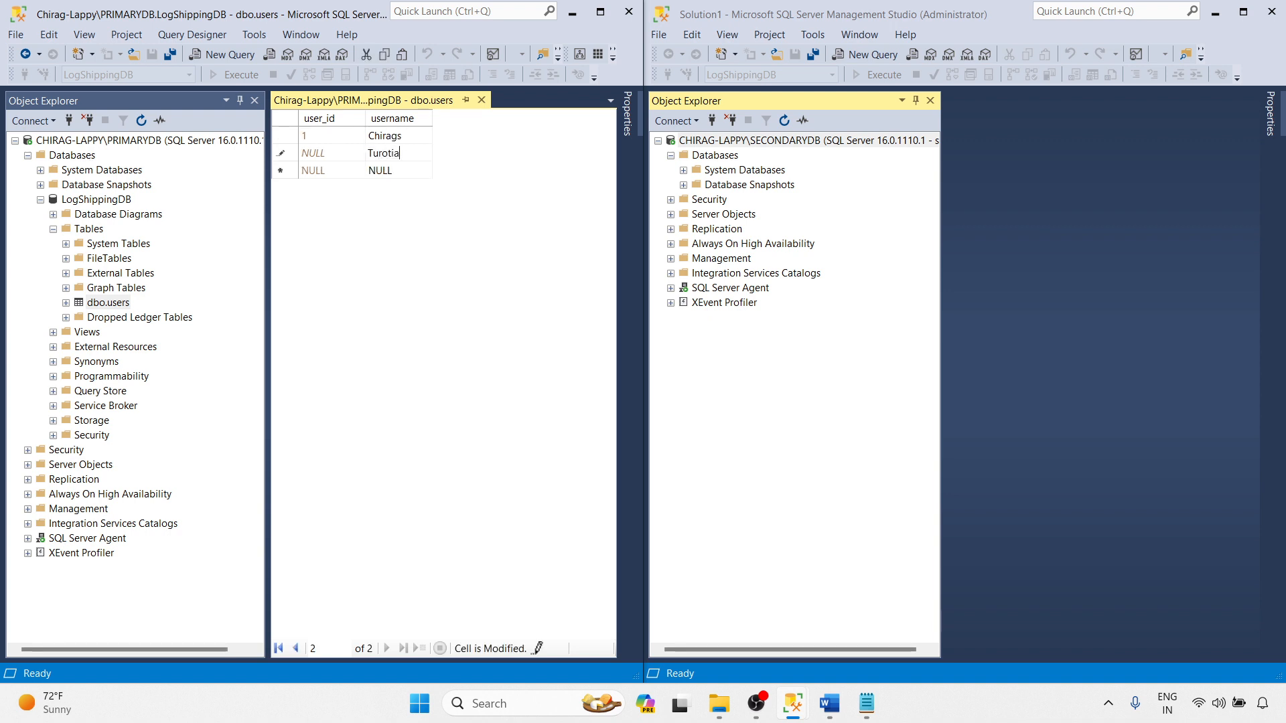
pyautogui.write('ls')
pyautogui.press('Return')
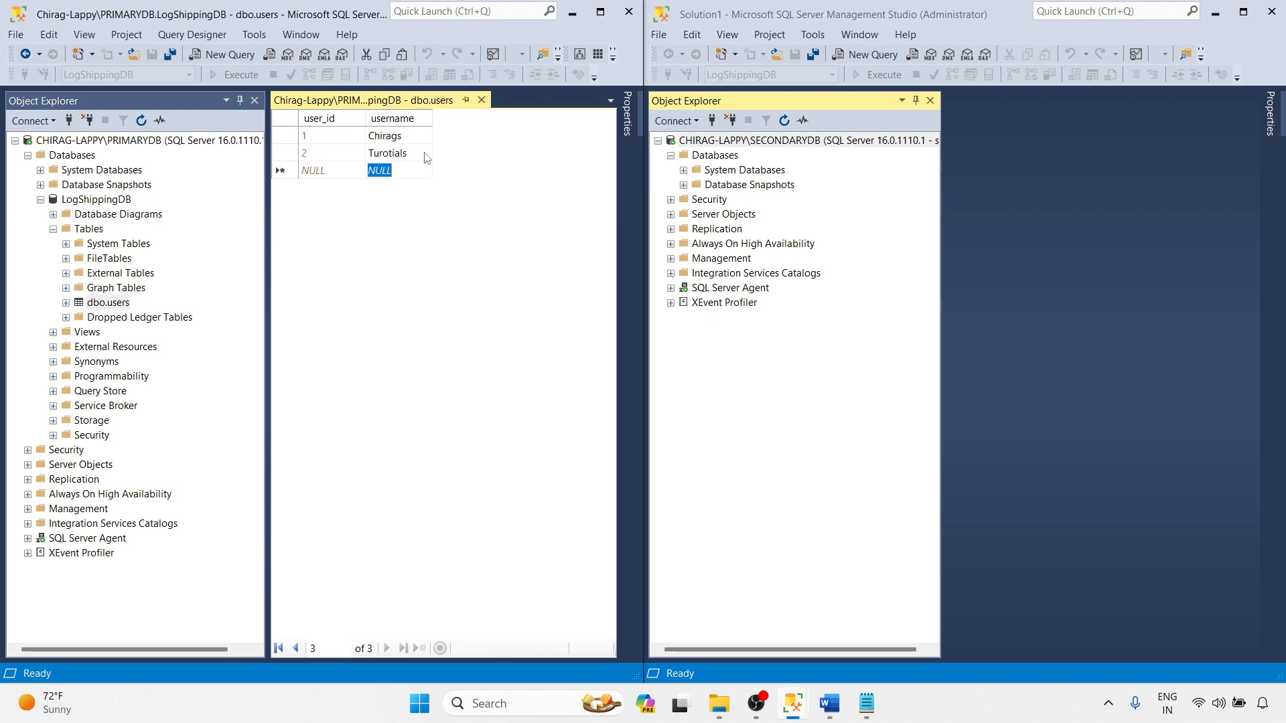
pyautogui.click(425, 155)
pyautogui.click(425, 153)
pyautogui.press('BackSpace')
pyautogui.press('BackSpace')
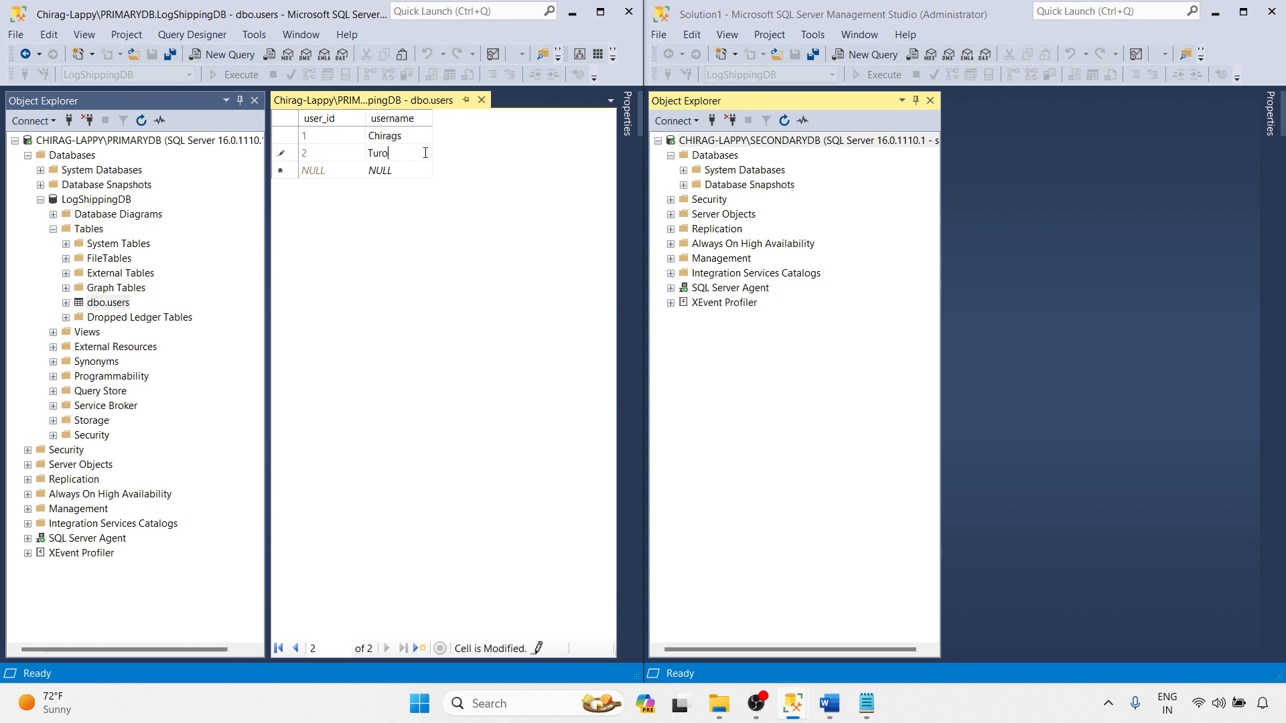
pyautogui.press('BackSpace')
pyautogui.press('BackSpace')
pyautogui.press('BackSpace')
pyautogui.press('BackSpace')
pyautogui.press('Return')
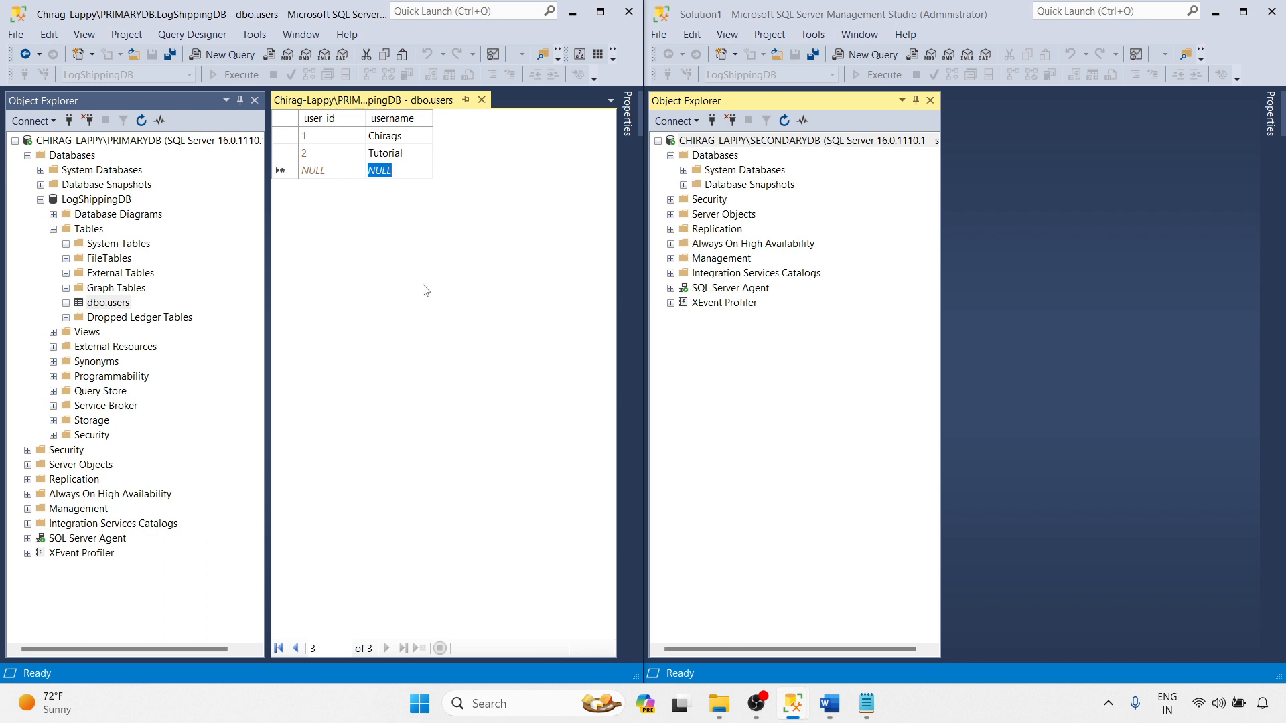
# - Select the top 1000 rows of dbo.users to review the inserted records, and close all open table and query windows
pyautogui.rightClick(87, 301)
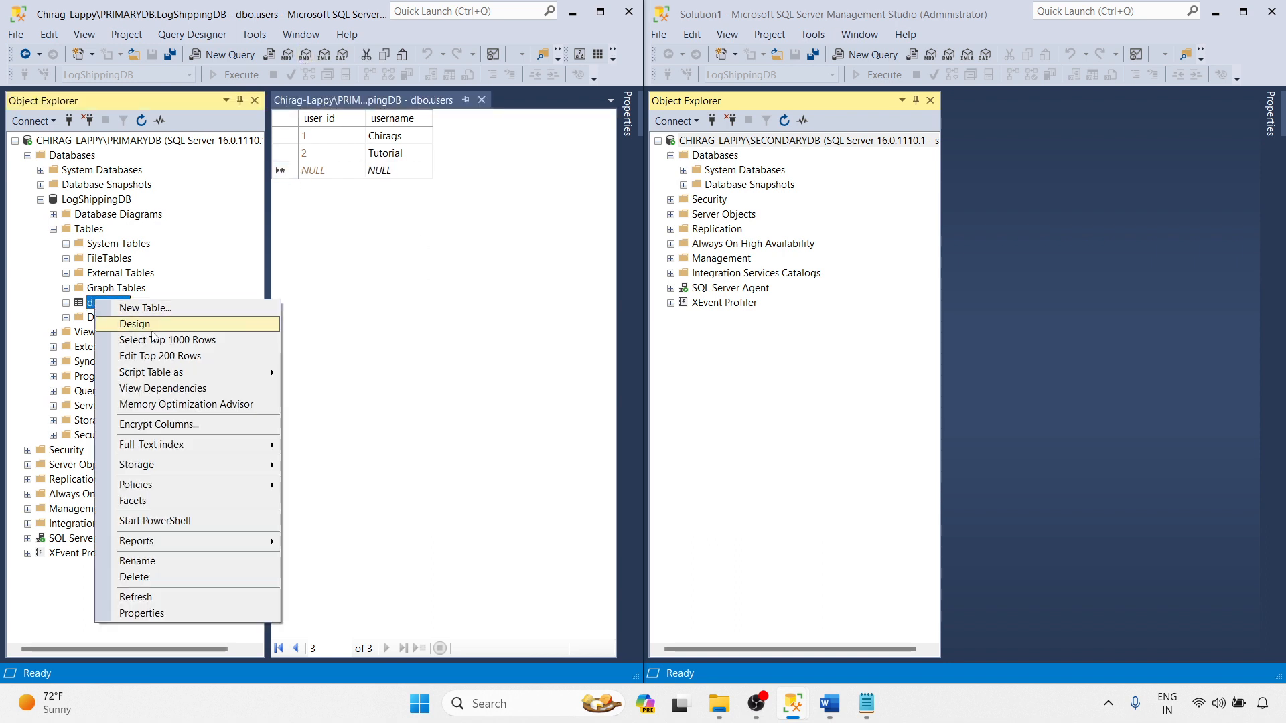
pyautogui.click(137, 333)
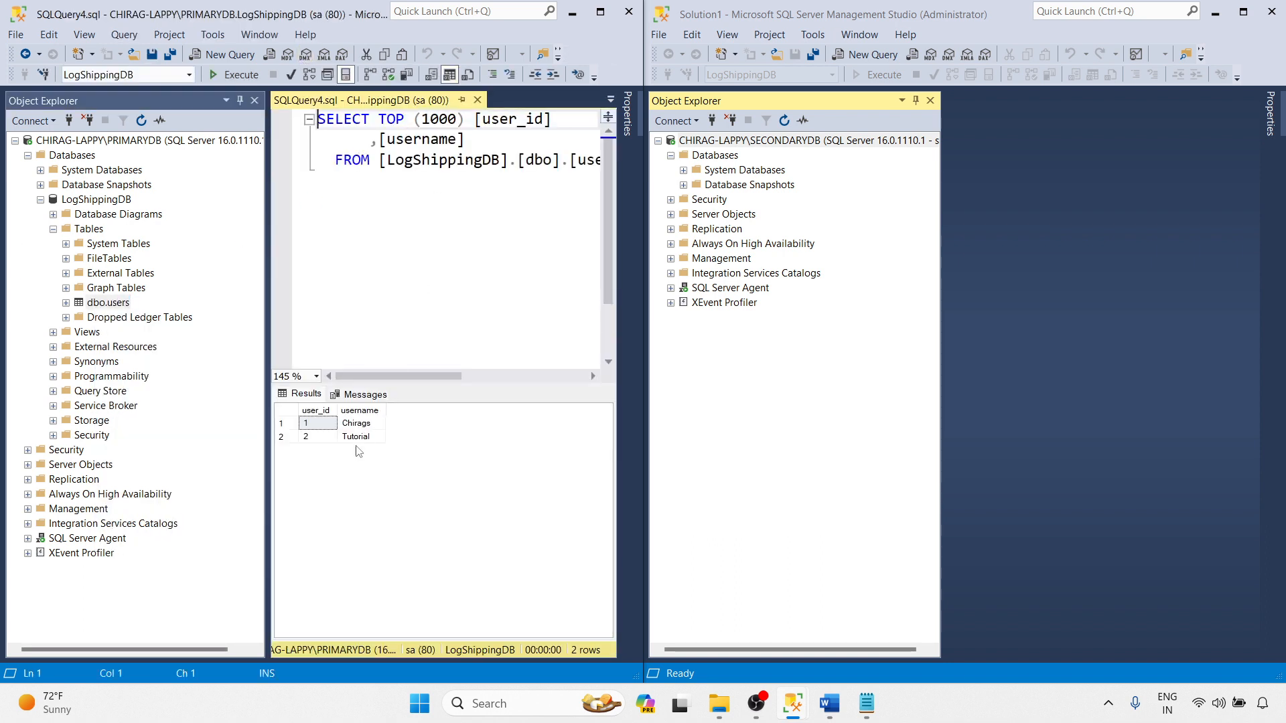
pyautogui.click(512, 487)
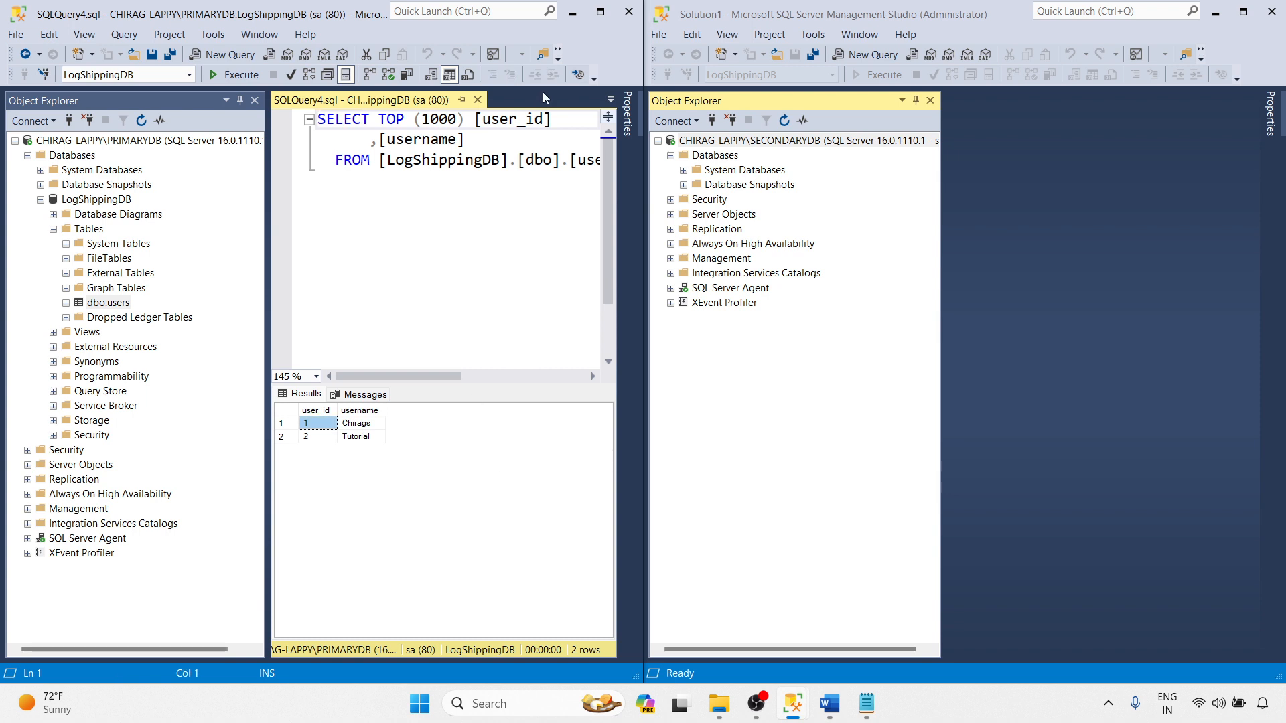
pyautogui.click(476, 100)
pyautogui.click(477, 100)
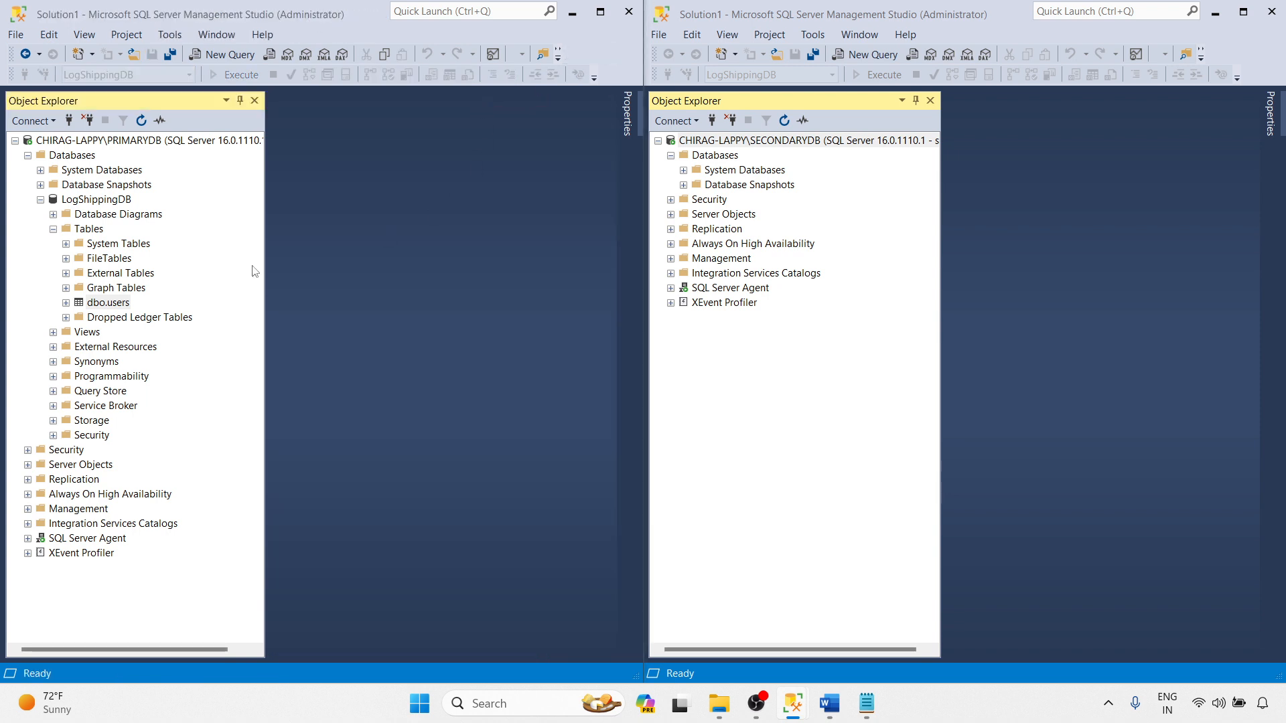
# - Examine the SQL Server Agent jobs on both the PRIMARYDB and SECONDARYDB instances, collapsing the LogShippingDB tree
pyautogui.click(53, 229)
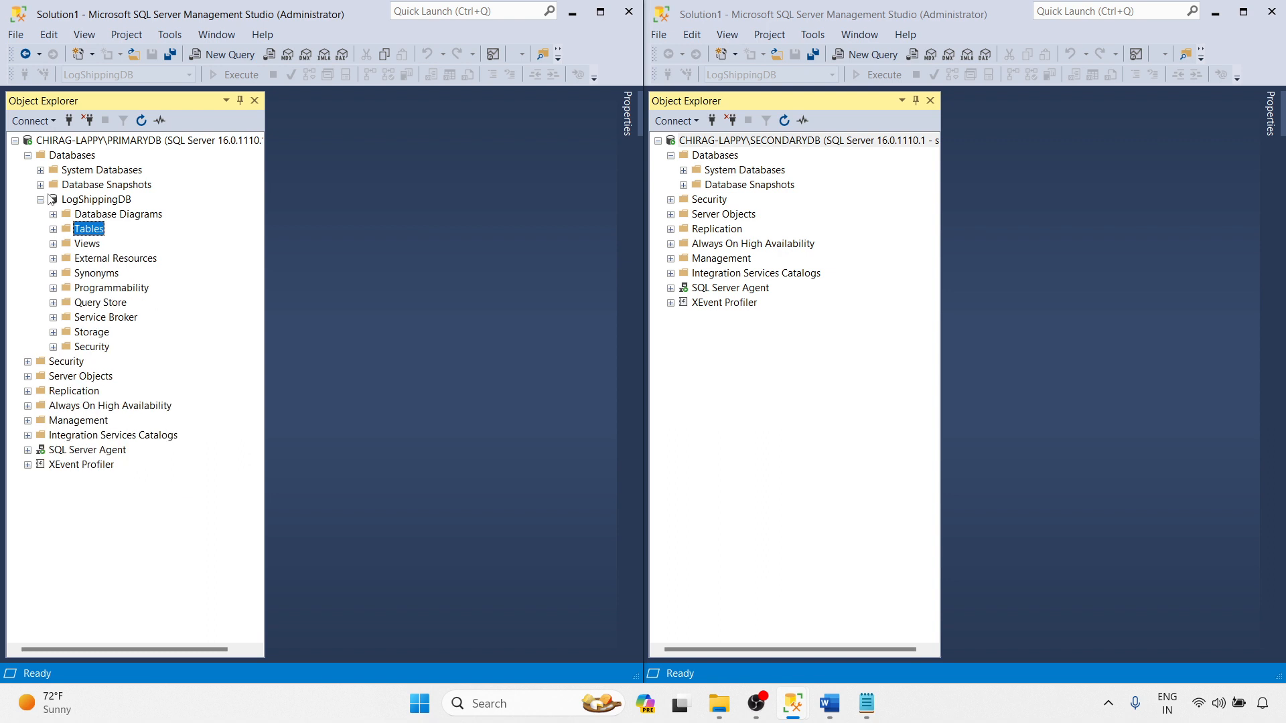
pyautogui.click(28, 450)
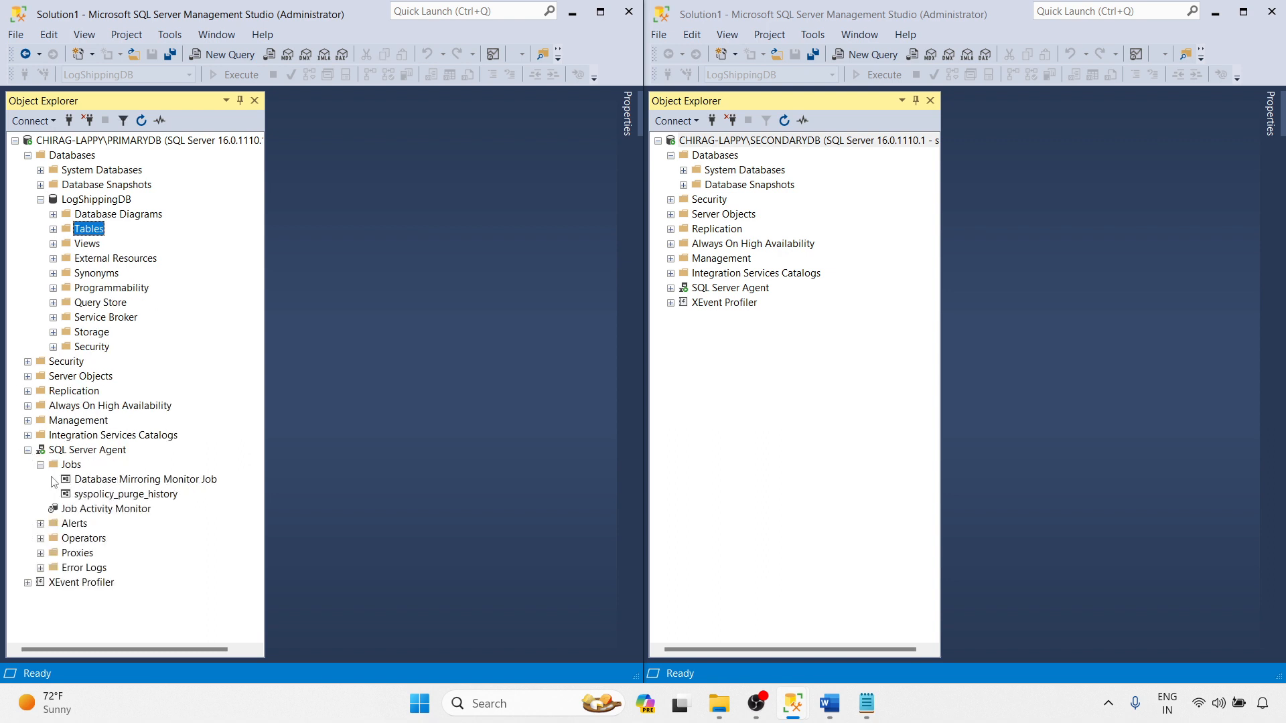
pyautogui.click(671, 288)
pyautogui.click(683, 303)
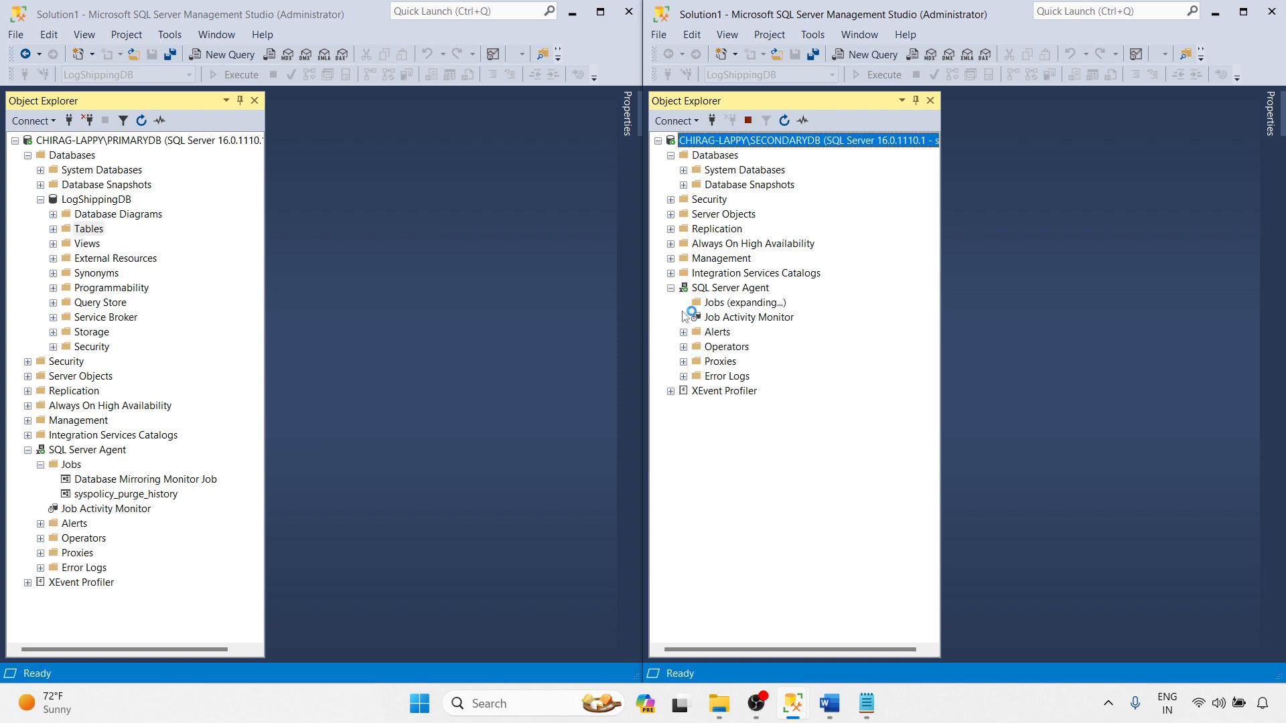
pyautogui.click(41, 200)
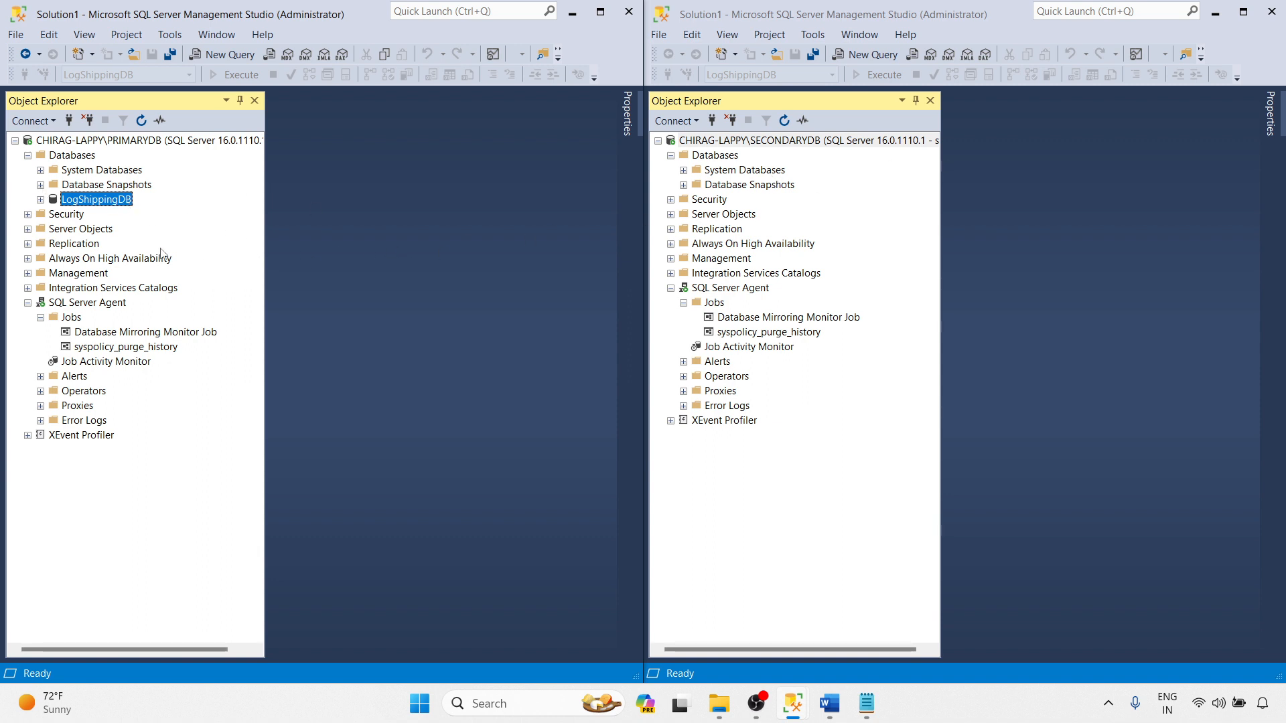
# - Start a full backup of LogShippingDB on PRIMARYDB and remove the default disk destination
pyautogui.rightClick(97, 203)
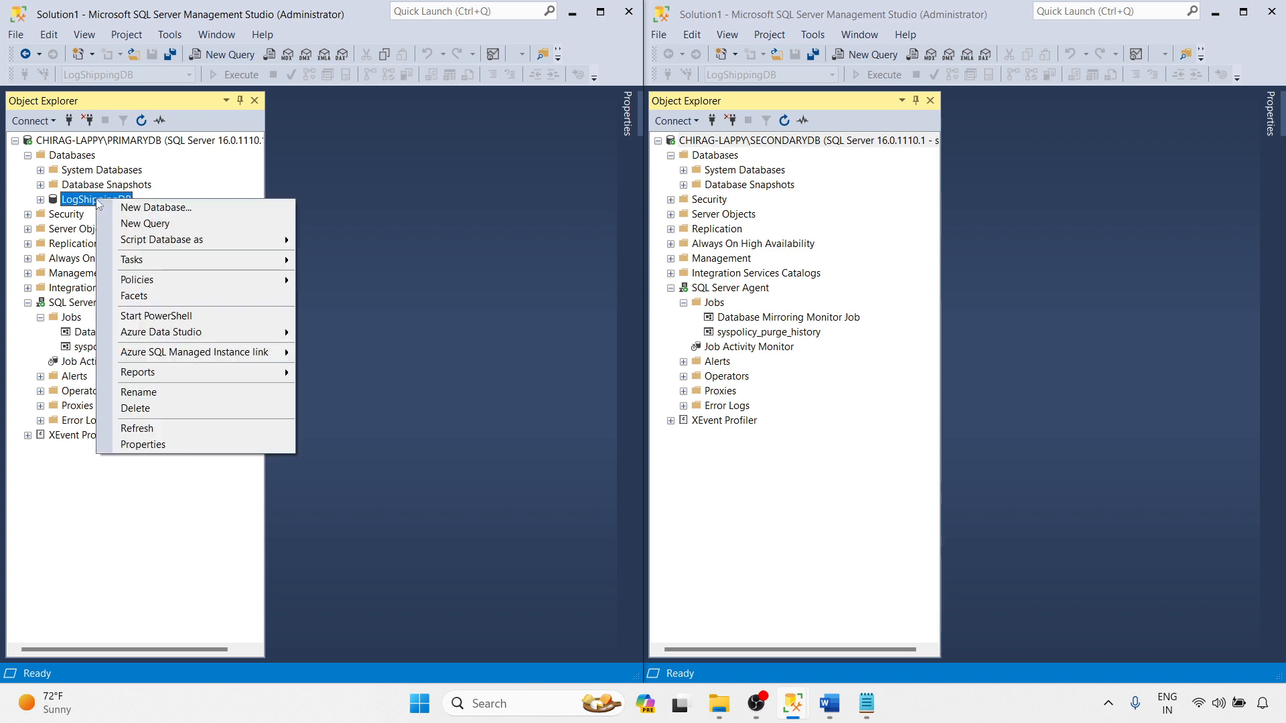
pyautogui.moveTo(160, 261)
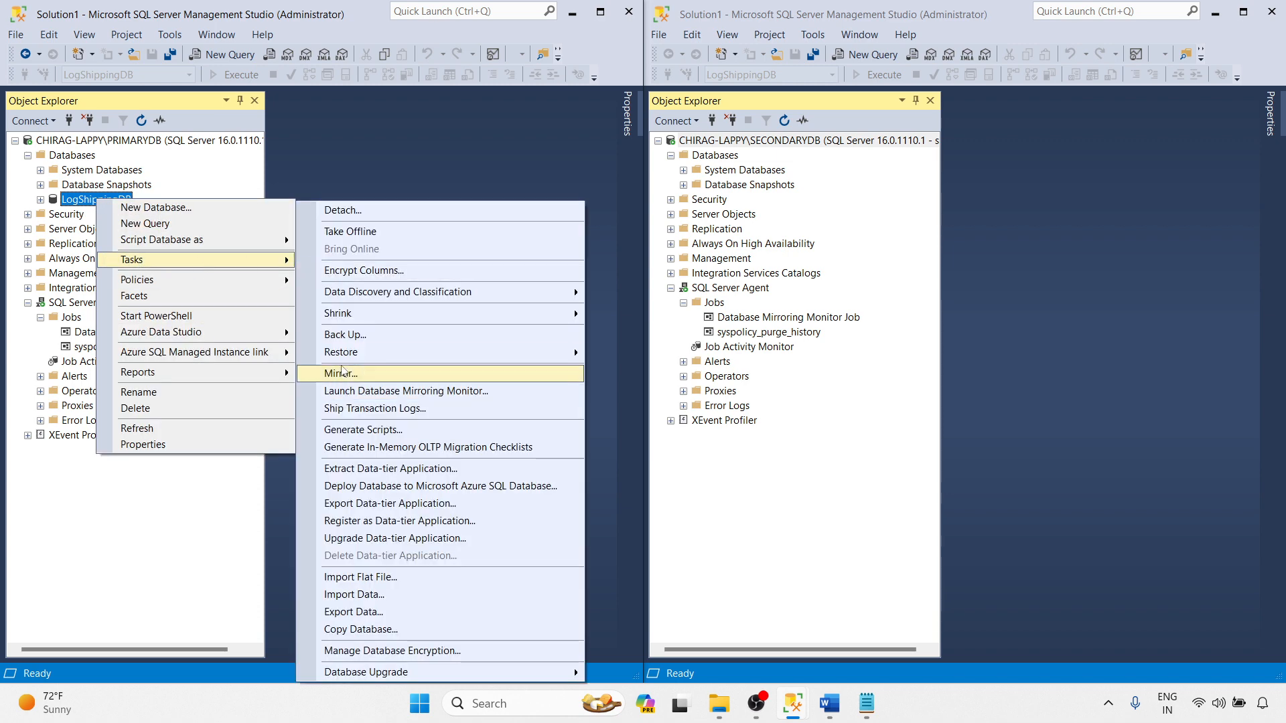
pyautogui.click(344, 334)
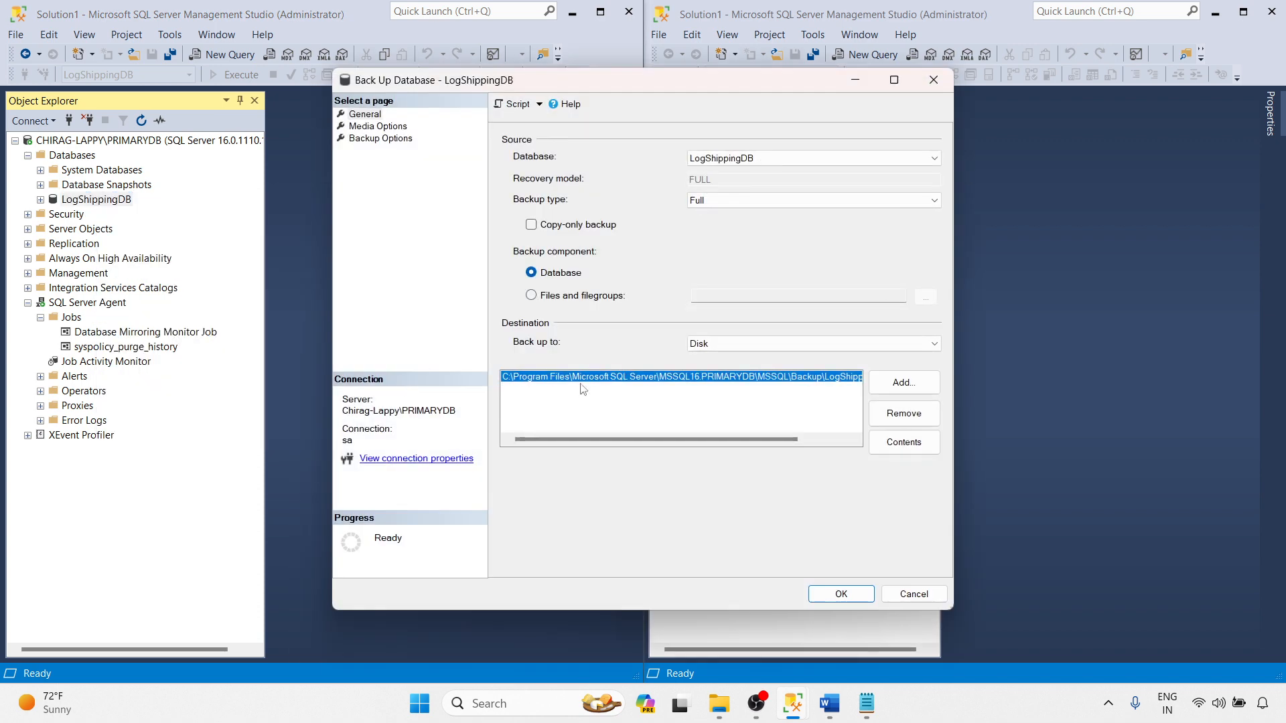
pyautogui.click(904, 413)
# - Add D:\LogShipReceive\LogShippingDB.bak as the backup destination and run the full backup of LogShippingDB
pyautogui.click(904, 383)
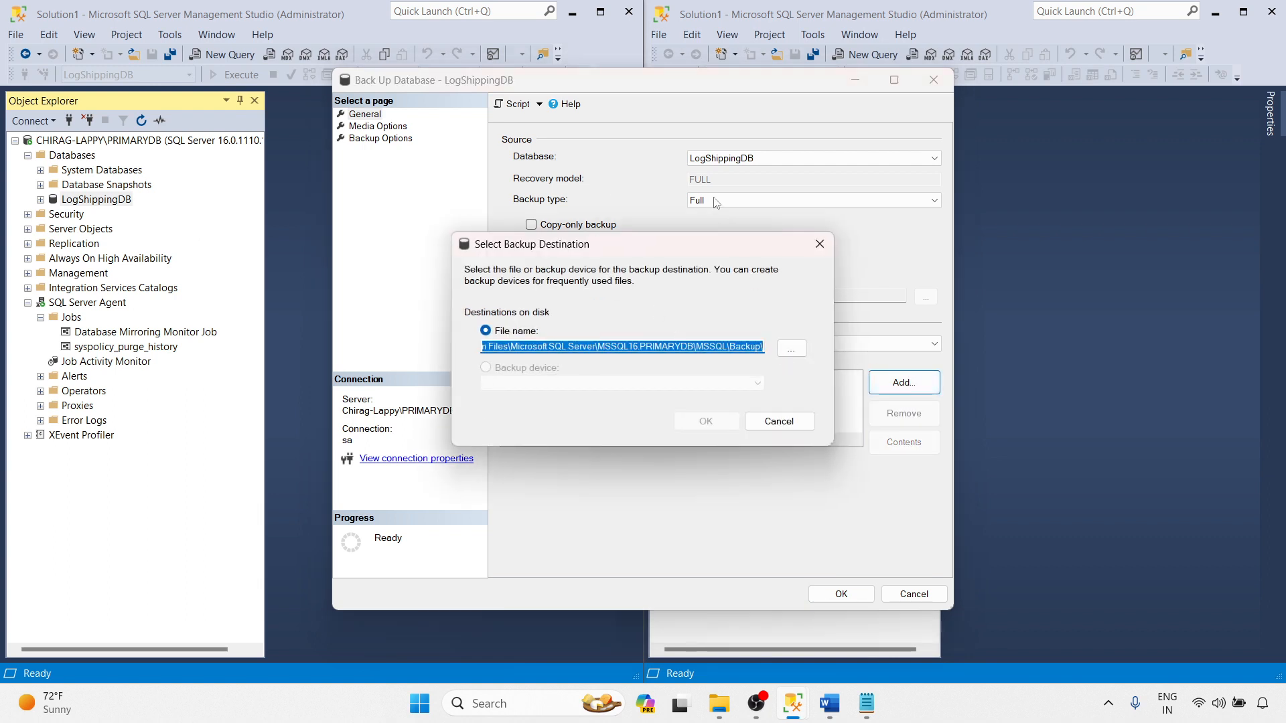
pyautogui.click(791, 348)
pyautogui.scroll(-15, 546, 382)
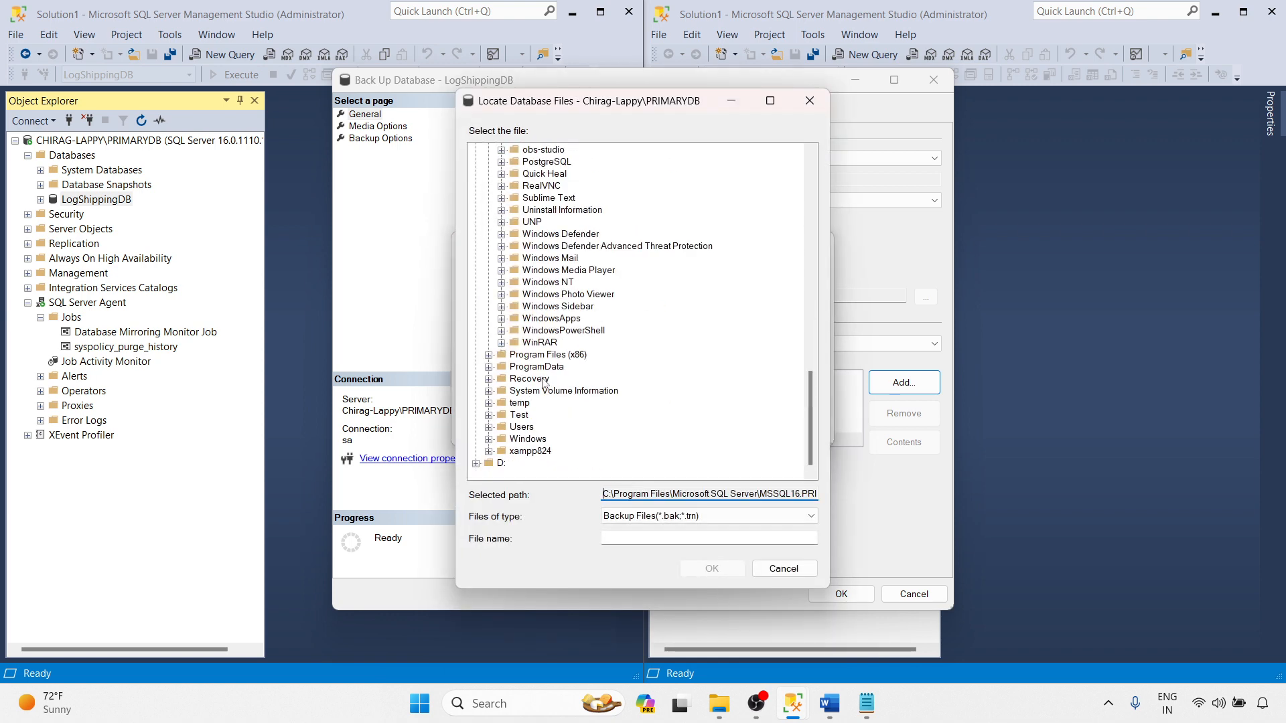
pyautogui.click(479, 465)
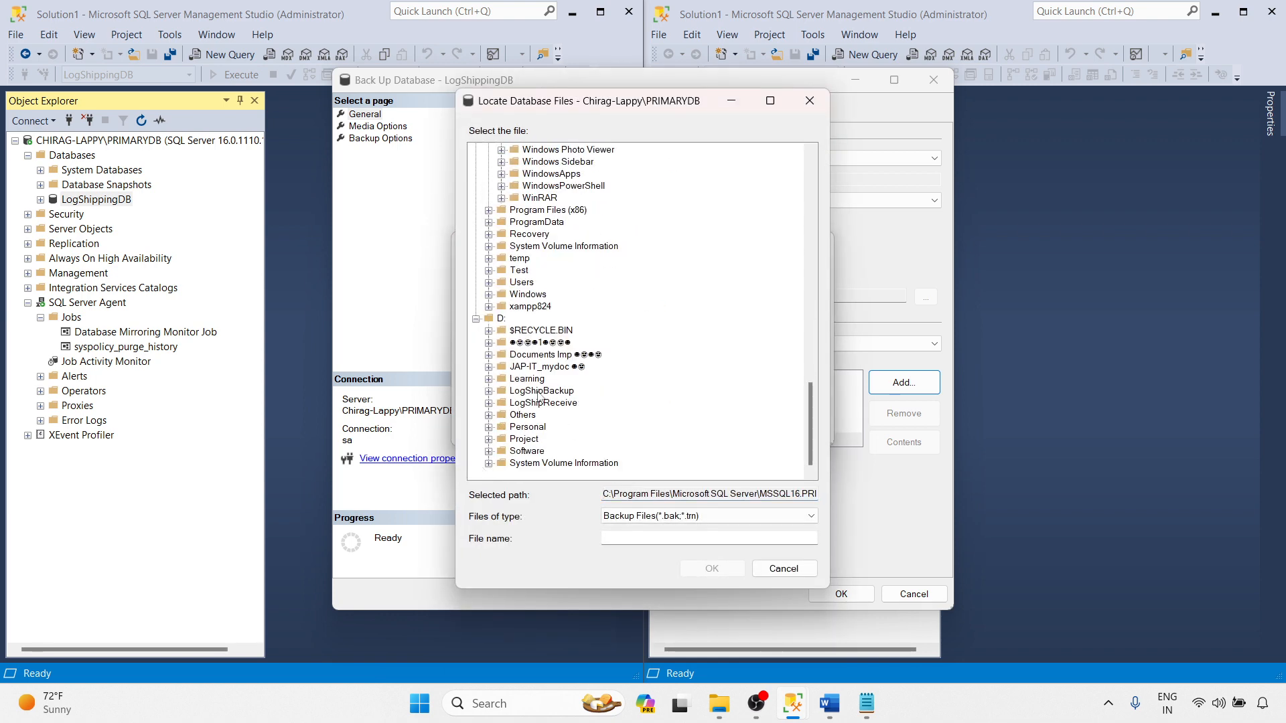
pyautogui.click(543, 403)
pyautogui.click(651, 539)
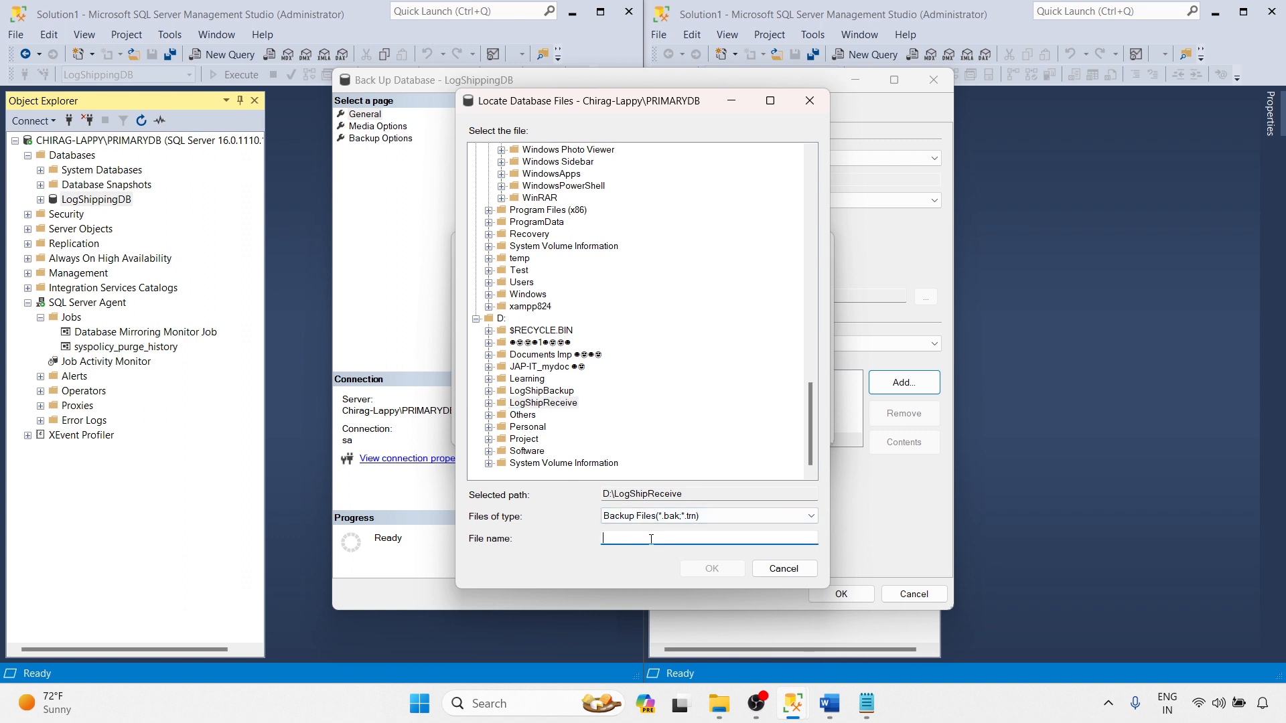
pyautogui.write('LogShippingDB.bak')
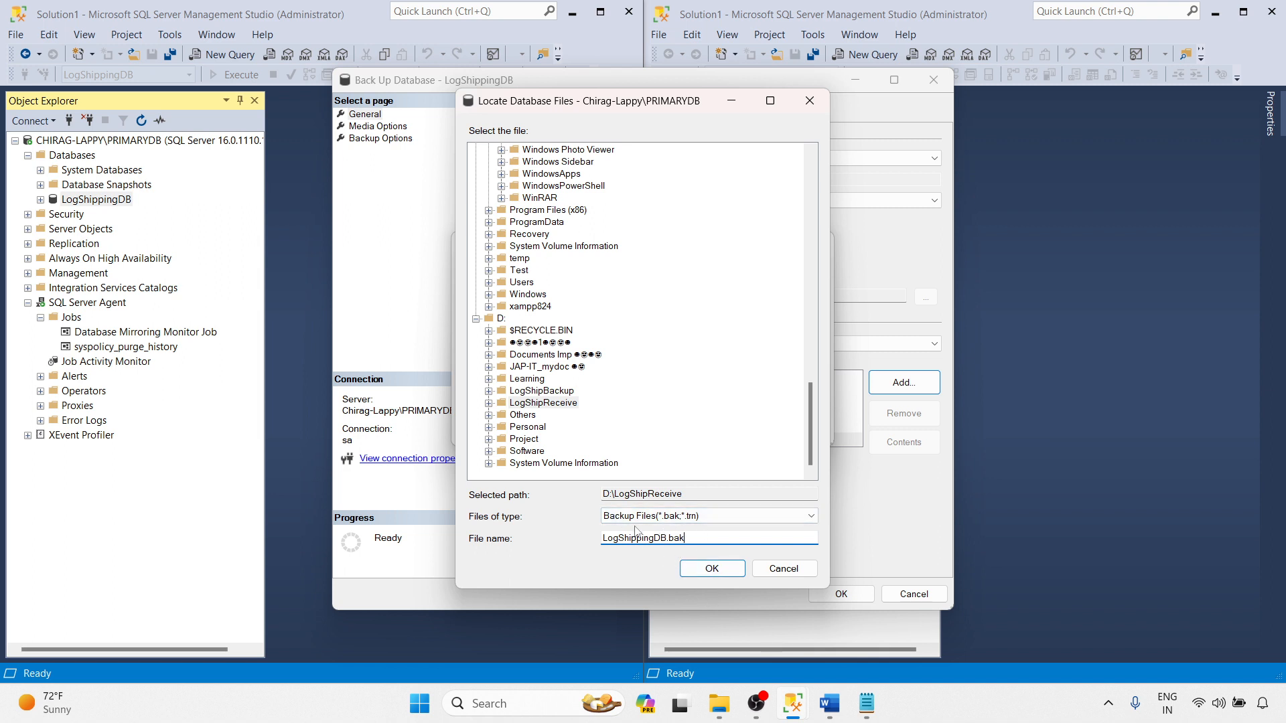
pyautogui.click(707, 574)
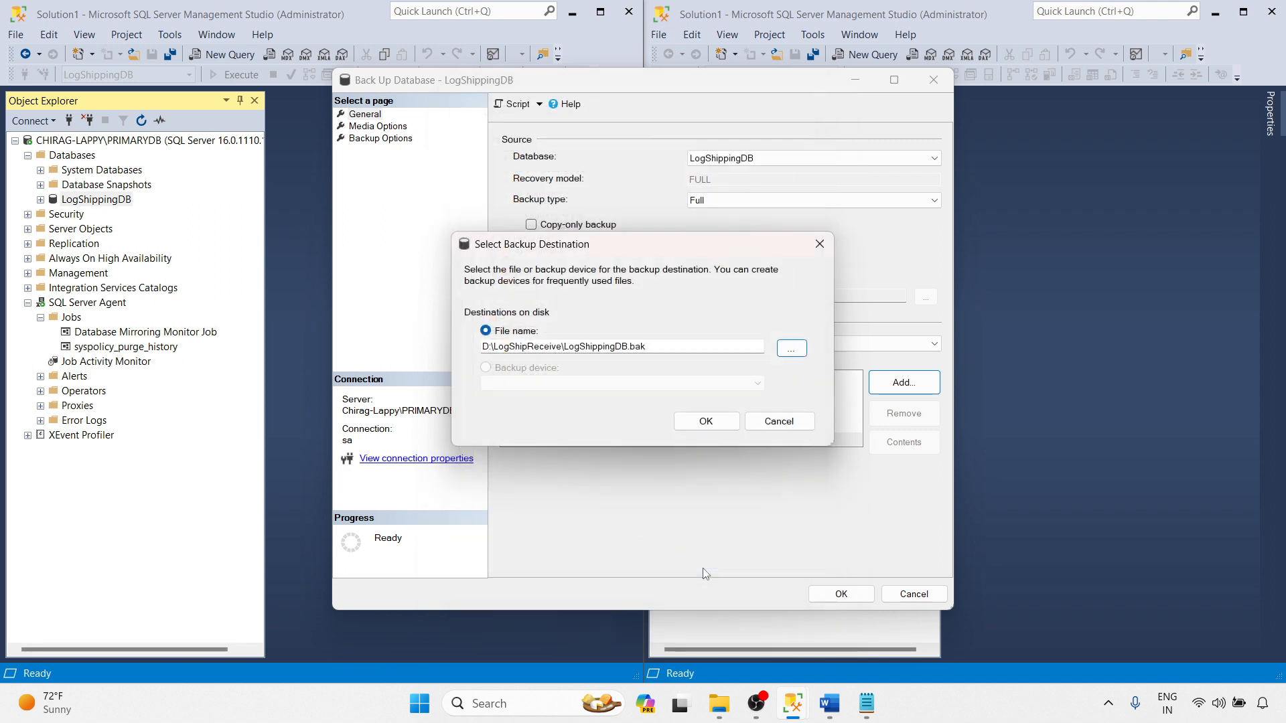
pyautogui.click(707, 422)
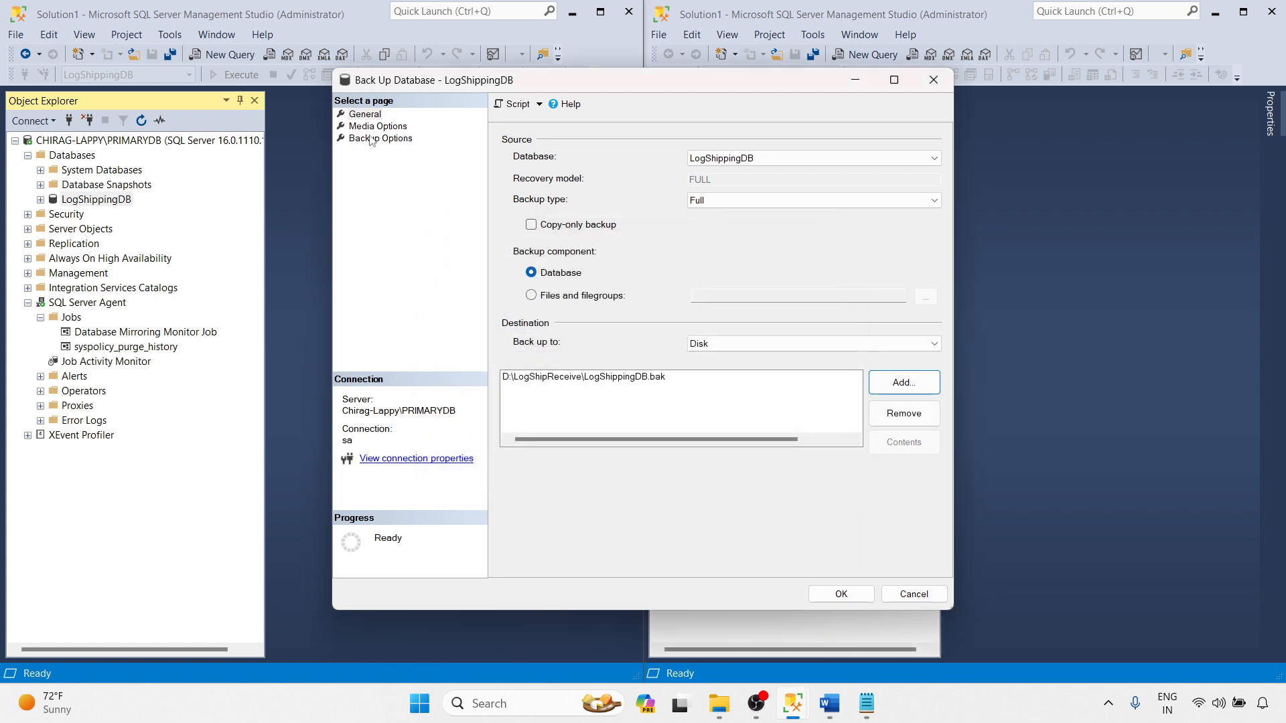
pyautogui.click(823, 594)
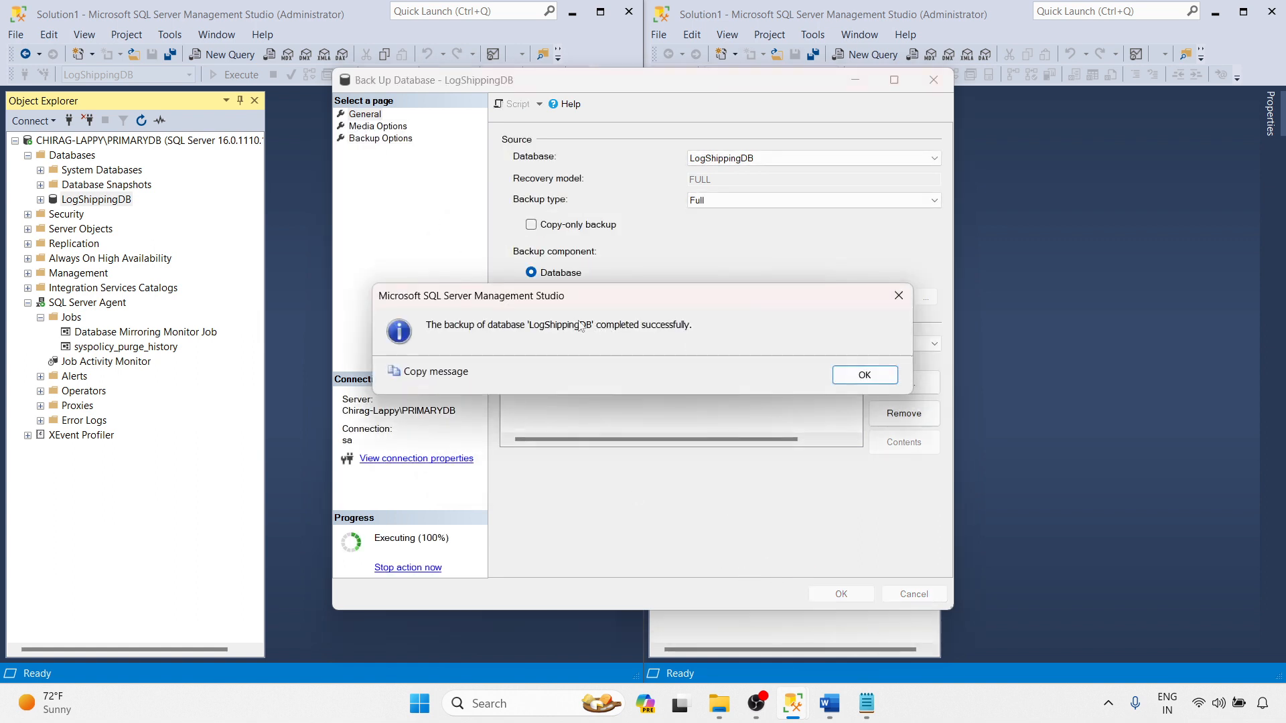
pyautogui.click(865, 376)
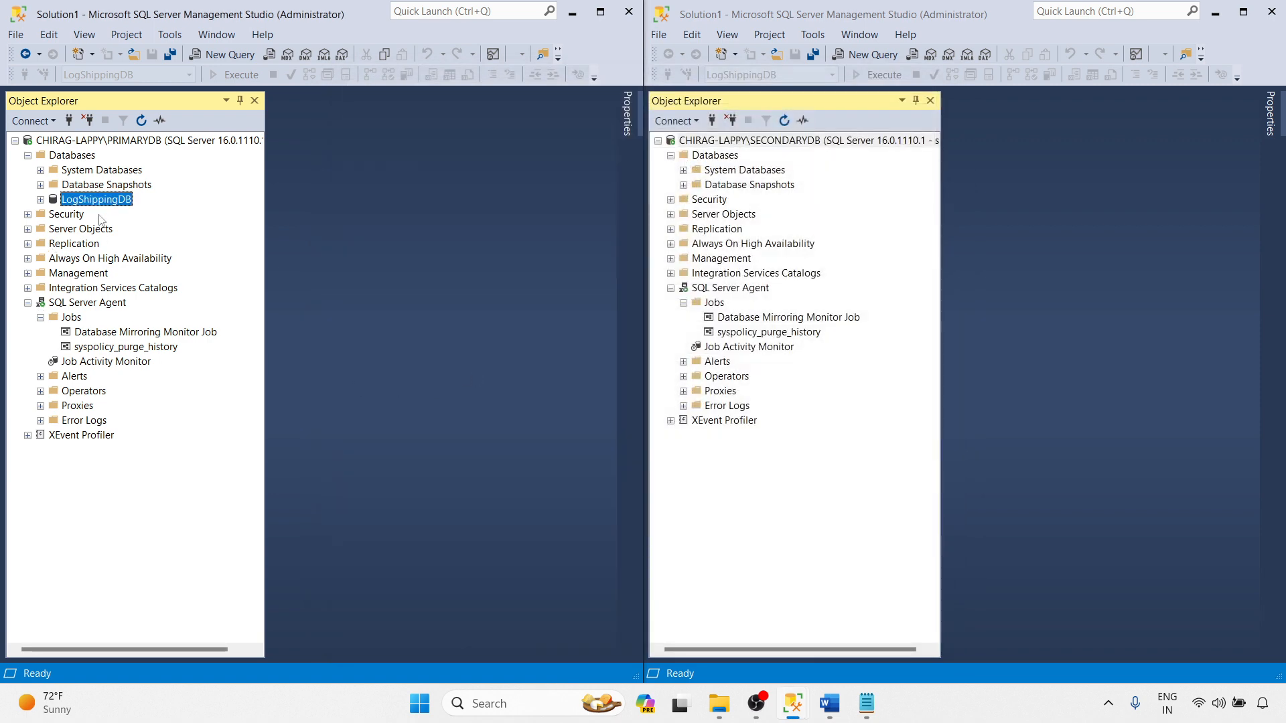
# - Start a backup of LogShippingDB on PRIMARYDB, clearing the existing disk destination and setting the backup type to Transaction Log
pyautogui.rightClick(91, 205)
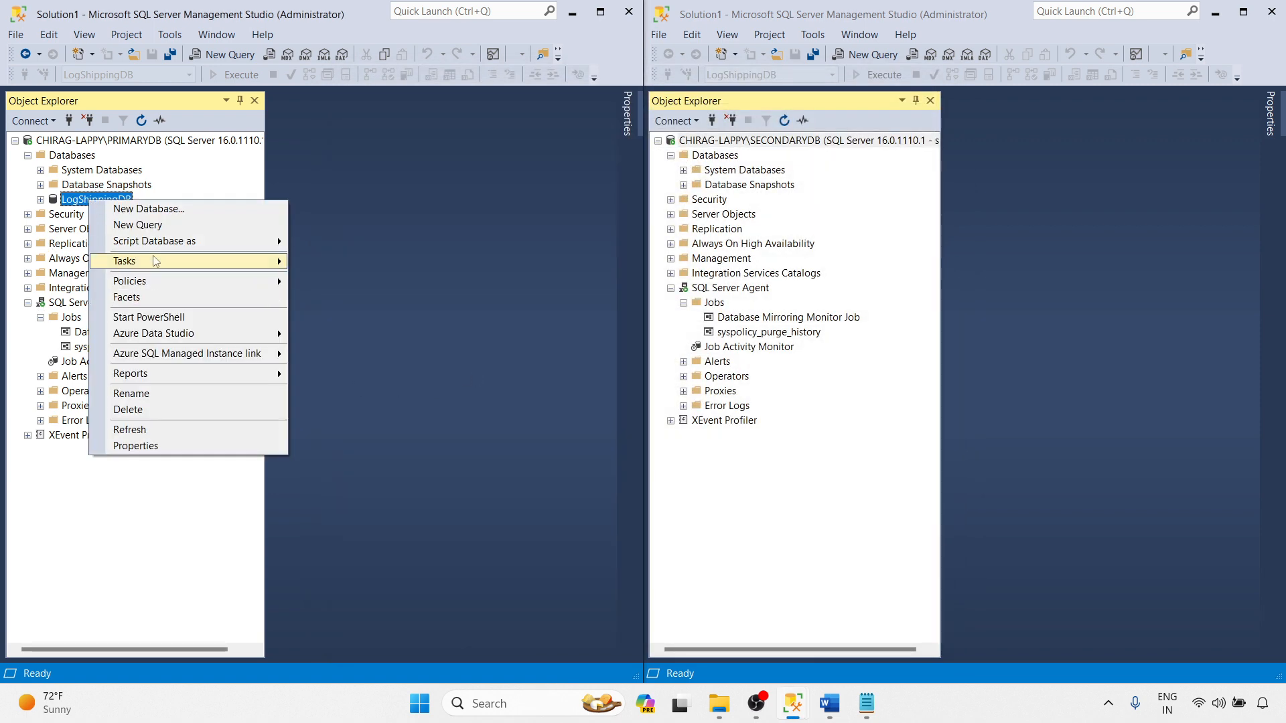
pyautogui.moveTo(155, 261)
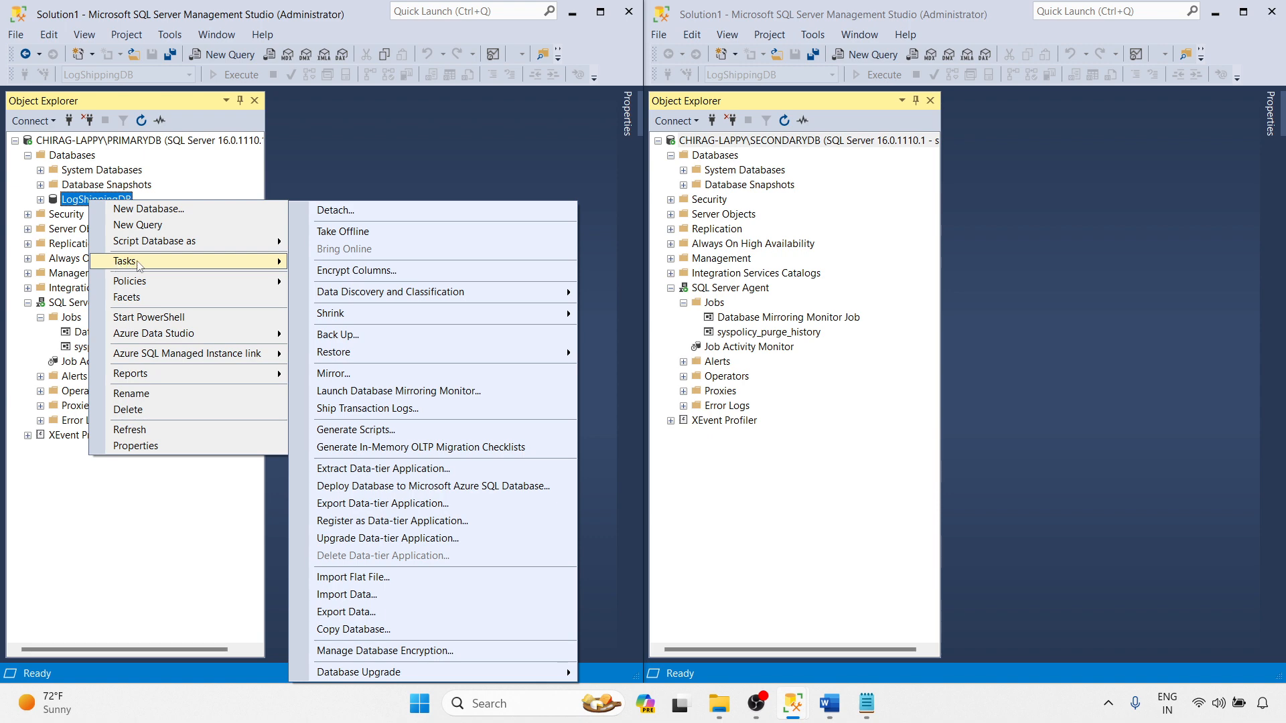
pyautogui.click(352, 334)
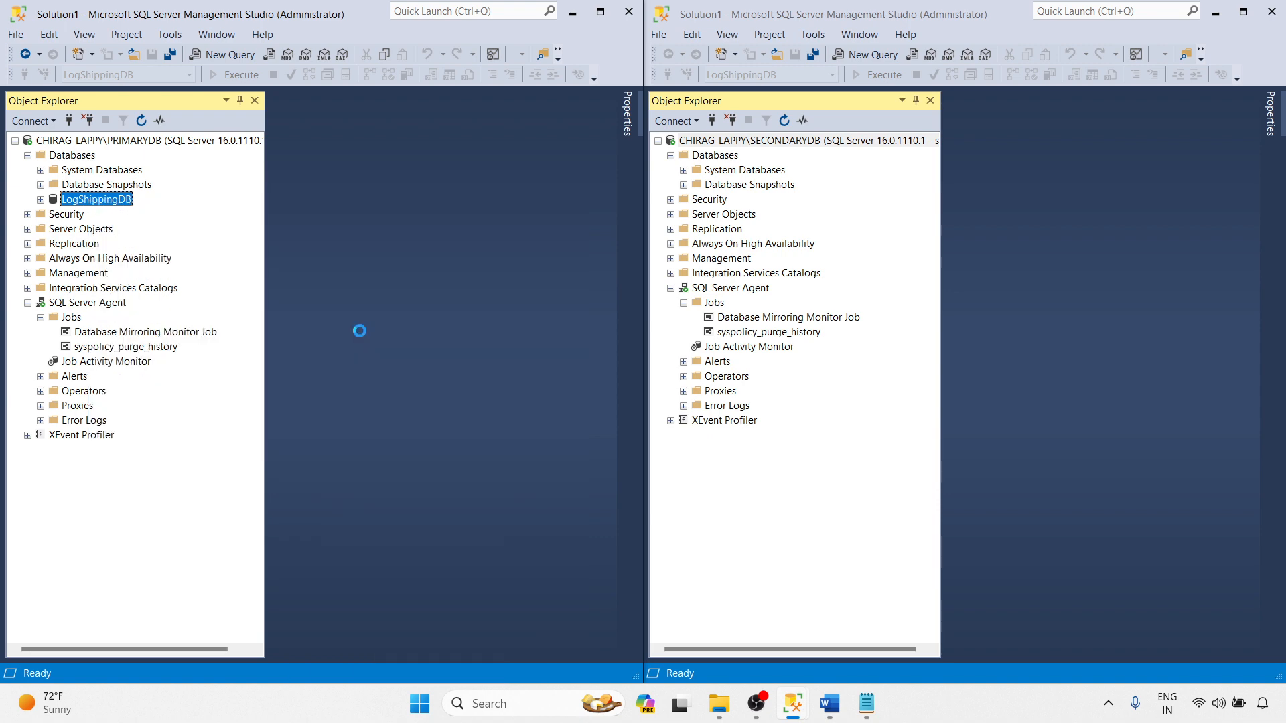
pyautogui.click(903, 414)
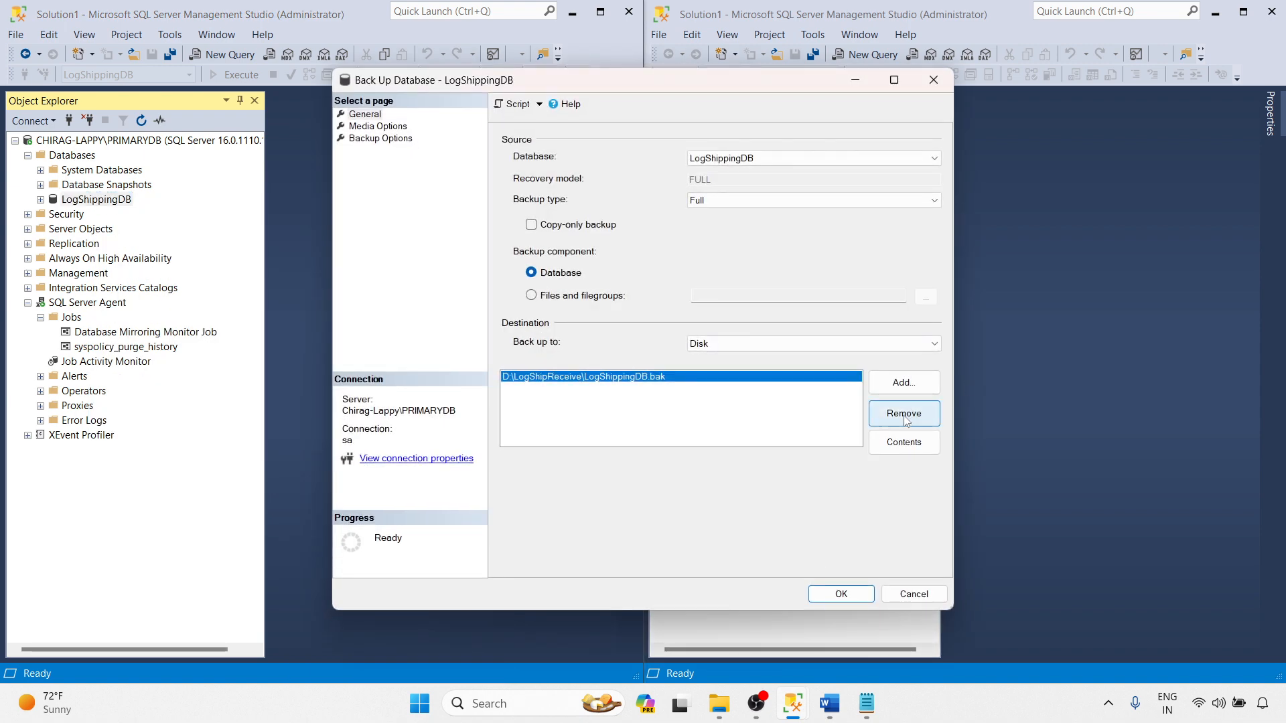
pyautogui.click(903, 384)
pyautogui.click(778, 420)
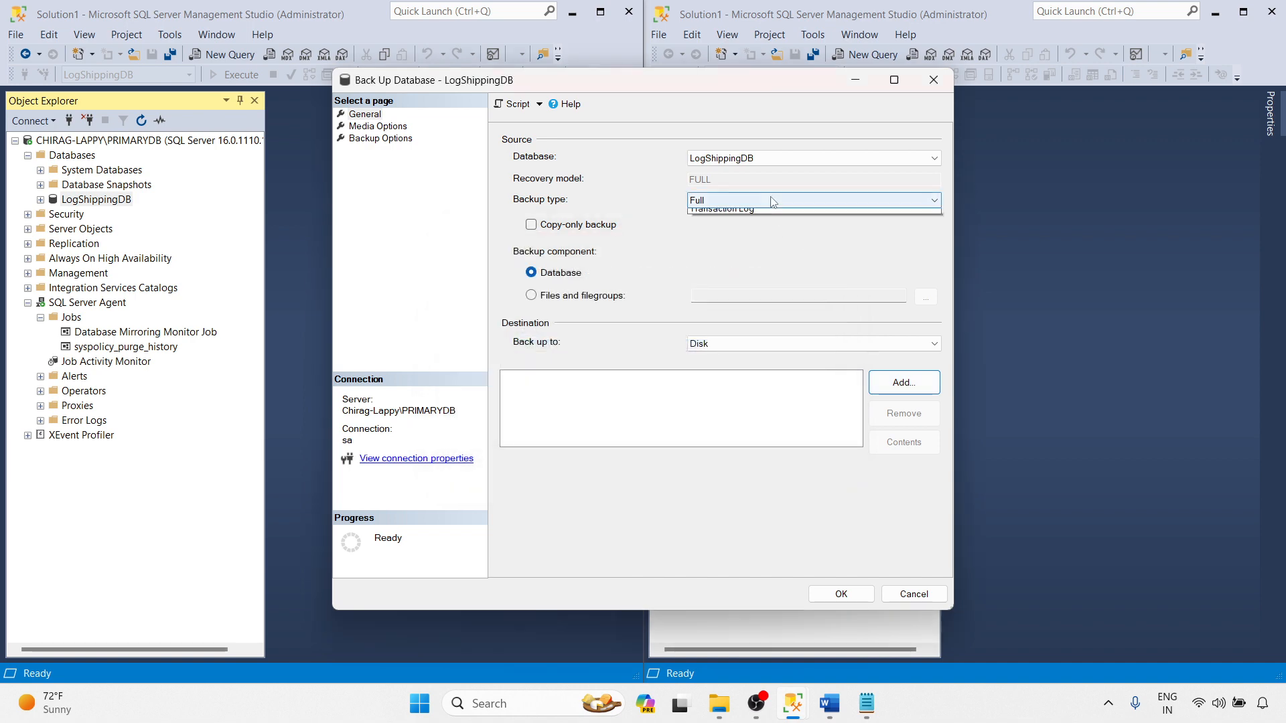
pyautogui.click(762, 201)
pyautogui.click(763, 237)
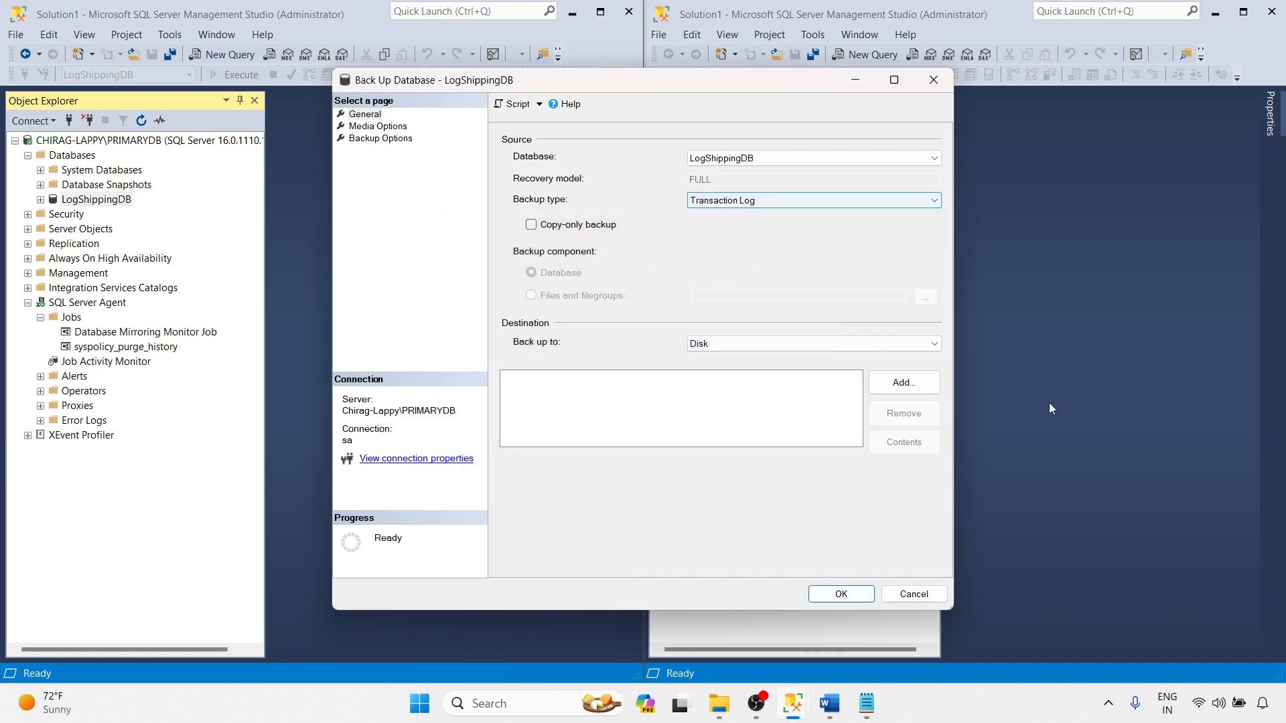
# - Add D:\LogShipReceive\LogShippingDB.trn as the backup destination and run the transaction log backup of LogShippingDB
pyautogui.click(911, 389)
pyautogui.click(791, 346)
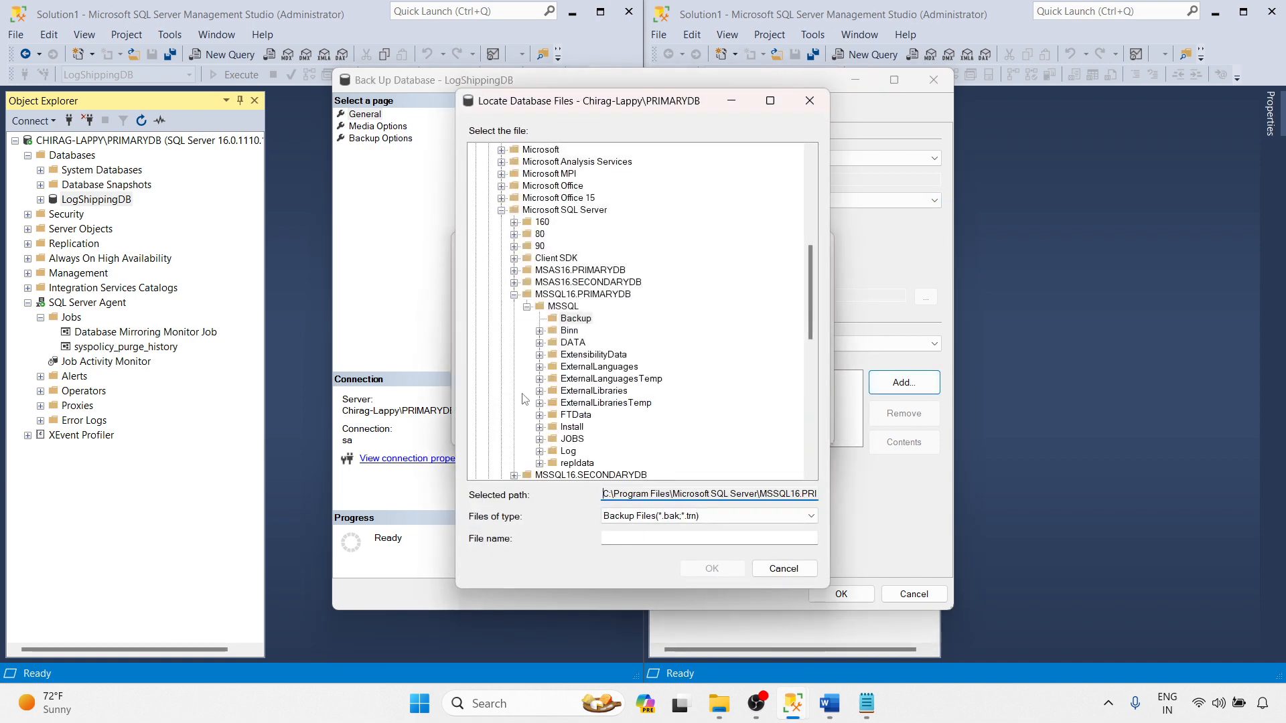
pyautogui.scroll(-5, 521, 416)
pyautogui.click(476, 463)
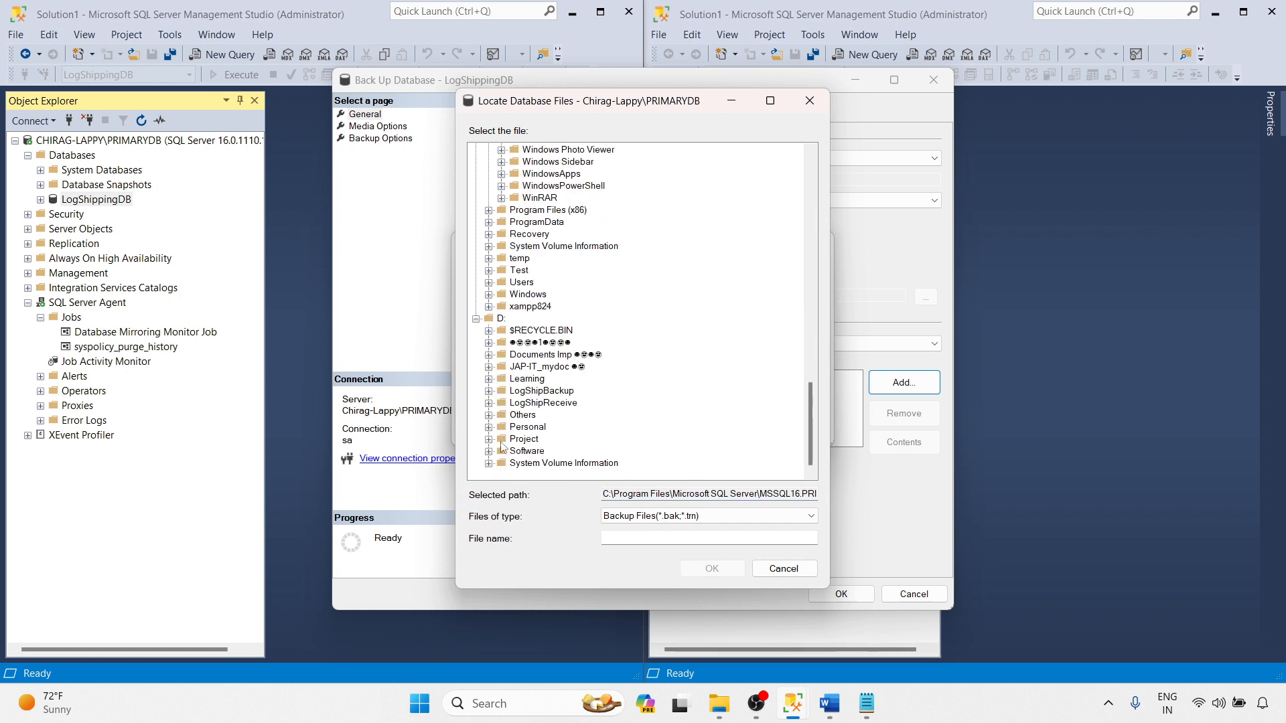
pyautogui.click(489, 403)
pyautogui.click(537, 415)
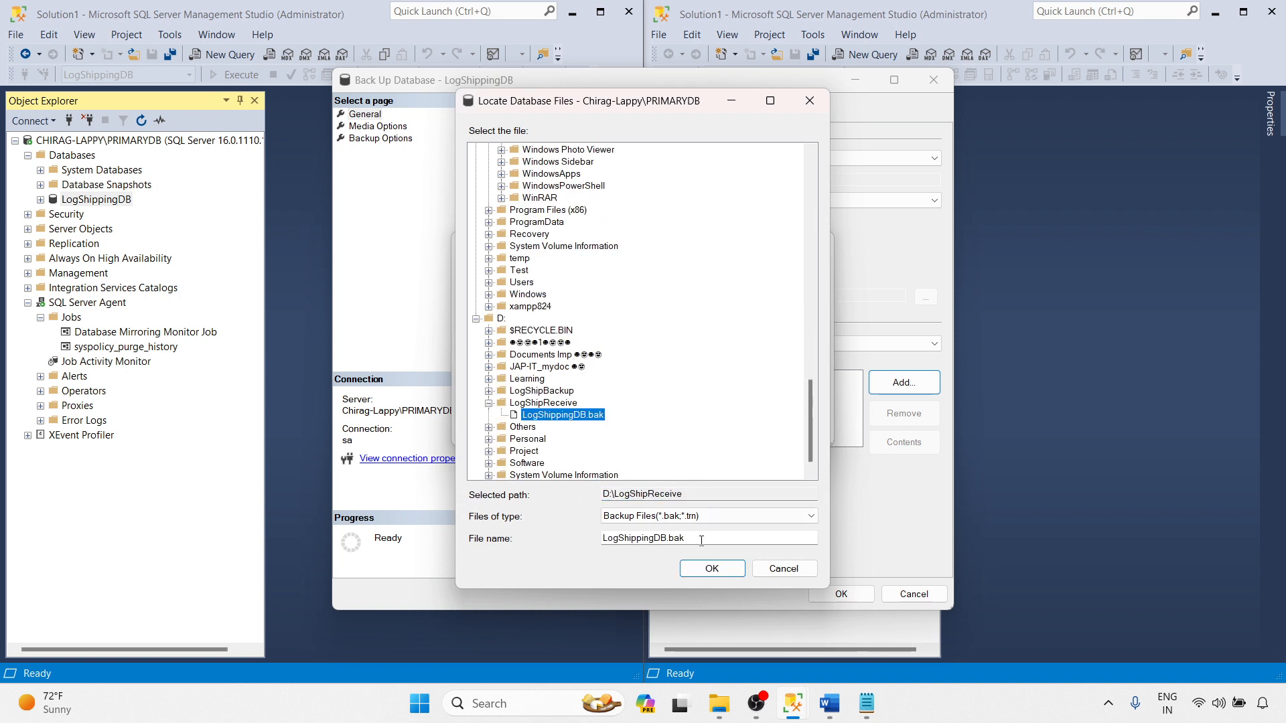
pyautogui.click(714, 540)
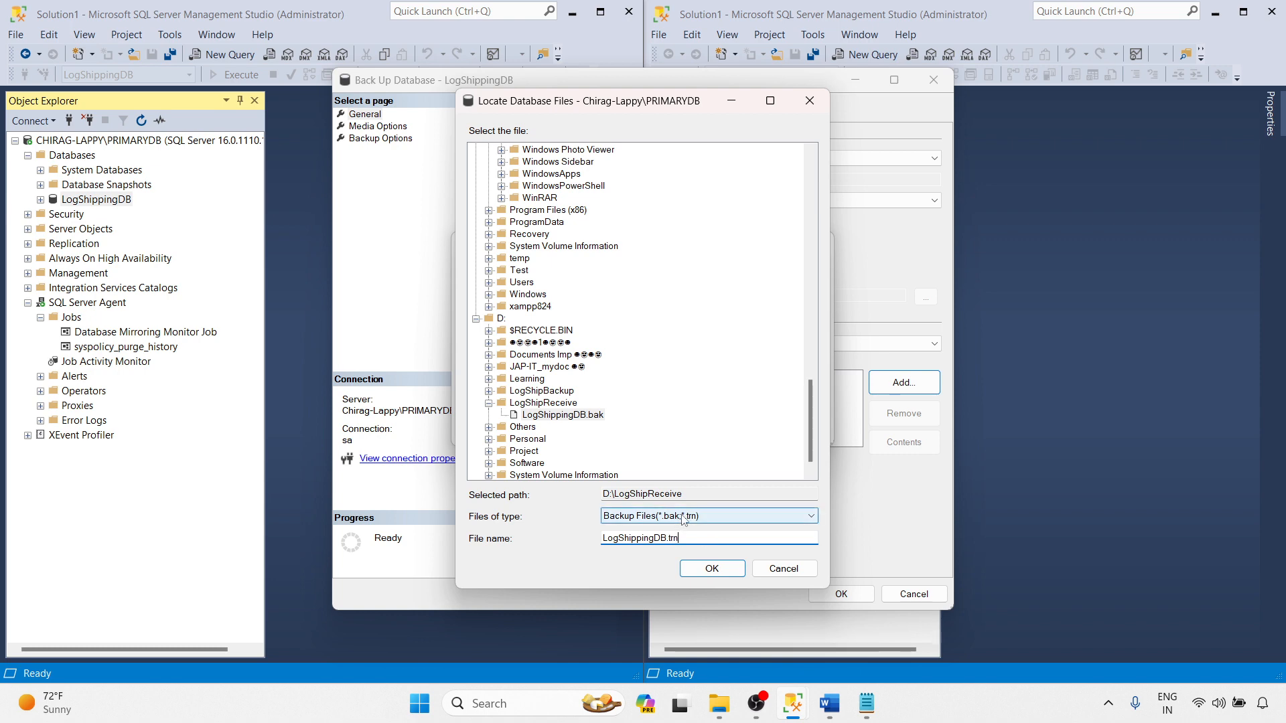
pyautogui.click(712, 568)
pyautogui.click(715, 424)
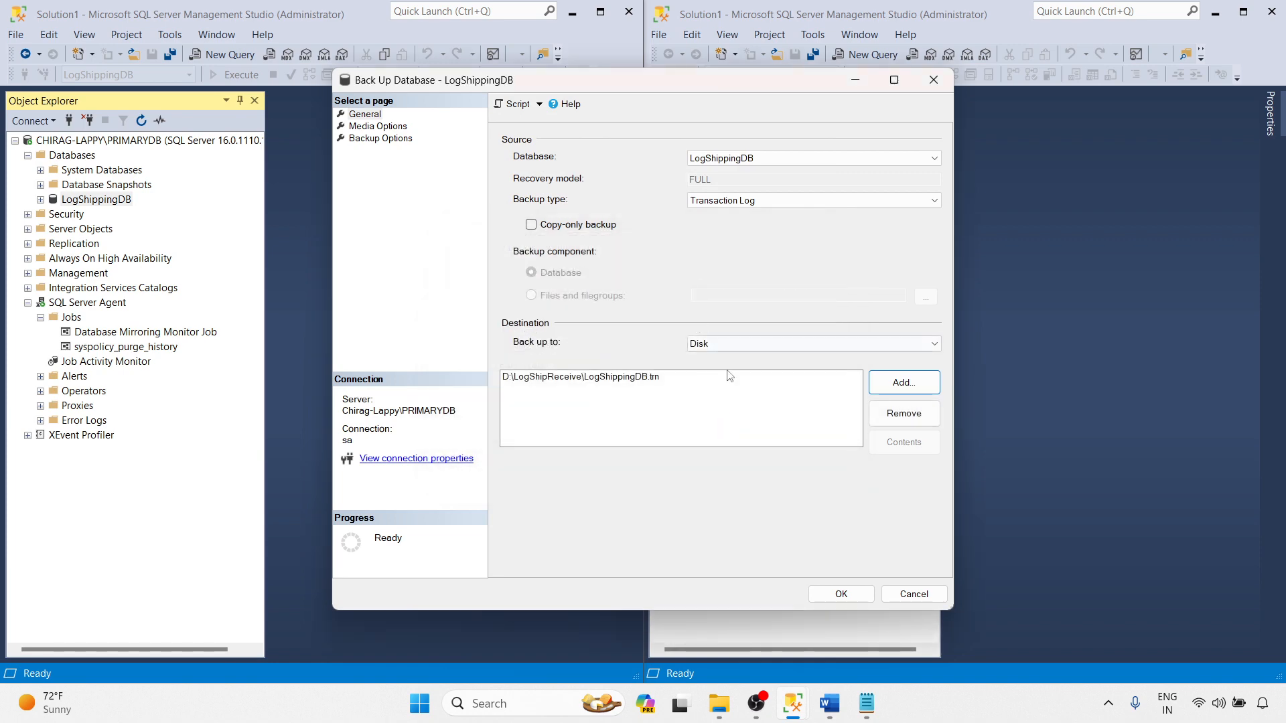
pyautogui.click(860, 596)
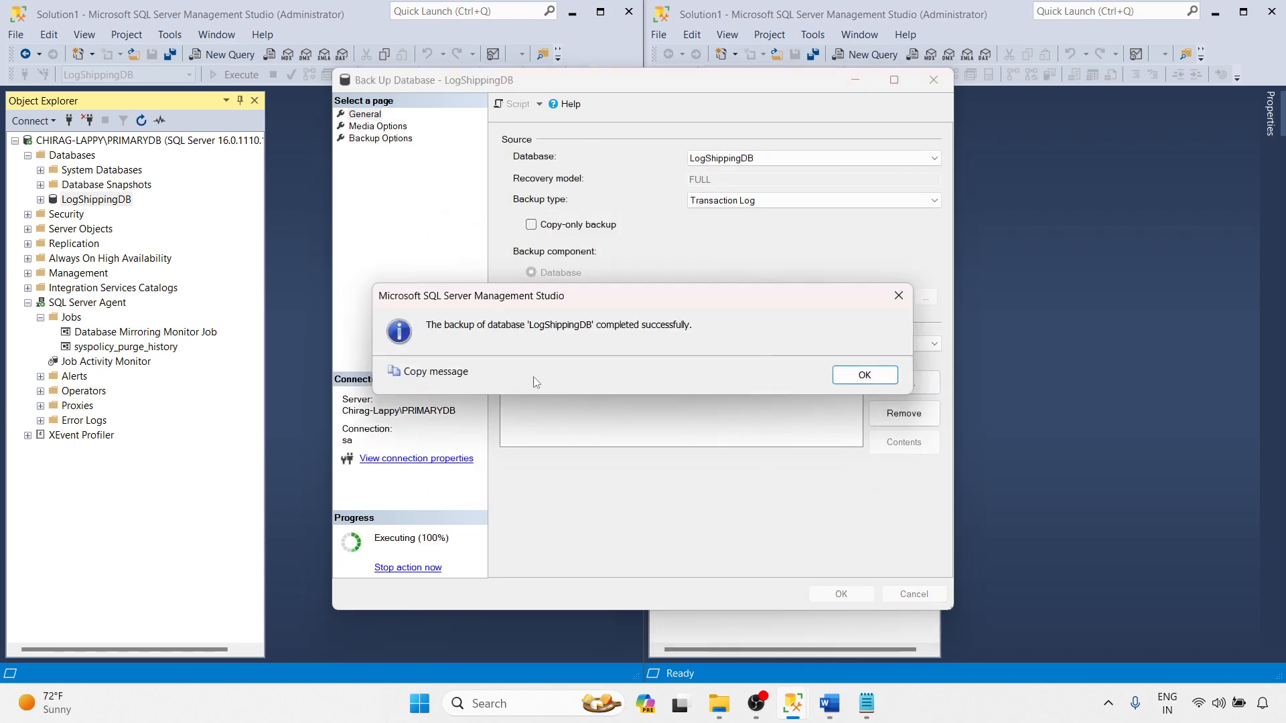
pyautogui.click(865, 375)
# - Check the LogShippingDB backup files in the LogShipReceive folder, then return to the SECONDARYDB instance
pyautogui.moveTo(722, 713)
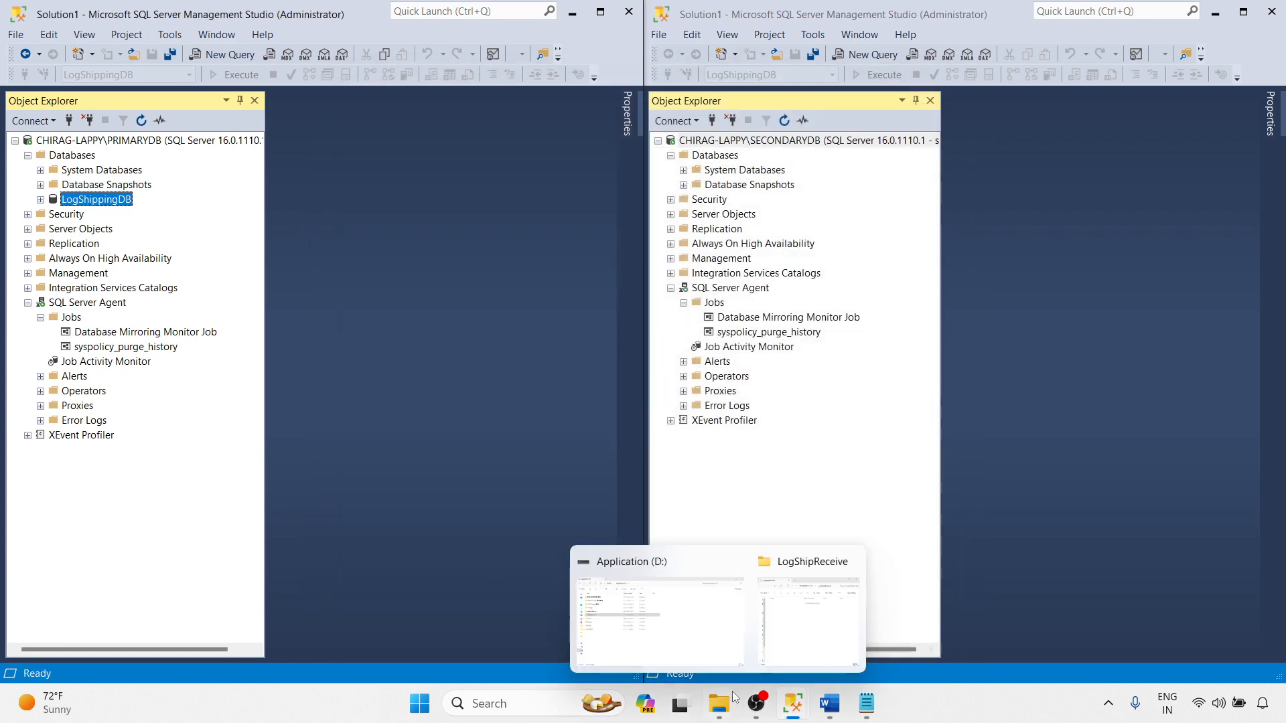
pyautogui.click(802, 627)
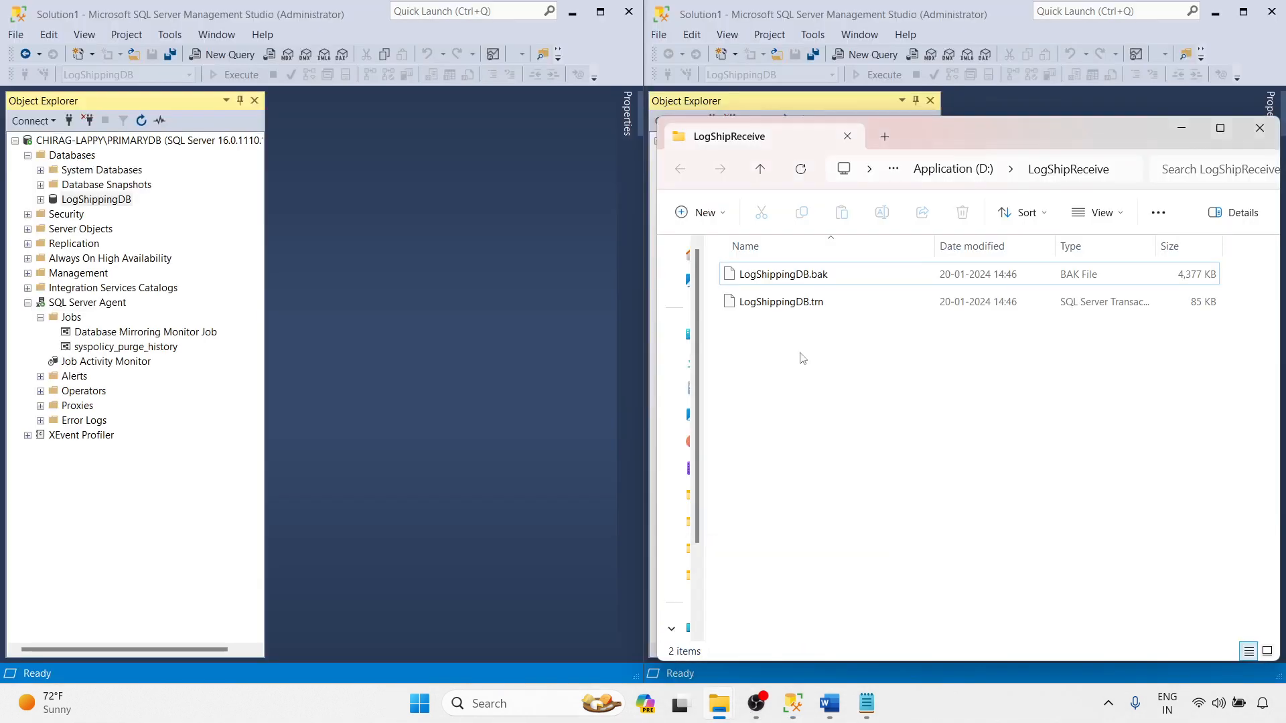
pyautogui.moveTo(816, 402); pyautogui.dragTo(871, 258)
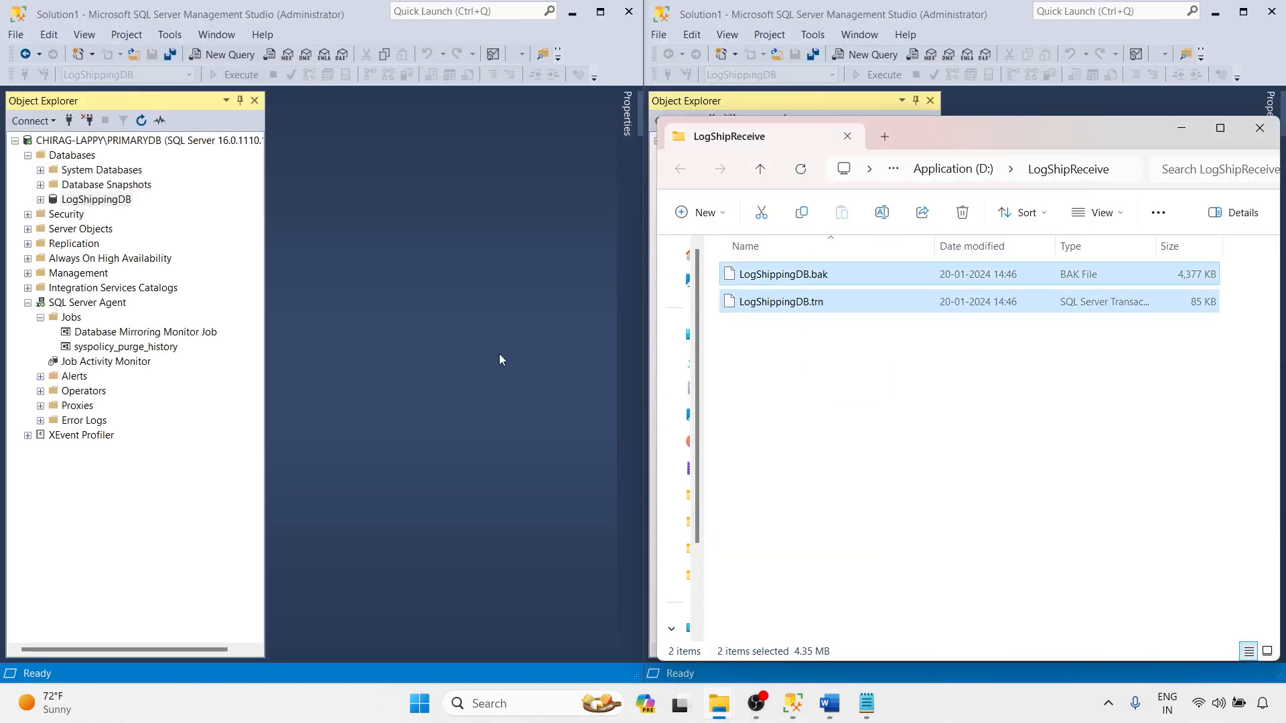
pyautogui.click(1088, 28)
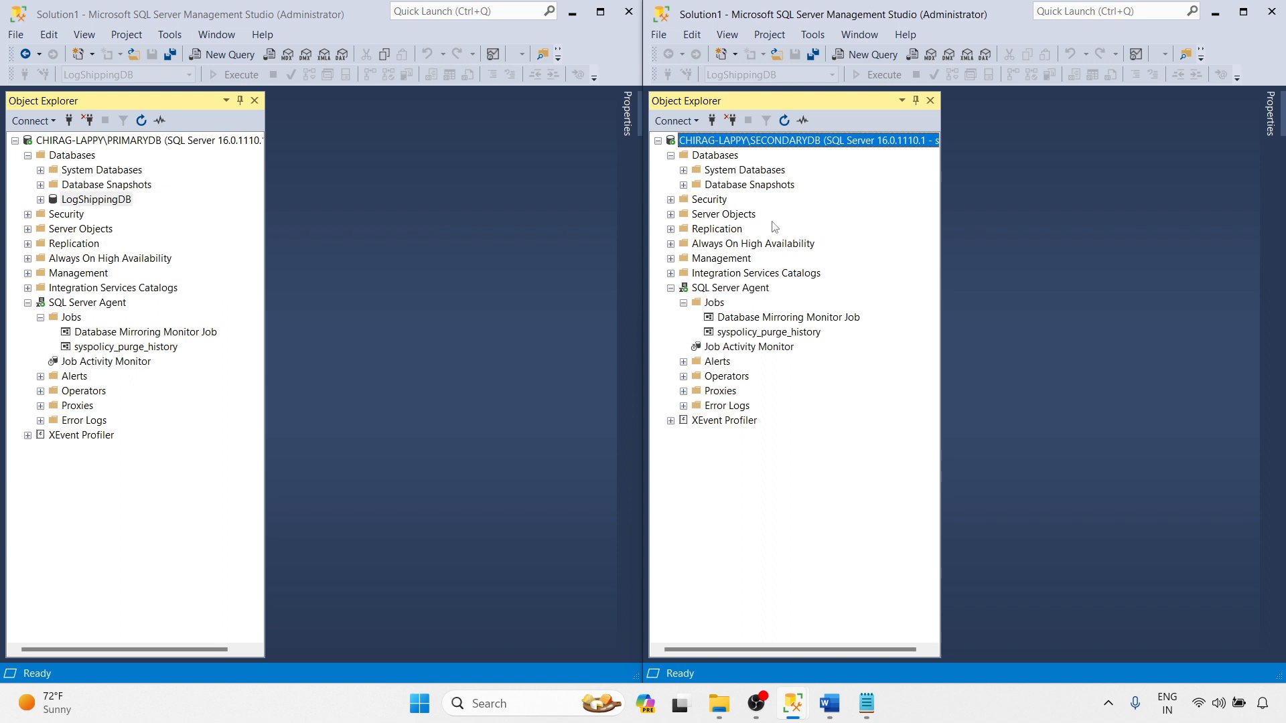
# - Collapse the SQL Server Agent tree on SECONDARYDB and start a database restore with a device as the source
pyautogui.click(683, 303)
pyautogui.click(671, 288)
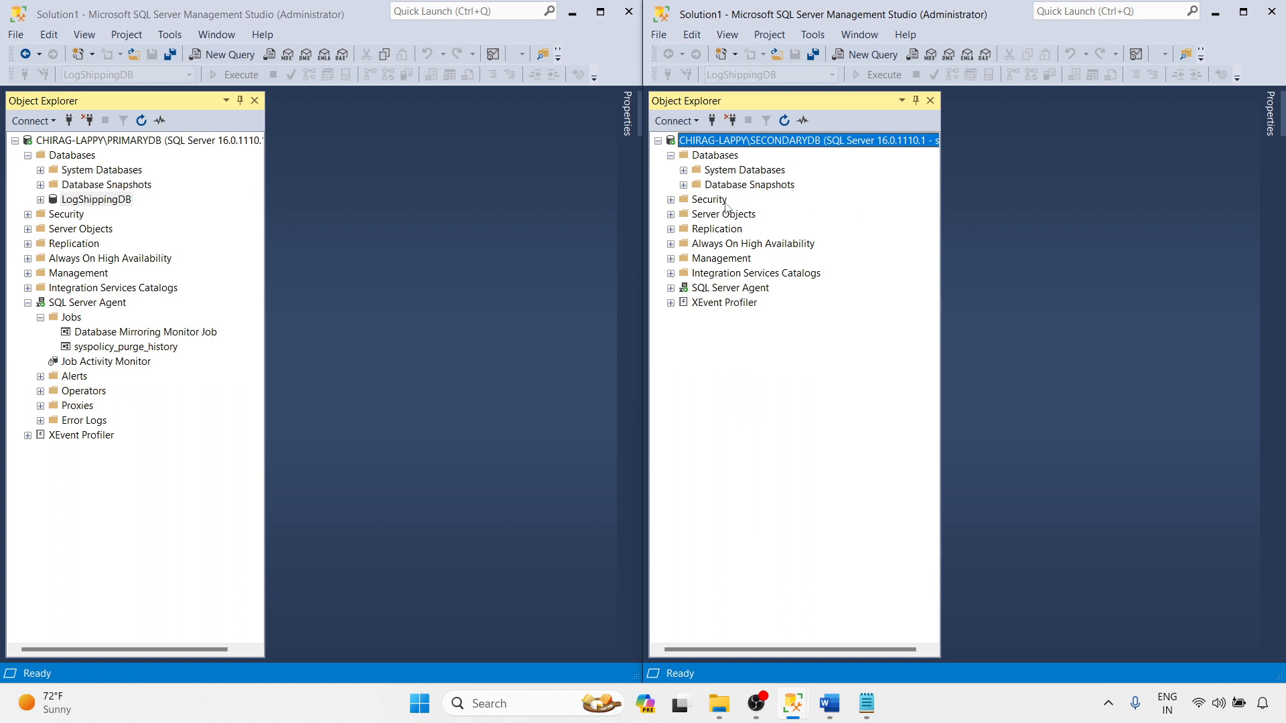
pyautogui.rightClick(725, 158)
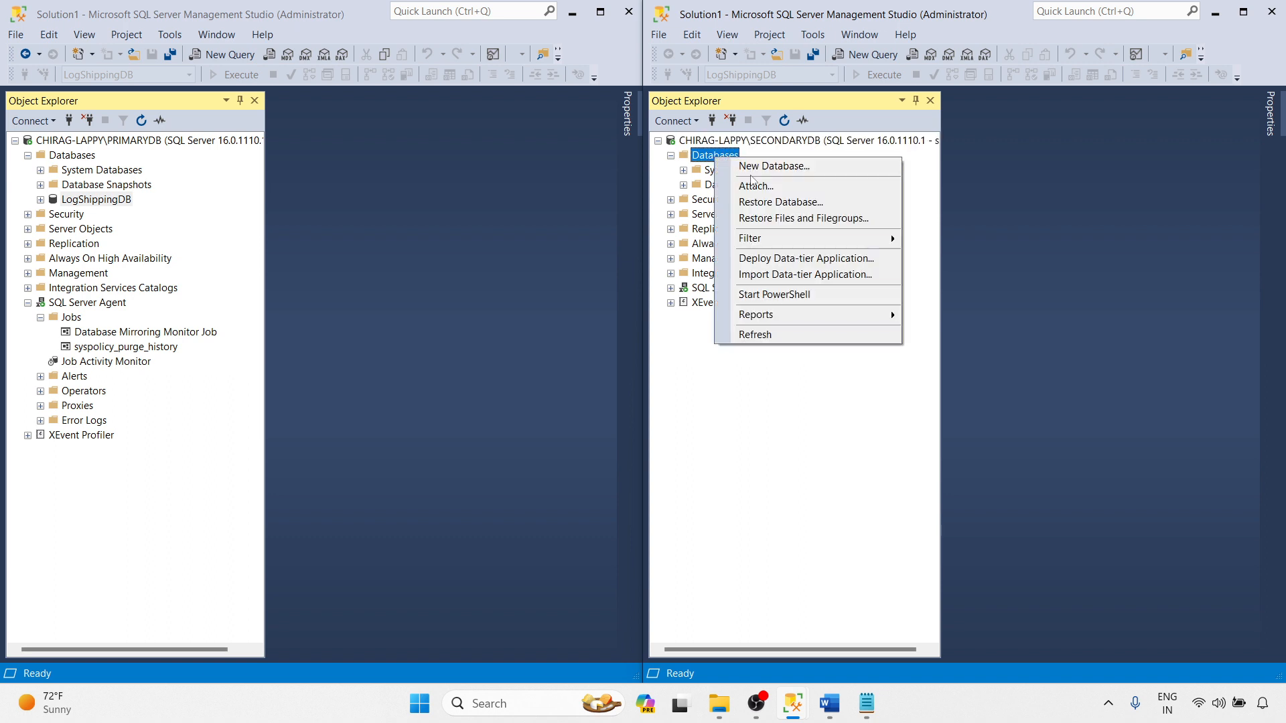
pyautogui.click(757, 204)
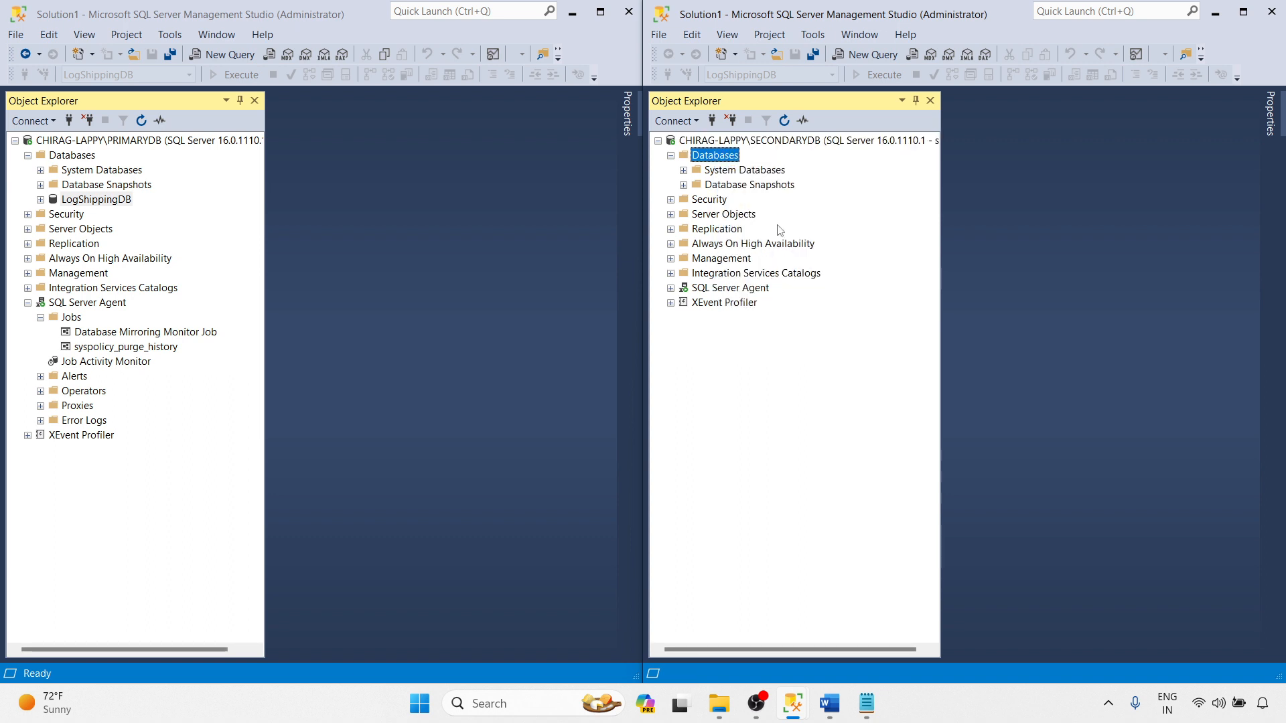
pyautogui.click(586, 203)
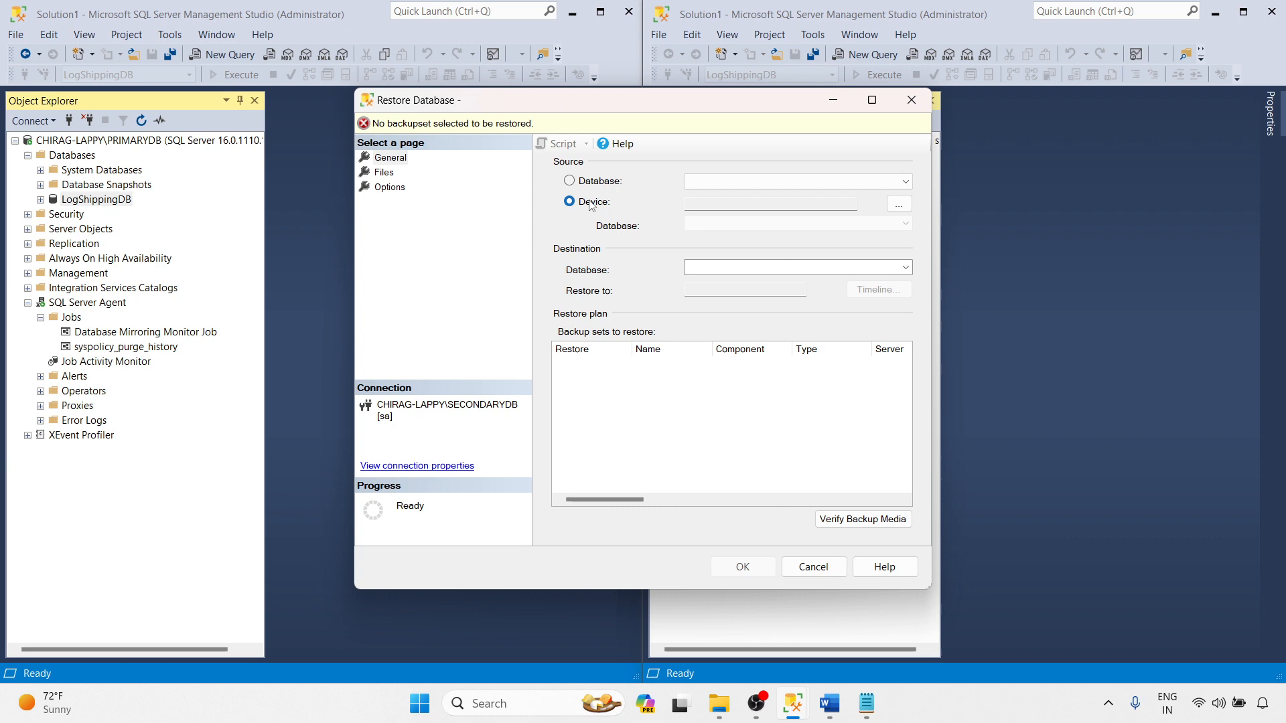
pyautogui.click(898, 204)
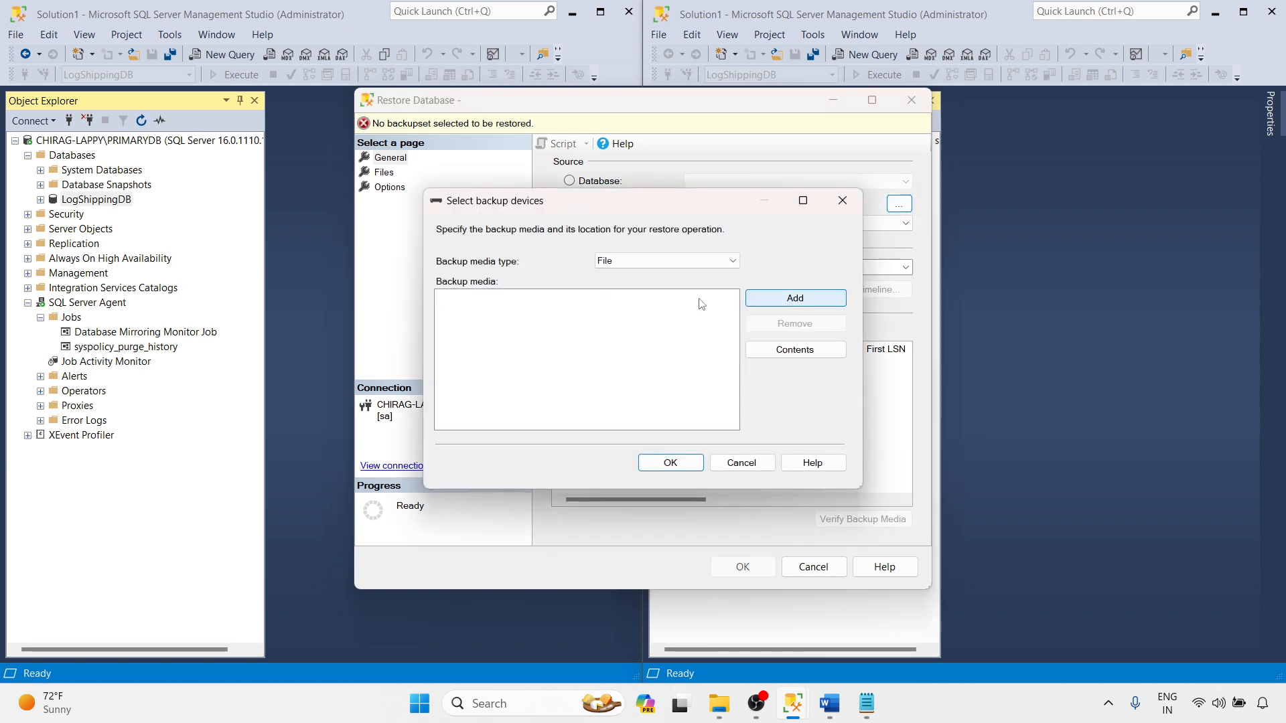
# - Add D:\LogShipReceive\LogShippingDB.bak as the backup media for the restore on SECONDARYDB
pyautogui.click(781, 300)
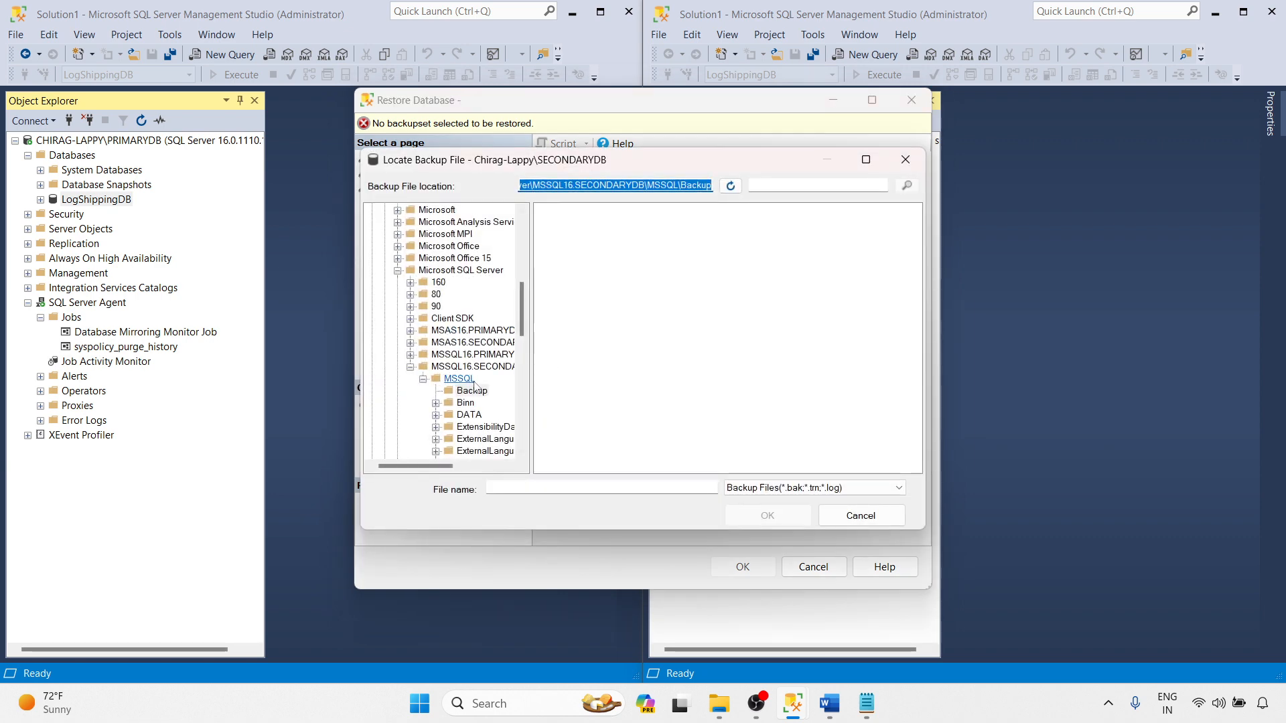
pyautogui.scroll(-10, 442, 402)
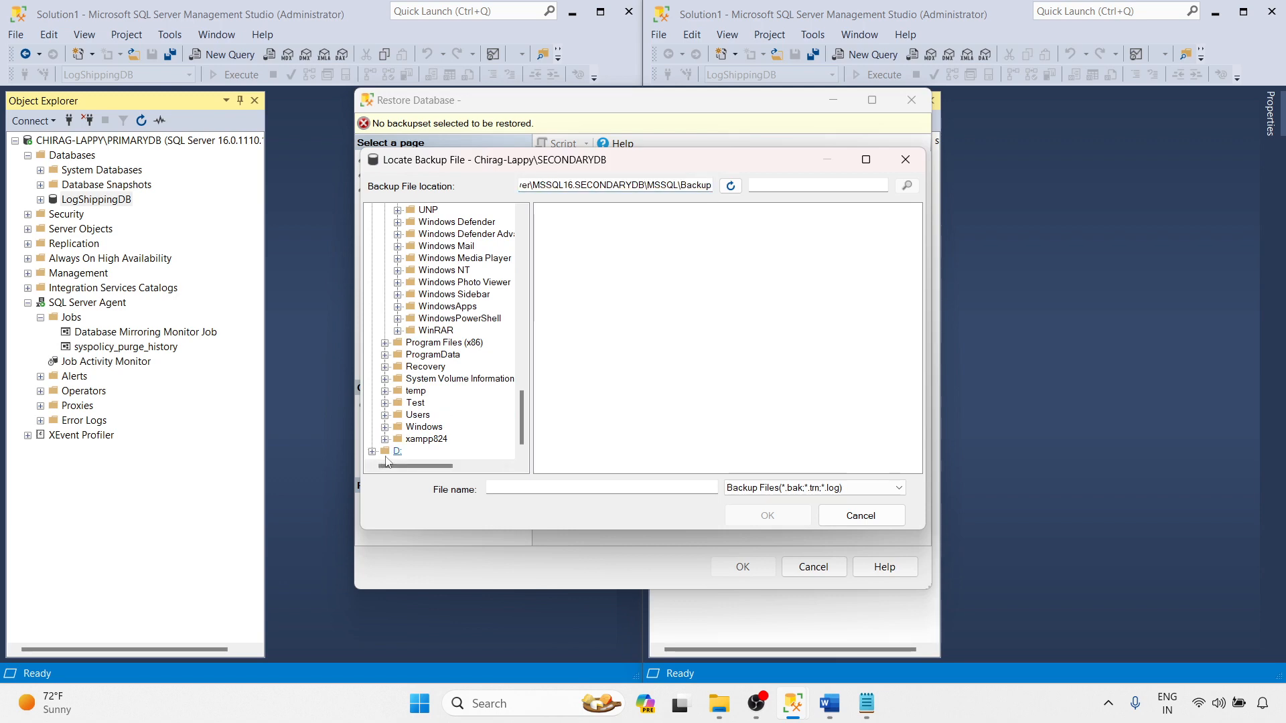
pyautogui.click(372, 451)
pyautogui.click(439, 391)
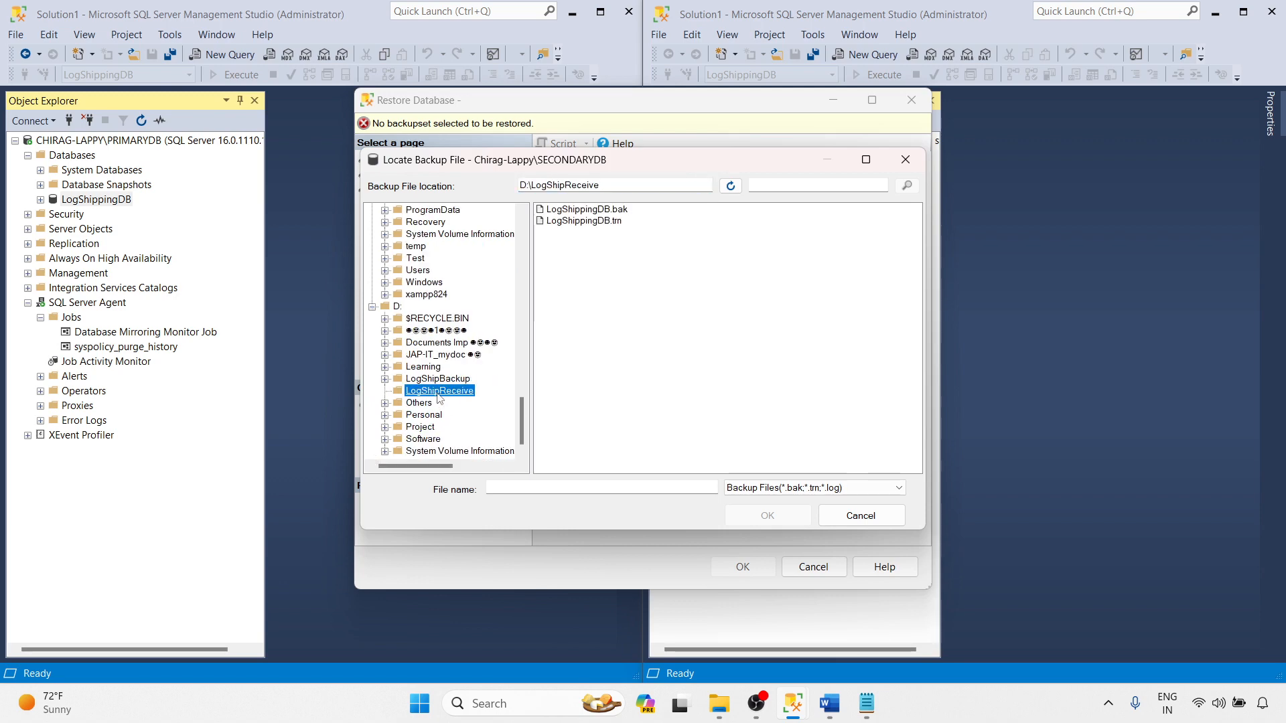
pyautogui.click(586, 209)
pyautogui.click(768, 516)
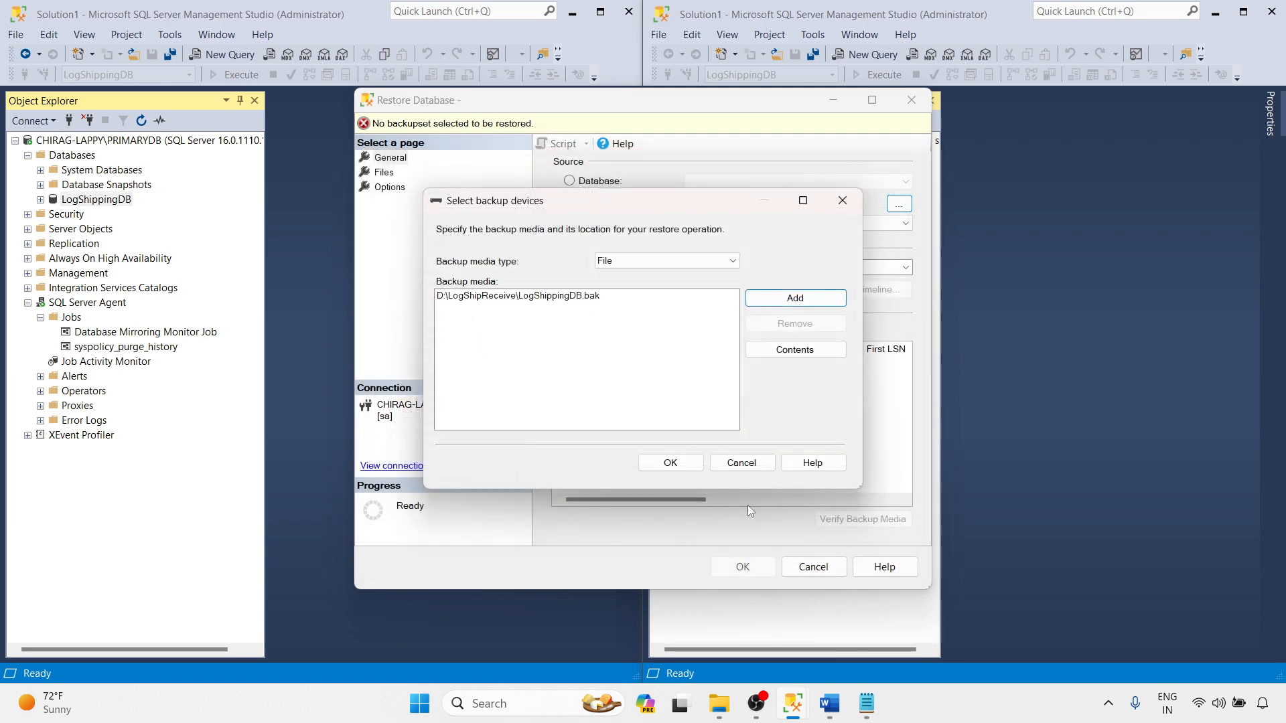
pyautogui.click(670, 460)
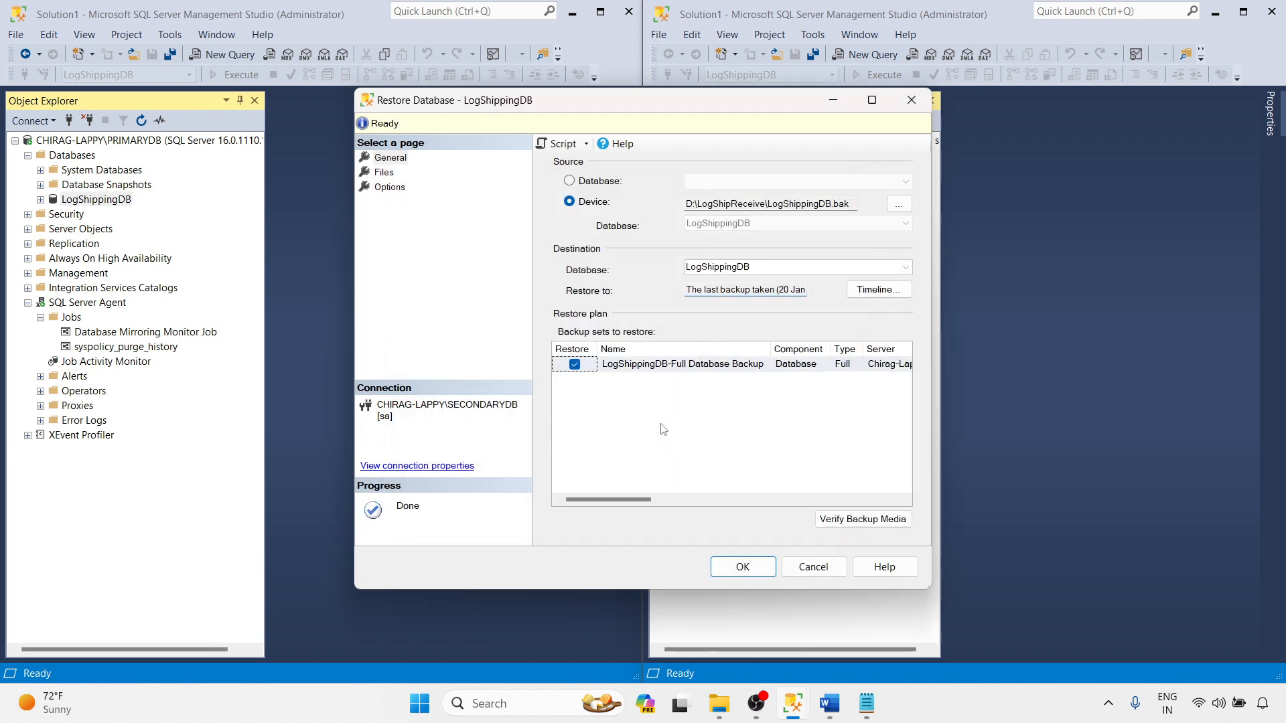
# - Show the restore's file settings in a maximized window and fit the columns so the full original and restore paths are readable
pyautogui.click(384, 173)
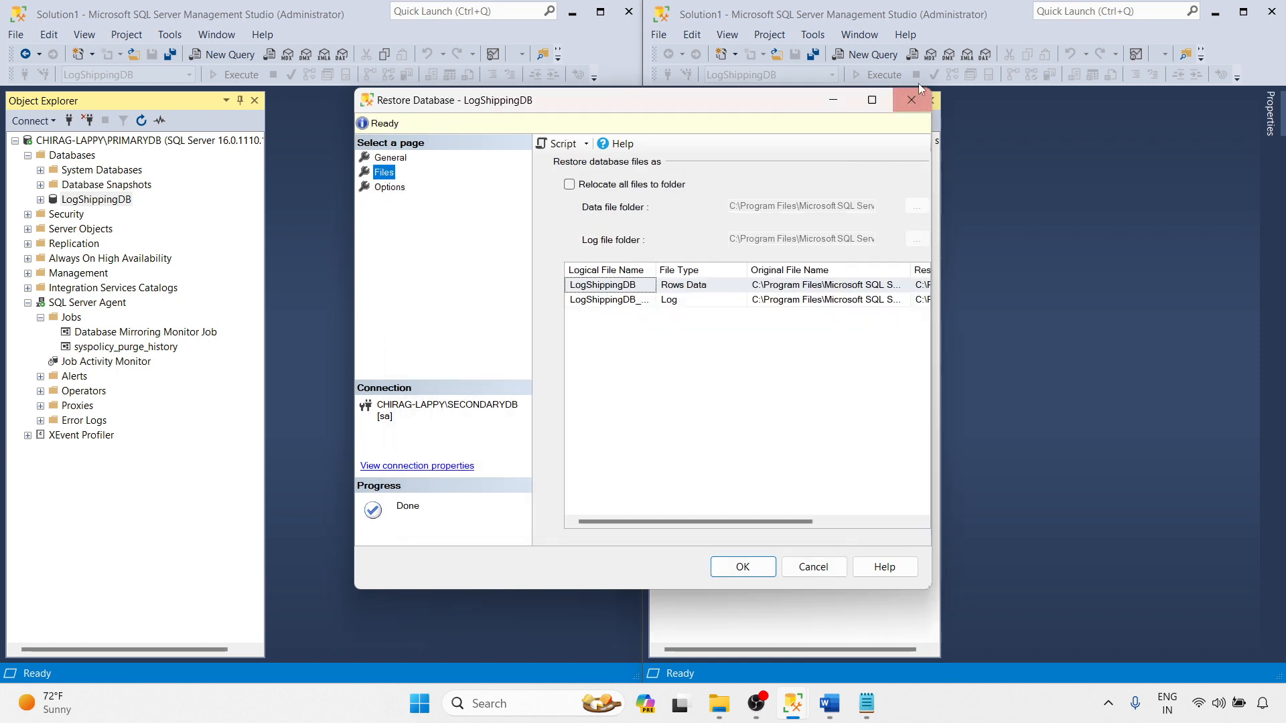
pyautogui.click(872, 100)
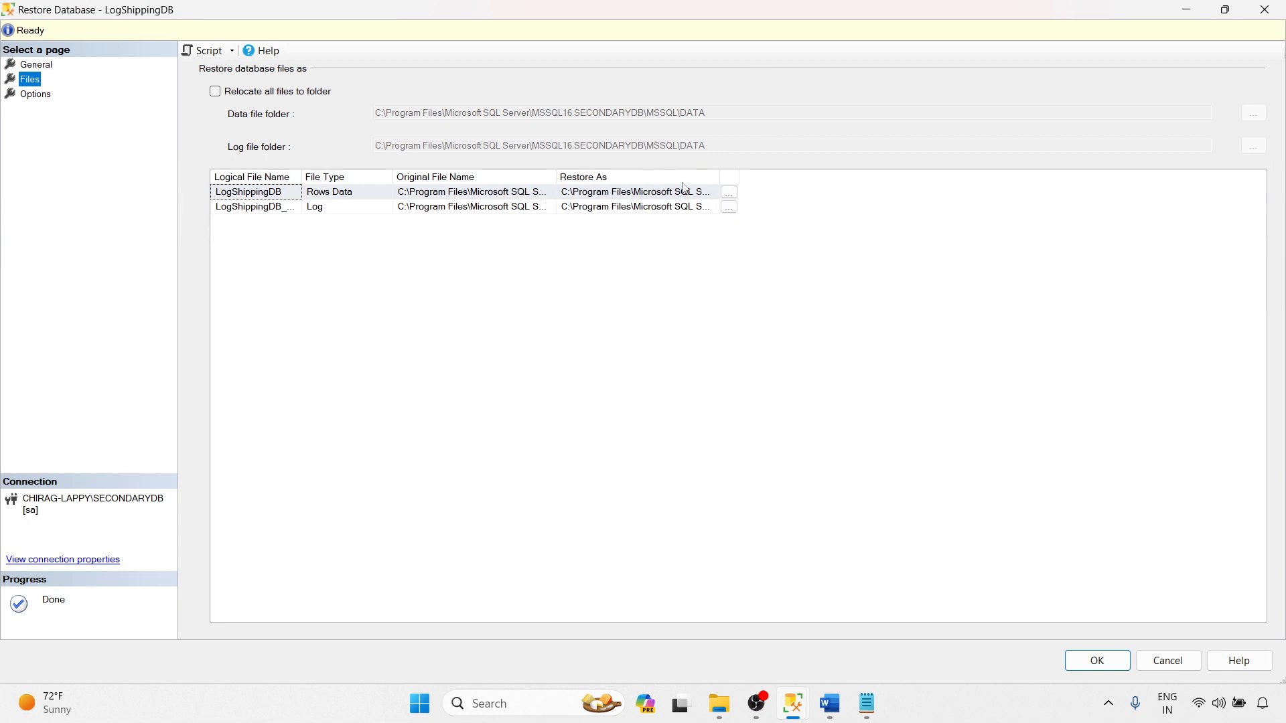
pyautogui.doubleClick(720, 176)
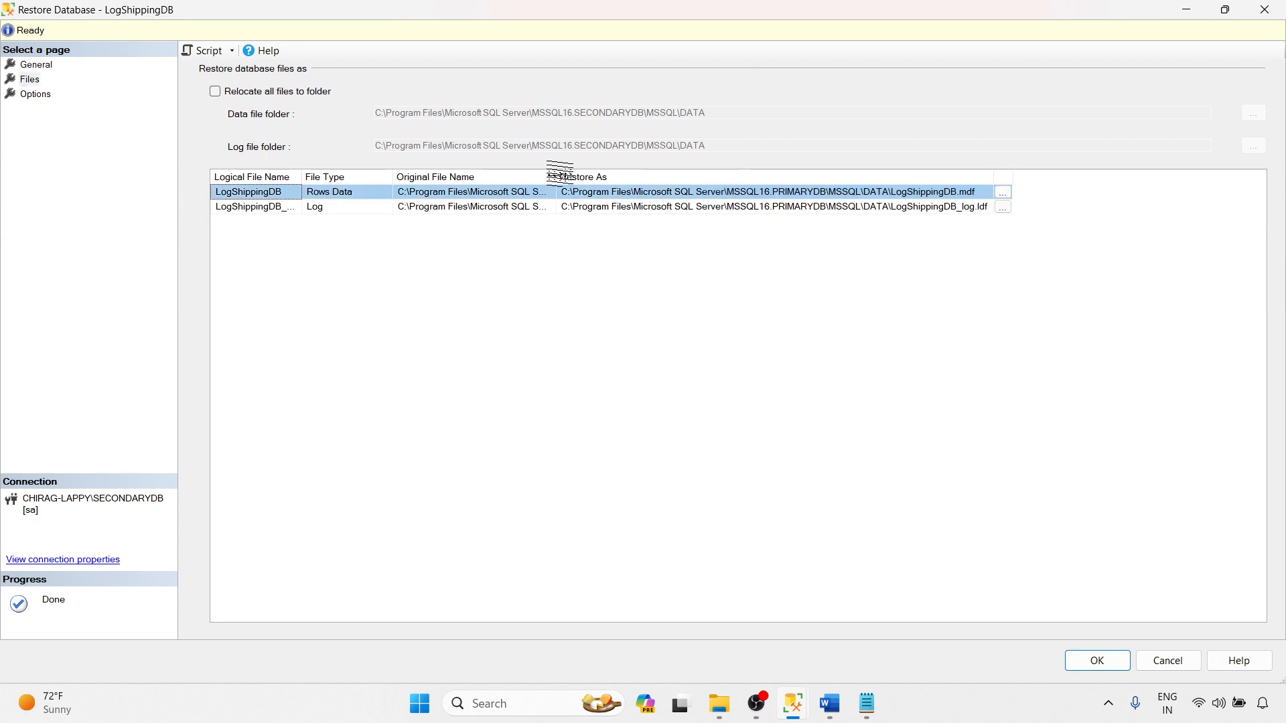
pyautogui.doubleClick(557, 177)
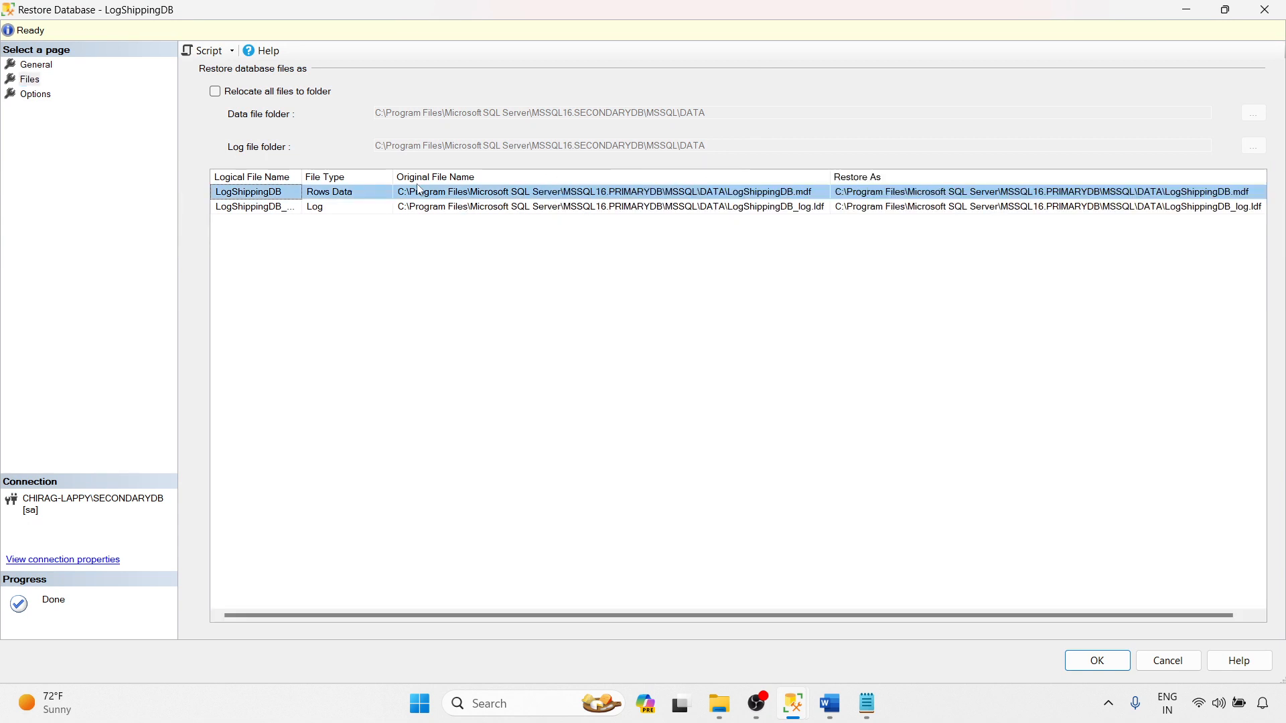
pyautogui.doubleClick(393, 176)
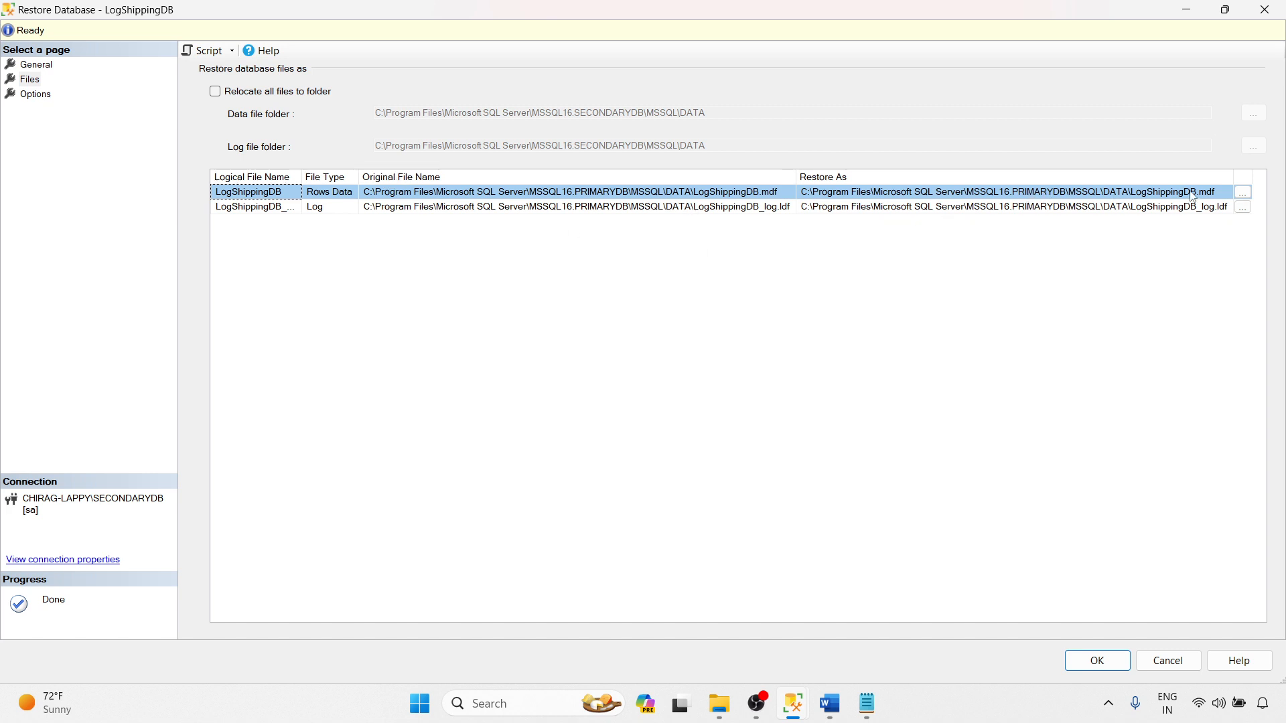
# - Copy C:\Program Files\Microsoft SQL Server\ from the data file's Restore As path and open that folder in File Explorer
pyautogui.click(1044, 193)
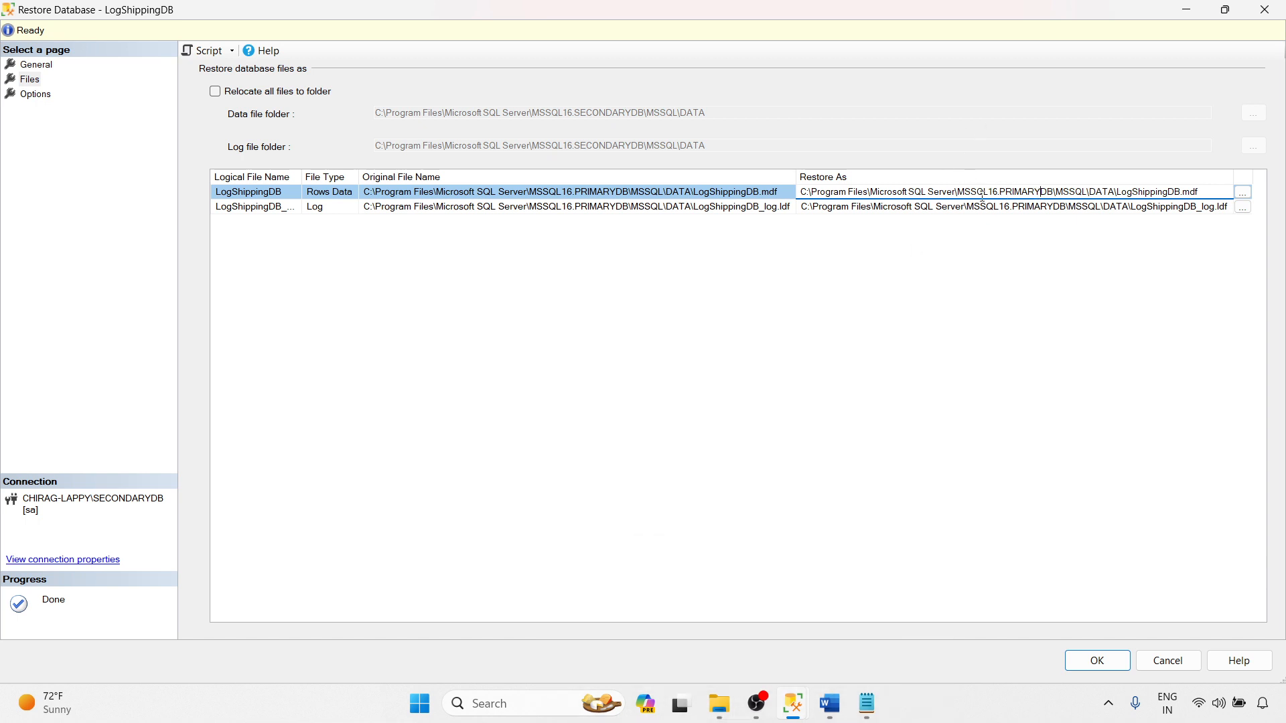
pyautogui.moveTo(960, 192); pyautogui.dragTo(744, 205)
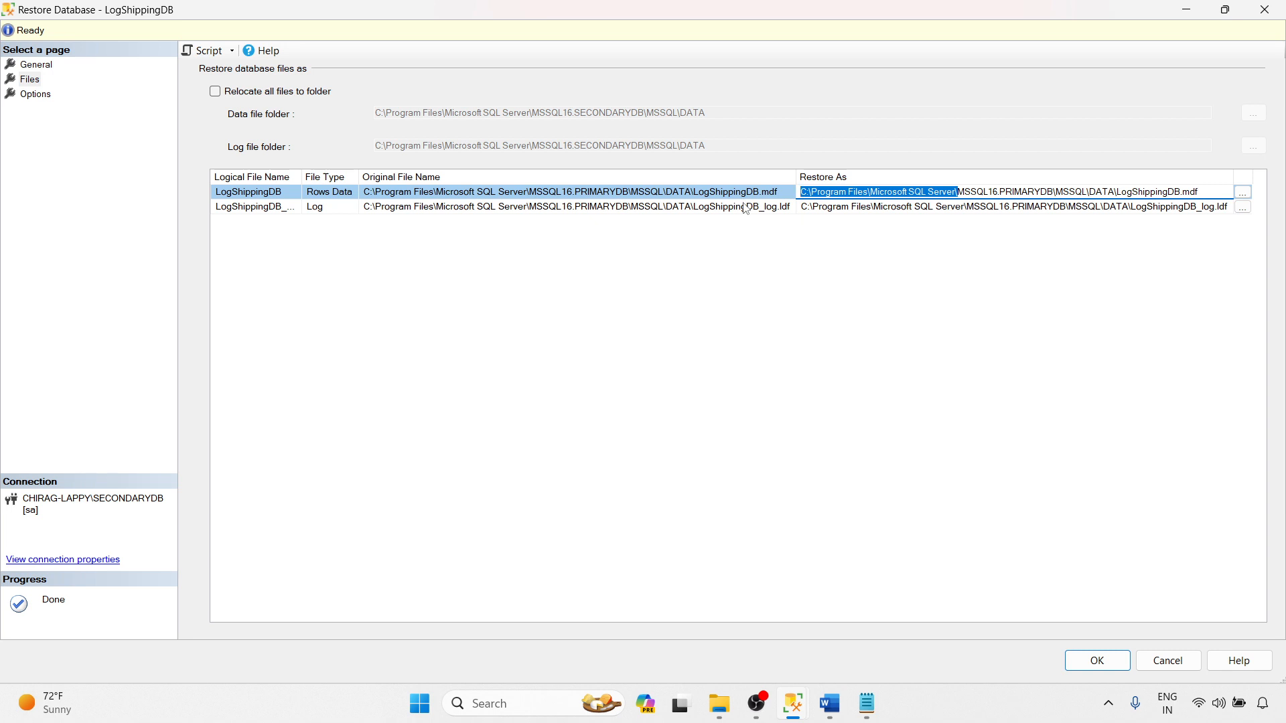
pyautogui.hotkey('ctrl', 'c')
pyautogui.press('super+r')
pyautogui.hotkey('ctrl', 'v')
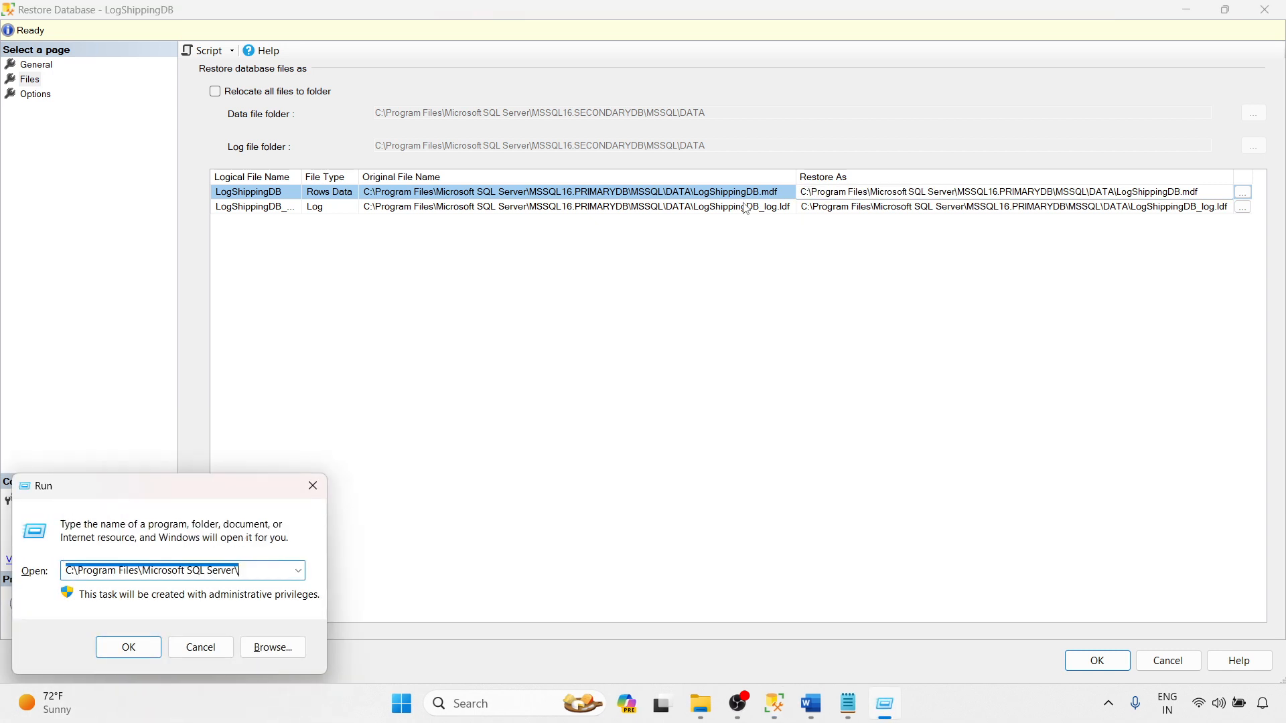
pyautogui.press('Return')
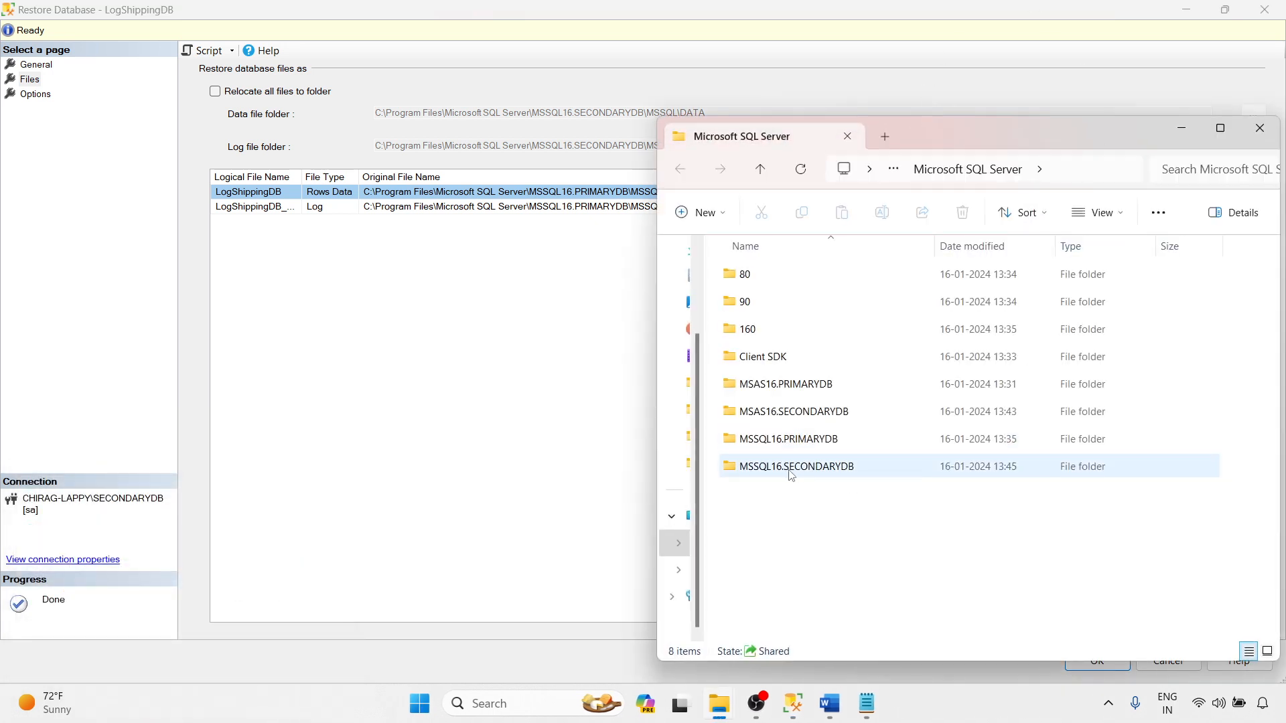
# - Copy the folder name MSSQL16.SECONDARYDB, close File Explorer and replace MSSQL16.PRIMARYDB with it in the data file's Restore As path
pyautogui.click(763, 472)
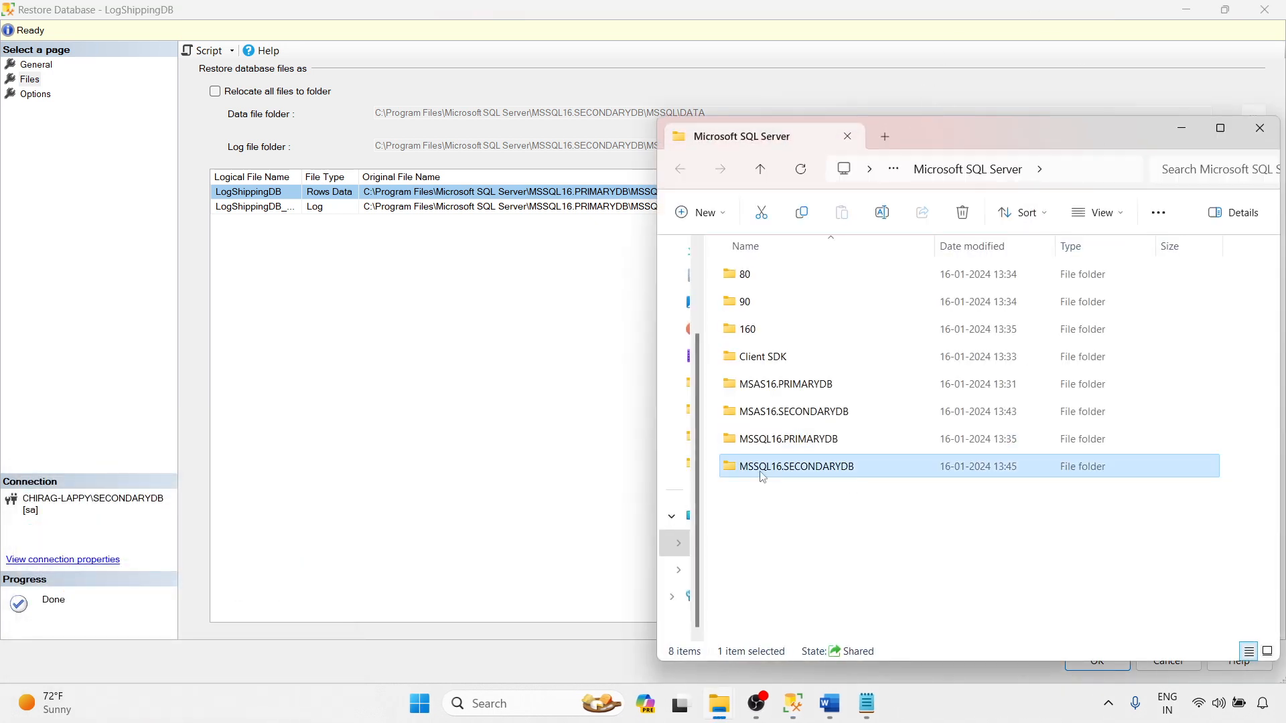
pyautogui.click(802, 467)
pyautogui.click(844, 514)
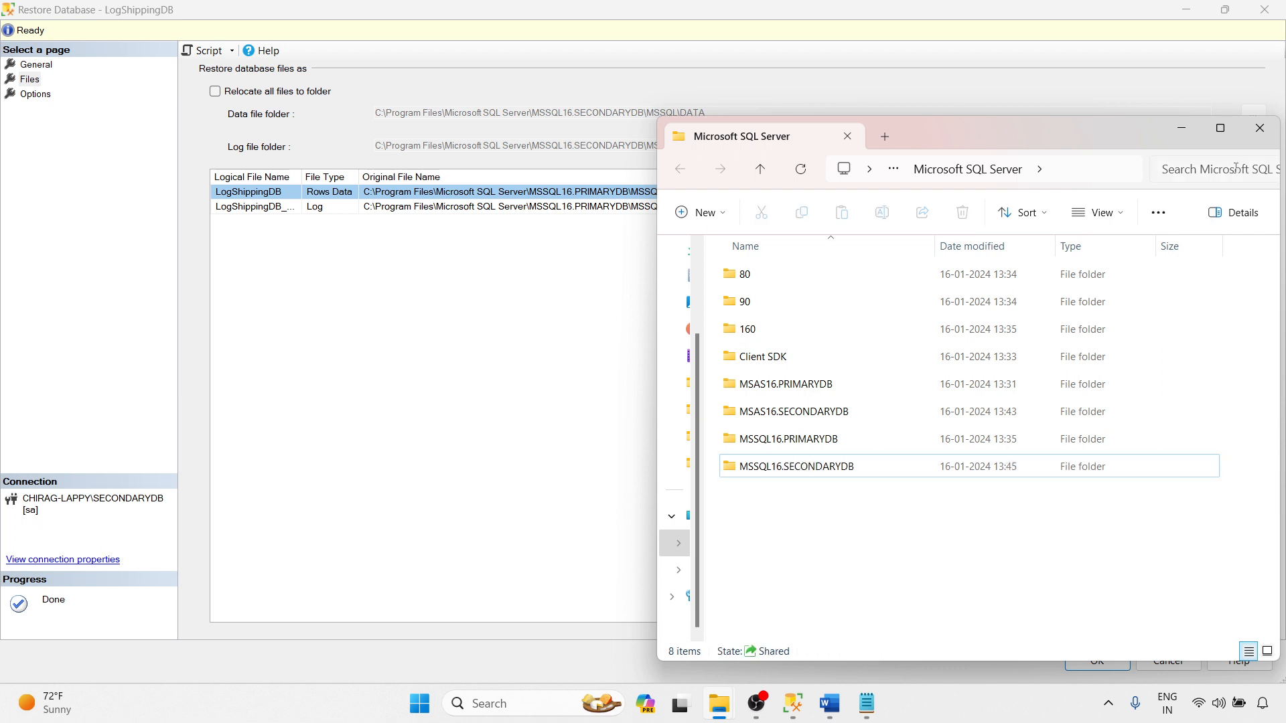
pyautogui.click(1259, 128)
pyautogui.click(974, 192)
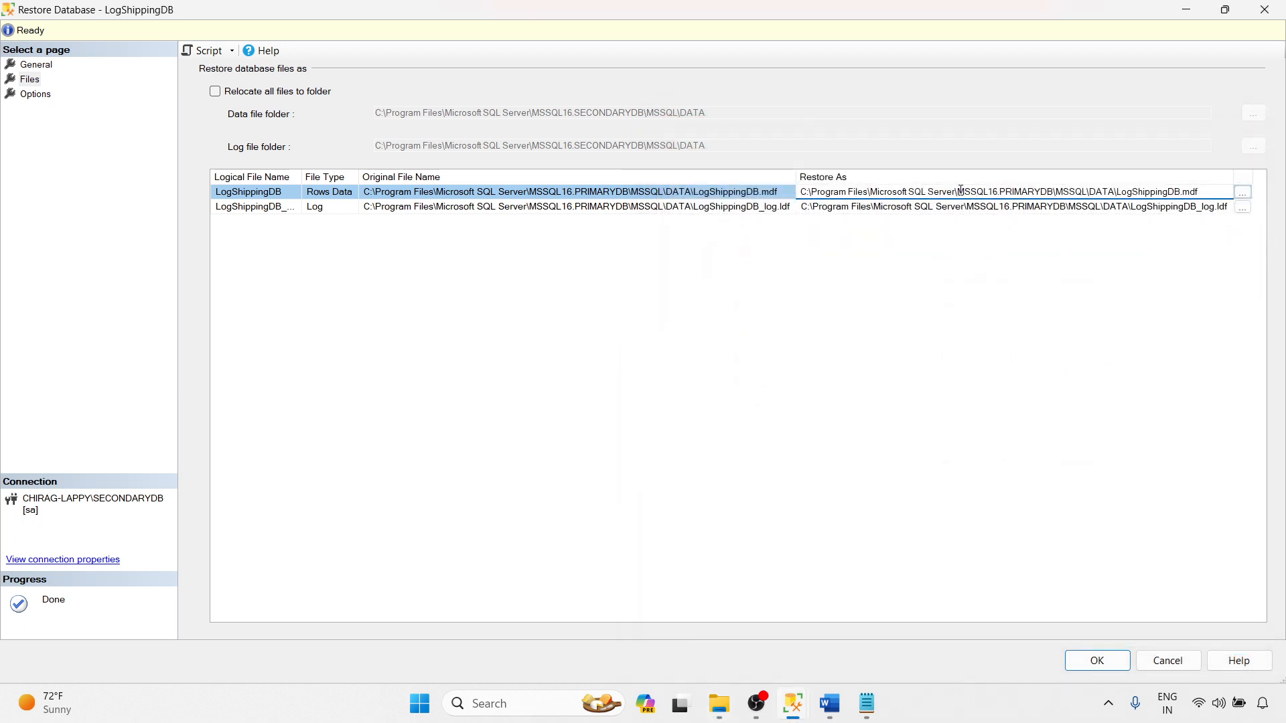
pyautogui.moveTo(961, 191); pyautogui.dragTo(1049, 192)
pyautogui.hotkey('ctrl', 'v')
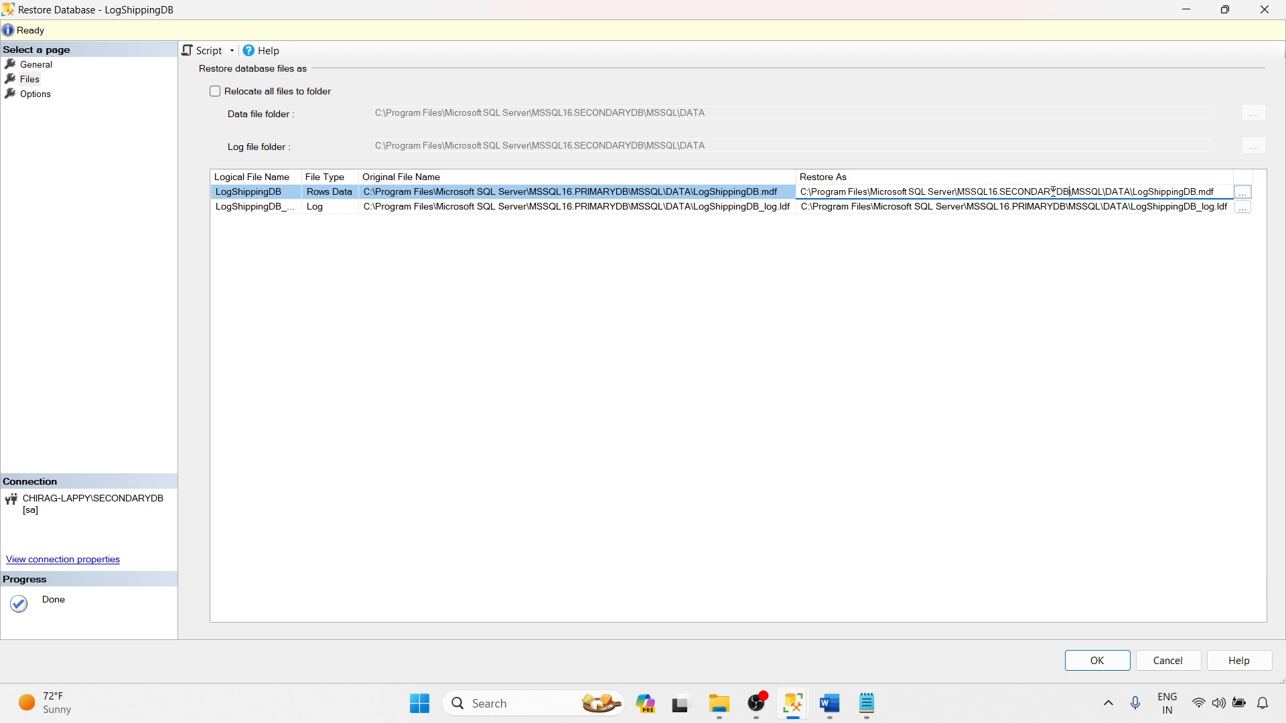
# - Replace MSSQL16.PRIMARYDB with MSSQL16.SECONDARYDB in the log file's Restore As path and fit the column to show both full paths
pyautogui.click(984, 208)
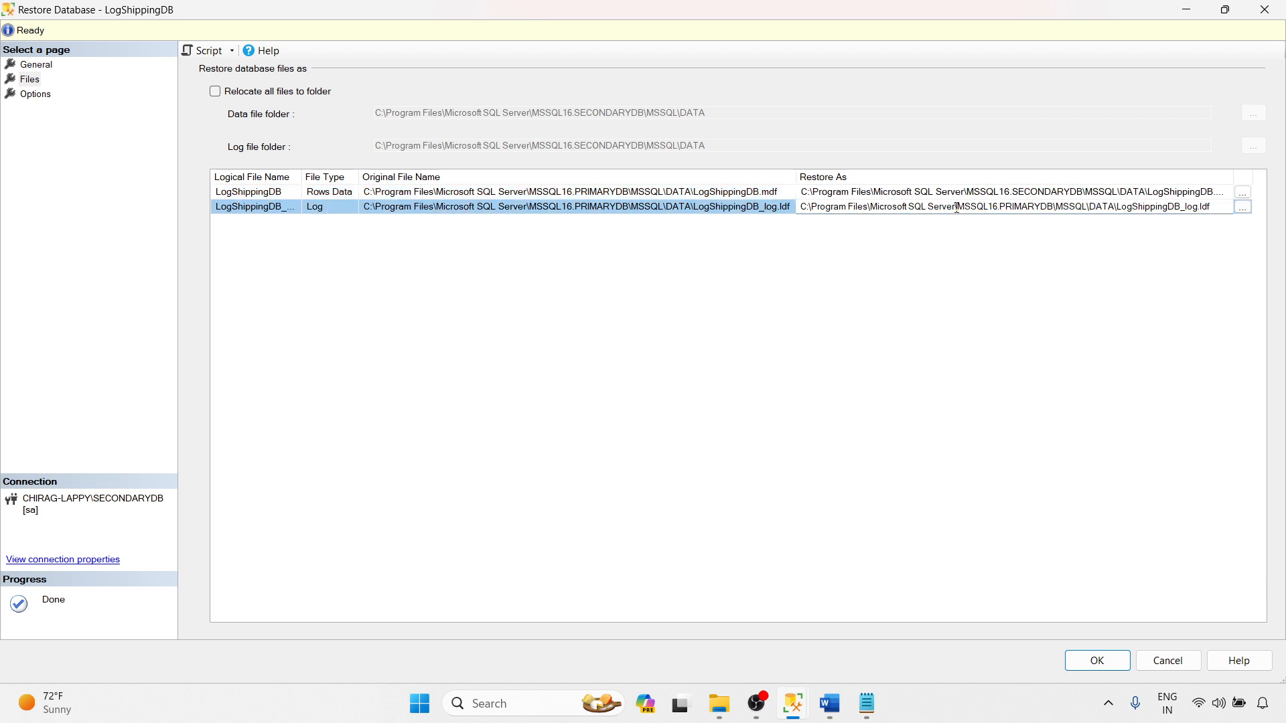
pyautogui.moveTo(958, 208); pyautogui.dragTo(1051, 207)
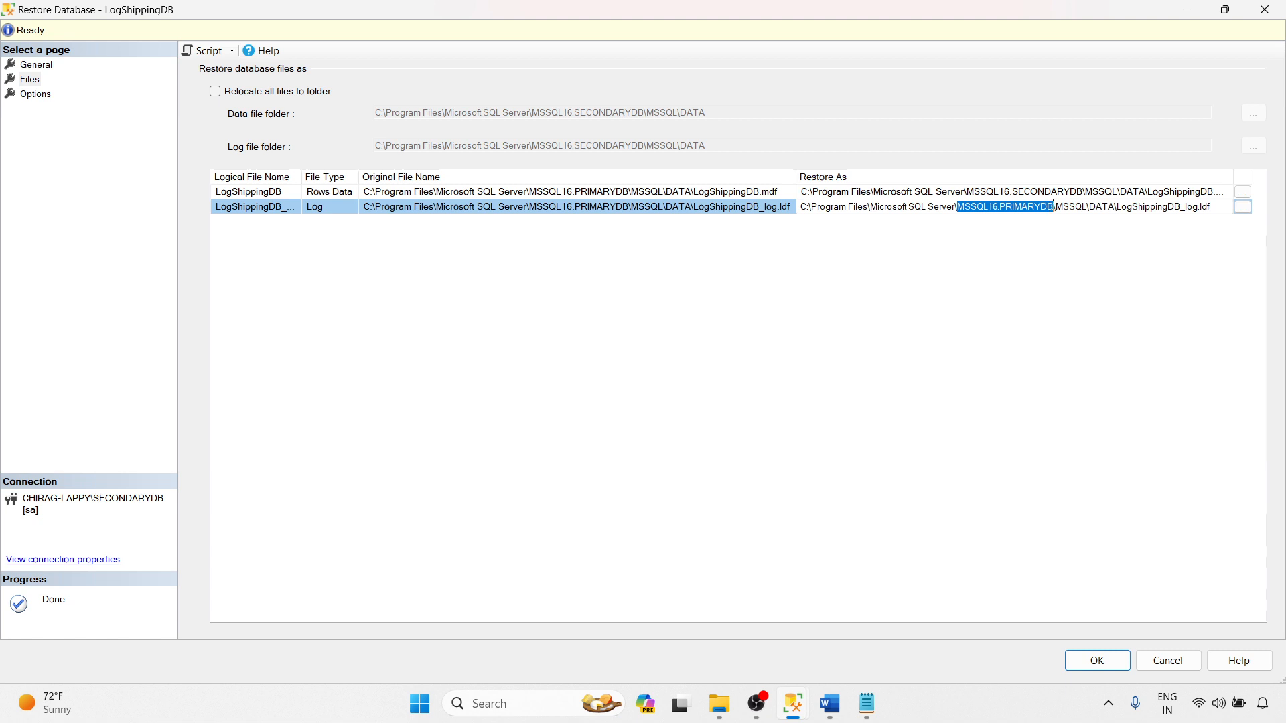
pyautogui.hotkey('ctrl', 'v')
pyautogui.click(975, 331)
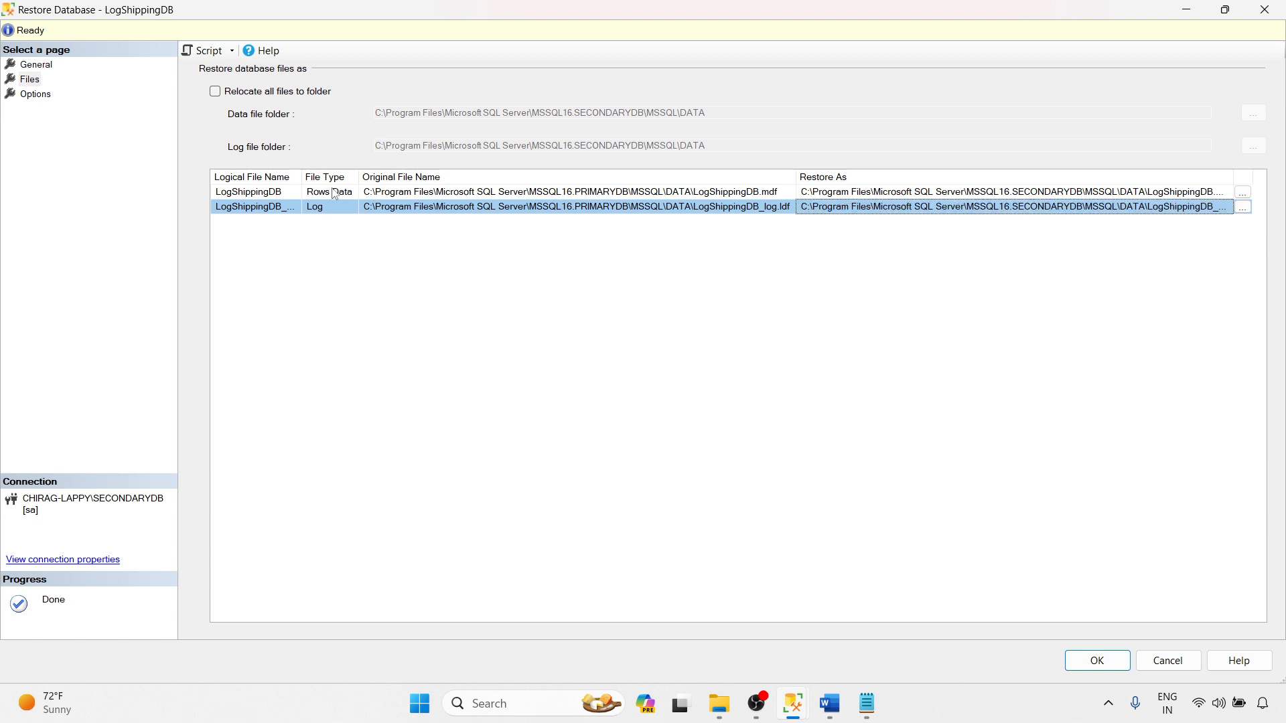
pyautogui.doubleClick(1234, 177)
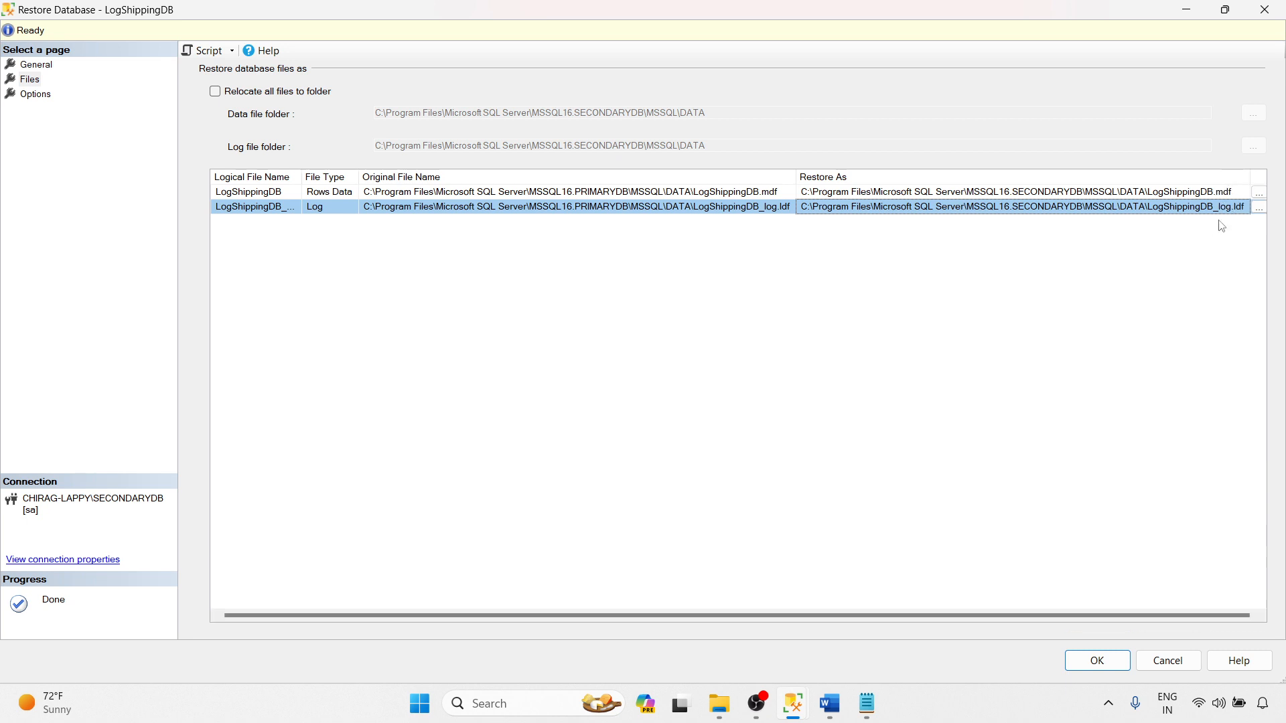
# - Set the recovery state to RESTORE WITH NORECOVERY and run the full restore of LogShippingDB
pyautogui.click(32, 95)
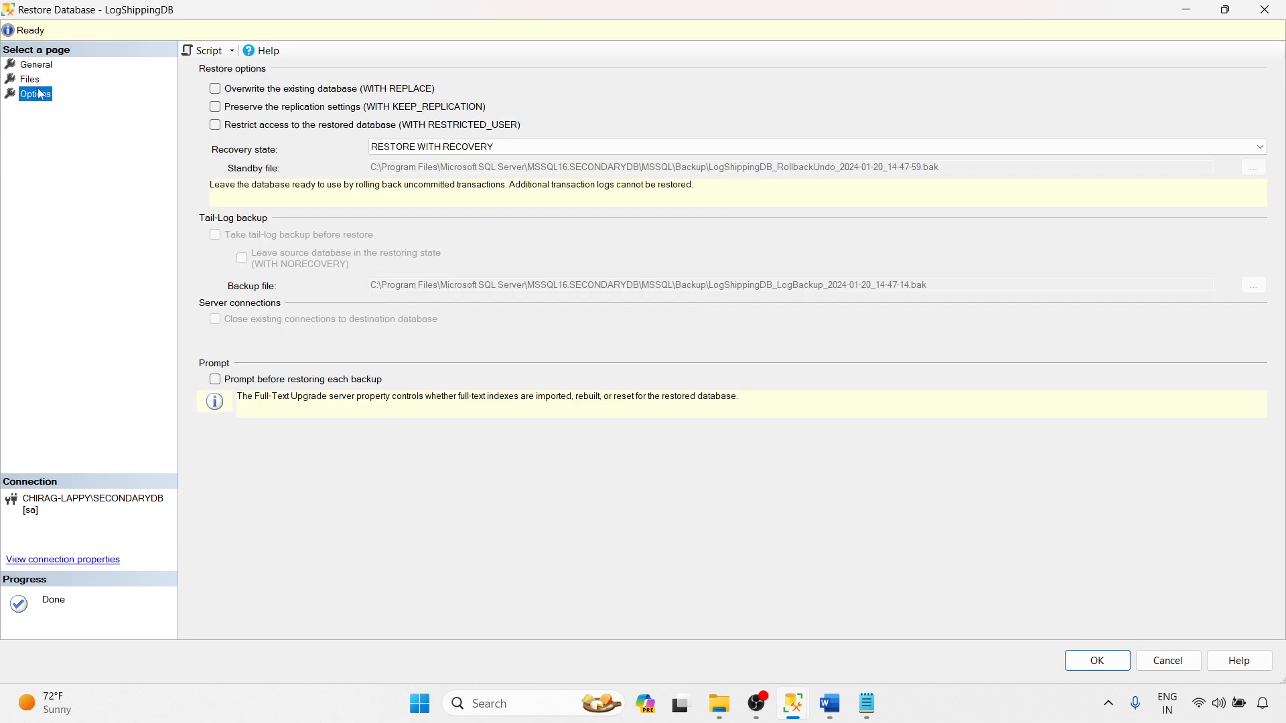
pyautogui.click(426, 149)
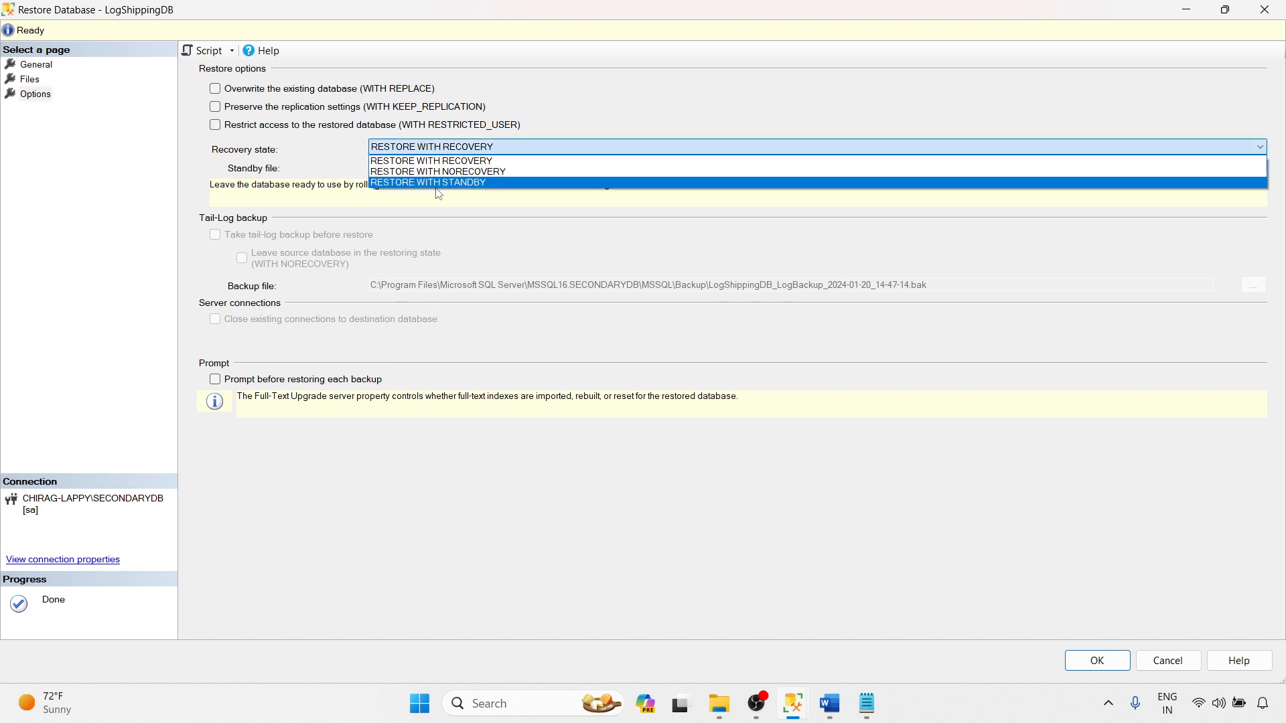
pyautogui.click(439, 172)
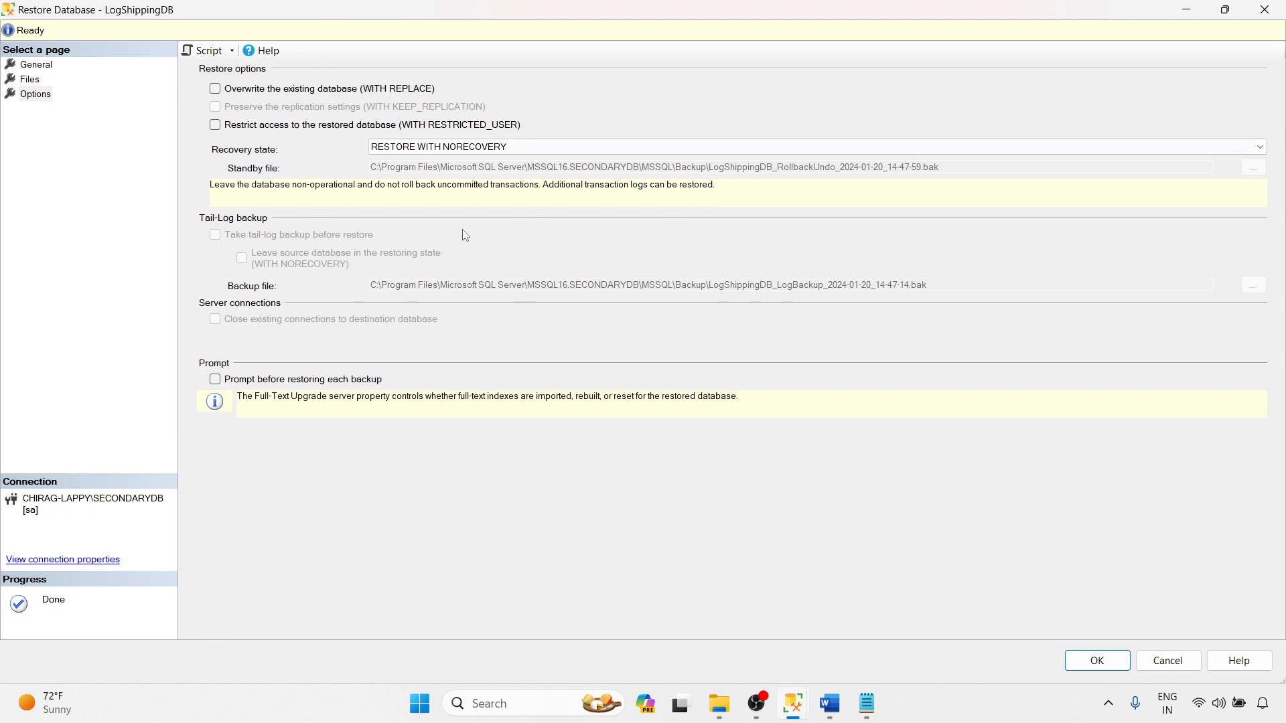
pyautogui.click(429, 146)
pyautogui.click(416, 180)
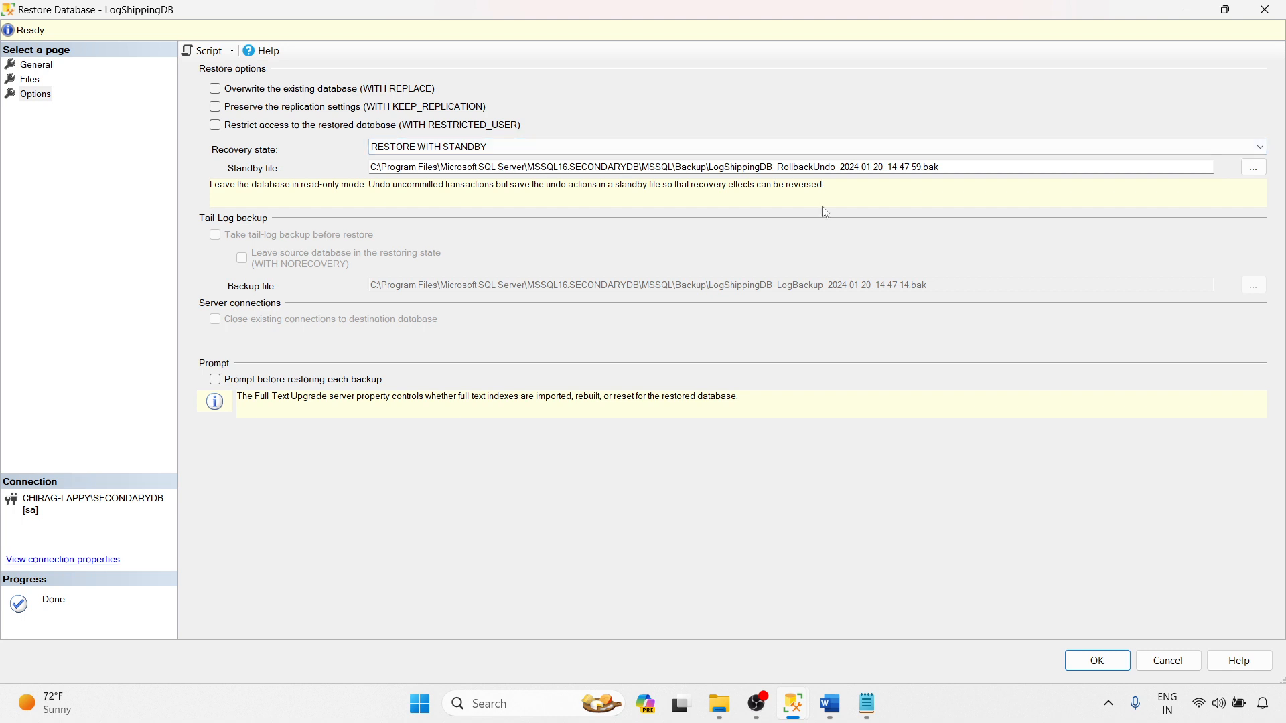
pyautogui.click(479, 148)
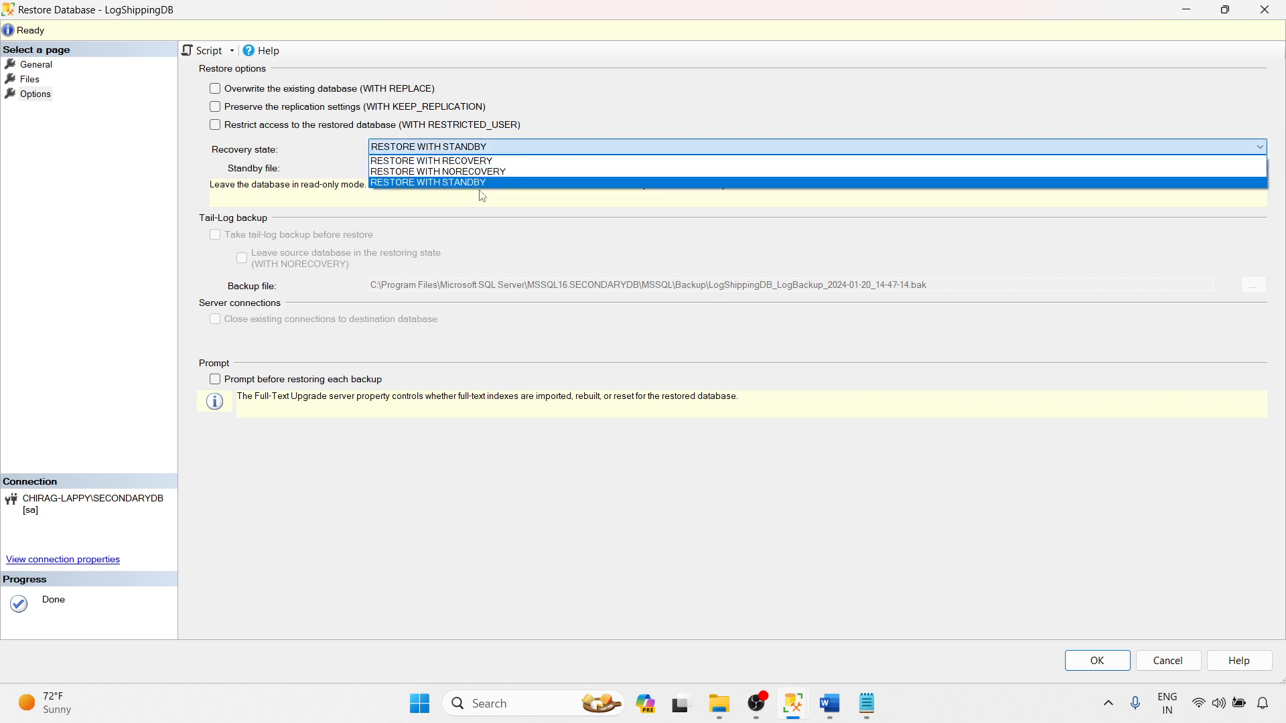
pyautogui.click(482, 170)
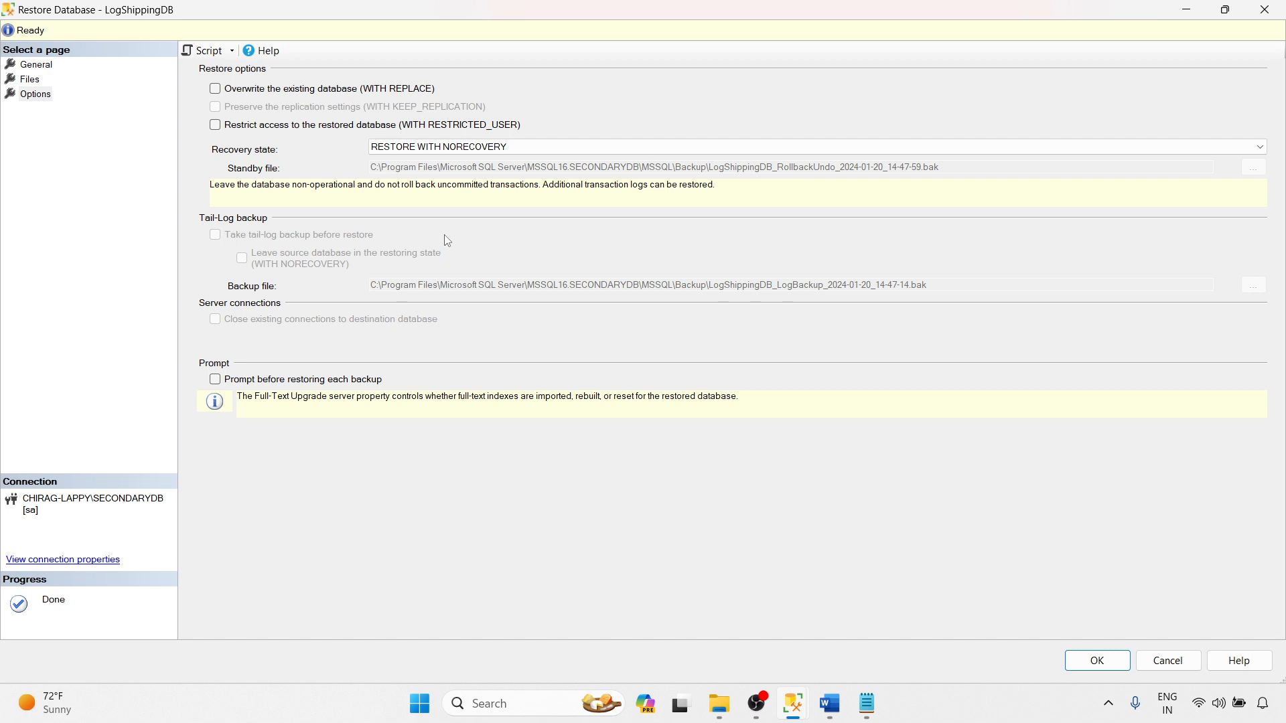
pyautogui.click(1099, 662)
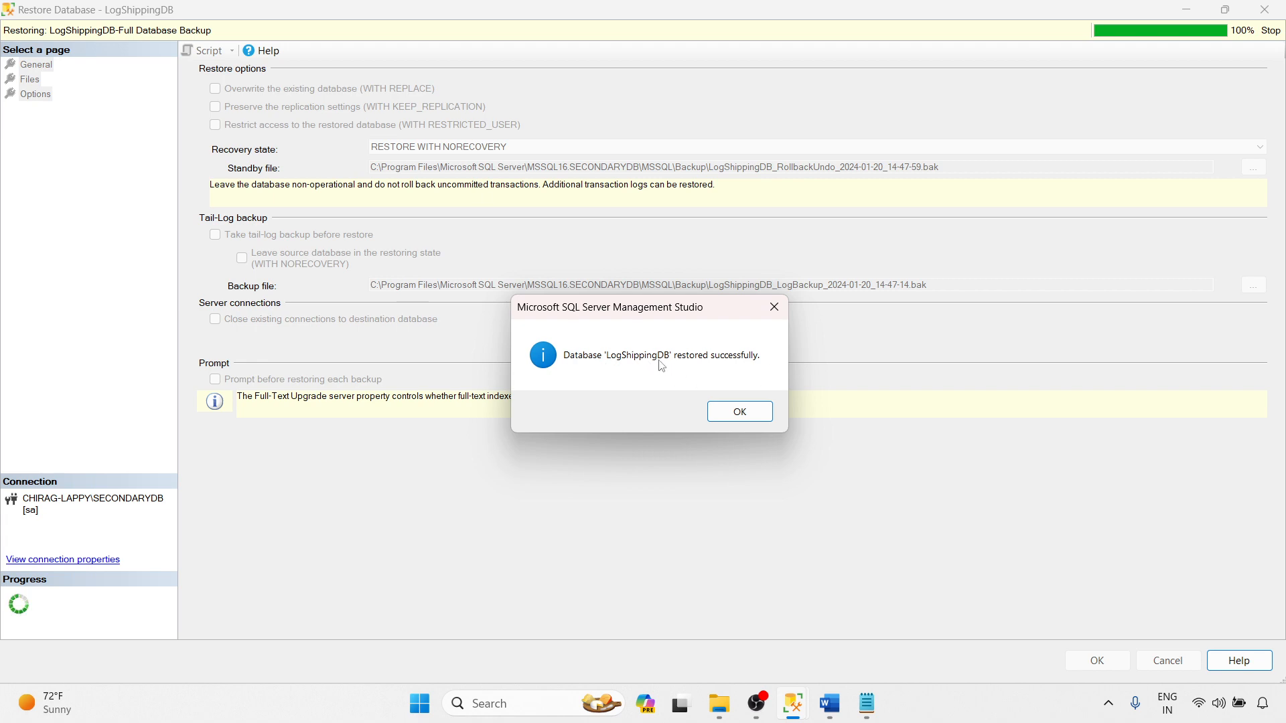
pyautogui.click(740, 411)
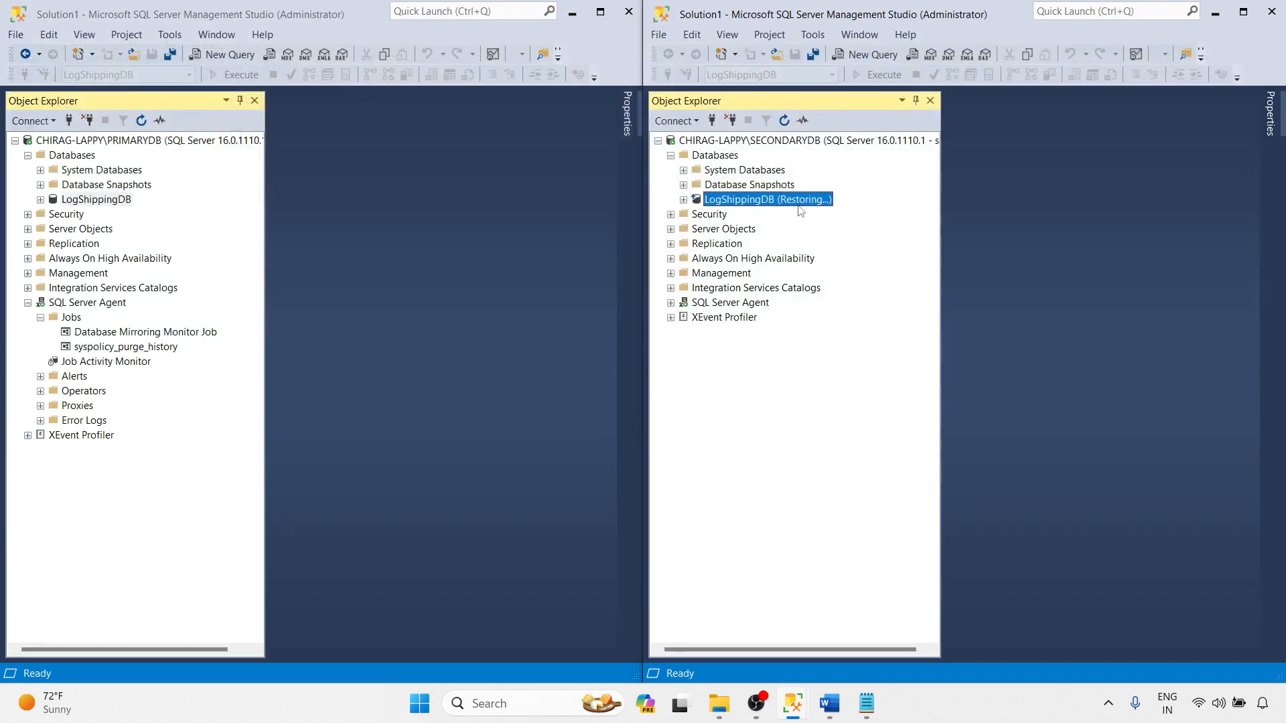
# - Refresh the databases on SECONDARYDB and start a transaction log restore of LogShippingDB with a device as the source
pyautogui.rightClick(715, 155)
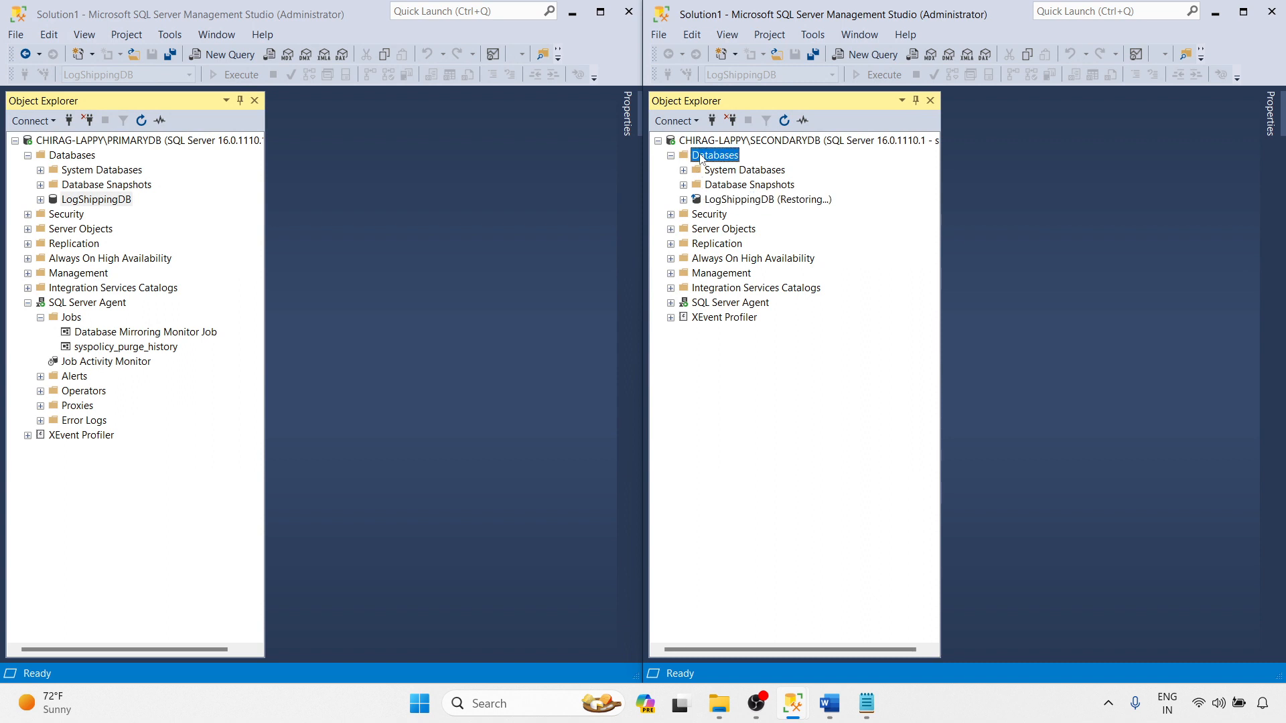
pyautogui.click(740, 333)
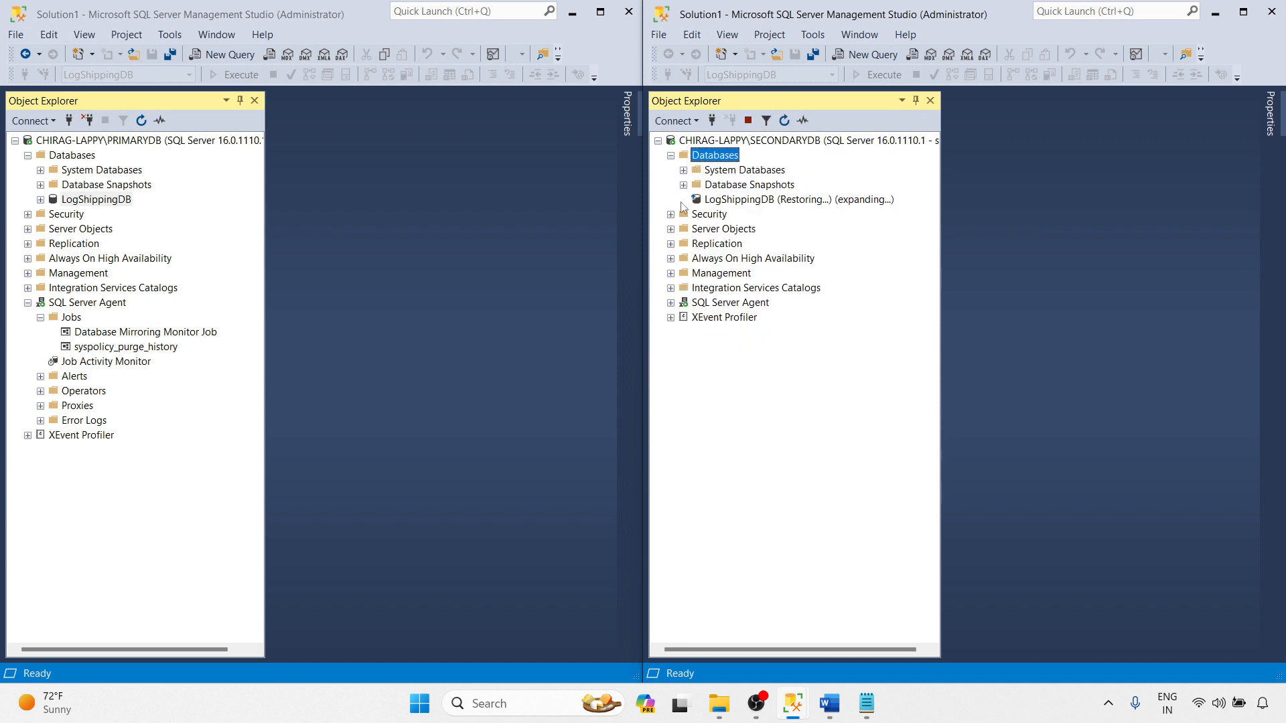
pyautogui.click(1202, 380)
pyautogui.rightClick(728, 200)
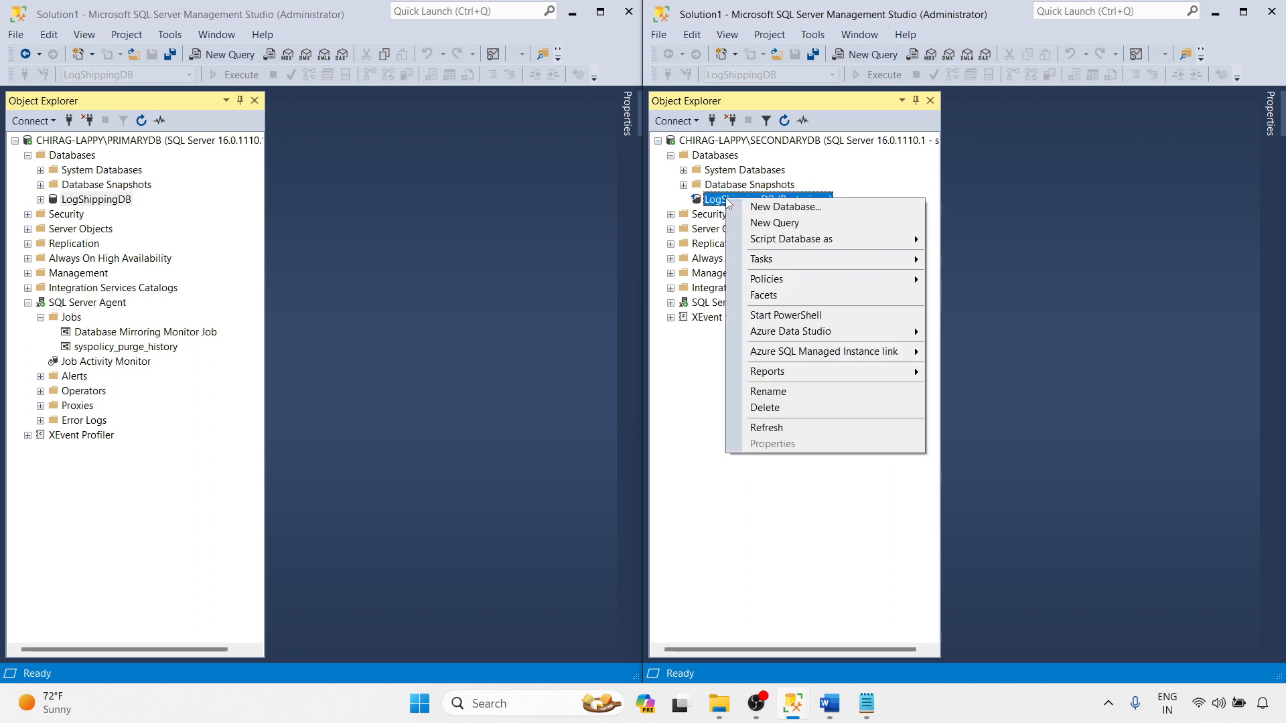
pyautogui.moveTo(764, 259)
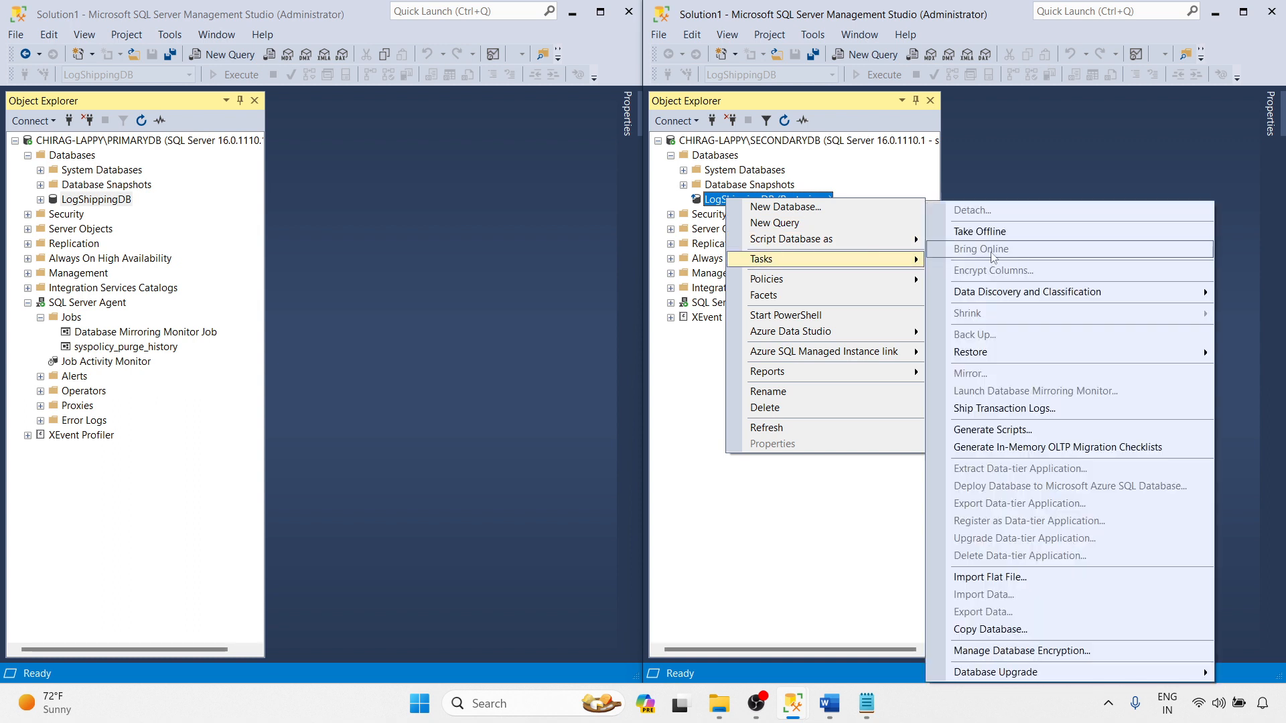
pyautogui.moveTo(978, 352)
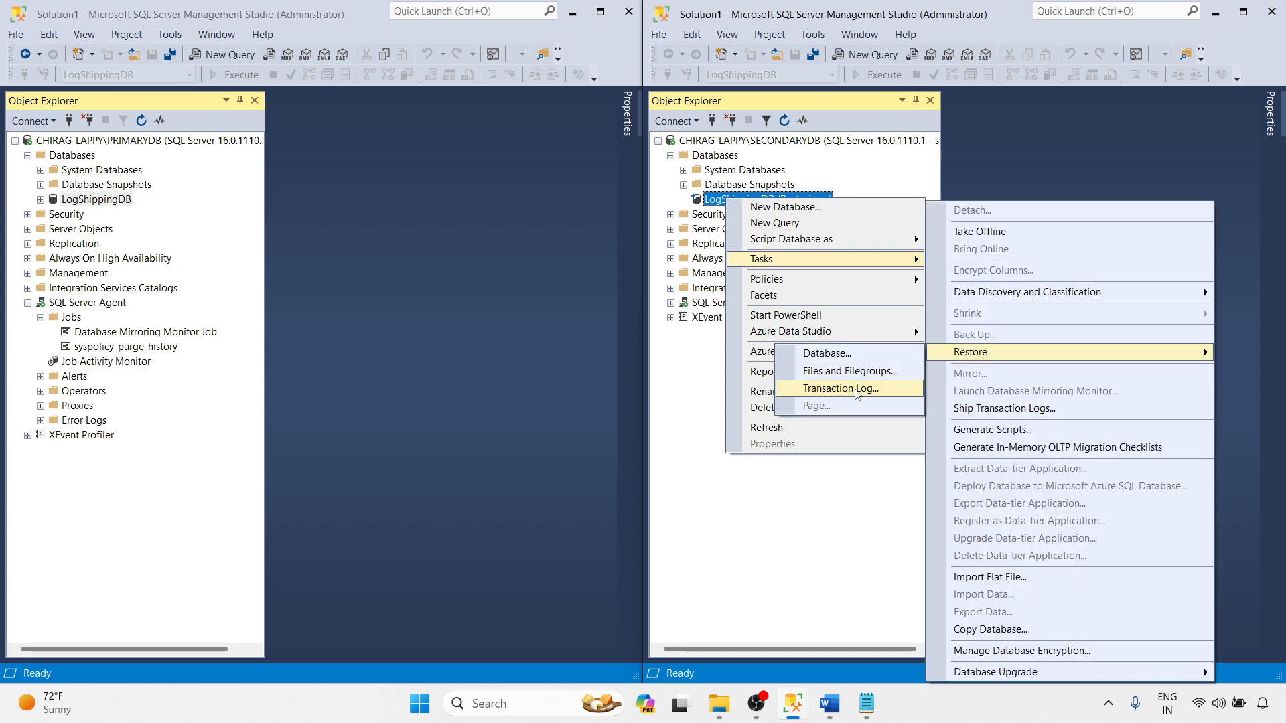
pyautogui.click(843, 388)
pyautogui.click(516, 245)
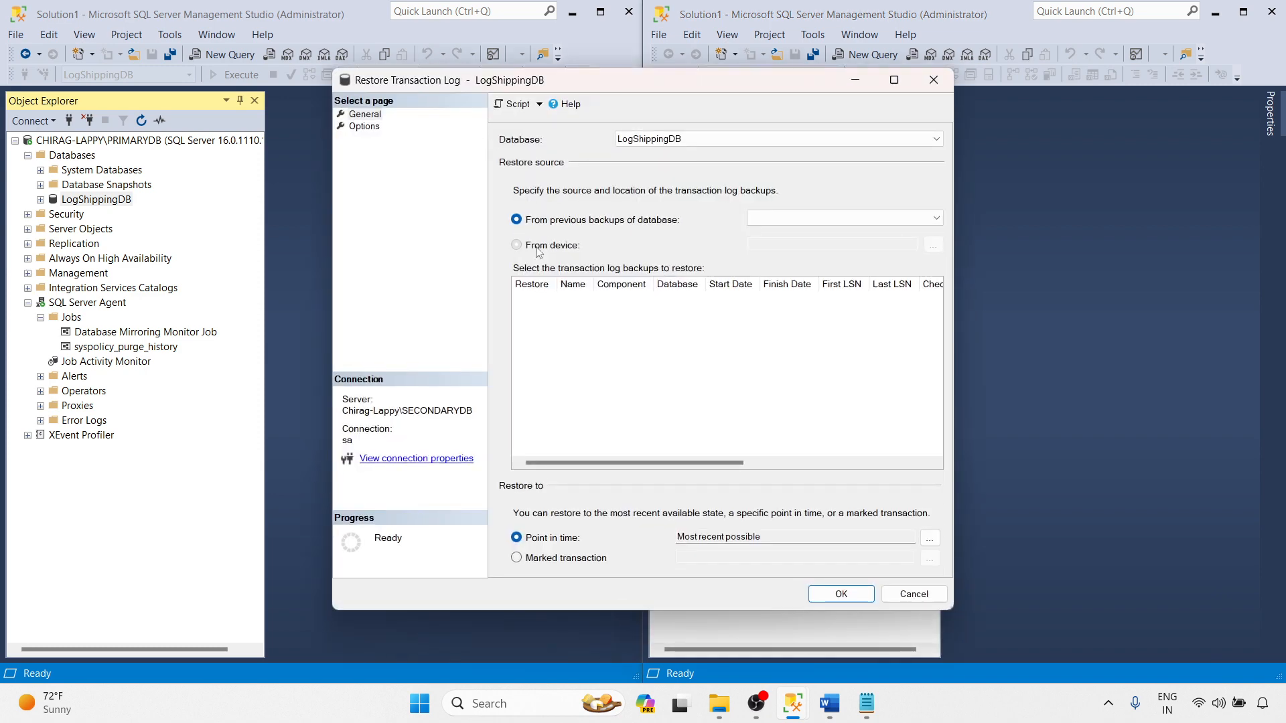
# - Add D:\LogShipReceive\LogShippingDB.trn as the backup media for the transaction log restore
pyautogui.click(931, 248)
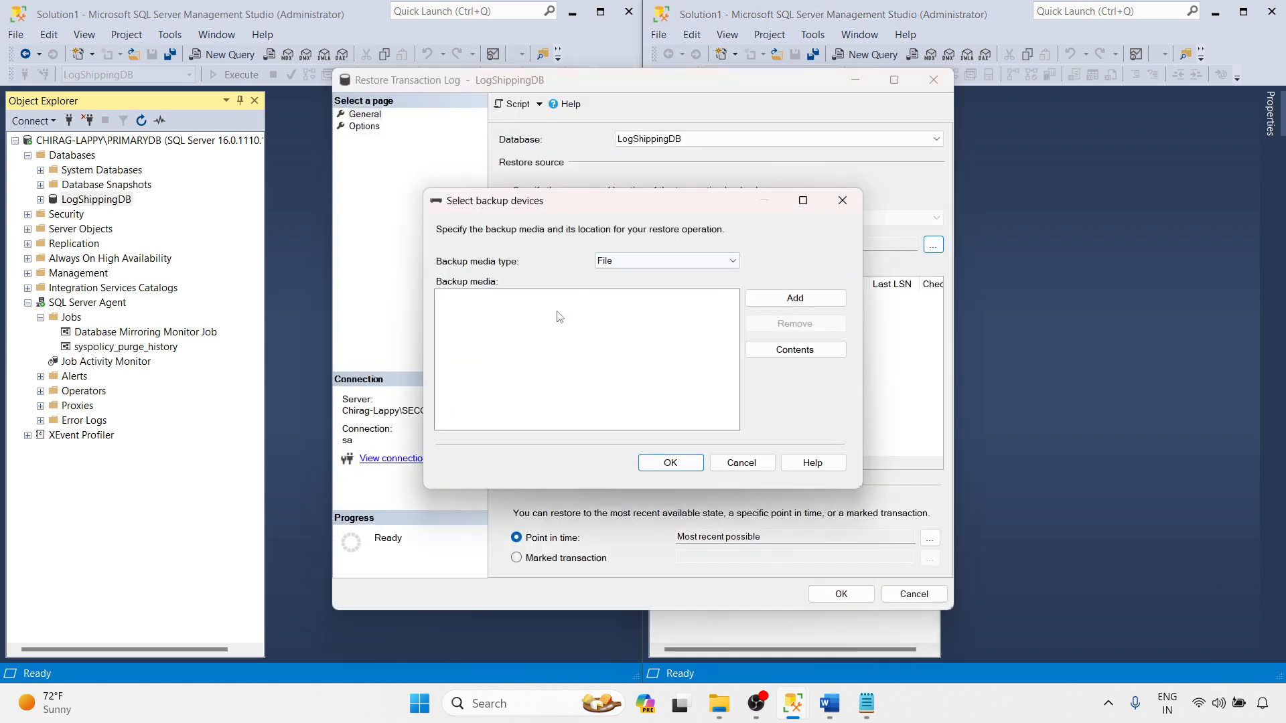
pyautogui.click(795, 298)
pyautogui.scroll(-15, 371, 452)
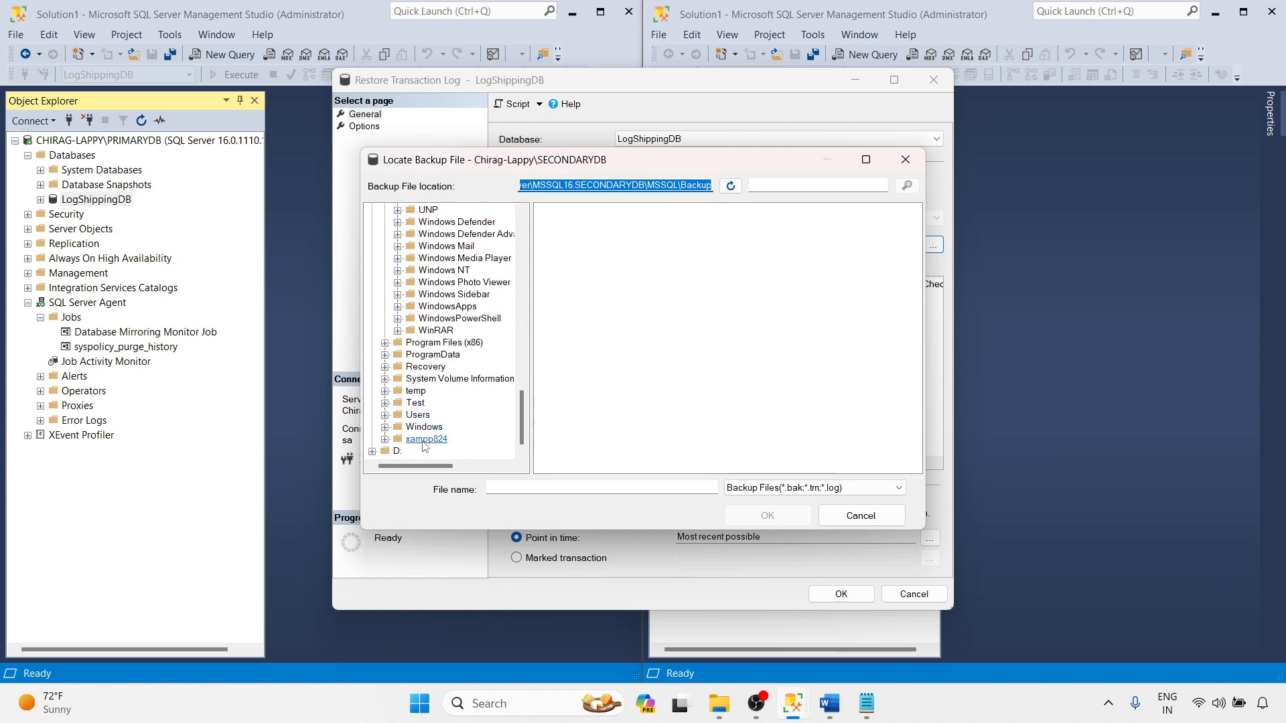
pyautogui.click(372, 452)
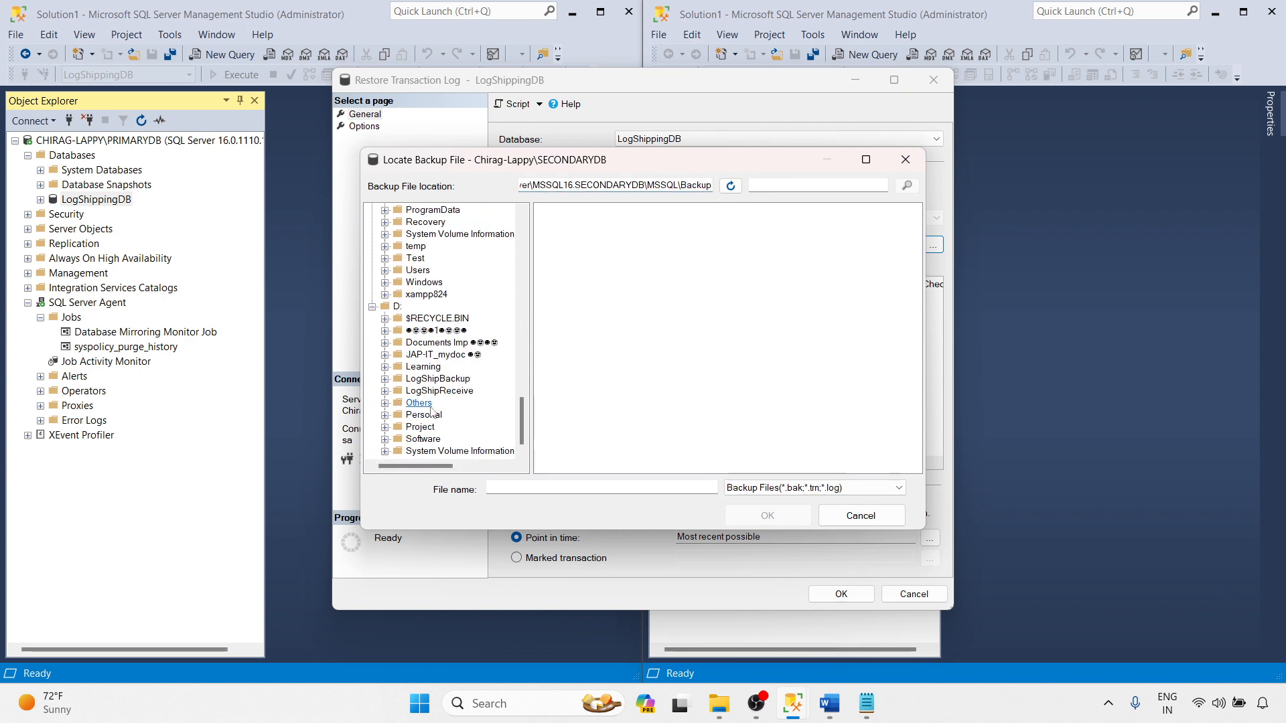
pyautogui.click(451, 395)
pyautogui.click(590, 226)
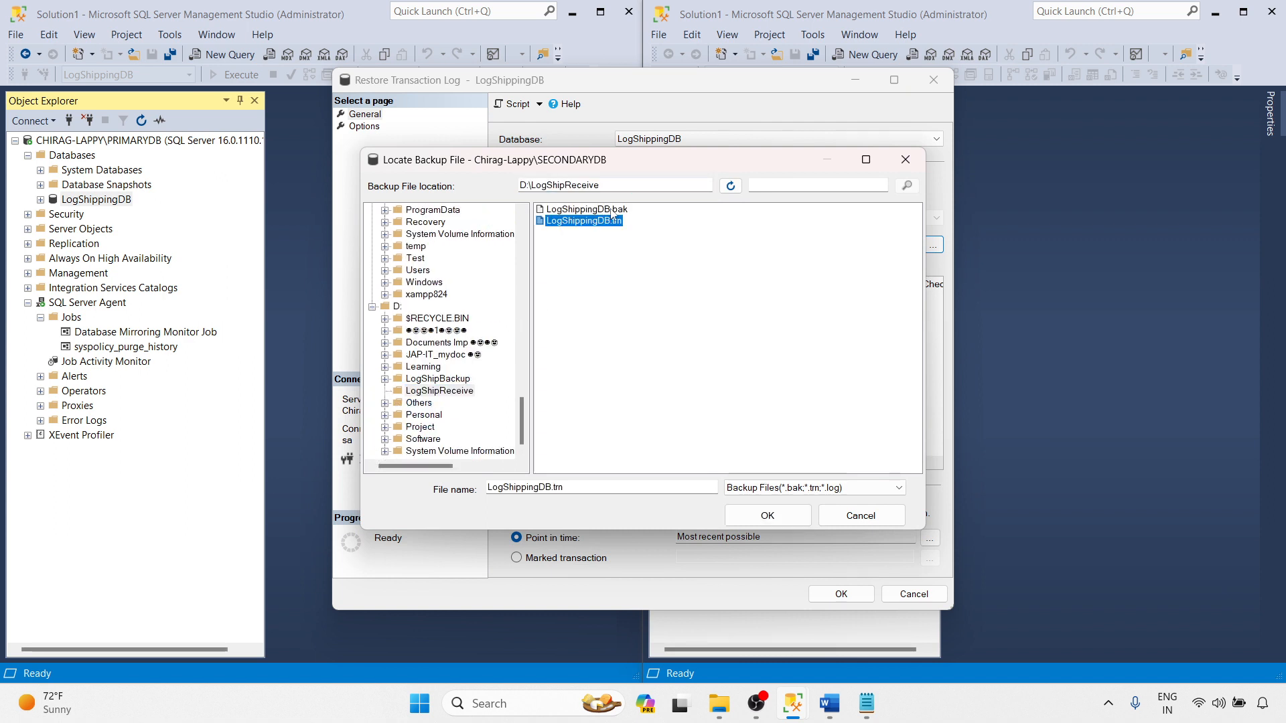
pyautogui.click(770, 515)
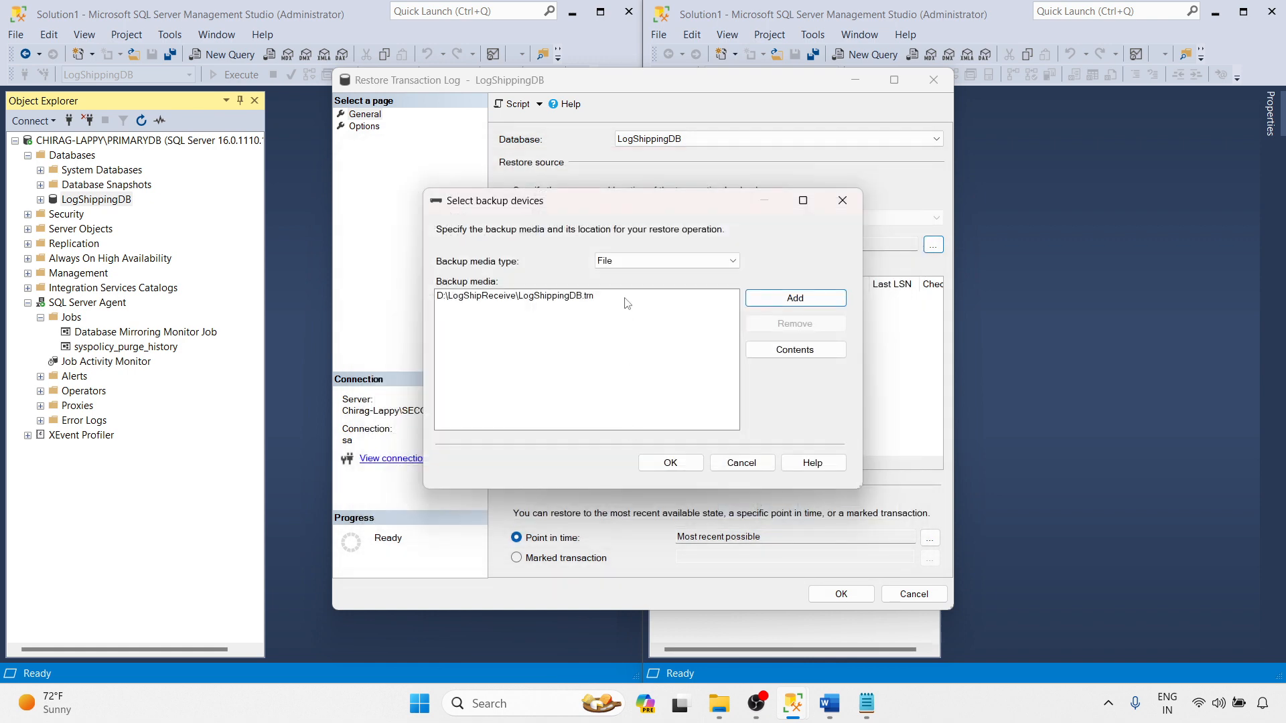
pyautogui.click(670, 463)
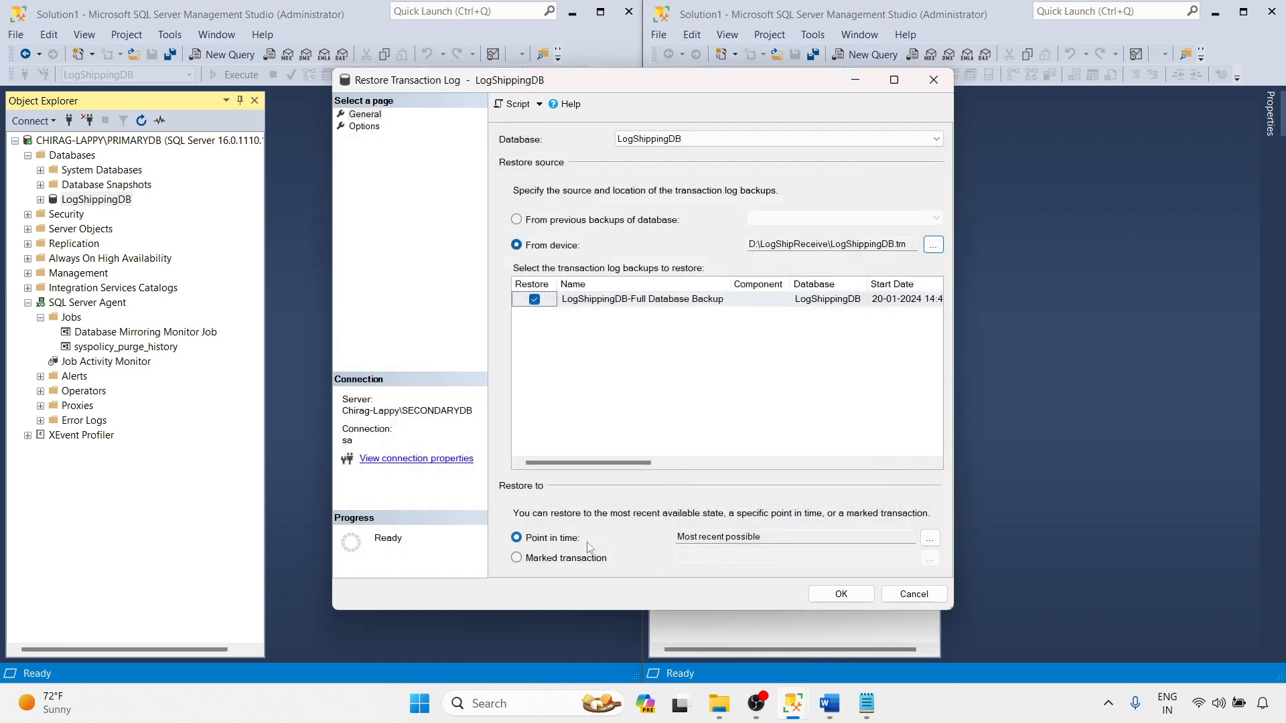
# - Set the transaction log restore to RESTORE WITH NORECOVERY and run it
pyautogui.click(363, 127)
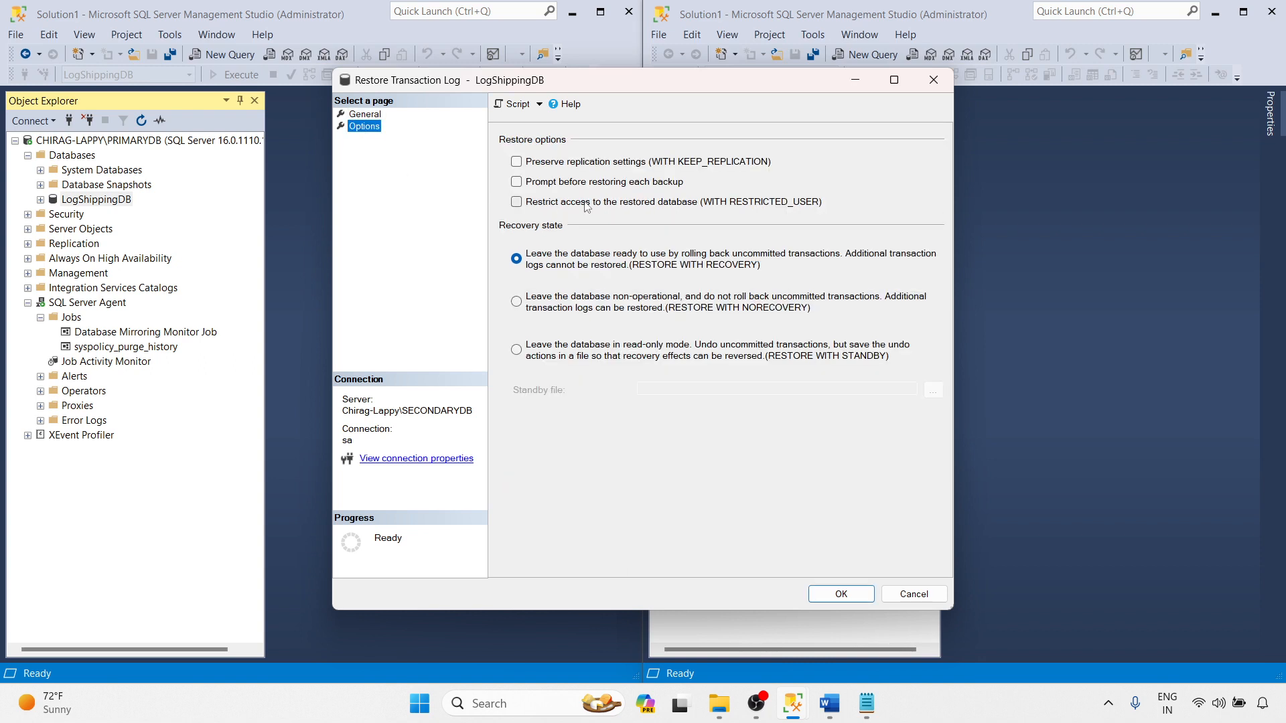
pyautogui.click(766, 310)
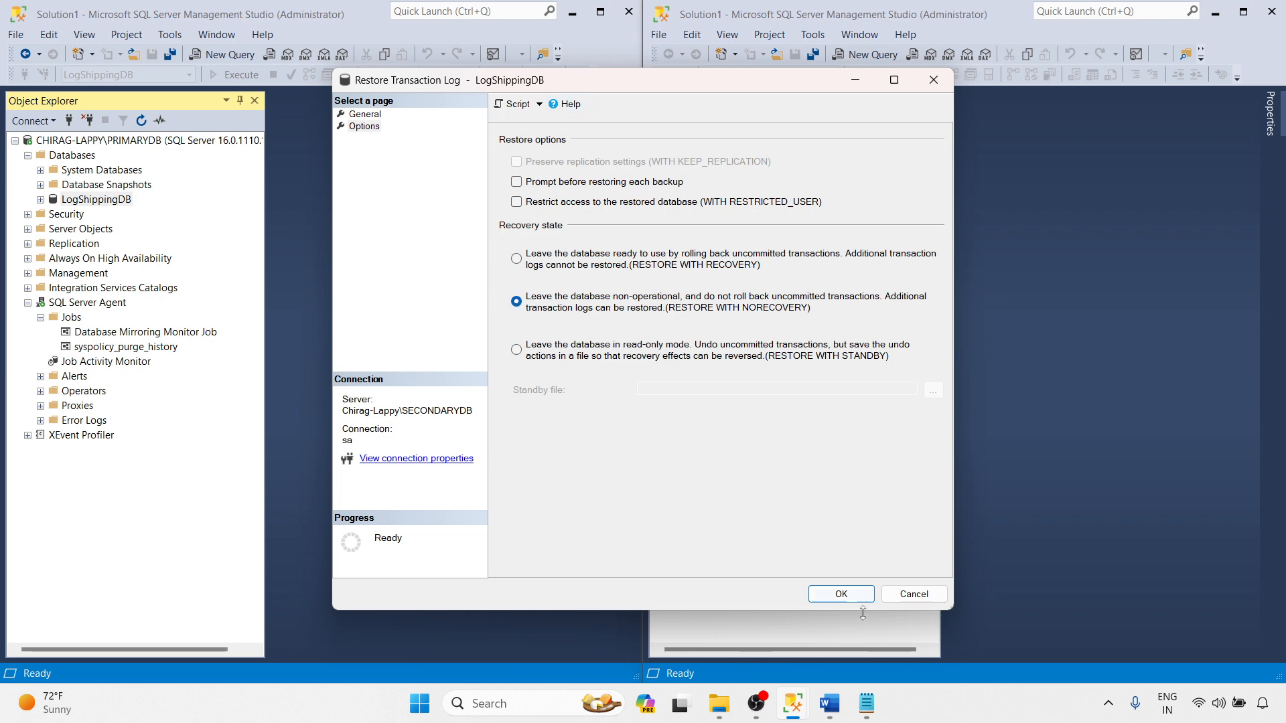
pyautogui.click(846, 598)
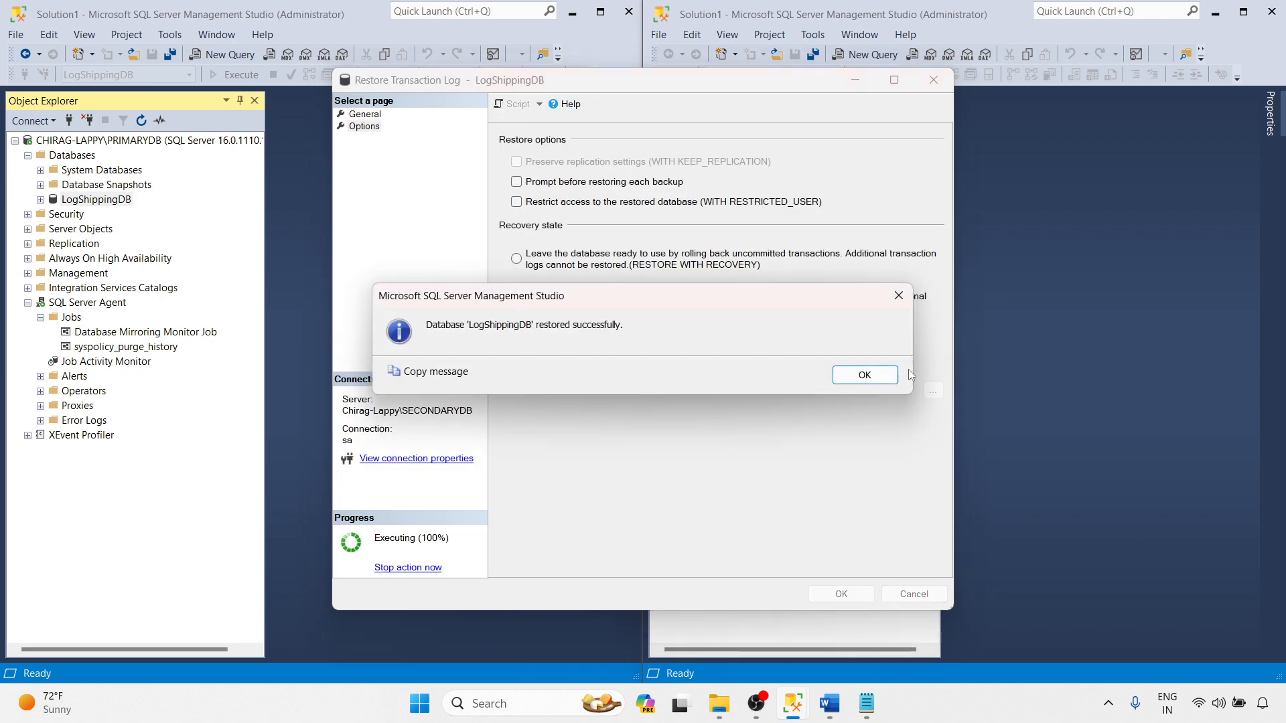
pyautogui.click(864, 376)
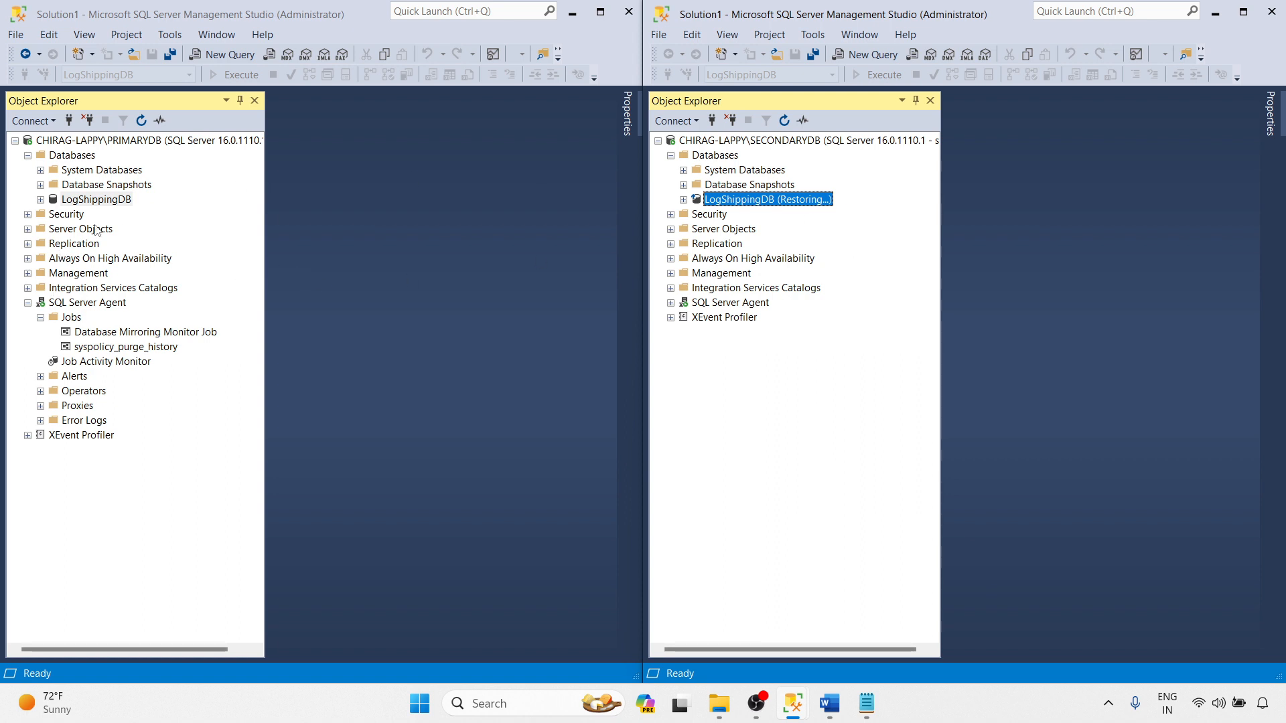
# - Expand SQL Server Agent on SECONDARYDB and open the database properties of LogShippingDB on PRIMARYDB
pyautogui.click(671, 303)
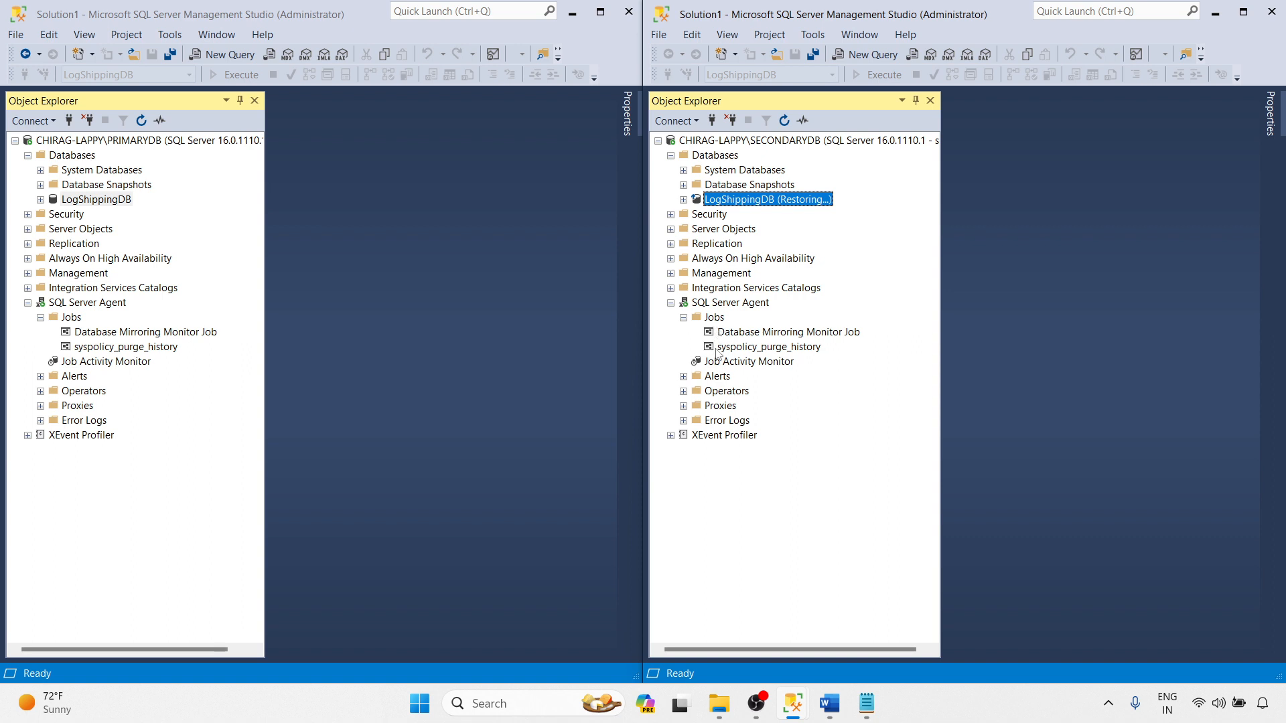
pyautogui.rightClick(91, 201)
pyautogui.moveTo(134, 263)
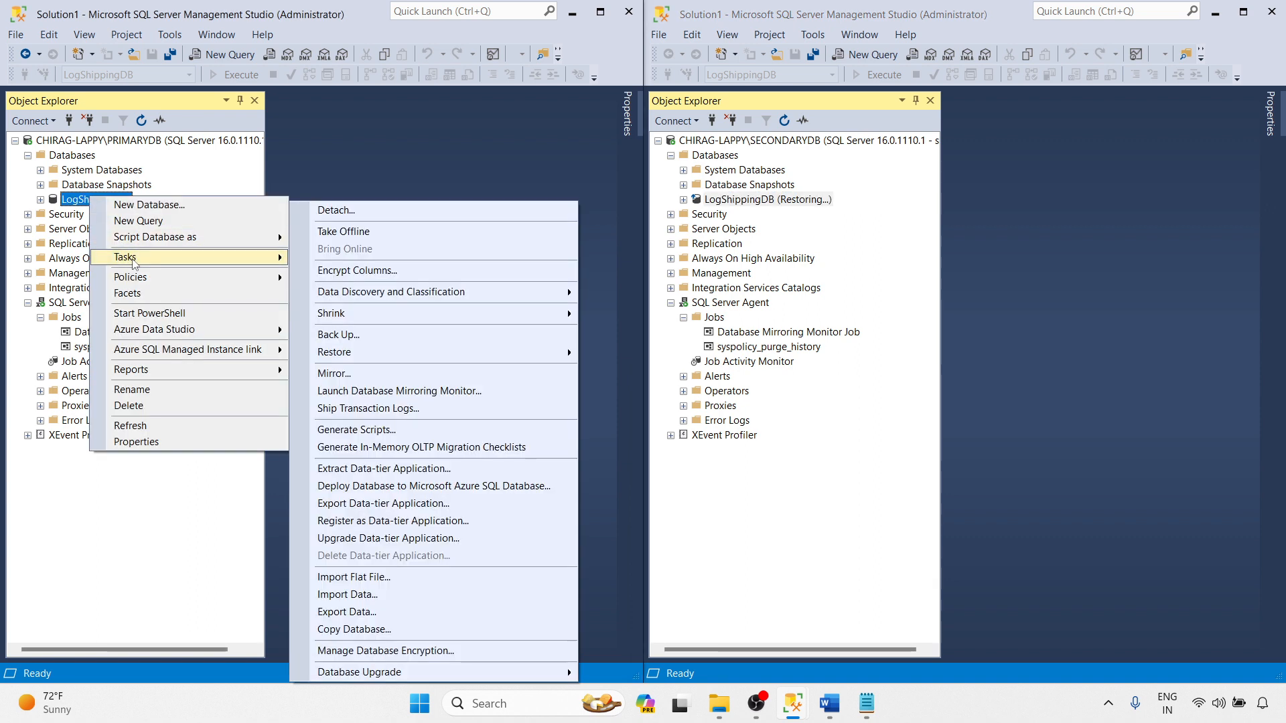
pyautogui.click(134, 442)
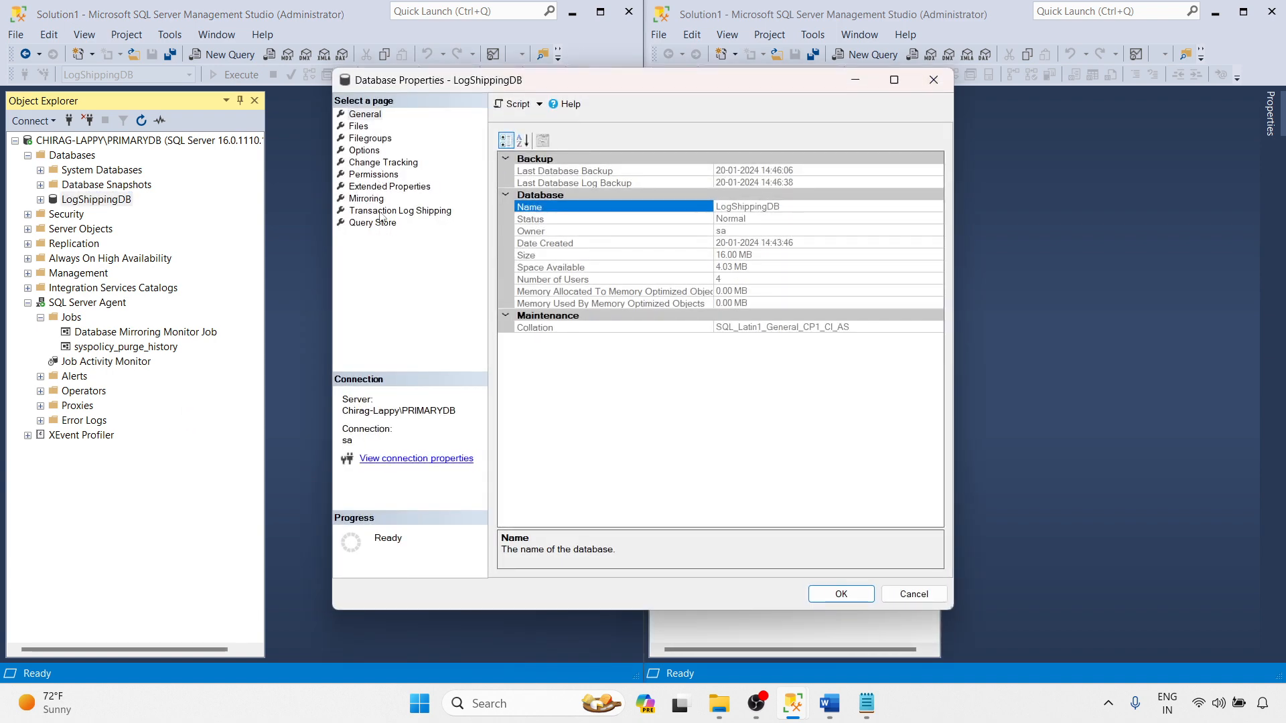
# - Enable LogShippingDB as a primary database in a log shipping configuration
pyautogui.click(381, 211)
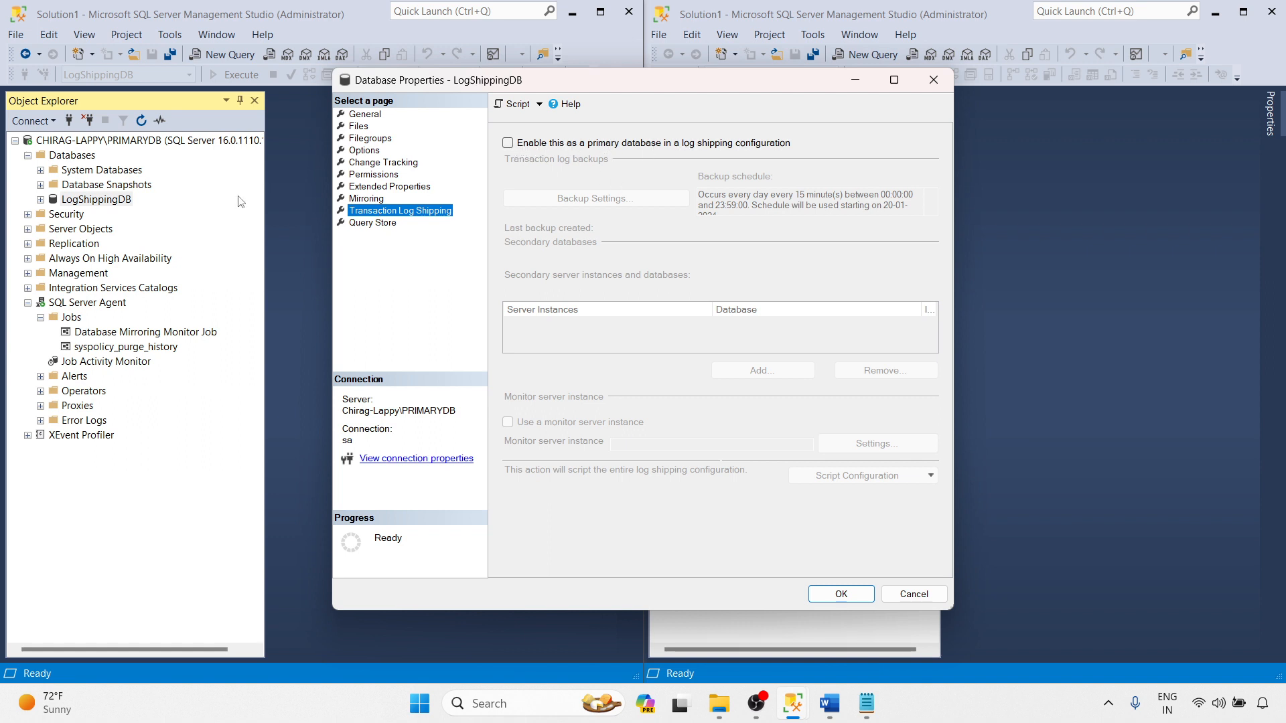
pyautogui.moveTo(501, 89); pyautogui.dragTo(397, 156)
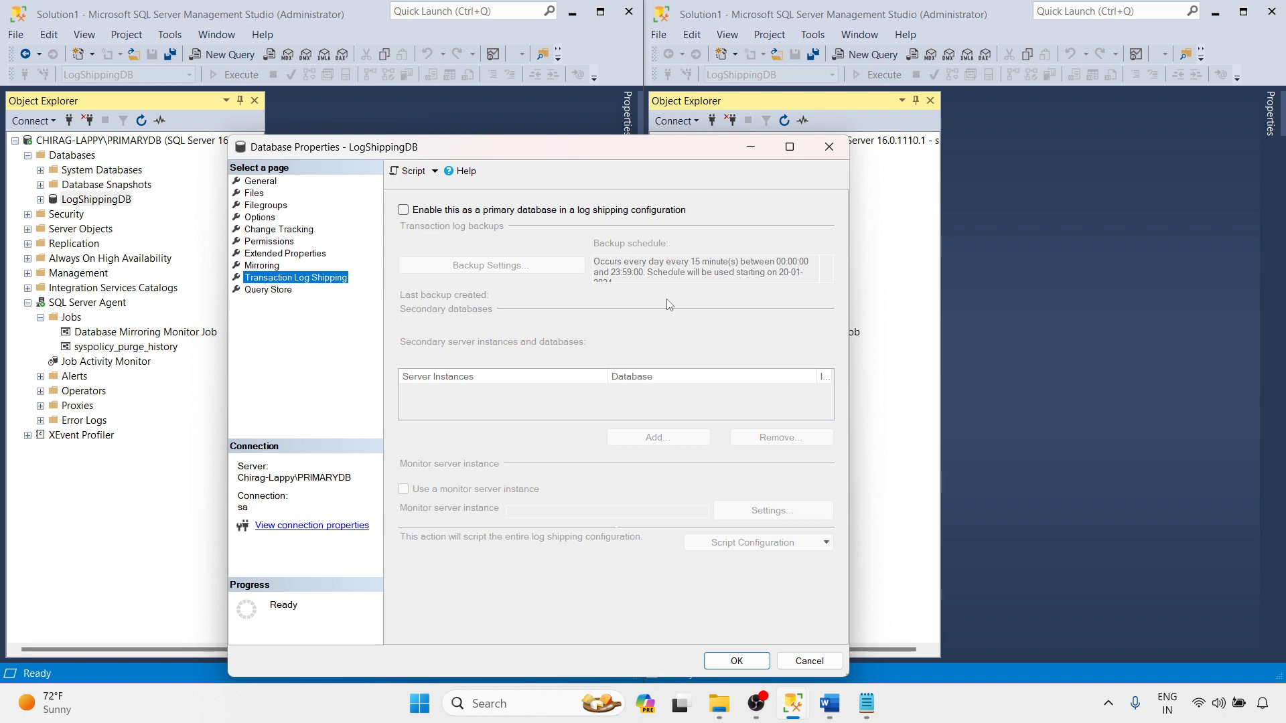
pyautogui.click(453, 212)
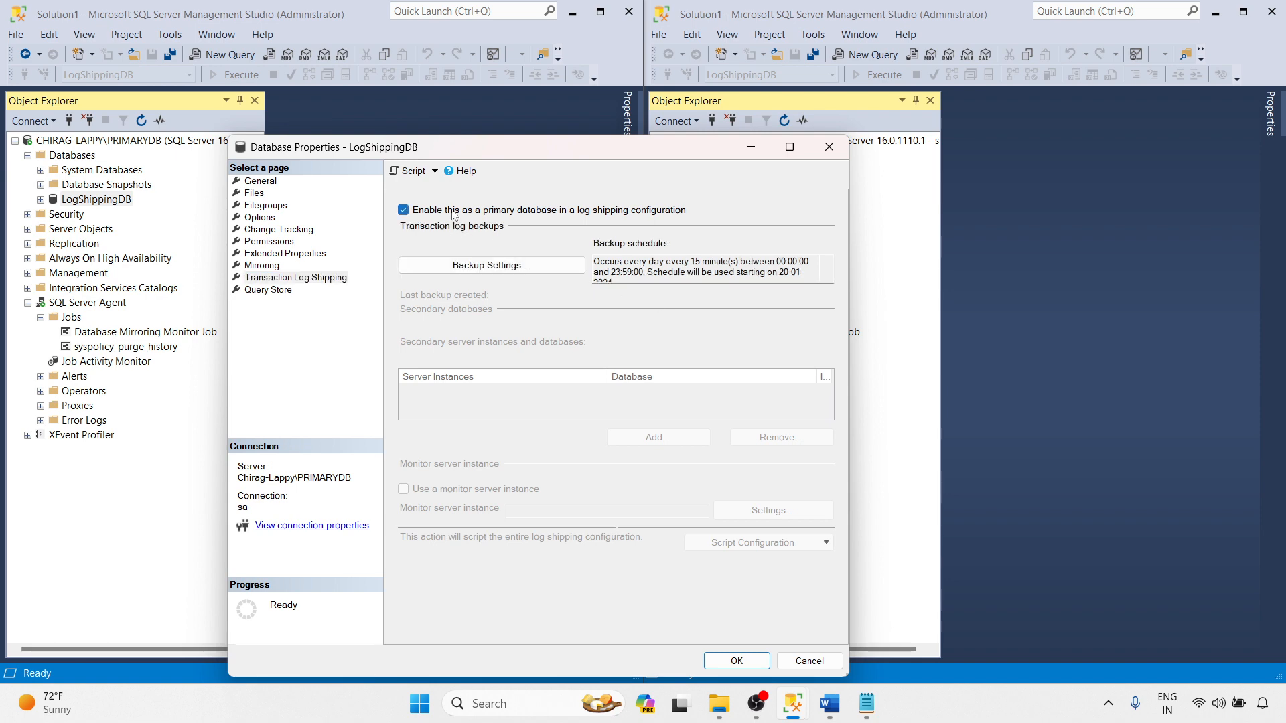
# - In the transaction log backup settings, set the network path to the backup folder to the LogShipBackup share listed in Notepad
pyautogui.click(465, 266)
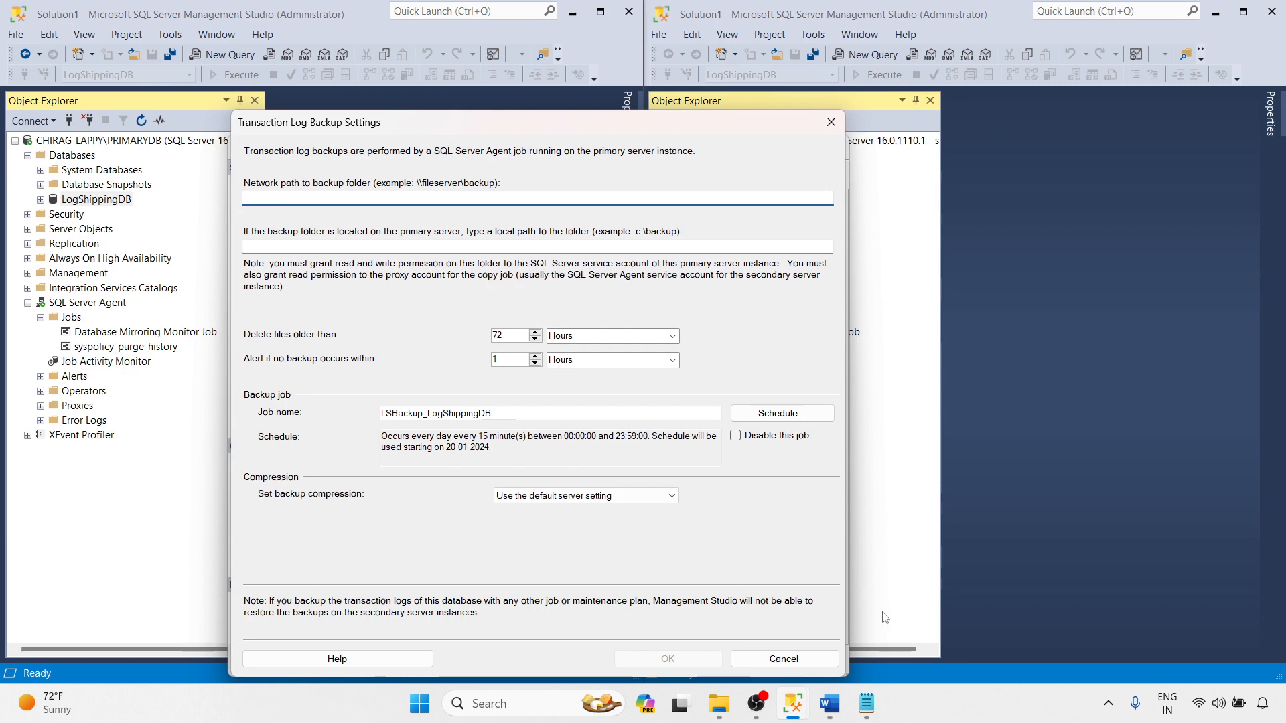
pyautogui.click(868, 703)
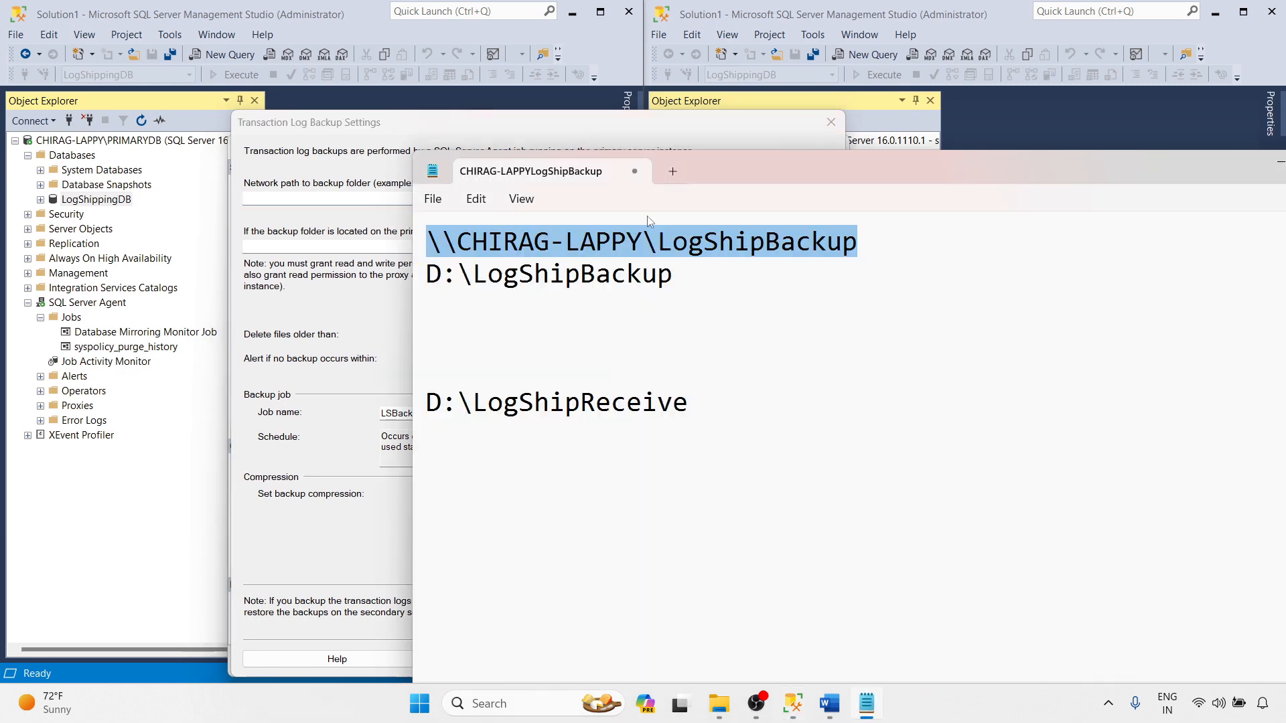
pyautogui.click(315, 196)
pyautogui.write('\\\\CHIRAG-LAPPY\\LogShipBackup')
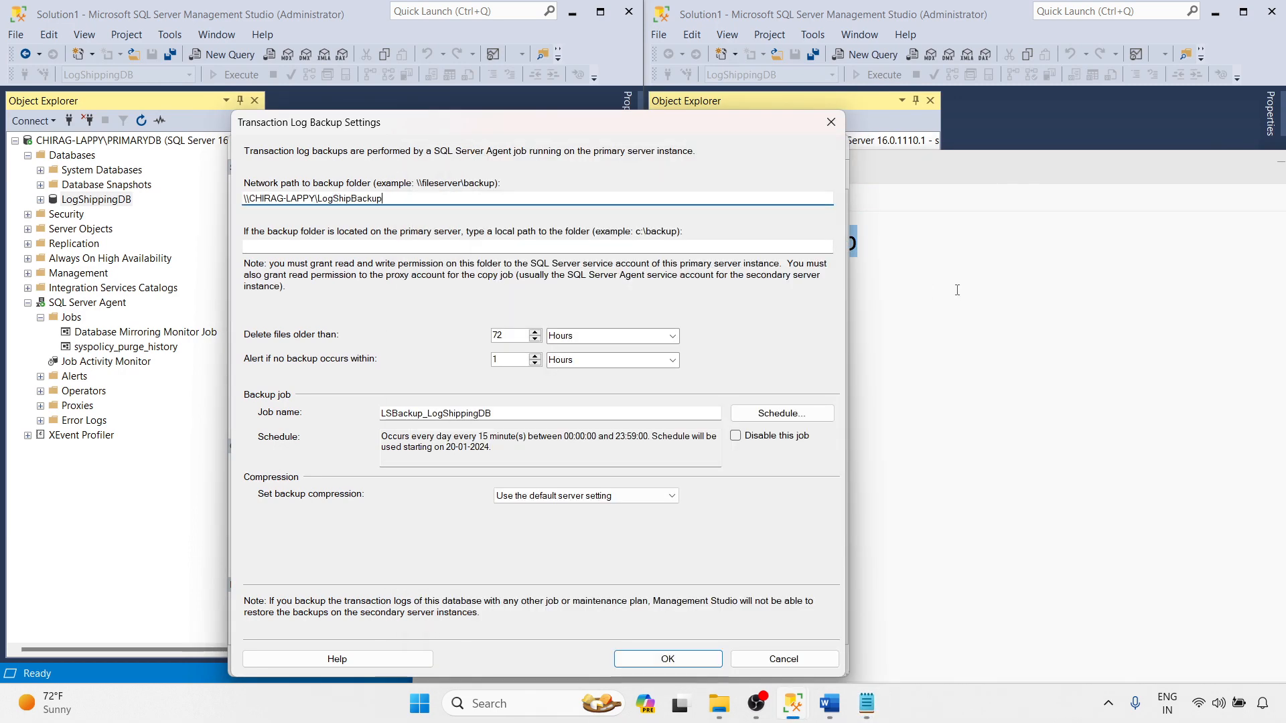
# - Copy D:\LogShipBackup from the Notepad notes and enter it as the local path to the backup folder on the primary server
pyautogui.click(1007, 275)
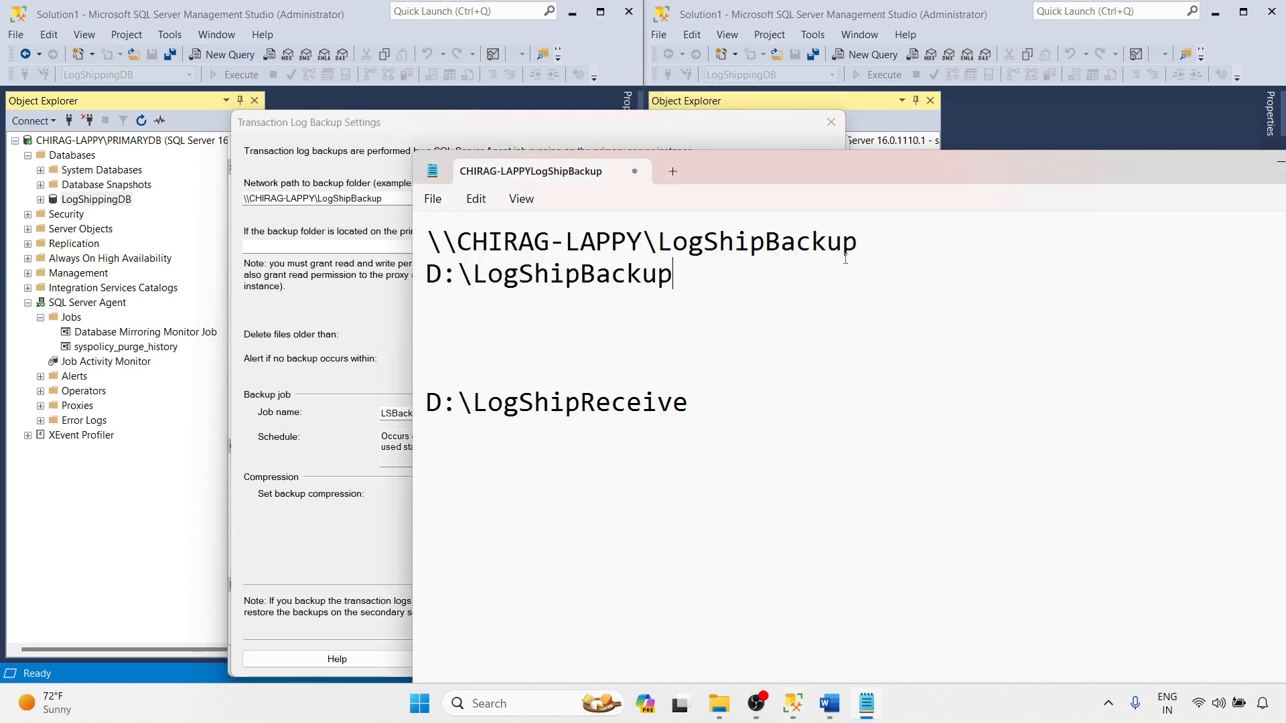
pyautogui.moveTo(673, 274); pyautogui.dragTo(424, 275)
pyautogui.hotkey('ctrl', 'c')
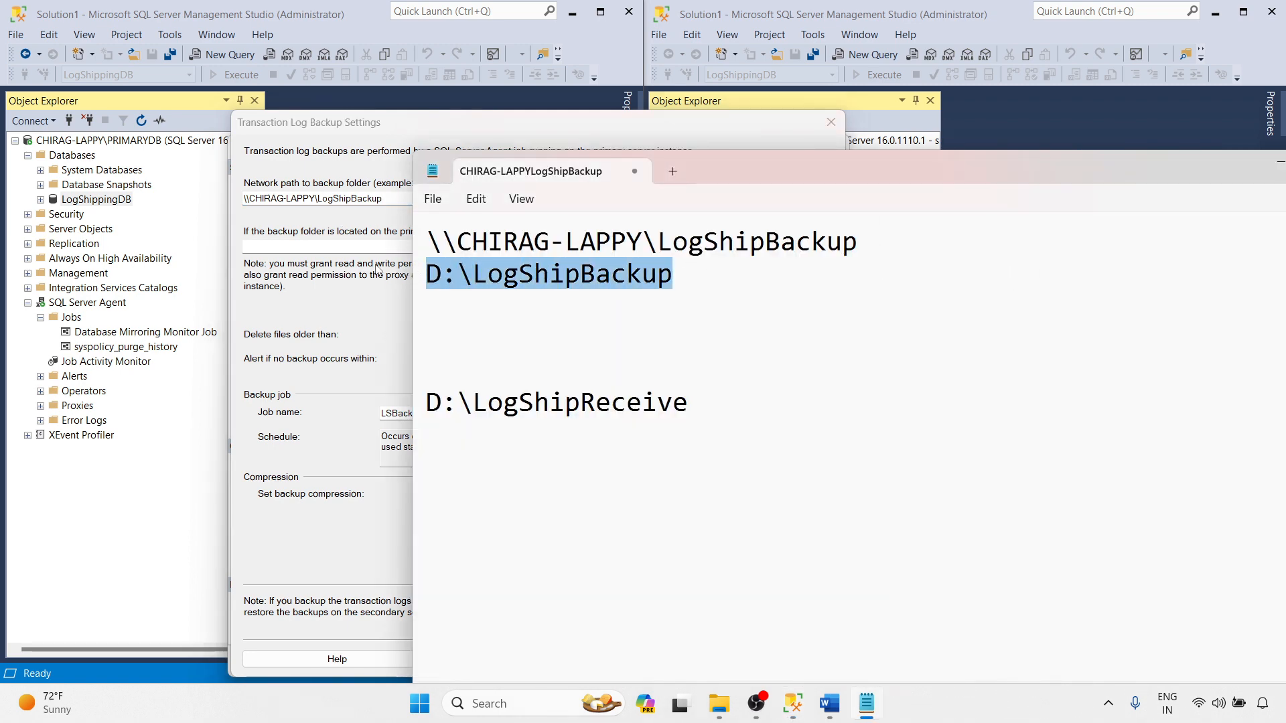
pyautogui.click(355, 245)
pyautogui.hotkey('ctrl', 'v')
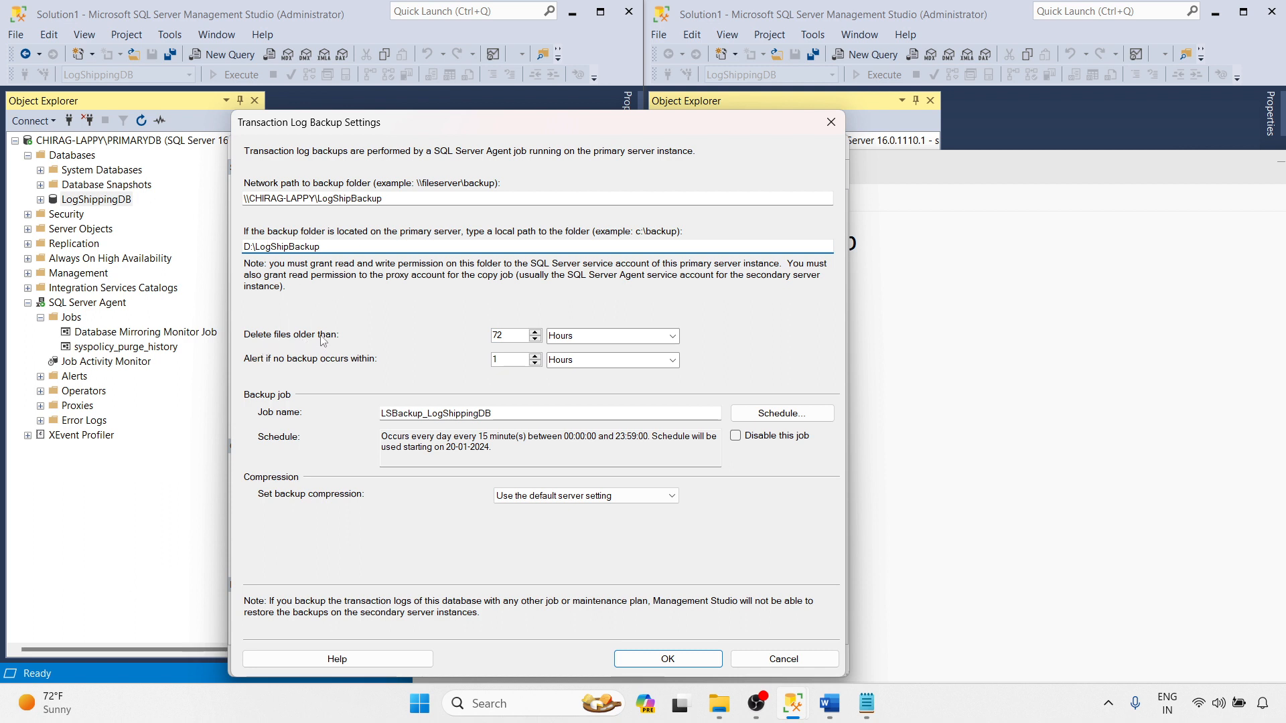
# - Schedule the LSBackup_LogShippingDB backup job to occur every 2 minutes and accept the transaction log backup settings
pyautogui.doubleClick(505, 333)
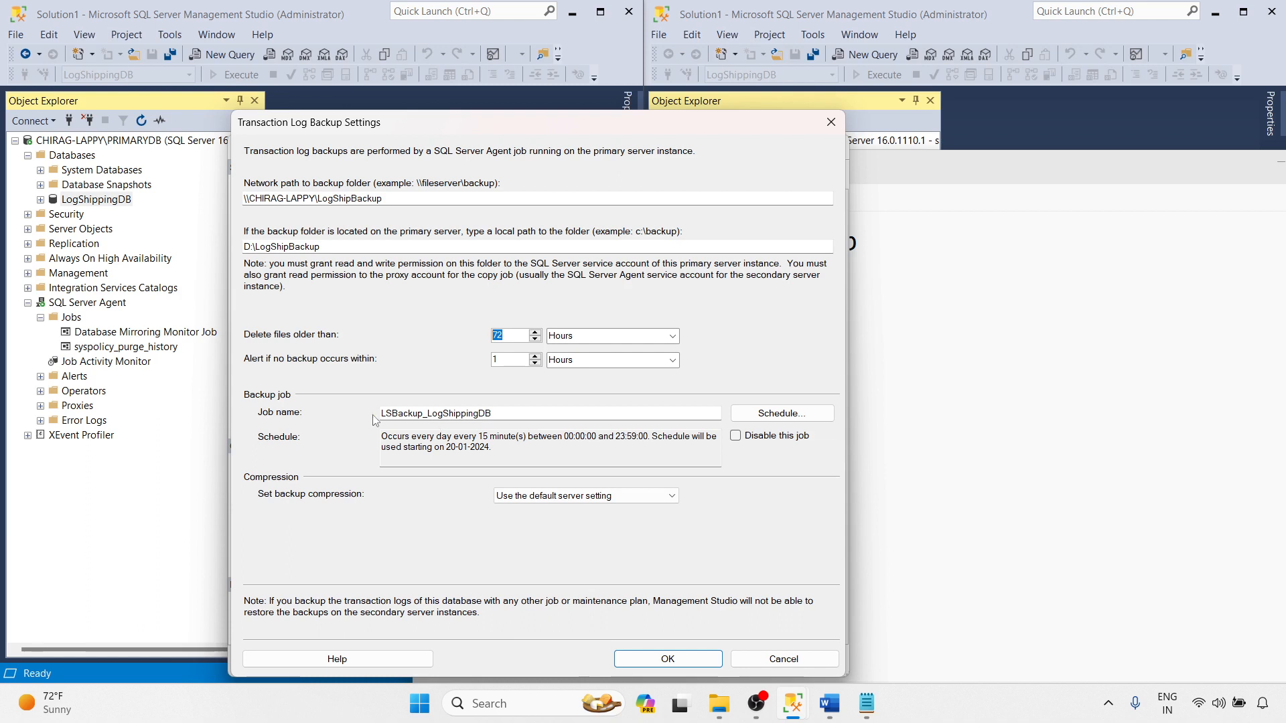
pyautogui.click(509, 417)
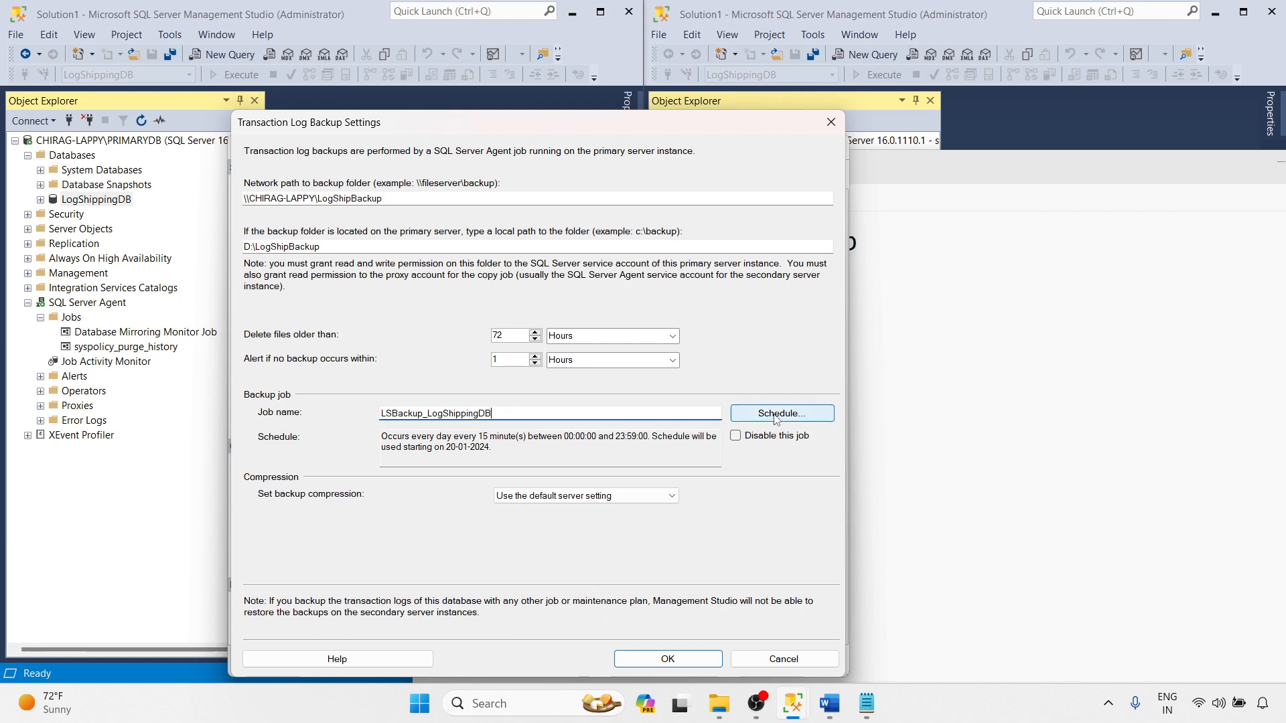
pyautogui.moveTo(478, 436); pyautogui.dragTo(553, 437)
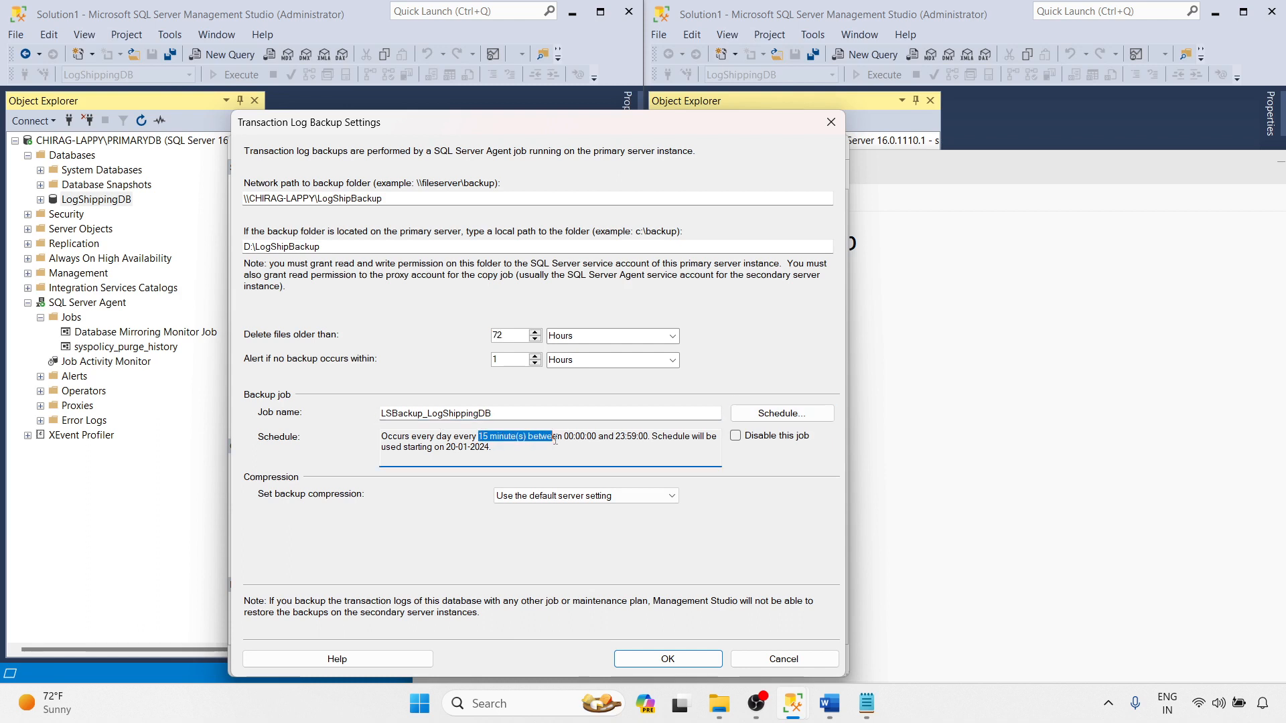
pyautogui.click(781, 413)
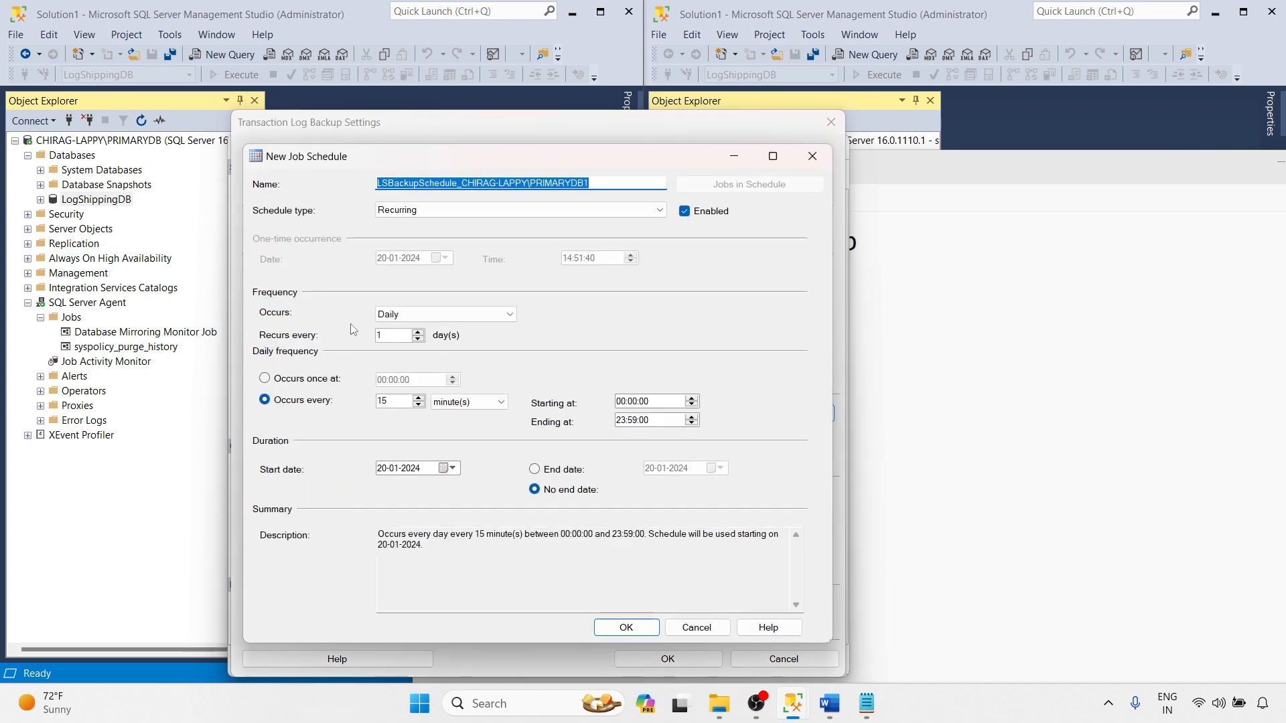
pyautogui.doubleClick(382, 401)
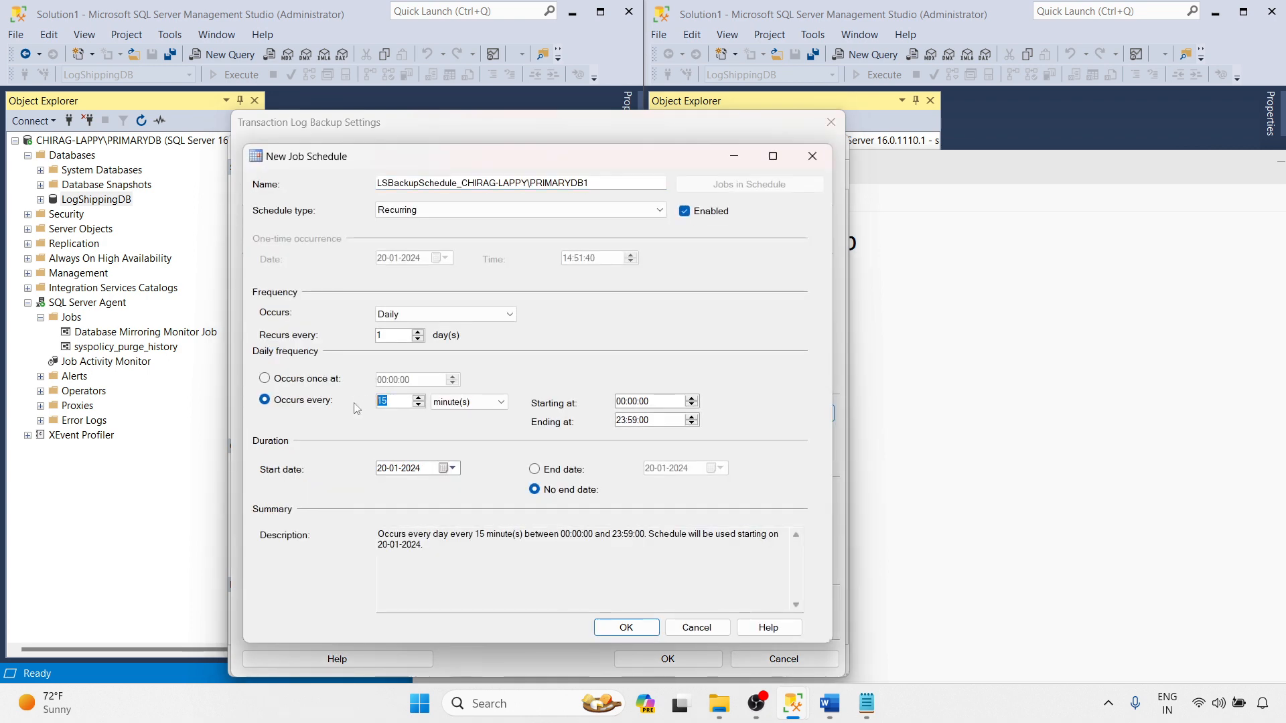
pyautogui.write('2')
pyautogui.click(618, 630)
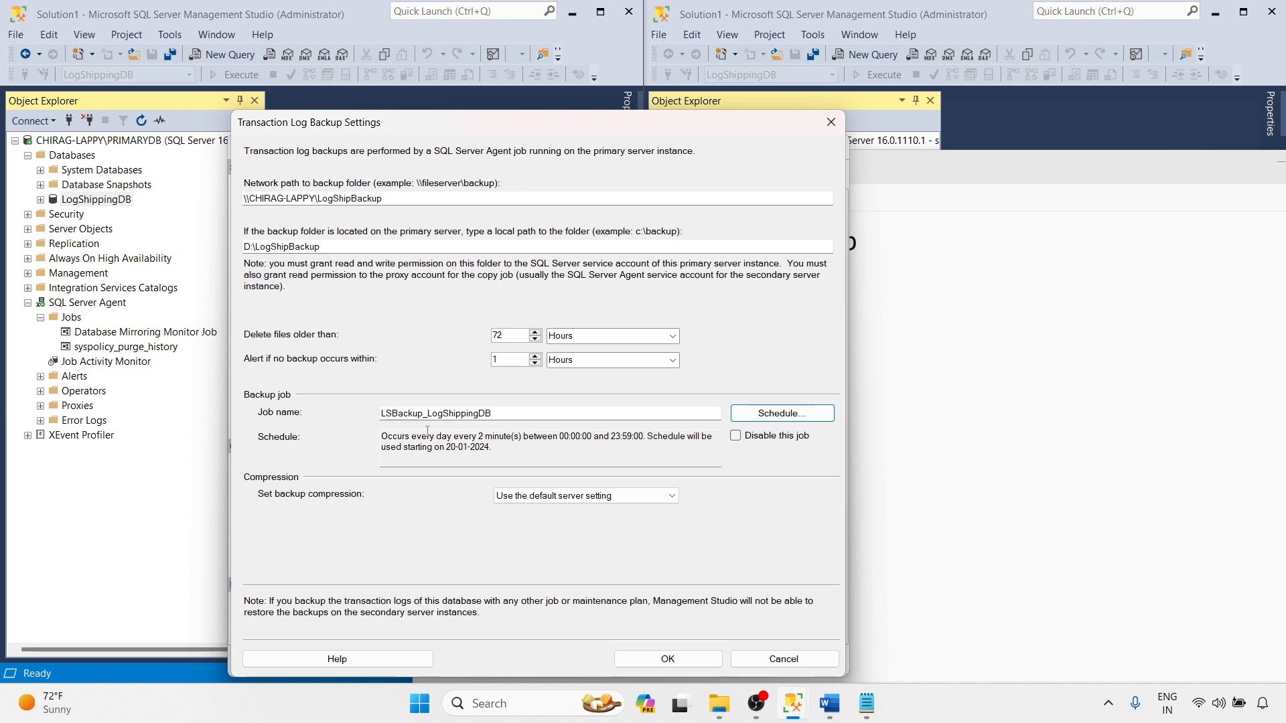
pyautogui.click(668, 659)
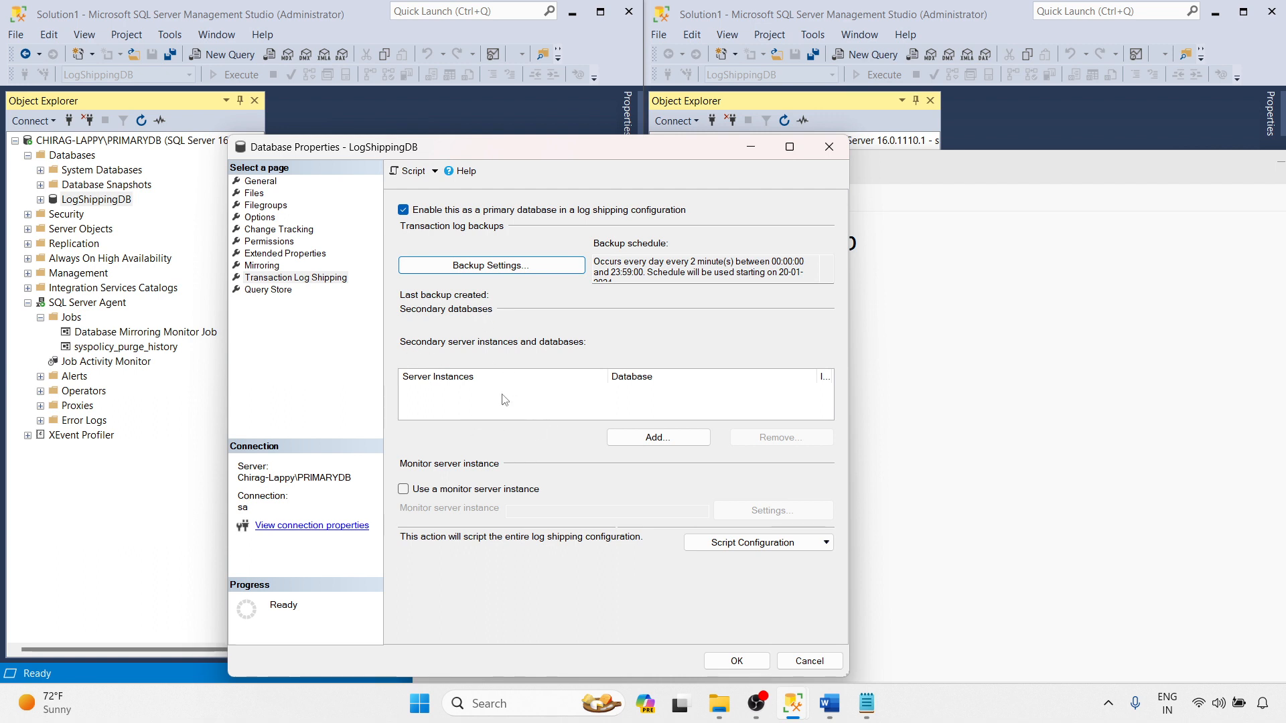
# - Add a secondary database entry, connect to the SECONDARYDB instance with the sa login's password, and keep LogShippingDB as the secondary database
pyautogui.click(668, 442)
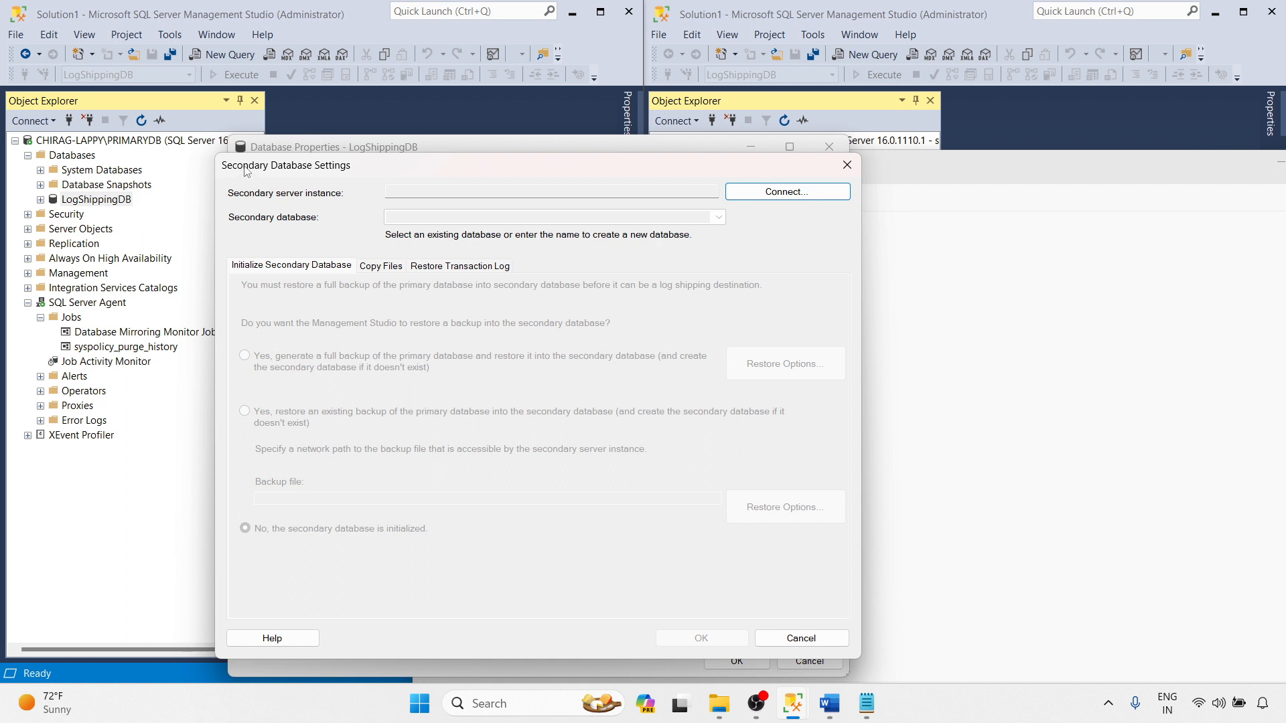
pyautogui.click(777, 193)
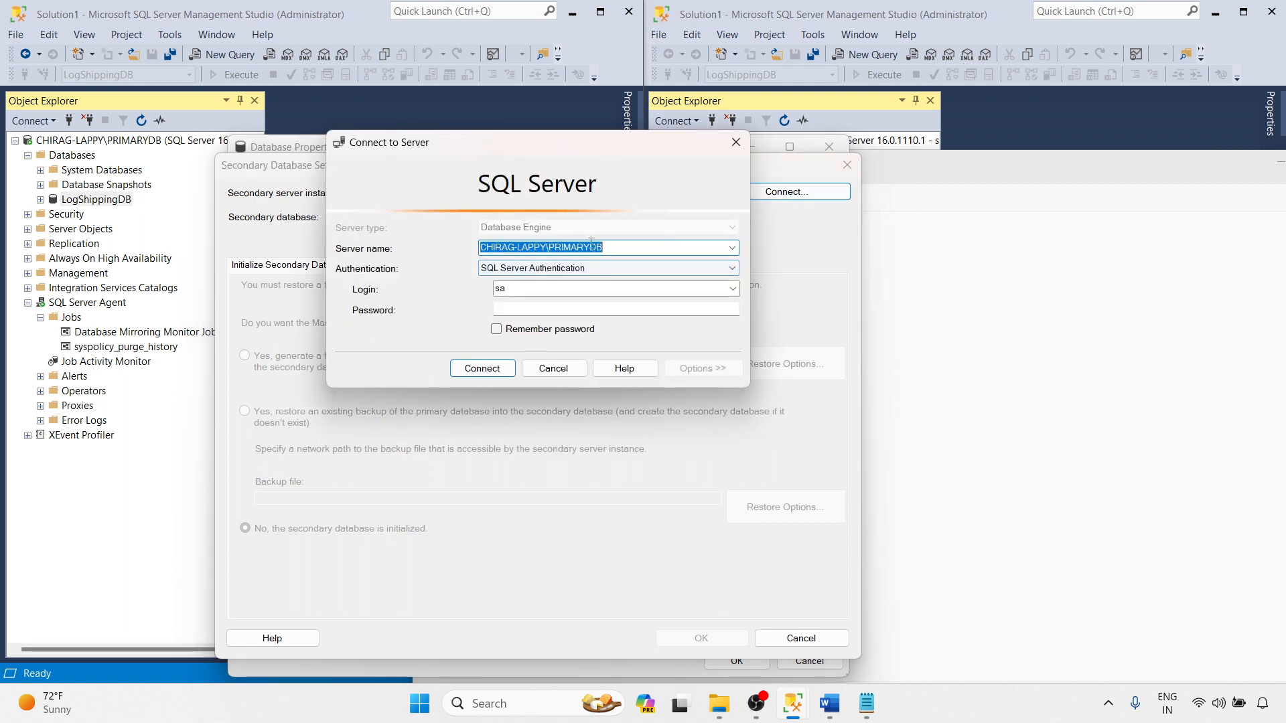
pyautogui.click(732, 247)
pyautogui.click(606, 273)
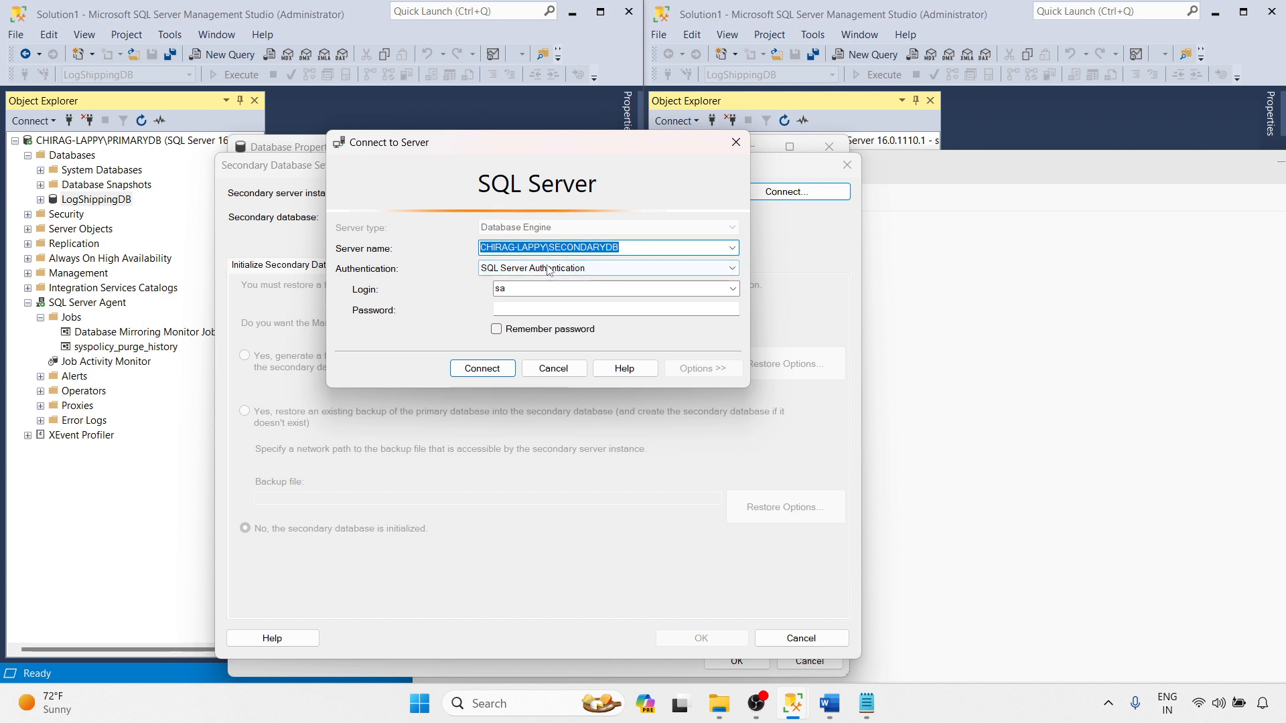
pyautogui.click(515, 305)
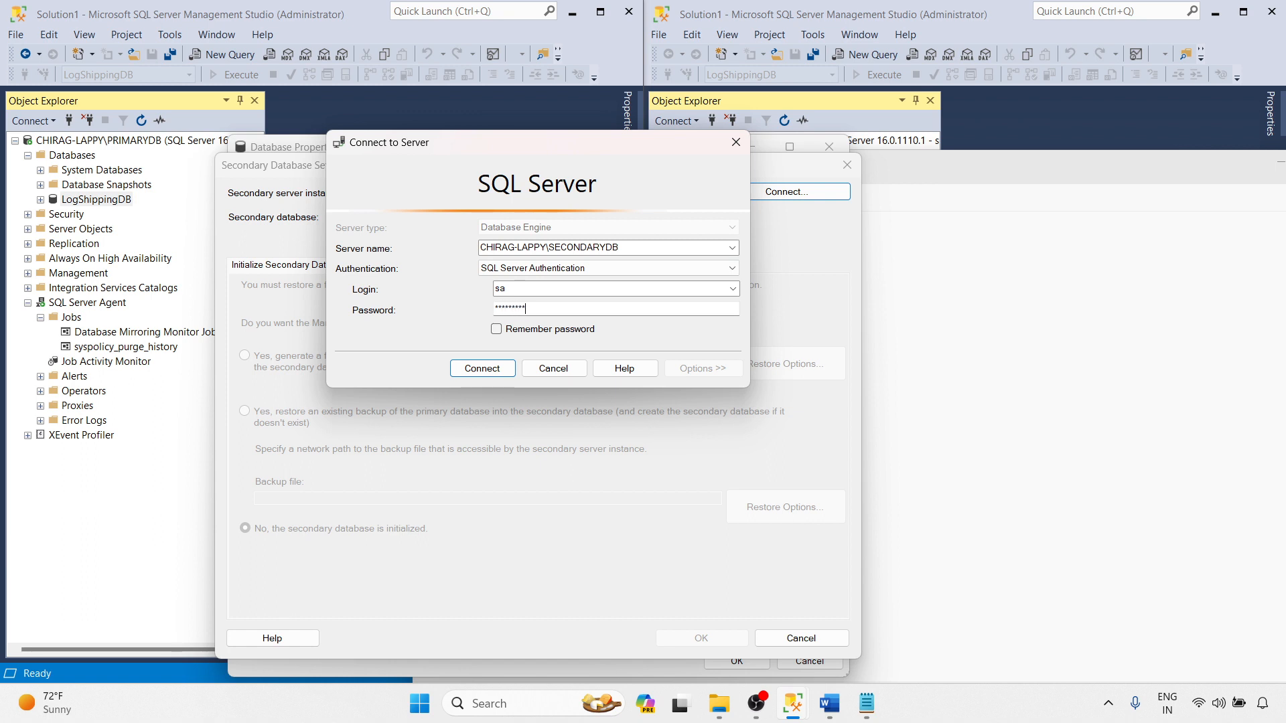
pyautogui.click(483, 368)
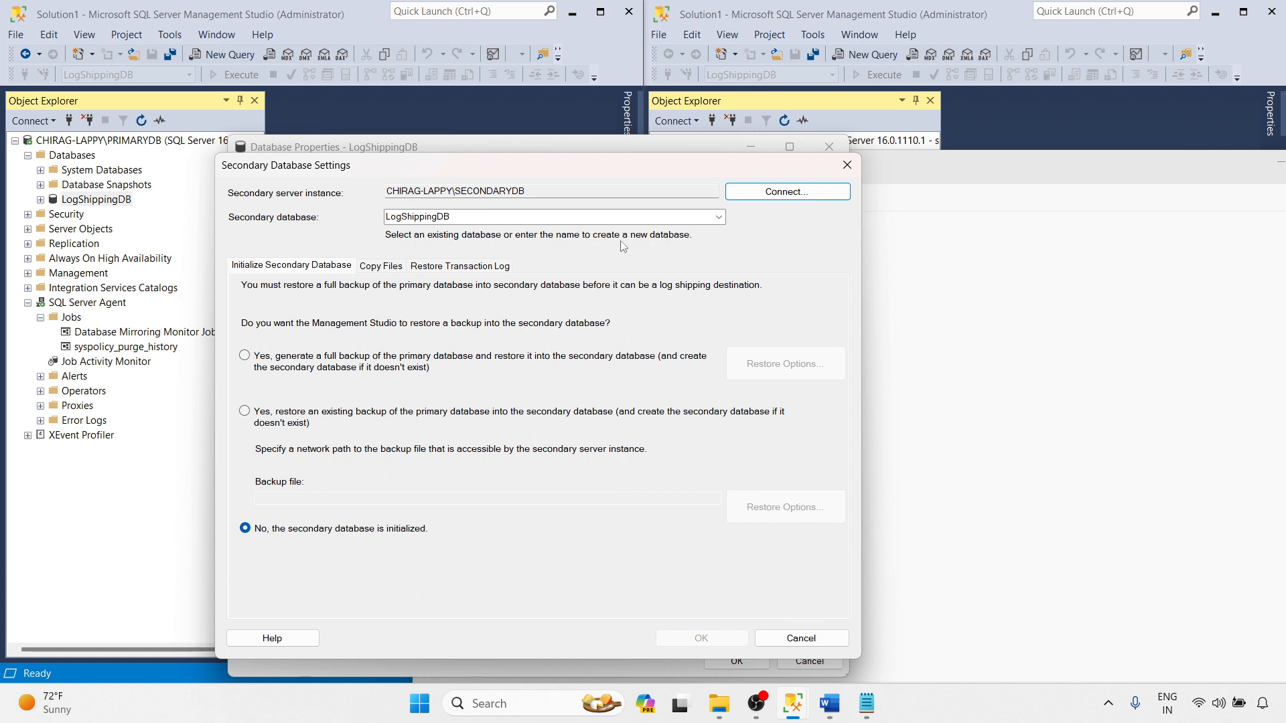
pyautogui.click(720, 216)
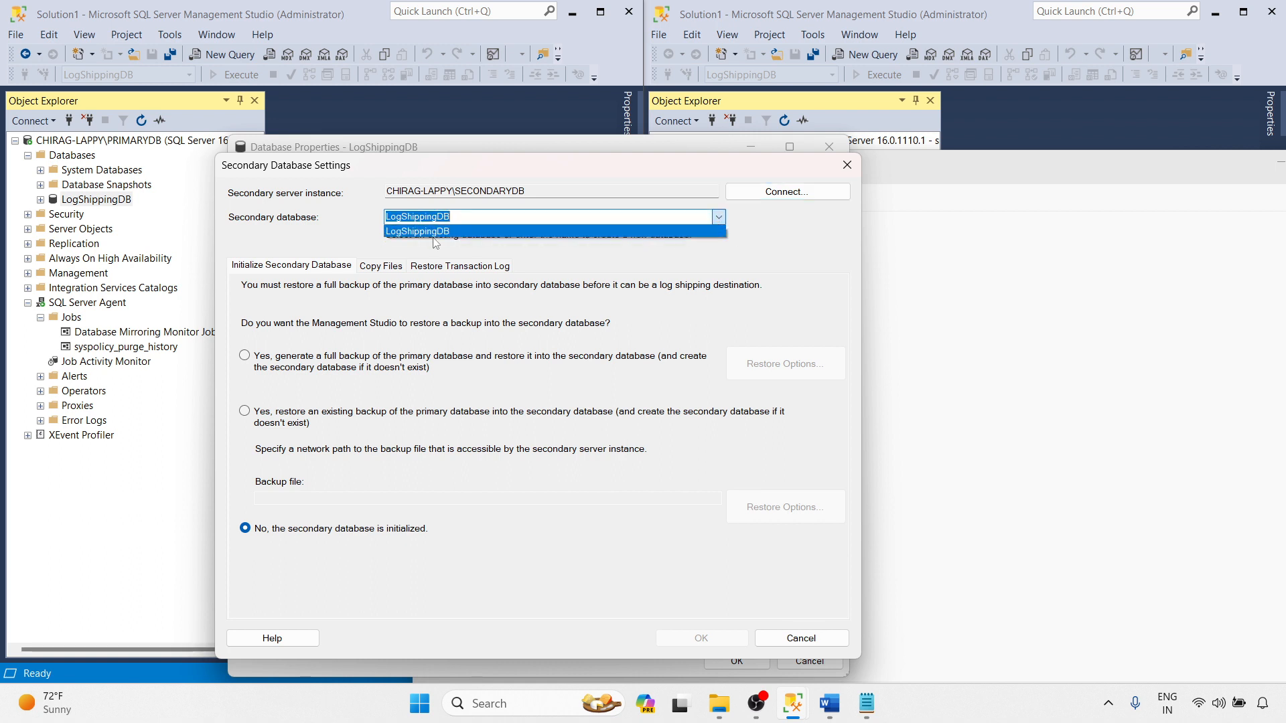
pyautogui.click(847, 239)
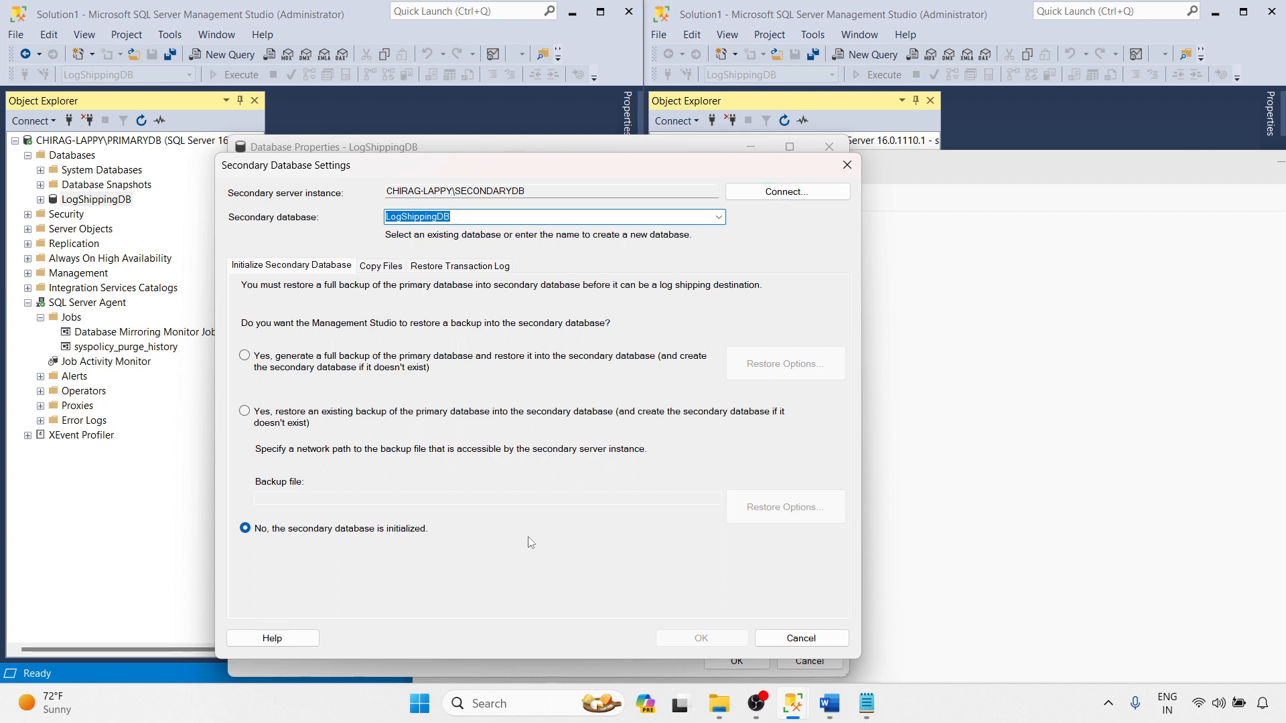
# - Set the destination folder for copied files to D:\LogShipReceive, copied from the Notepad notes
pyautogui.click(379, 268)
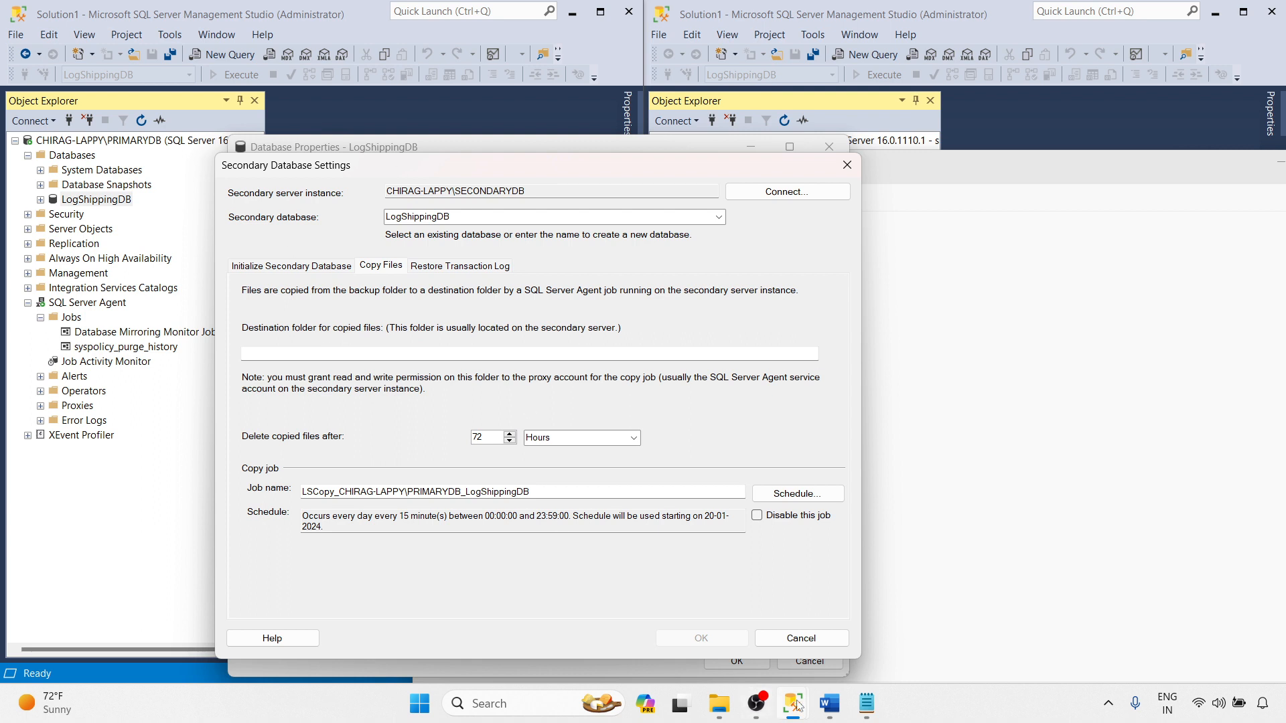
pyautogui.click(867, 703)
pyautogui.moveTo(709, 403); pyautogui.dragTo(420, 410)
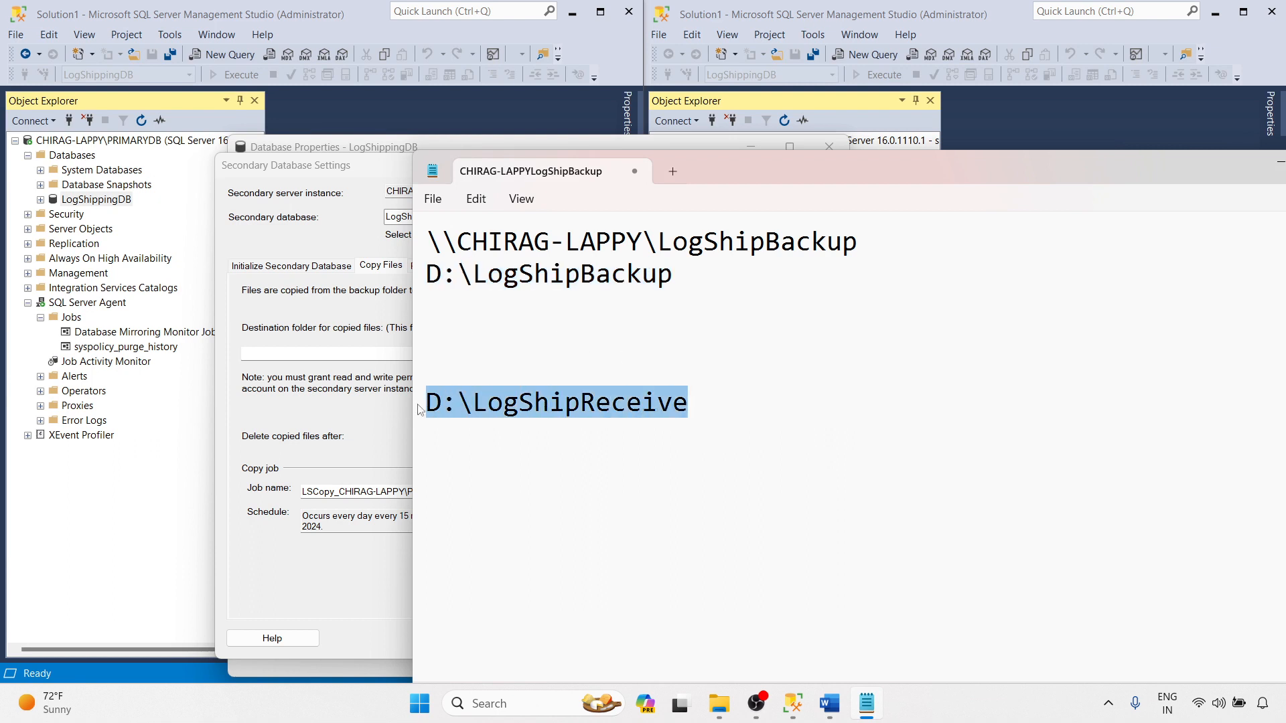
pyautogui.hotkey('ctrl', 'c')
pyautogui.click(298, 360)
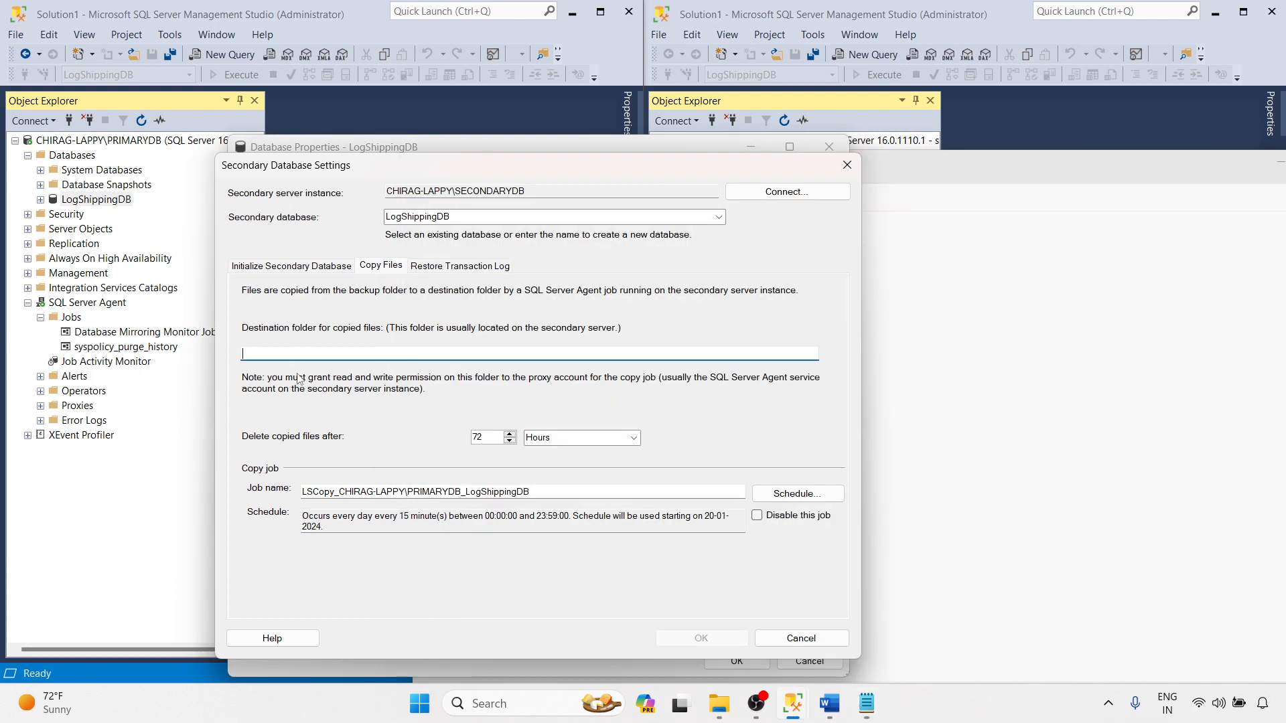
pyautogui.hotkey('ctrl', 'v')
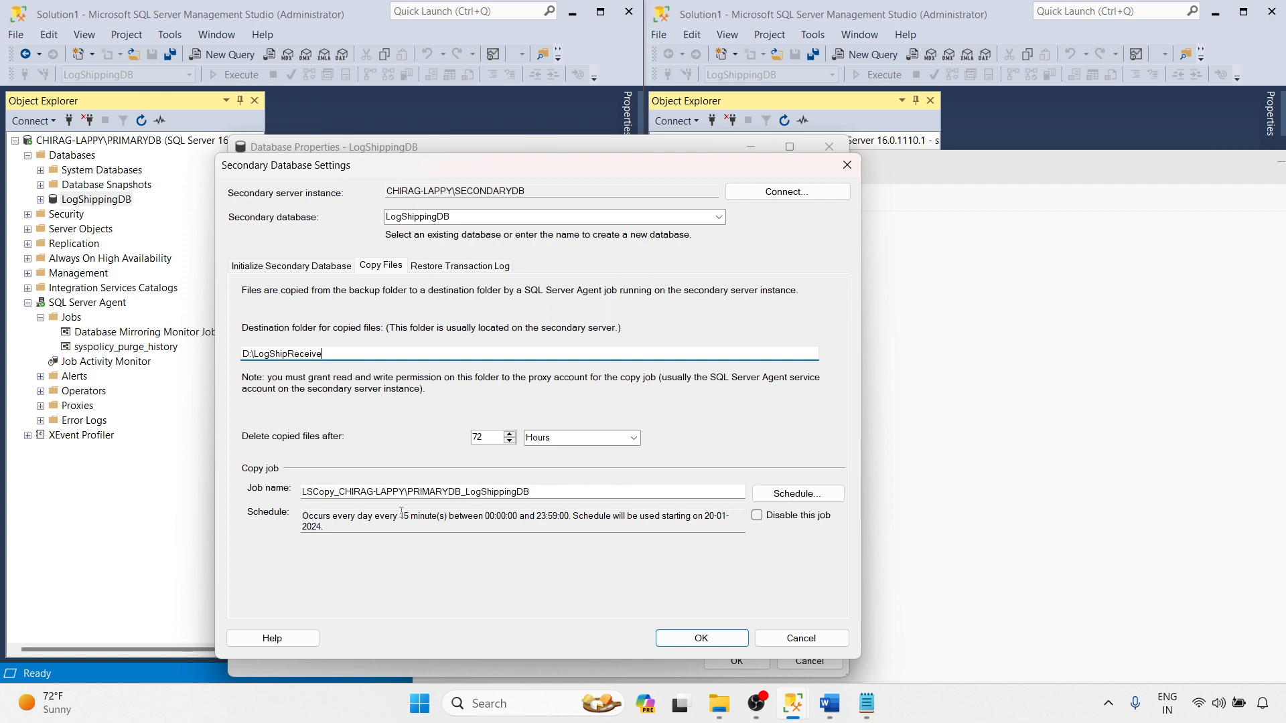
# - Schedule the copy job to occur every 2 minutes
pyautogui.moveTo(400, 515); pyautogui.dragTo(426, 515)
pyautogui.click(812, 495)
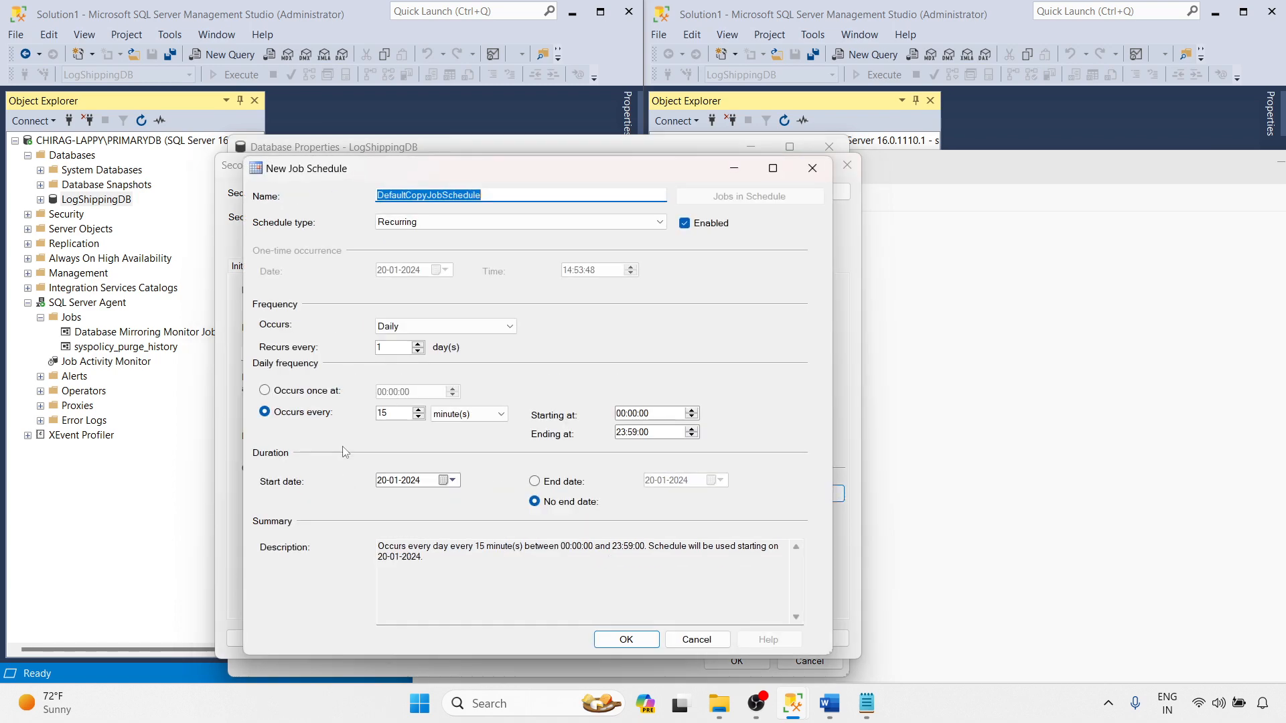
pyautogui.doubleClick(392, 412)
pyautogui.write('2')
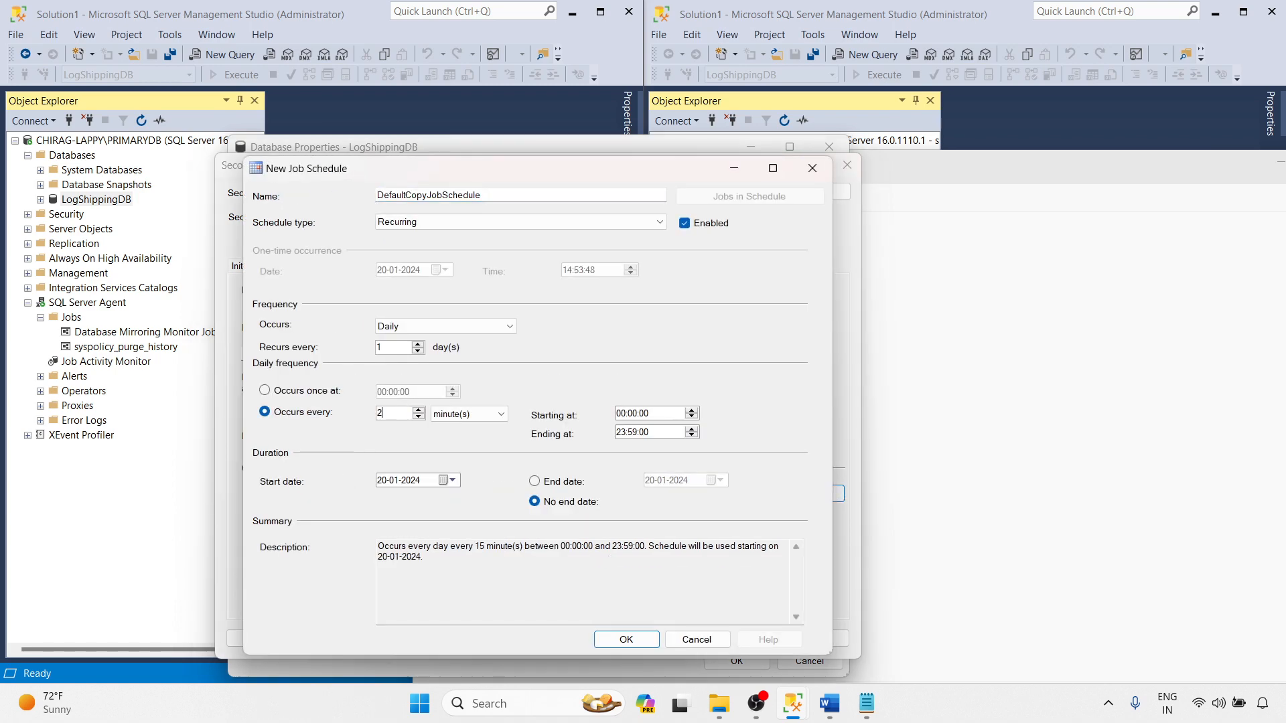
pyautogui.click(613, 639)
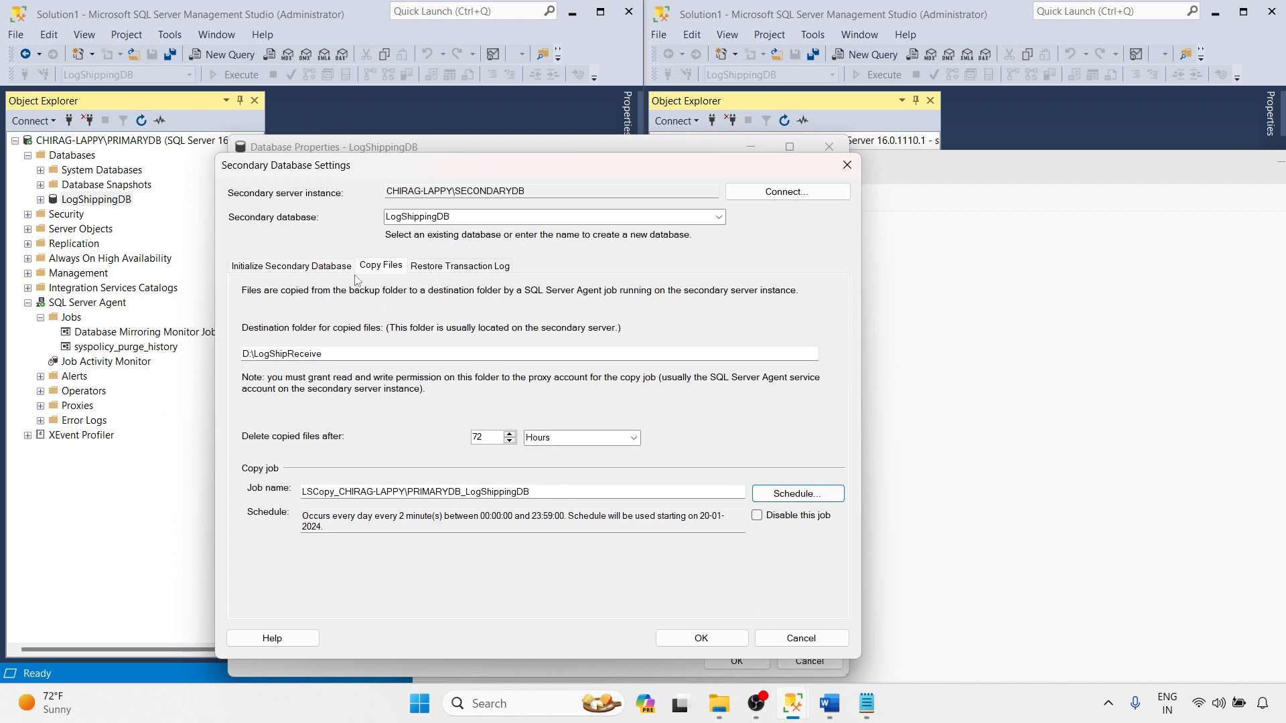
# - Keep the restore state in No recovery mode, schedule the restore job to occur every 2 minutes, and accept the secondary database settings
pyautogui.click(437, 268)
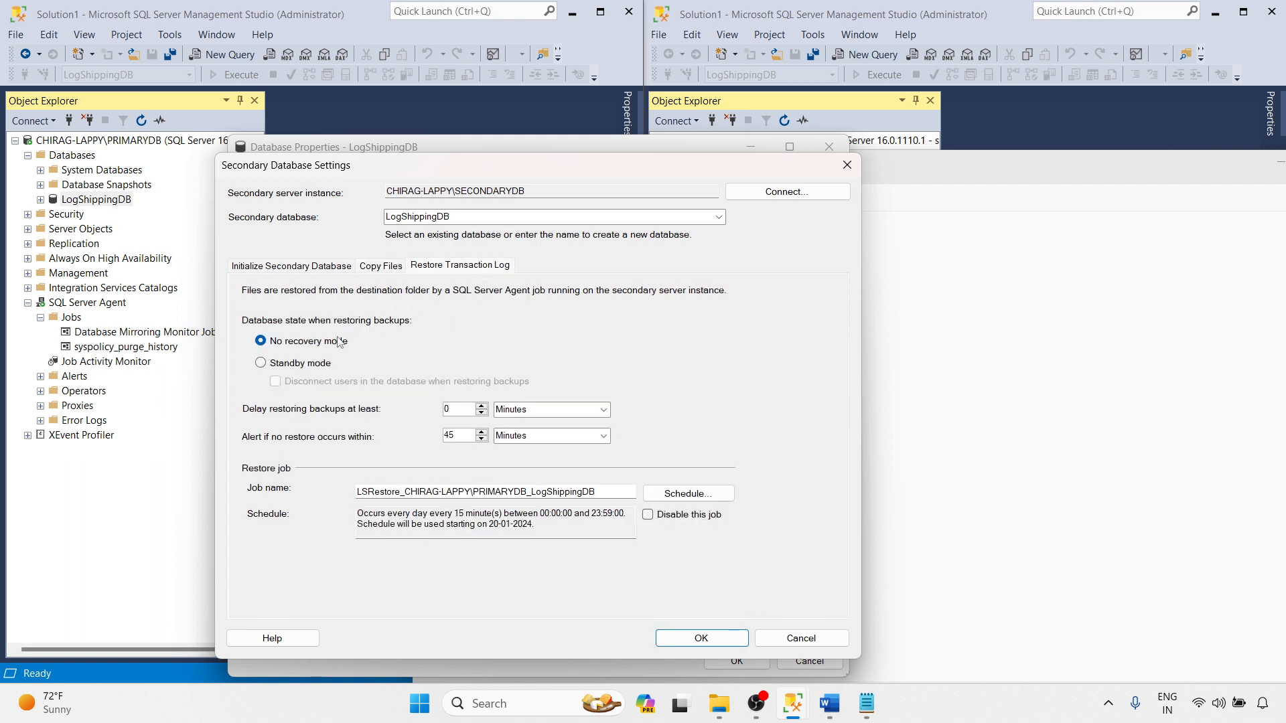
pyautogui.click(290, 364)
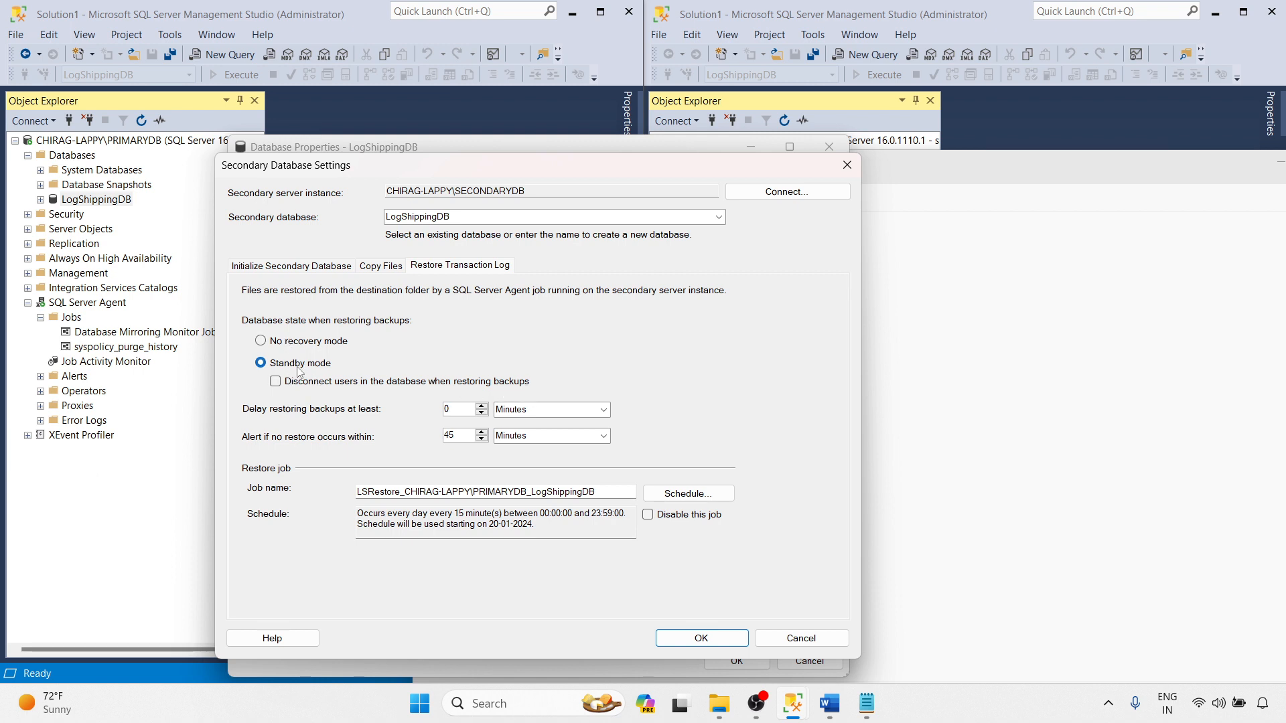
pyautogui.click(294, 343)
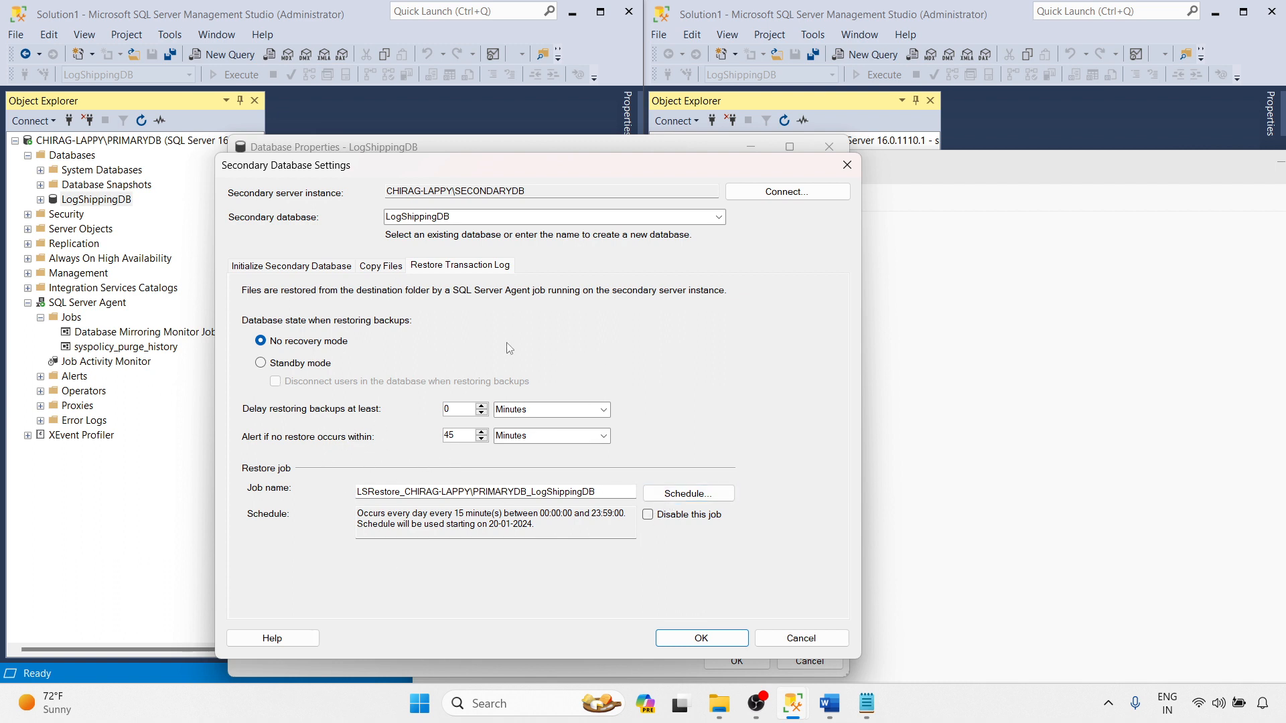
pyautogui.click(678, 501)
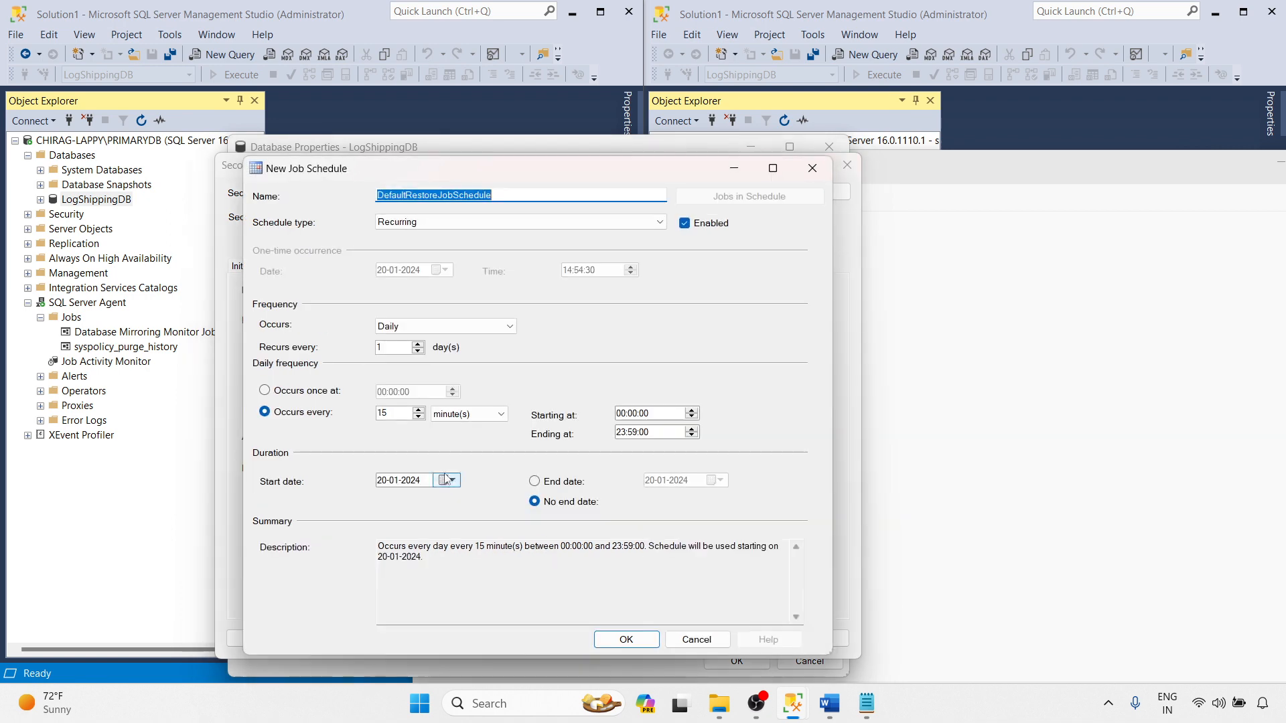
pyautogui.doubleClick(395, 413)
pyautogui.write('2')
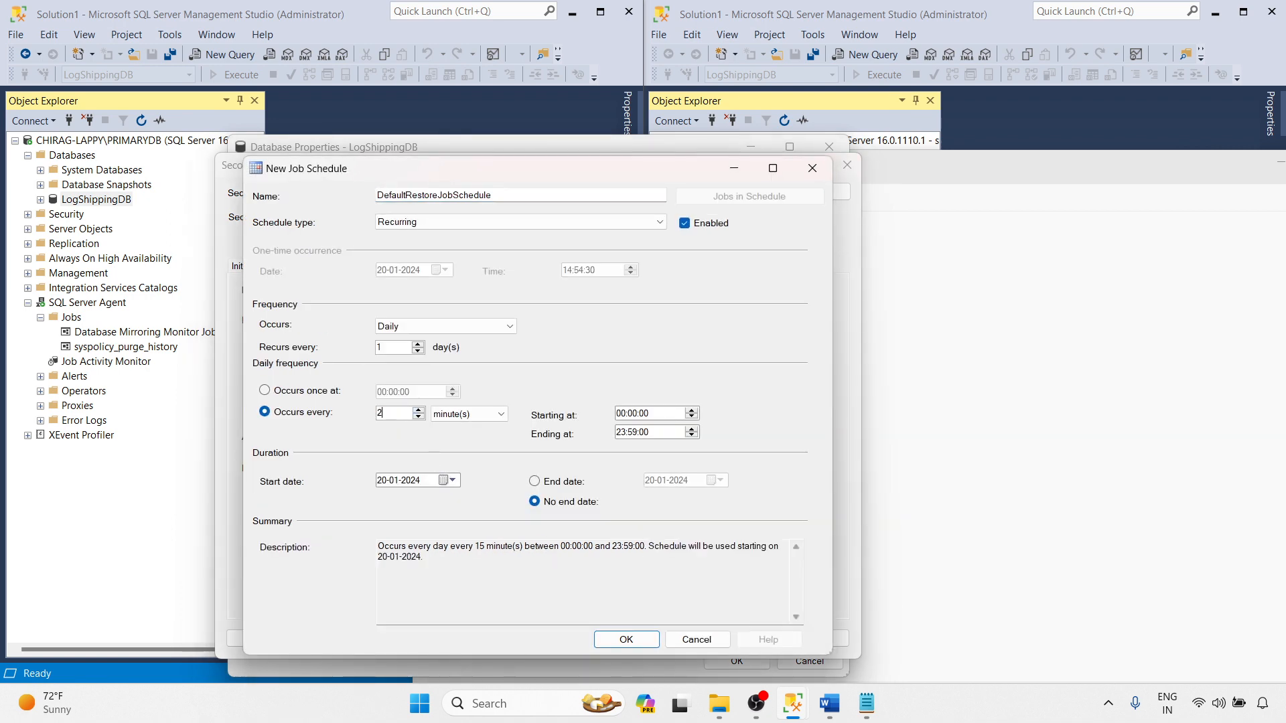
pyautogui.click(626, 640)
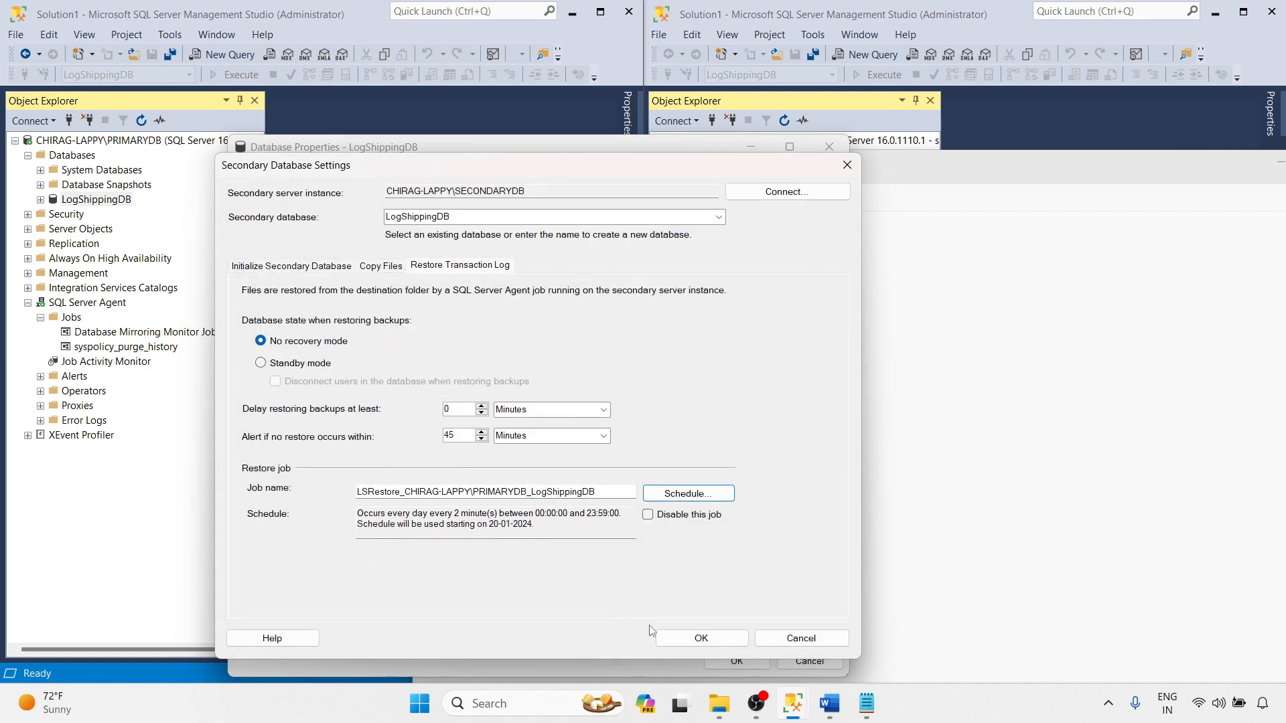
pyautogui.click(702, 639)
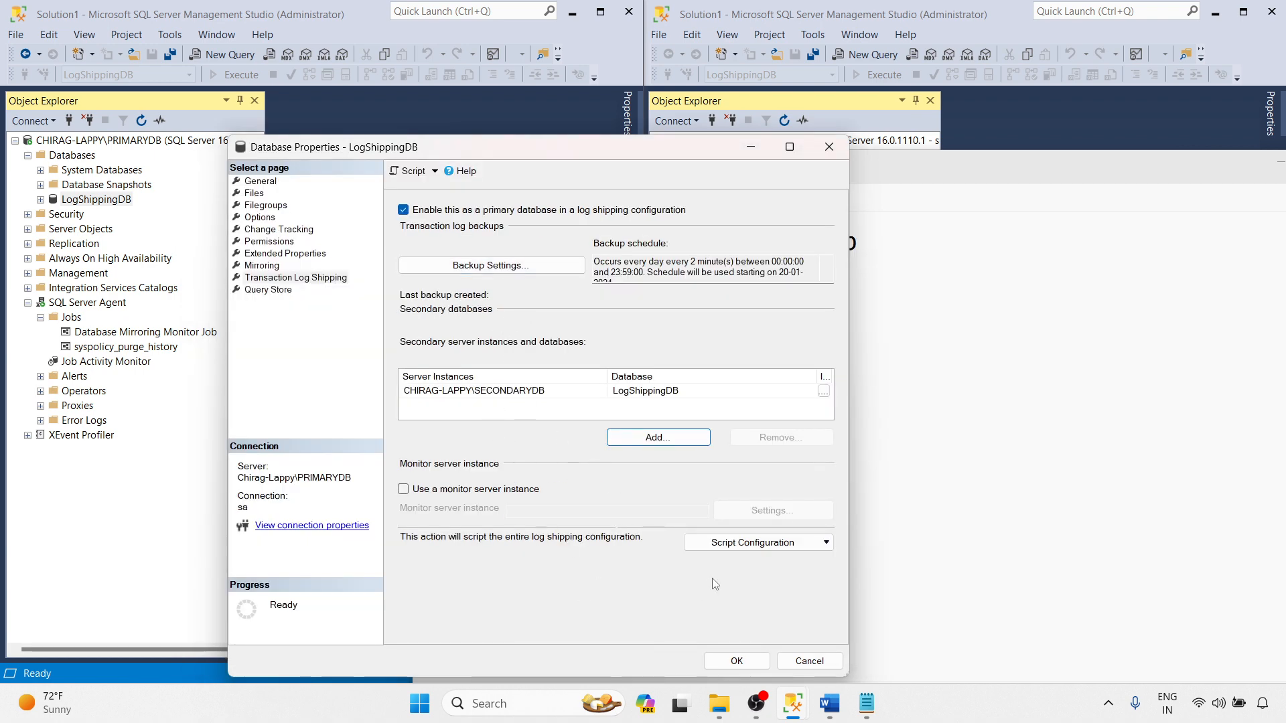
pyautogui.click(754, 543)
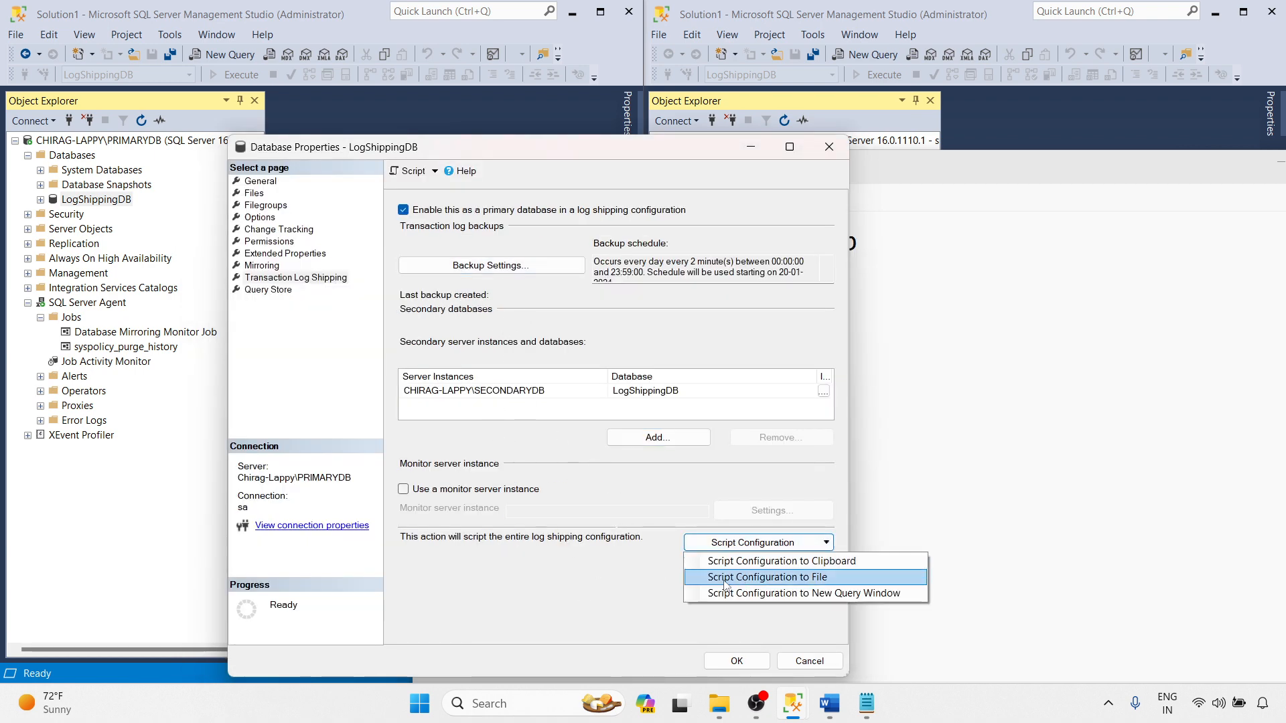
pyautogui.click(773, 577)
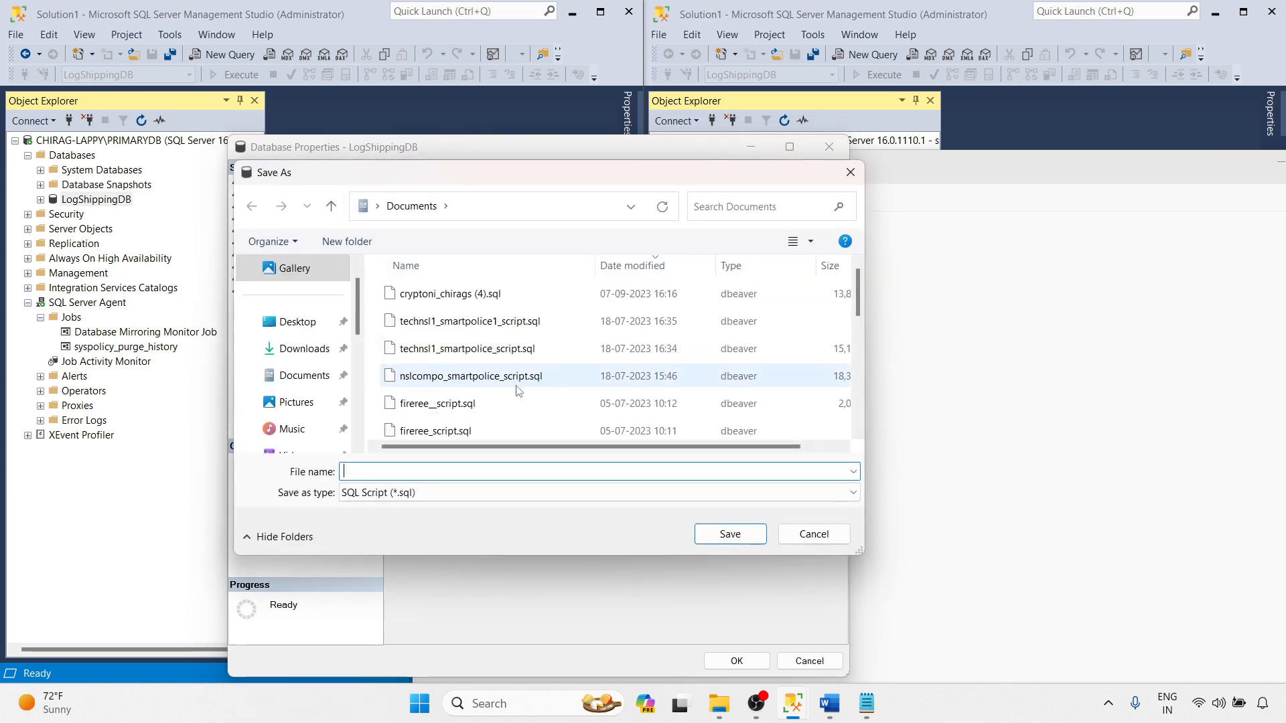
pyautogui.click(799, 541)
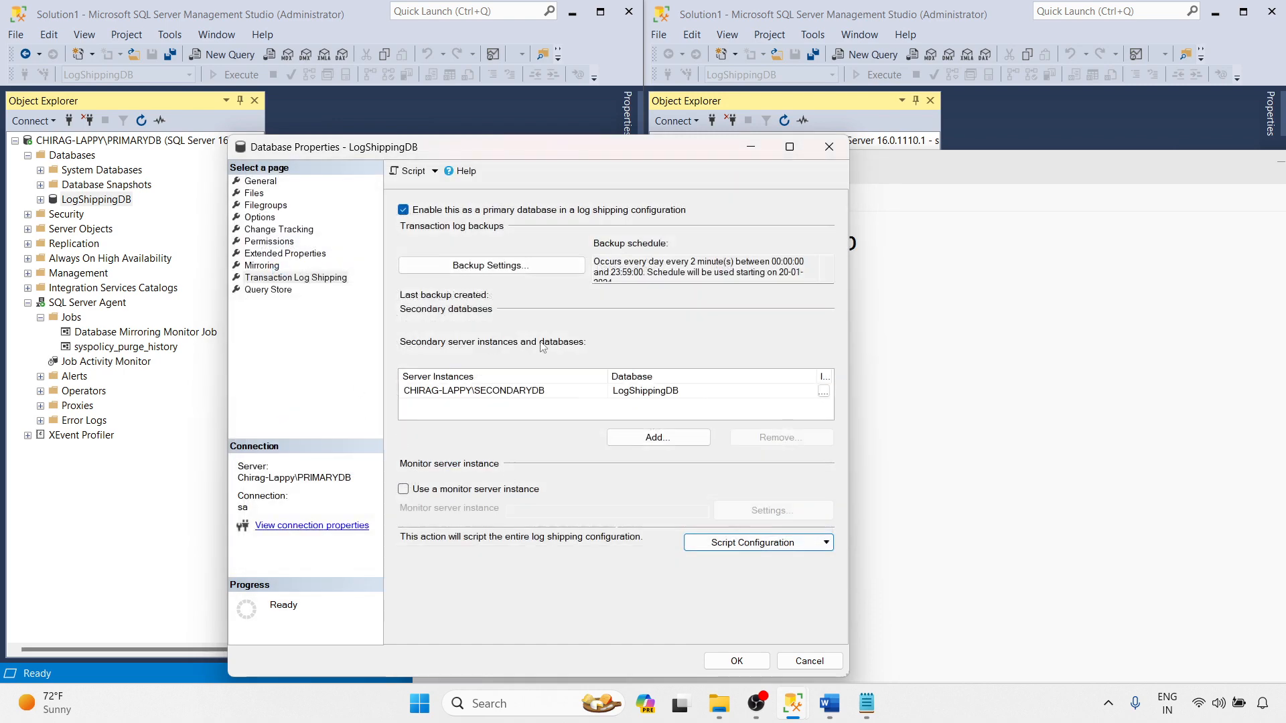
# - Script the log shipping configuration to a SQL file named scr_logs on the Application (D:) drive
pyautogui.click(764, 549)
pyautogui.click(720, 573)
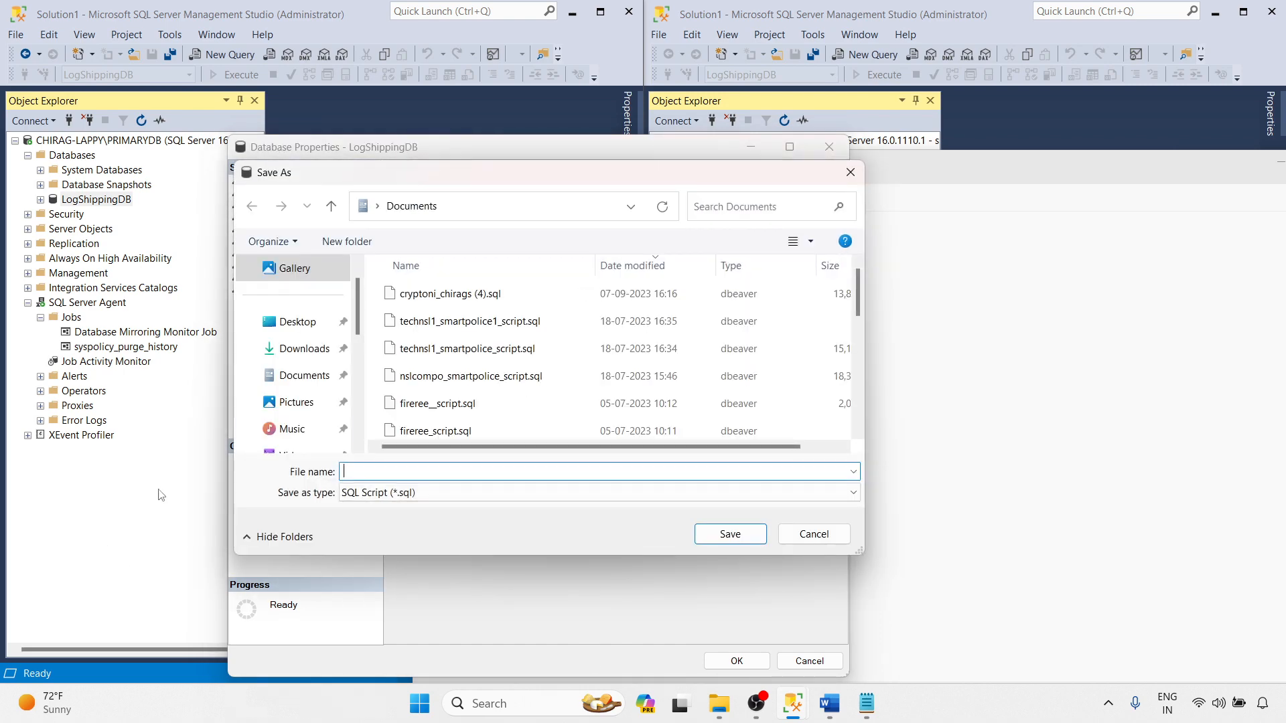
pyautogui.scroll(-5, 315, 365)
pyautogui.click(318, 377)
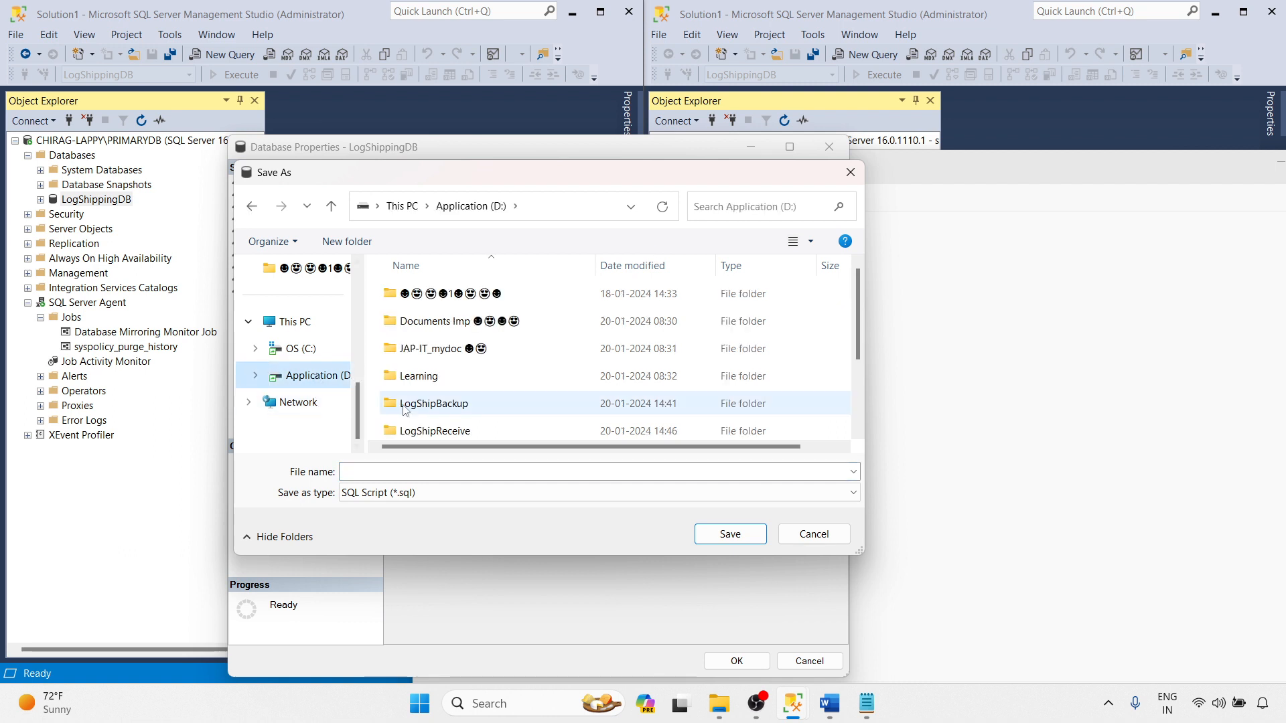
pyautogui.click(365, 472)
pyautogui.write('scr_lkogs')
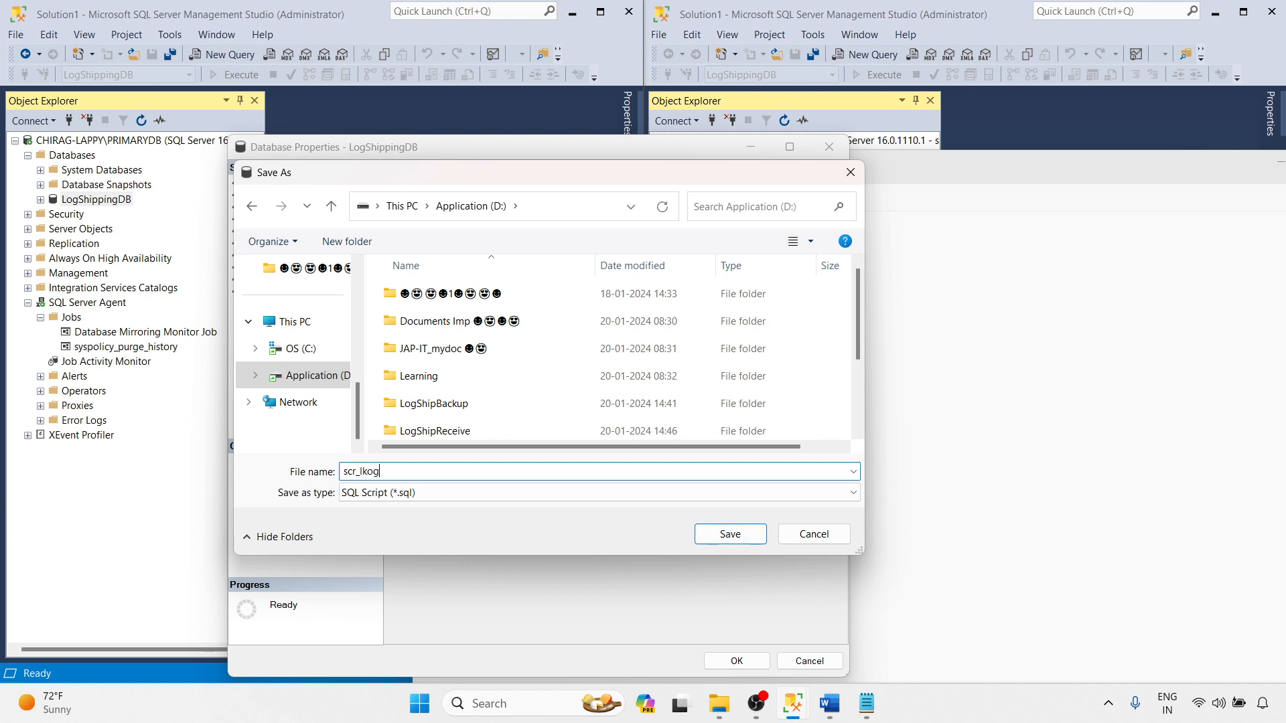
pyautogui.click(367, 472)
pyautogui.press('BackSpace')
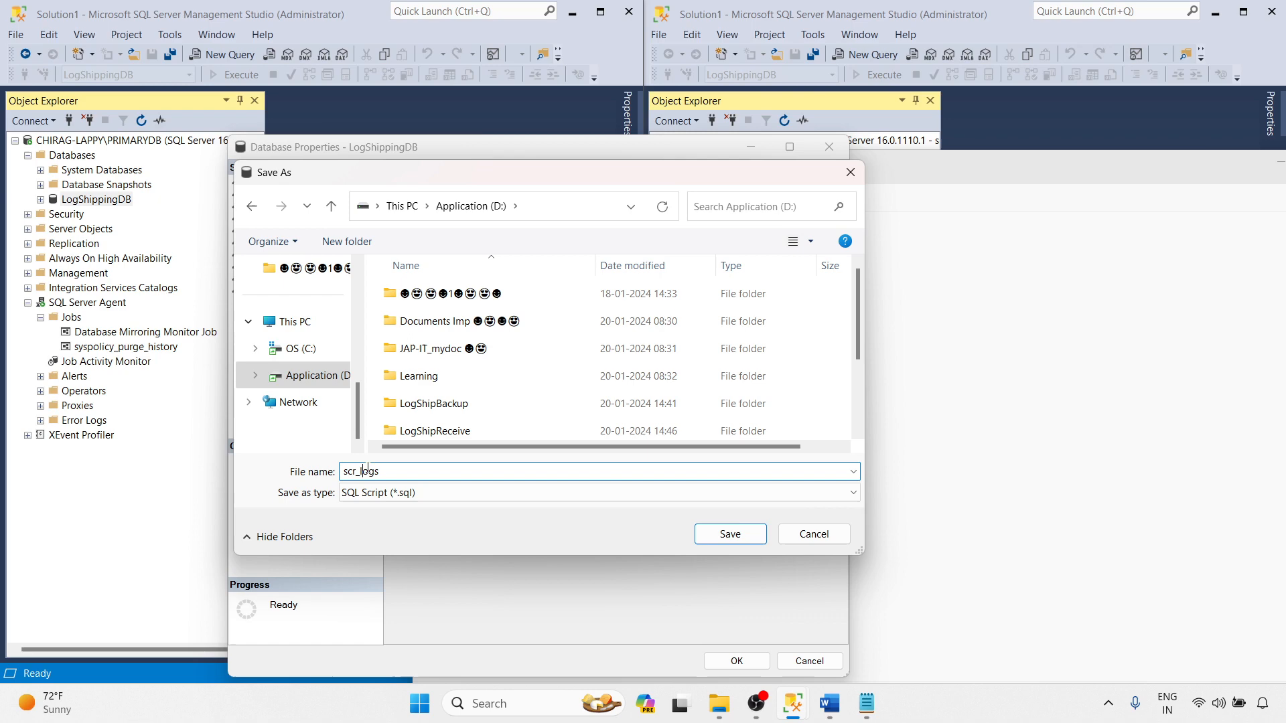
pyautogui.click(728, 534)
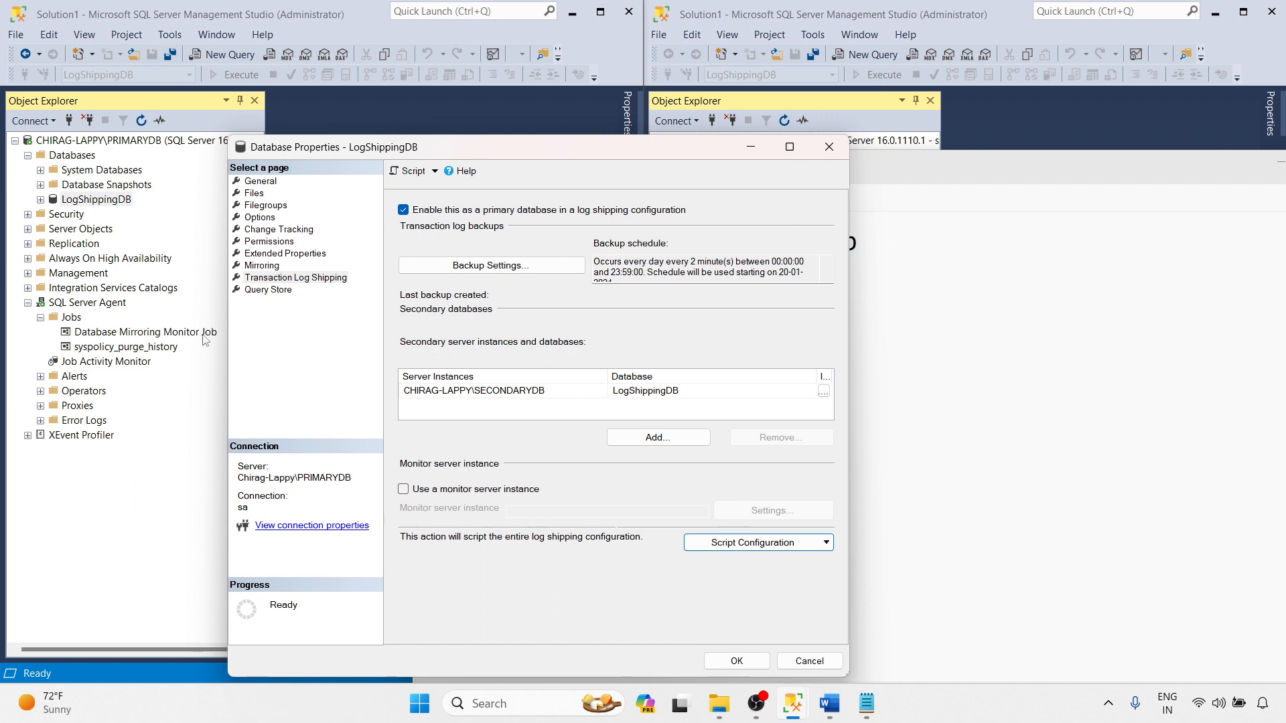
# - Save the log shipping configuration for LogShippingDB, and put the Notepad notes out of view
pyautogui.click(736, 662)
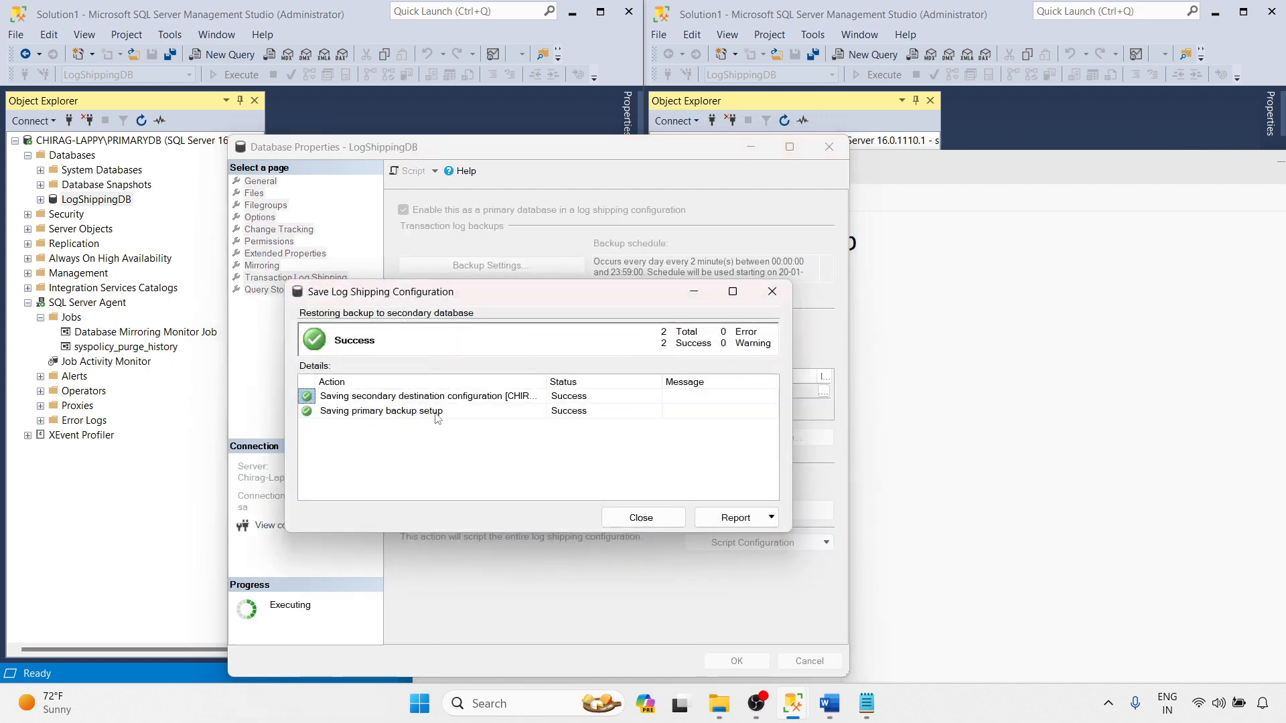
pyautogui.click(643, 518)
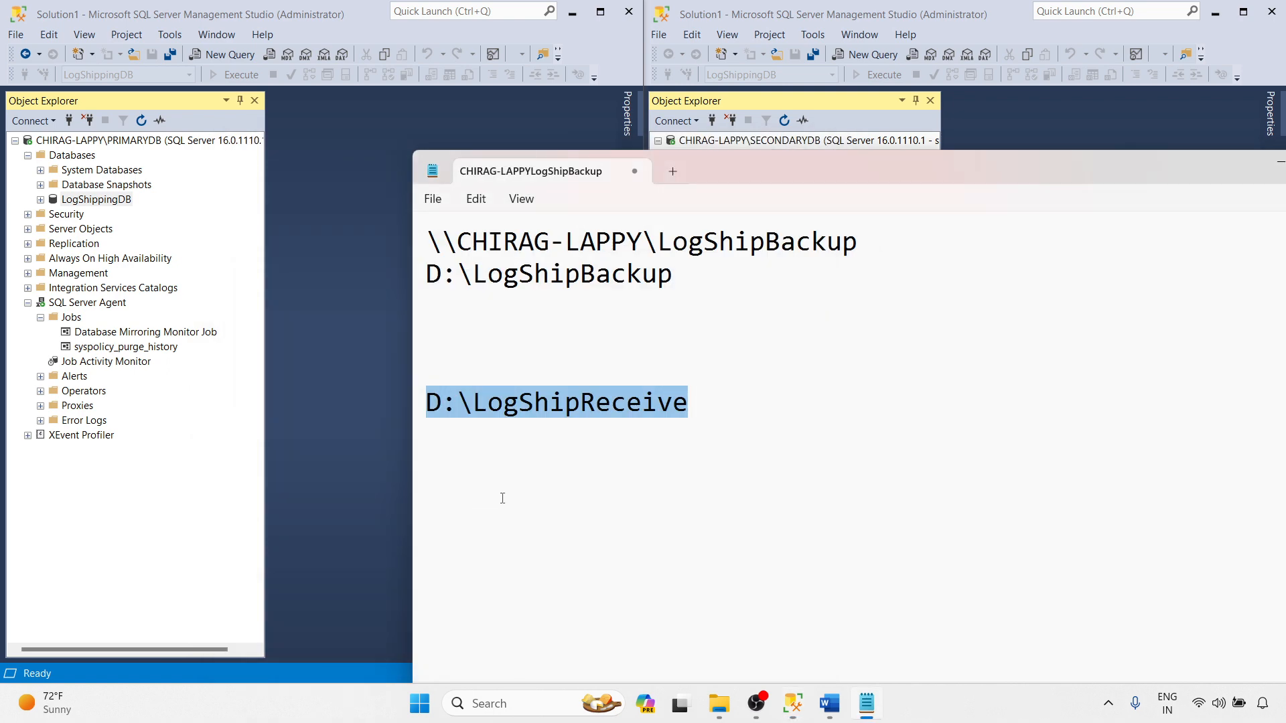
pyautogui.click(1276, 168)
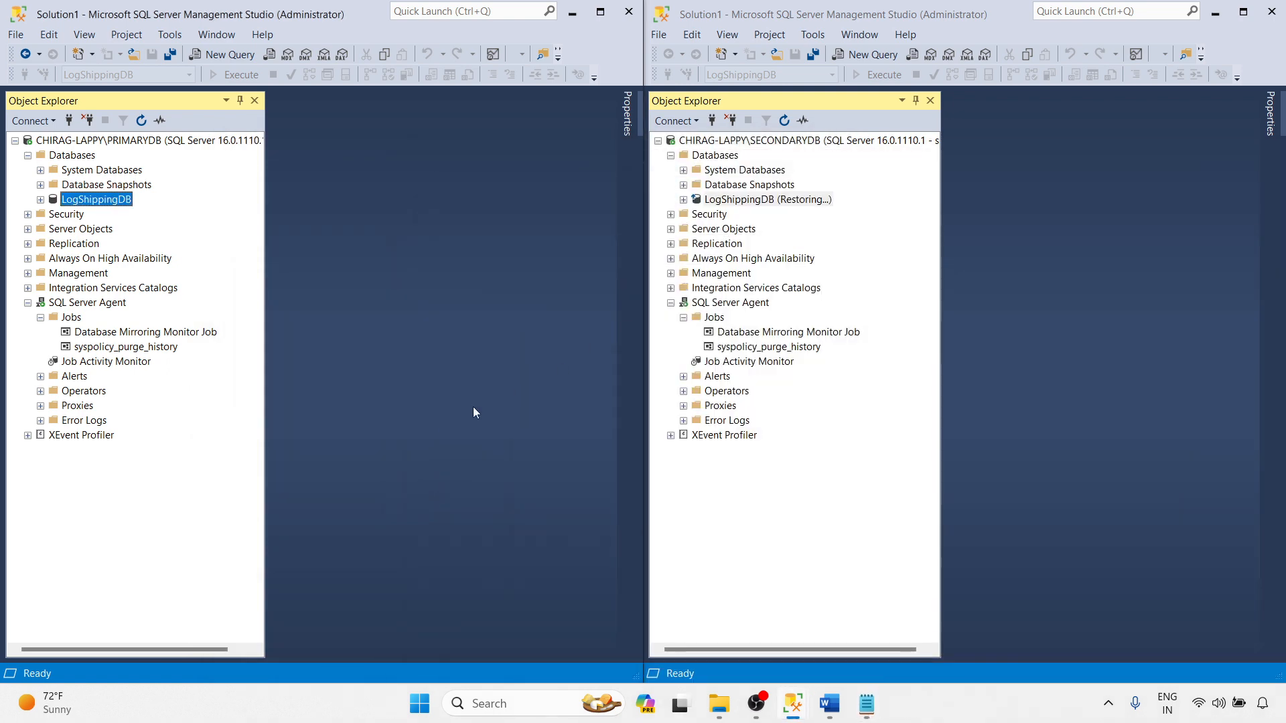
# - Refresh the SQL Server Agent jobs on PRIMARYDB and check the new alert and backup jobs
pyautogui.rightClick(68, 319)
pyautogui.click(127, 477)
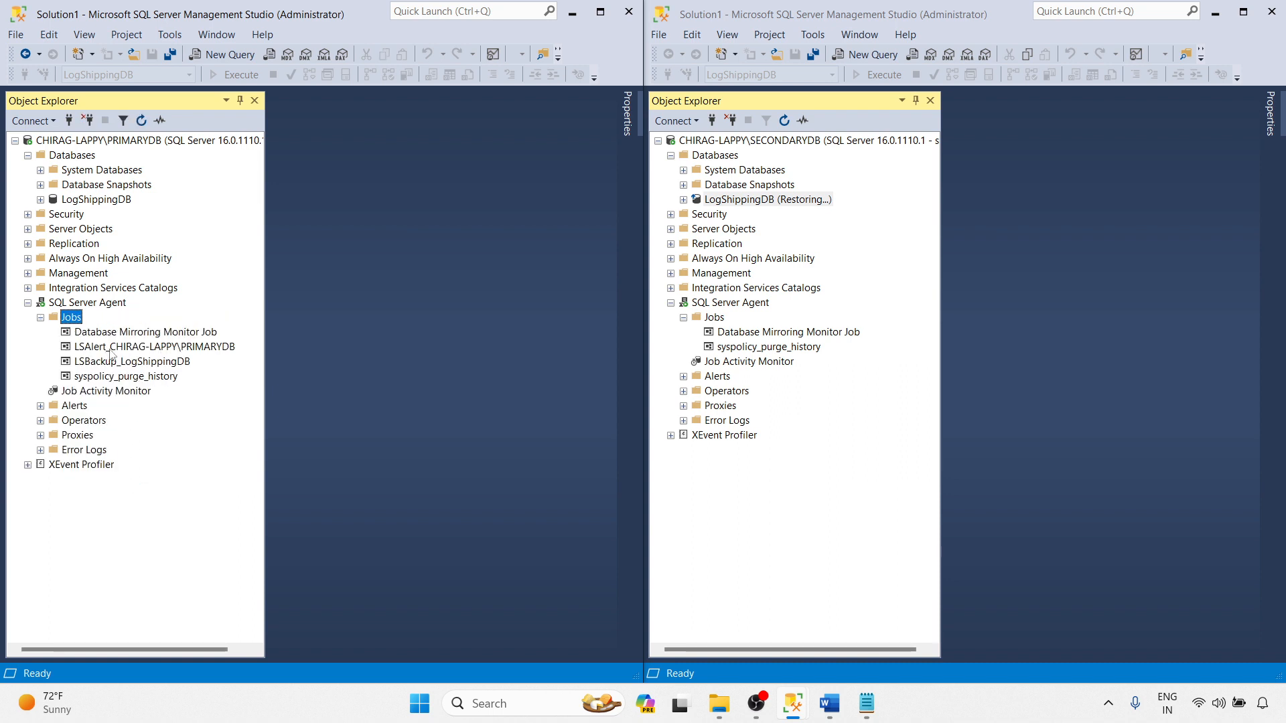
pyautogui.click(110, 352)
pyautogui.click(108, 363)
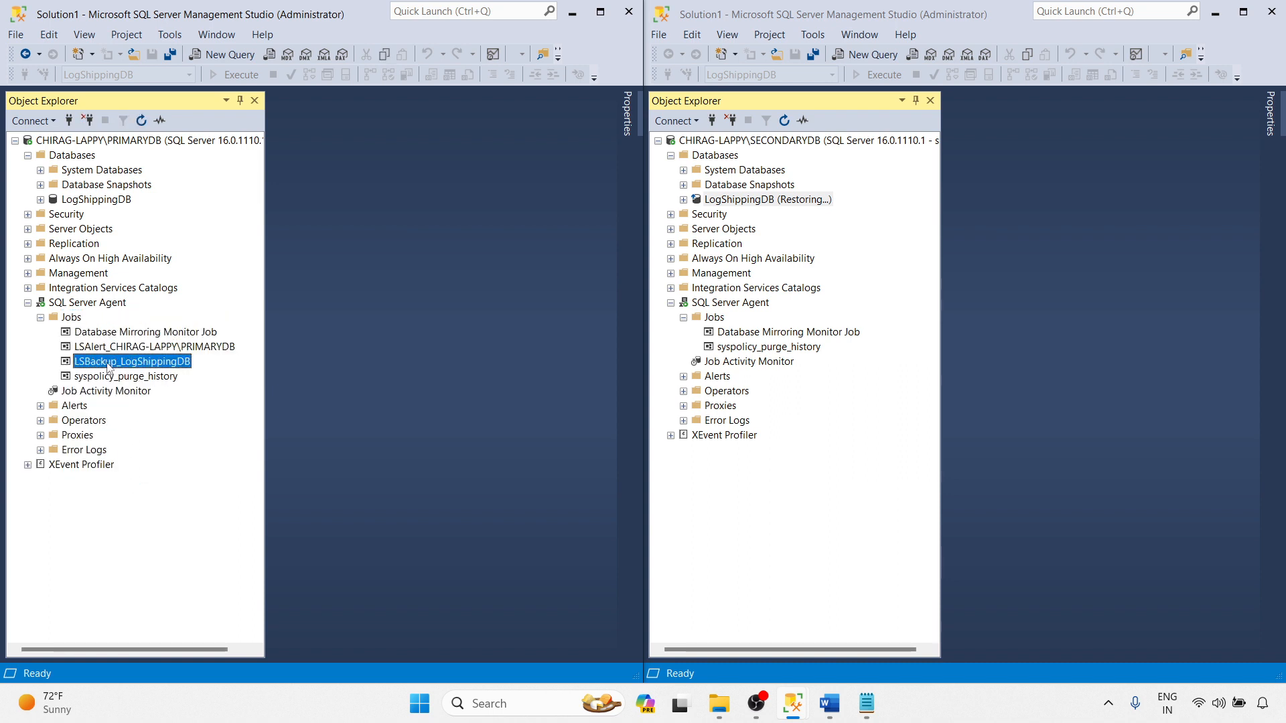
# - Refresh the SQL Server Agent jobs on SECONDARYDB and review its alert, copy and restore jobs alongside the primary backup job
pyautogui.rightClick(713, 317)
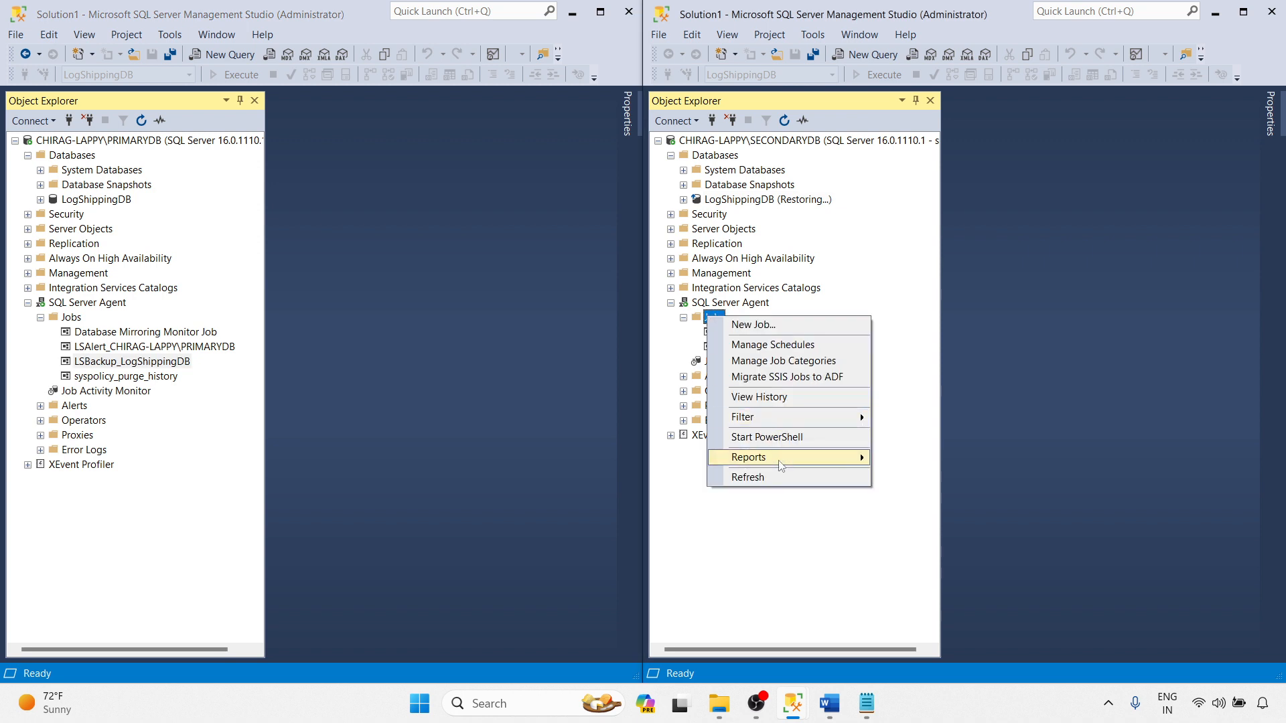
pyautogui.click(764, 475)
pyautogui.click(744, 348)
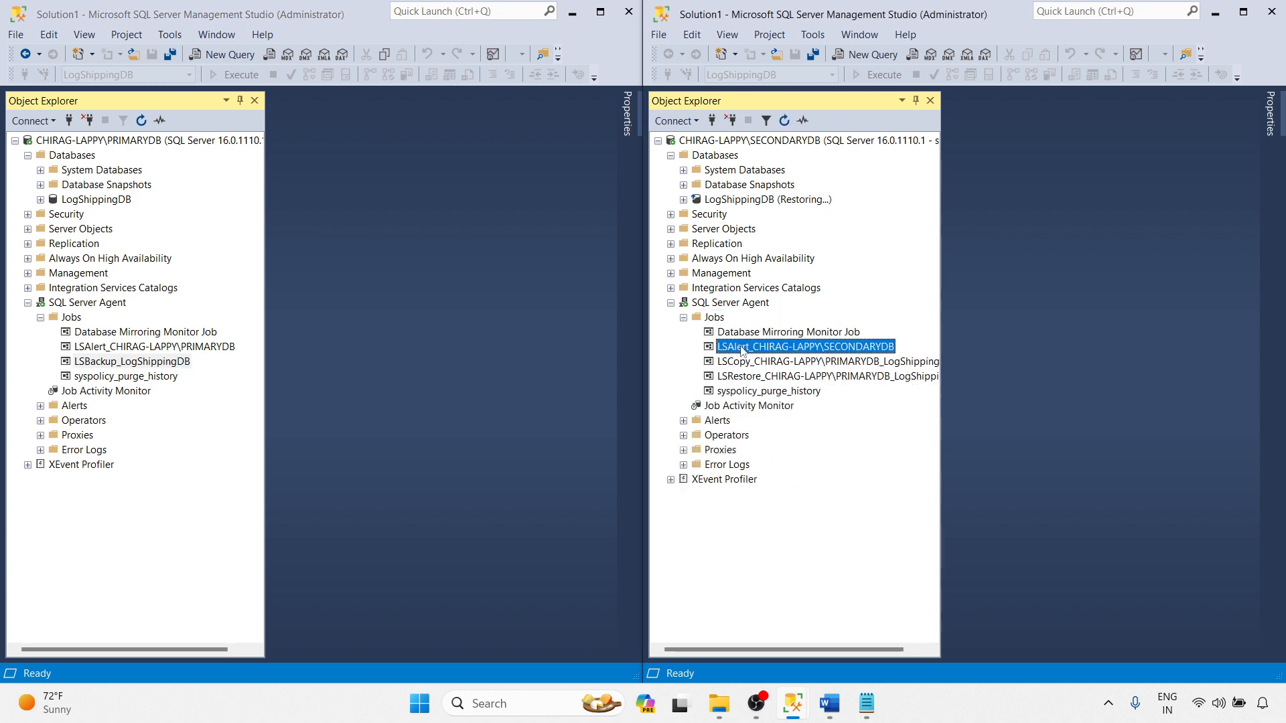
pyautogui.click(749, 363)
pyautogui.click(748, 378)
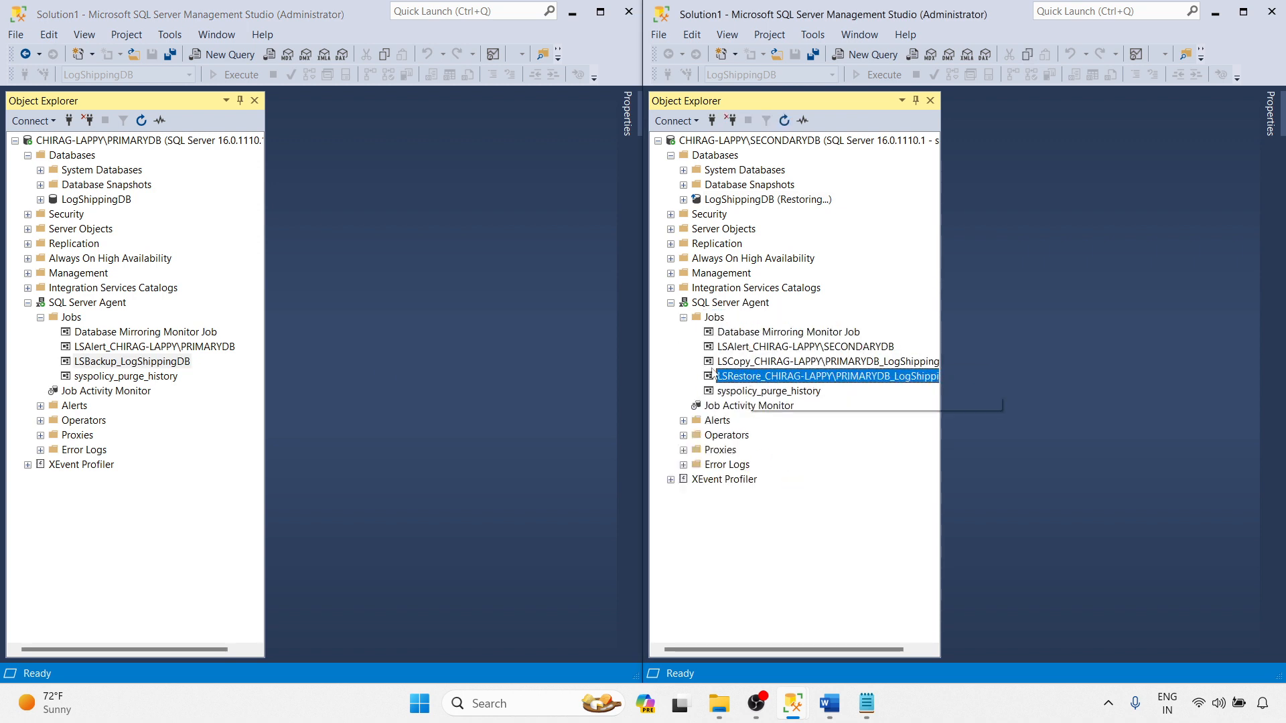
pyautogui.click(125, 367)
pyautogui.click(751, 366)
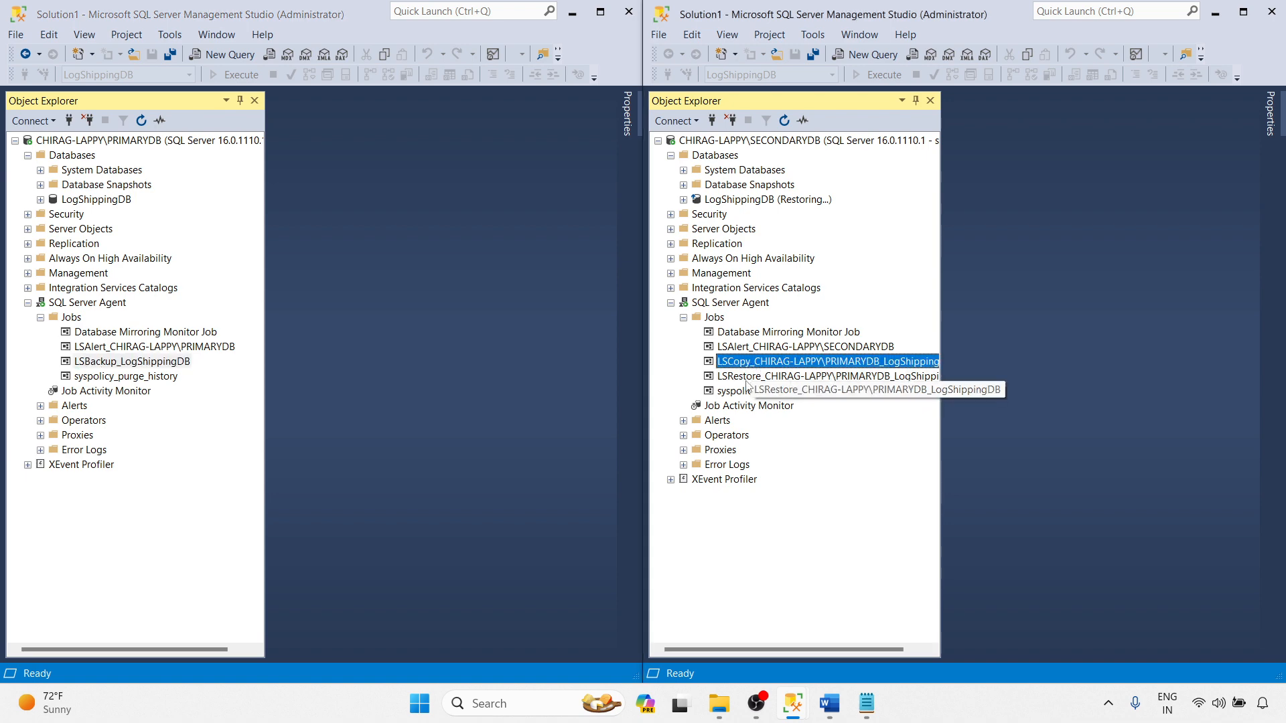
pyautogui.click(747, 381)
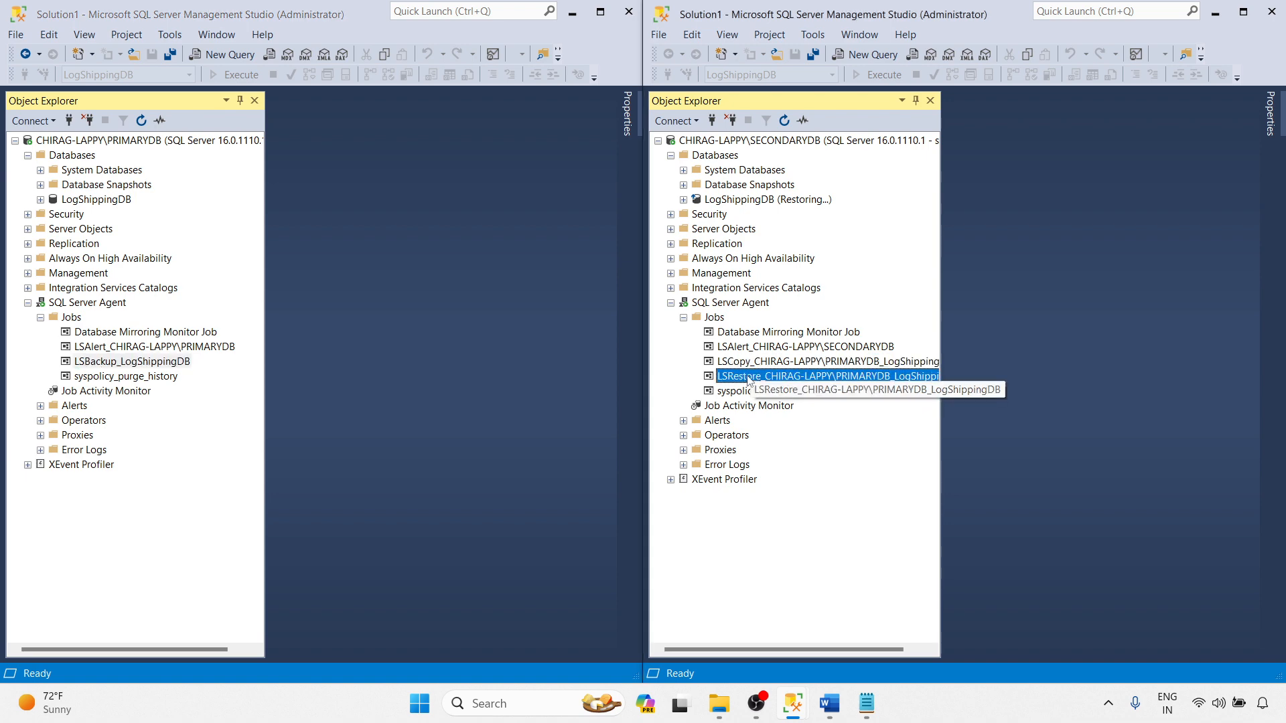
# - Open the LogShipBackup folder on drive D in File Explorer and move its window clear of PRIMARYDB's job list
pyautogui.click(719, 703)
pyautogui.click(736, 620)
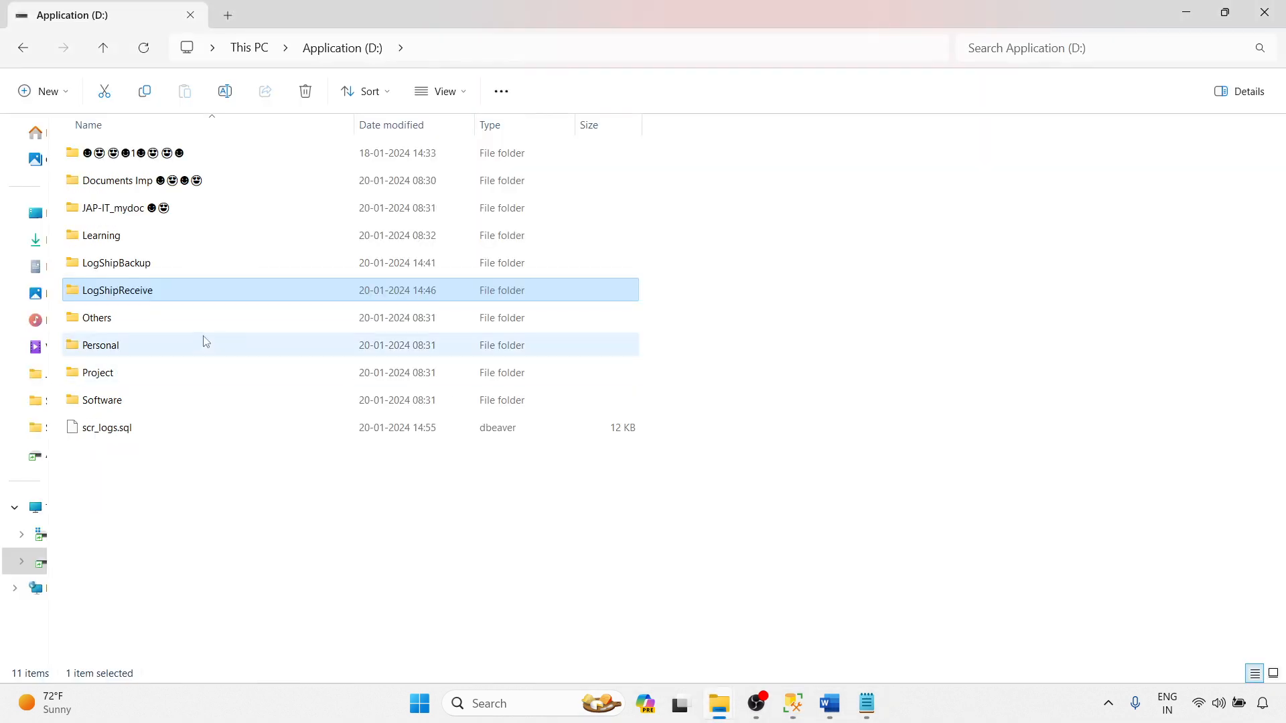
pyautogui.doubleClick(139, 263)
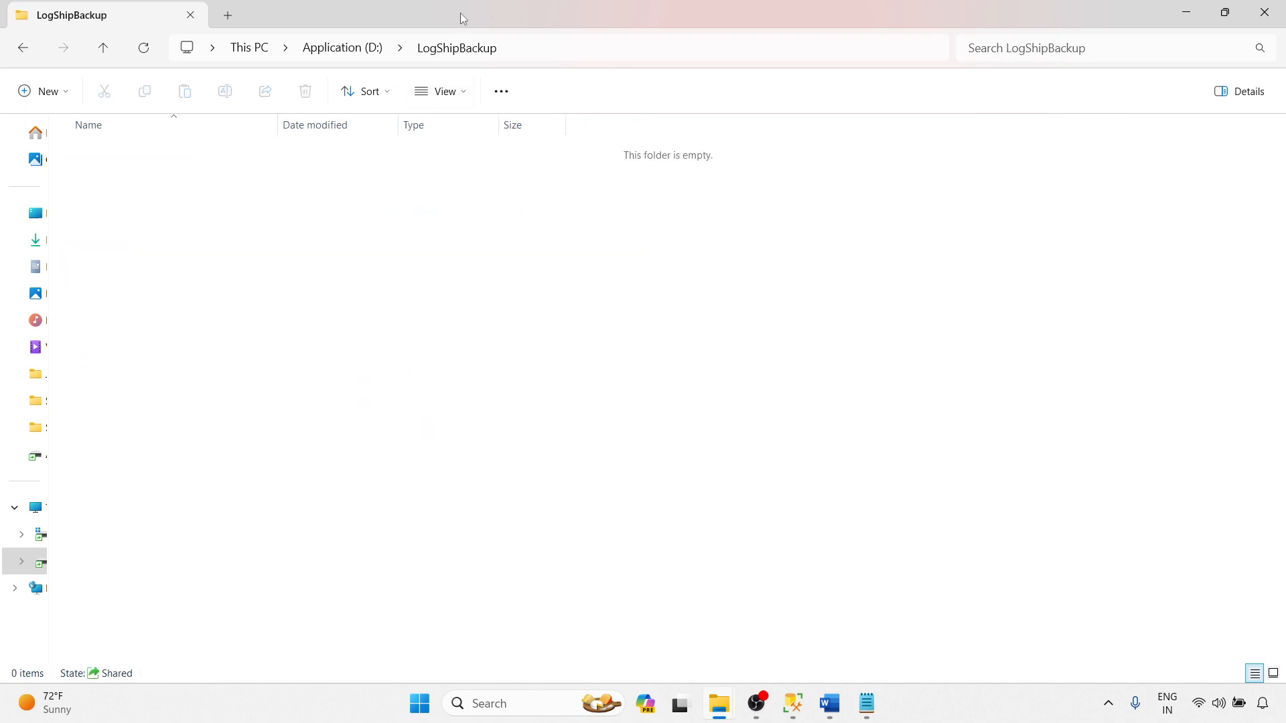
pyautogui.moveTo(460, 13); pyautogui.dragTo(878, 138)
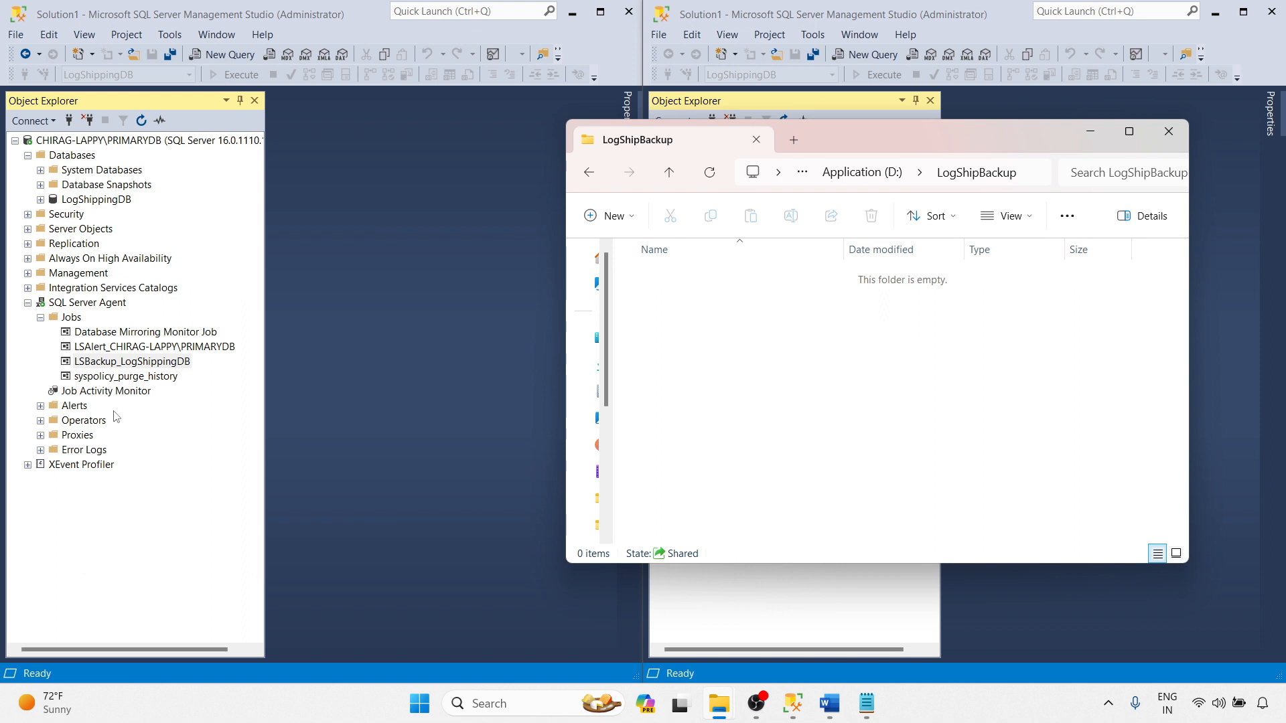
# - Run the LSBackup_LogShippingDB job manually on PRIMARYDB
pyautogui.rightClick(96, 362)
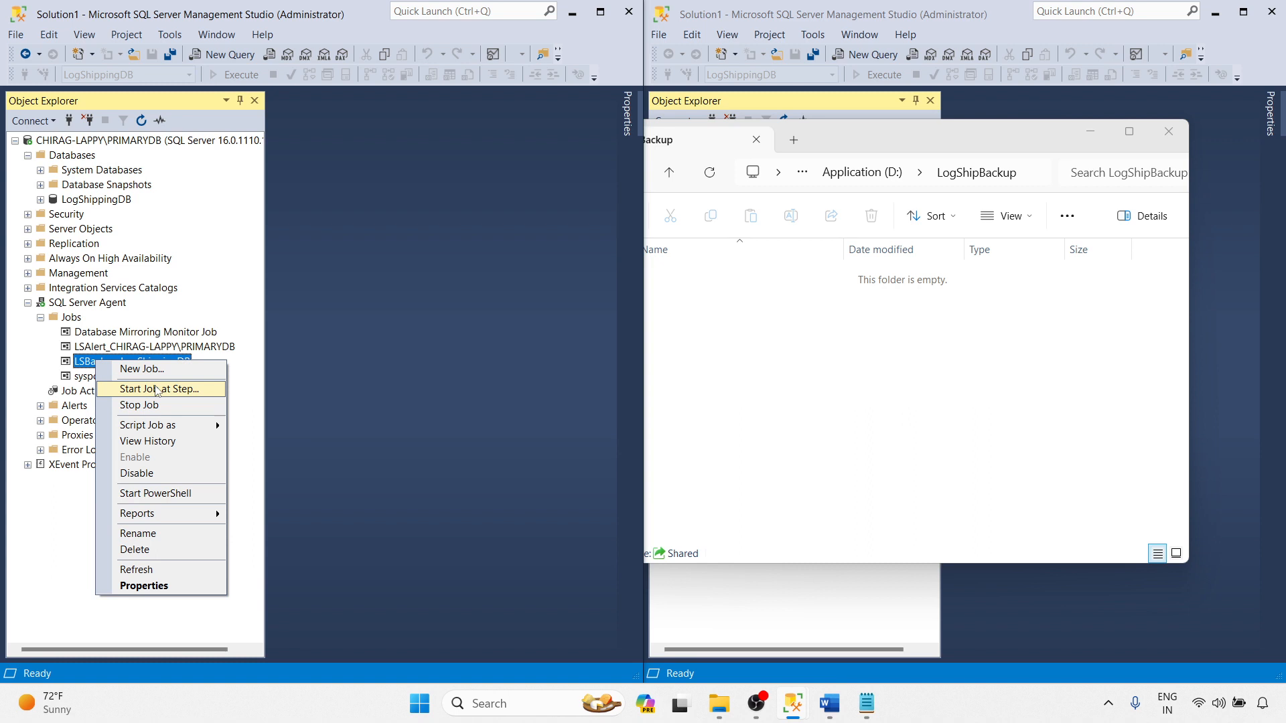
pyautogui.click(156, 389)
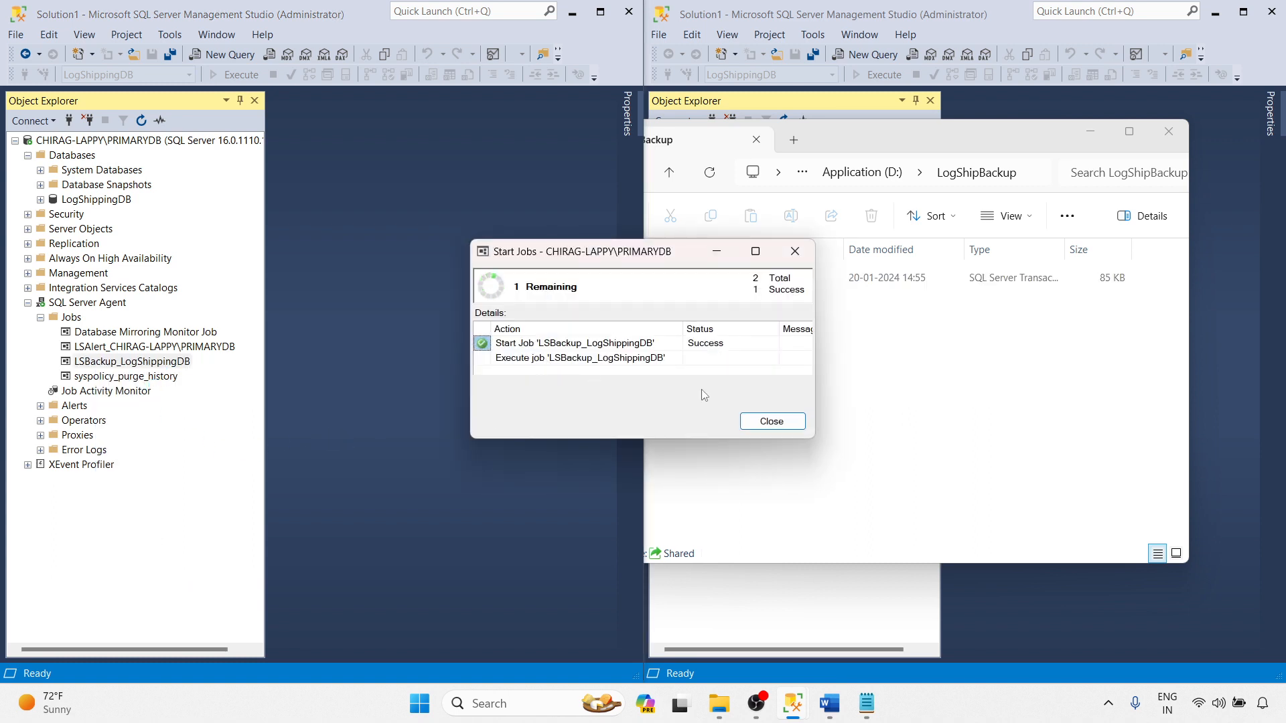
pyautogui.click(771, 422)
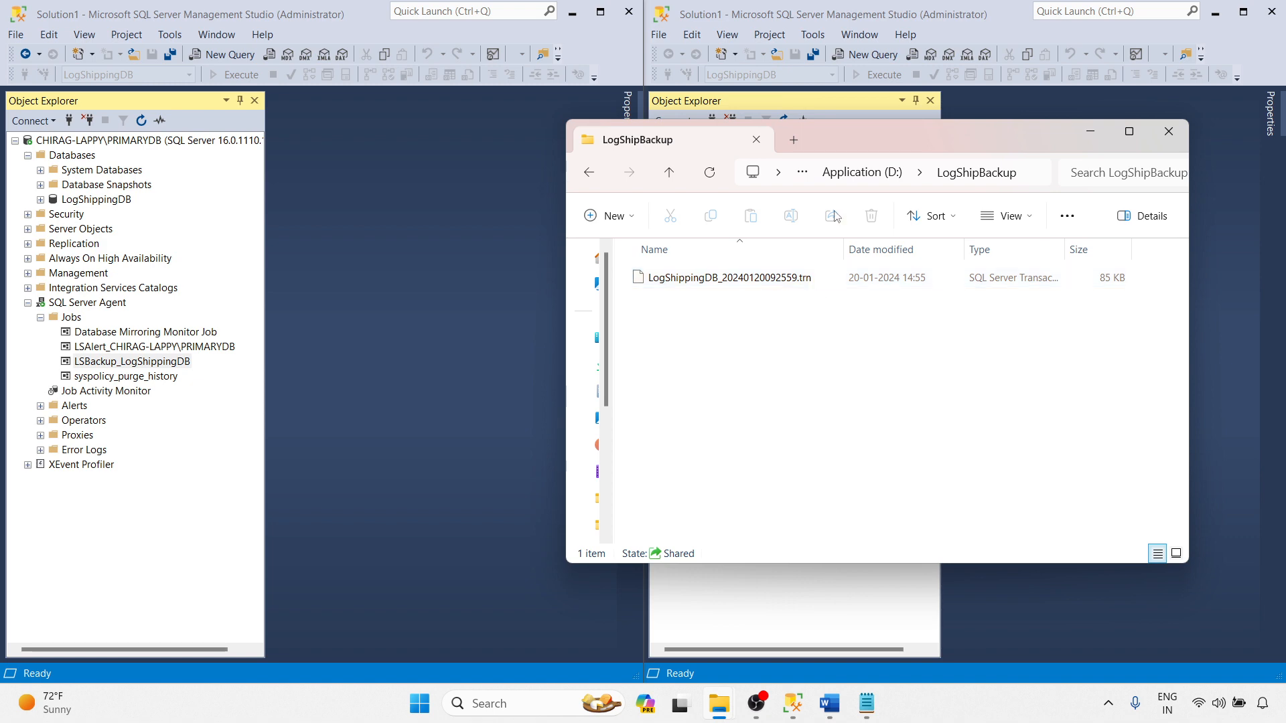
# - Arrange the LogShipBackup and LogShipReceive folders side by side and delete LogShippingDB.bak and LogShippingDB.trn from LogShipReceive
pyautogui.moveTo(899, 134); pyautogui.dragTo(316, 139)
pyautogui.moveTo(715, 711)
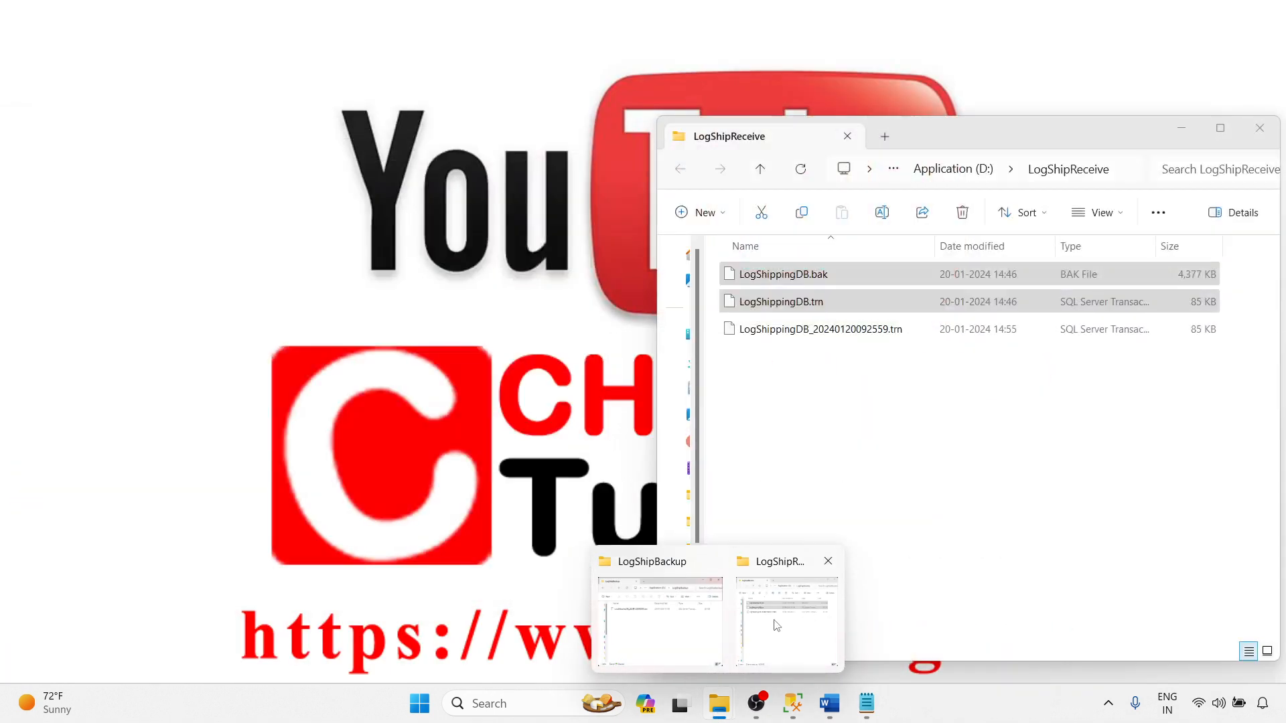
pyautogui.click(787, 620)
pyautogui.click(806, 307)
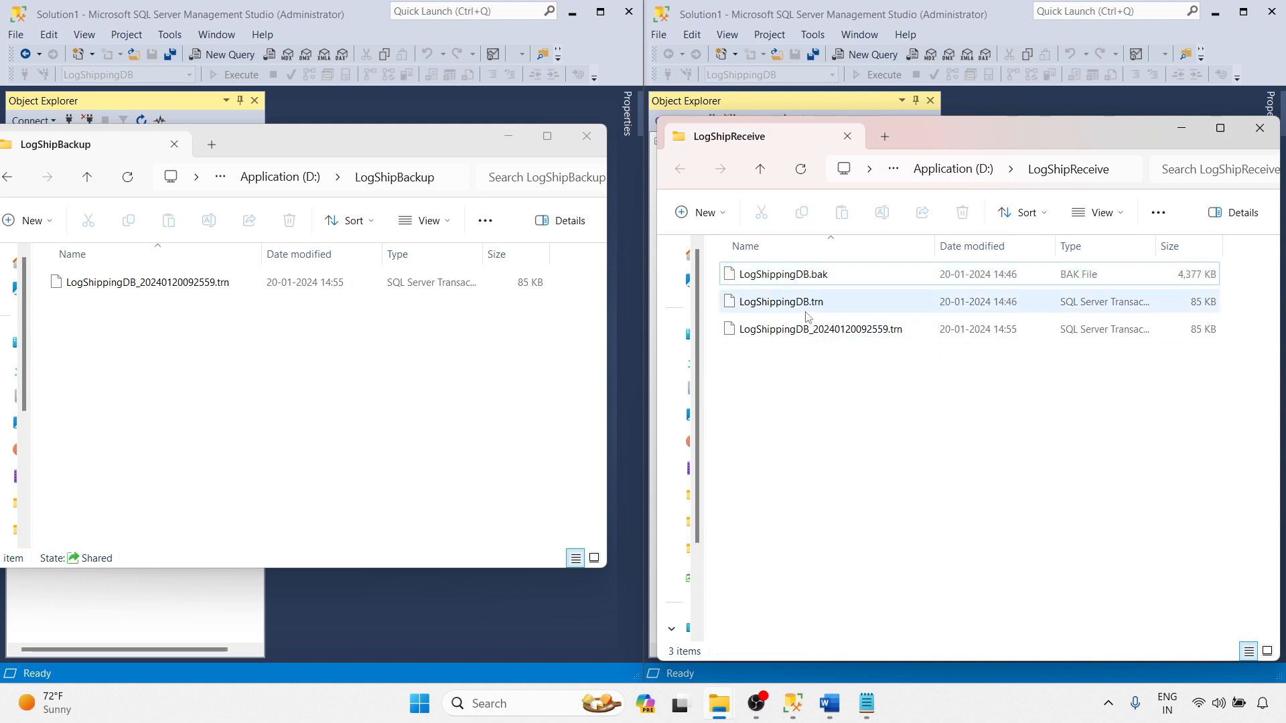
pyautogui.keyDown('ctrl'); pyautogui.click(796, 279); pyautogui.keyUp('ctrl')
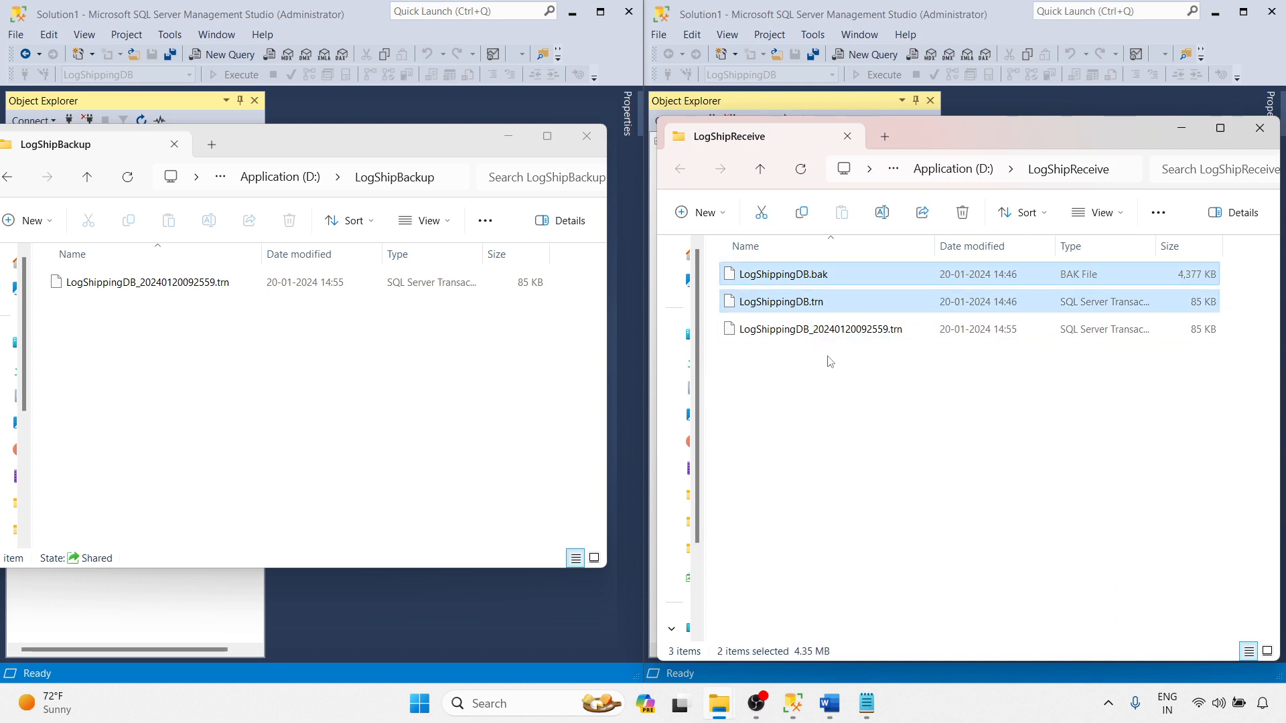
pyautogui.press('Delete')
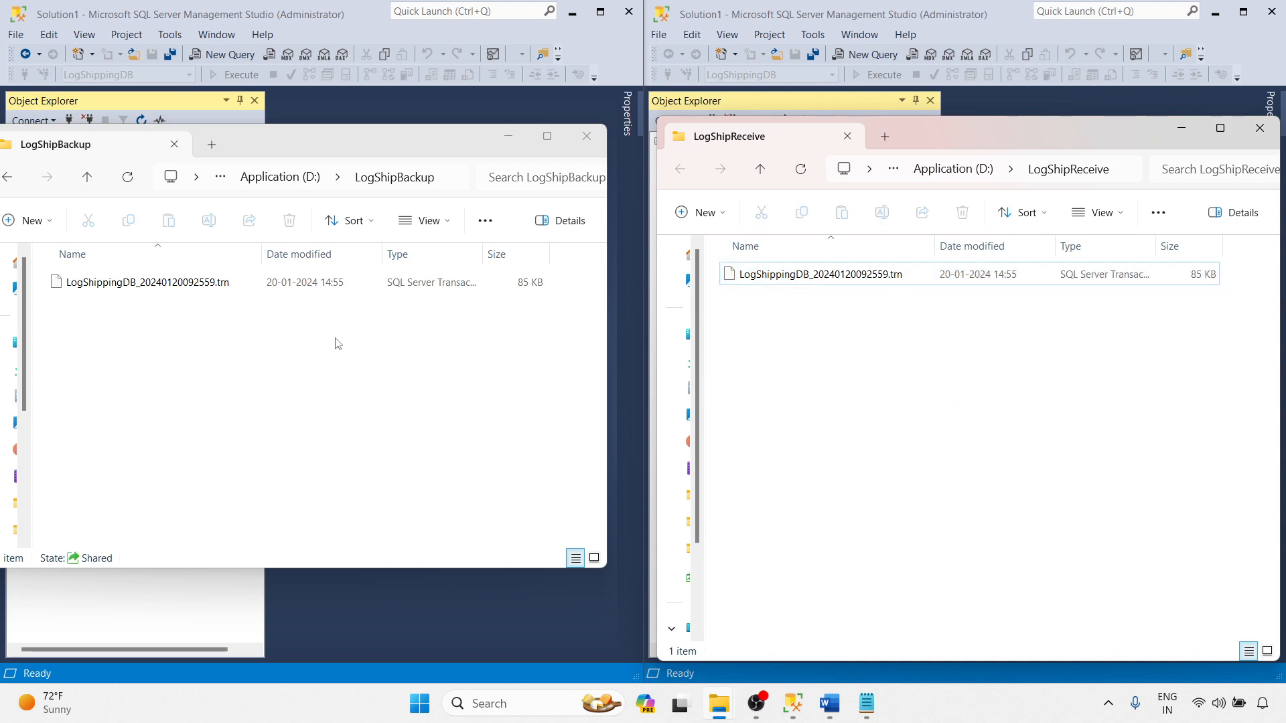
# - Move the LogShipBackup window off PRIMARYDB's job list and start the LSBackup_LogShippingDB job manually again
pyautogui.moveTo(319, 139); pyautogui.dragTo(477, 126)
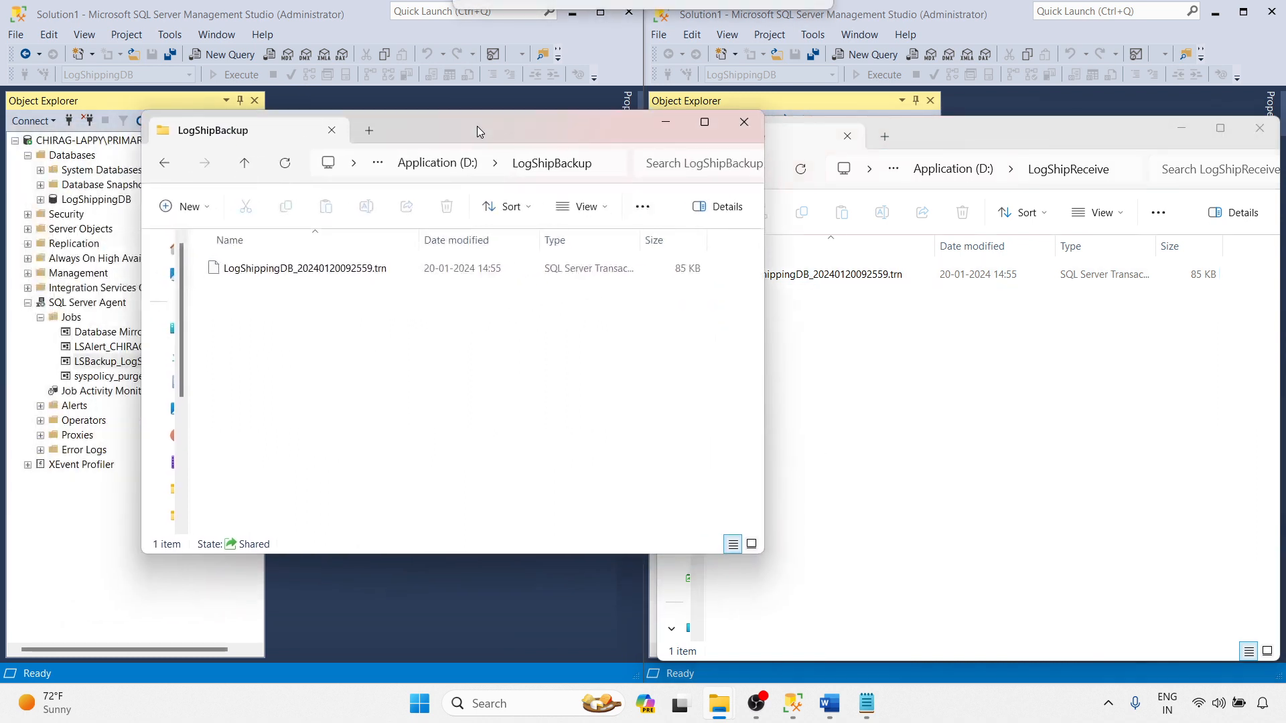
pyautogui.rightClick(84, 361)
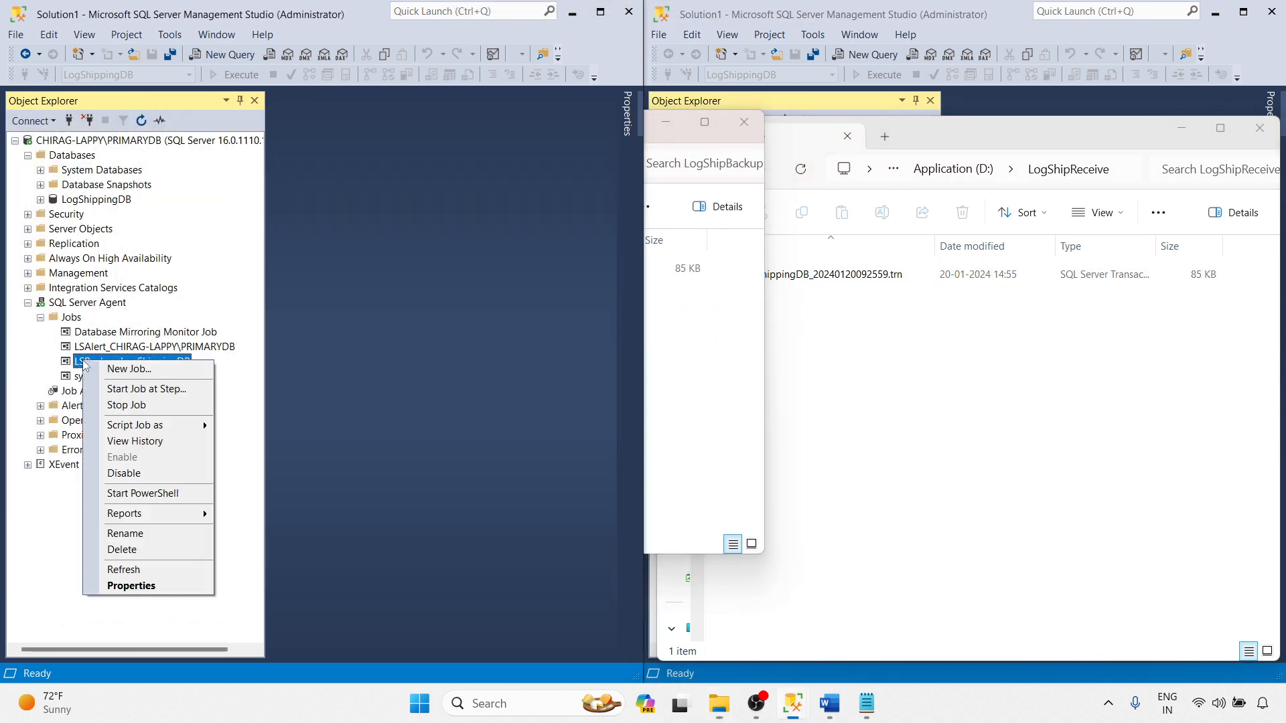
pyautogui.click(146, 389)
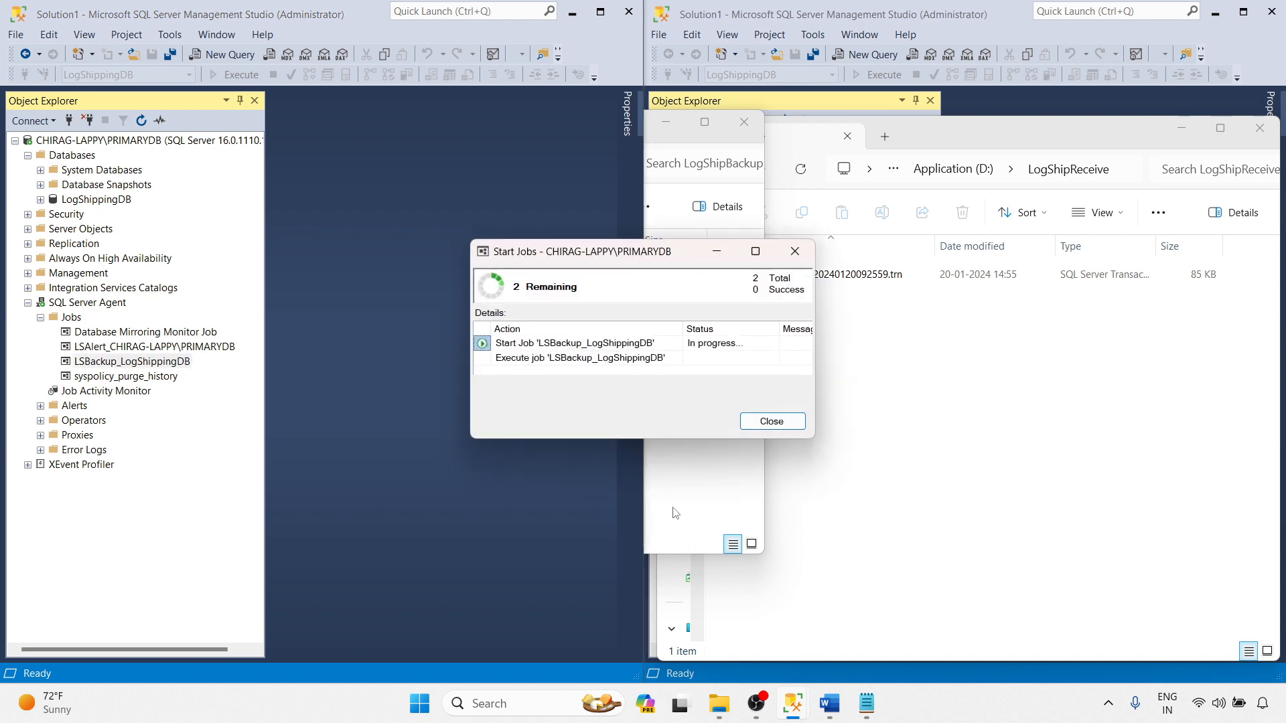
pyautogui.click(770, 420)
# - Move the LogShipReceive window clear of SECONDARYDB's job list and run the LSCopy job for LogShippingDB manually
pyautogui.click(856, 416)
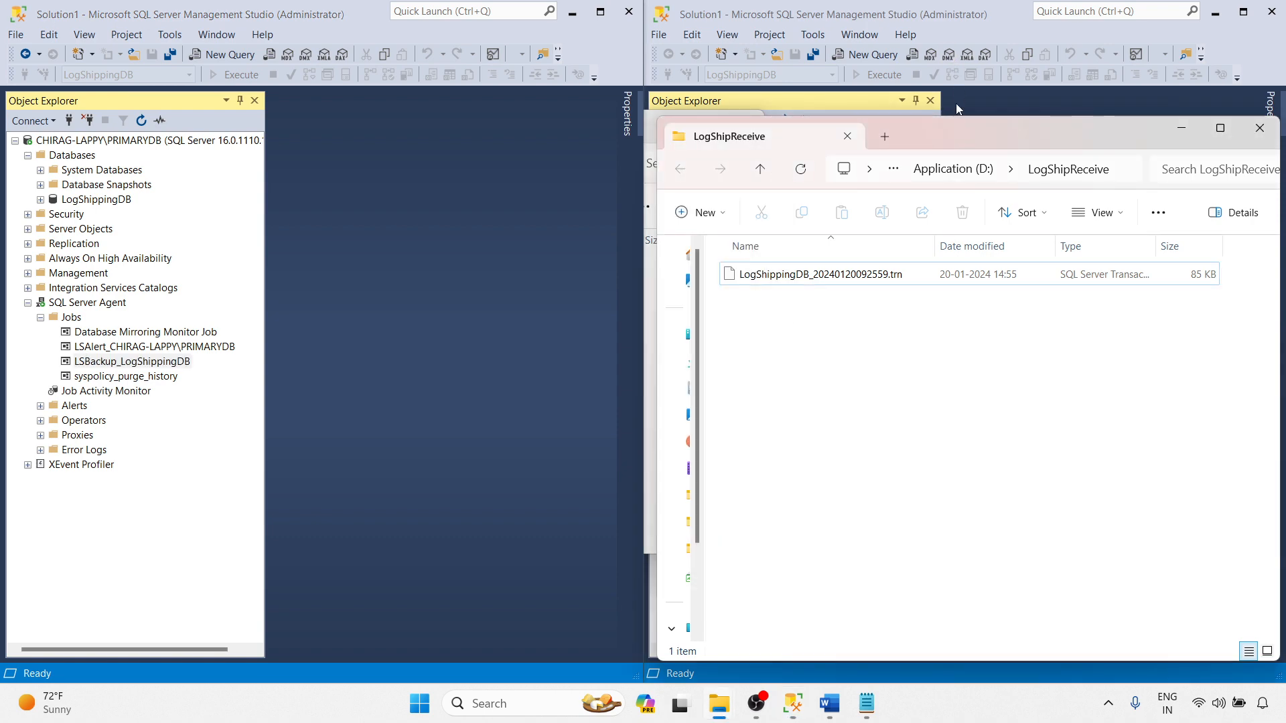
pyautogui.moveTo(947, 136); pyautogui.dragTo(318, 110)
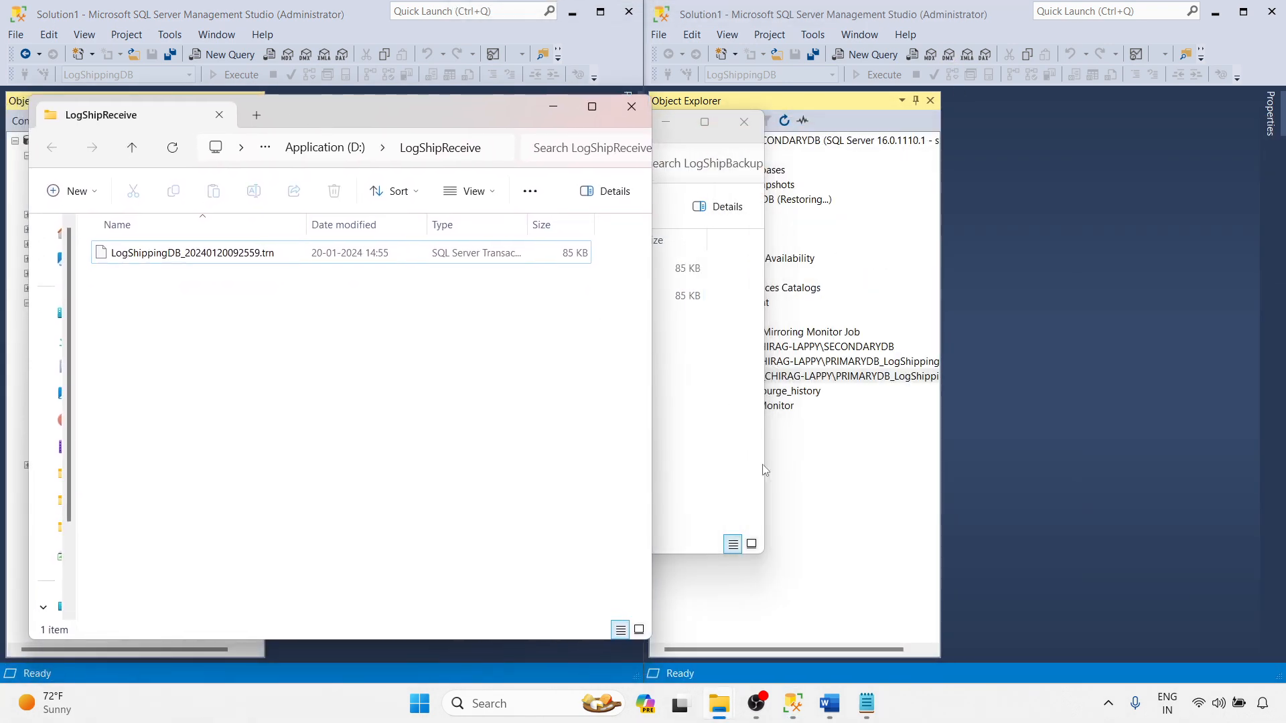
pyautogui.click(769, 374)
pyautogui.rightClick(769, 361)
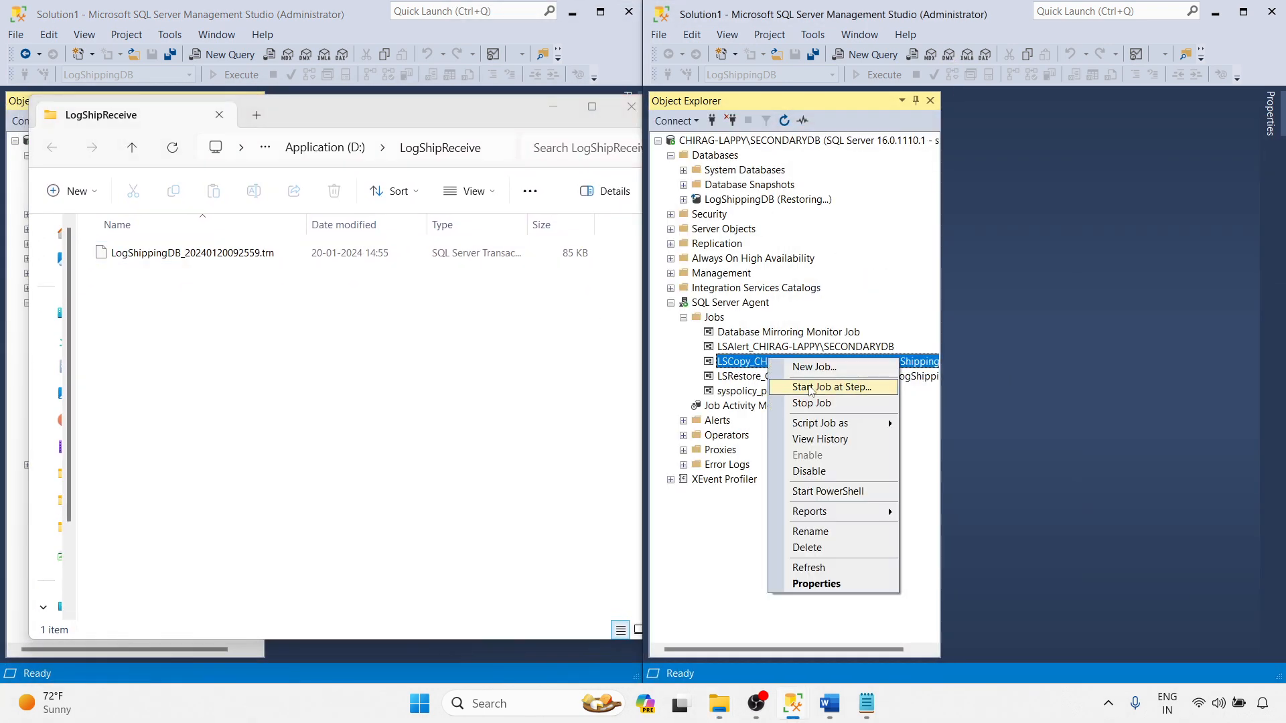
pyautogui.click(797, 383)
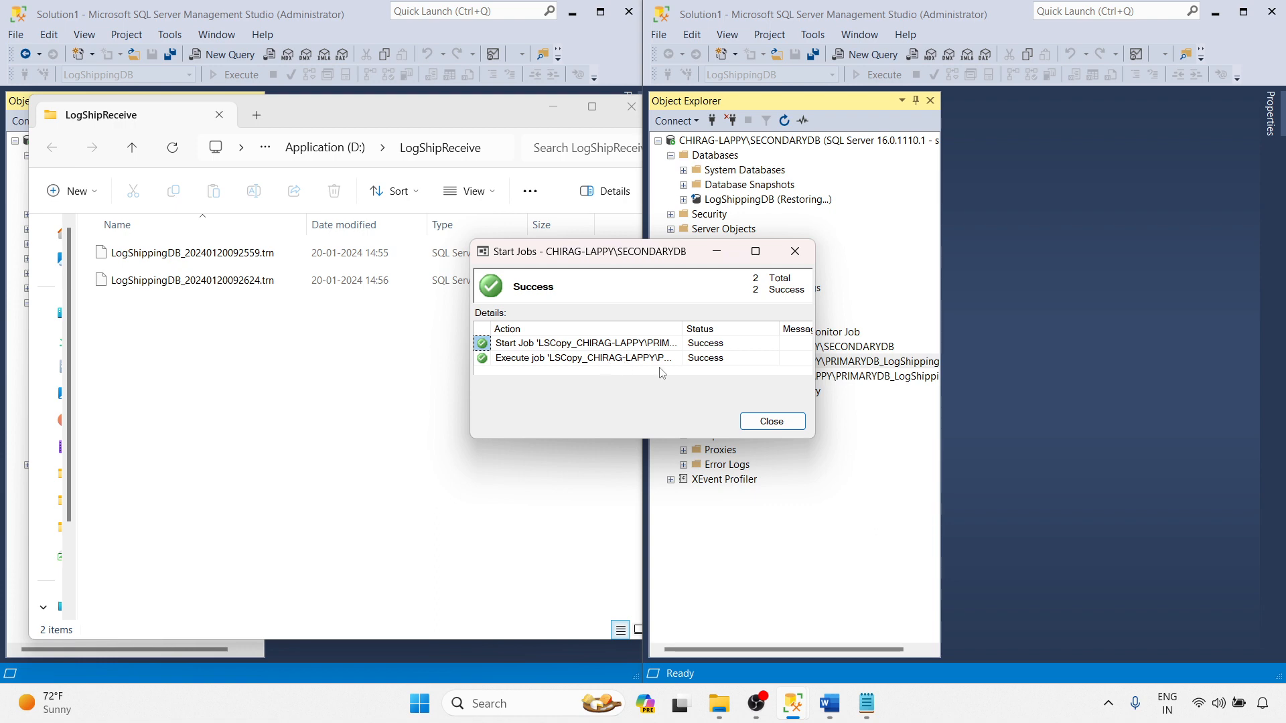
pyautogui.click(761, 422)
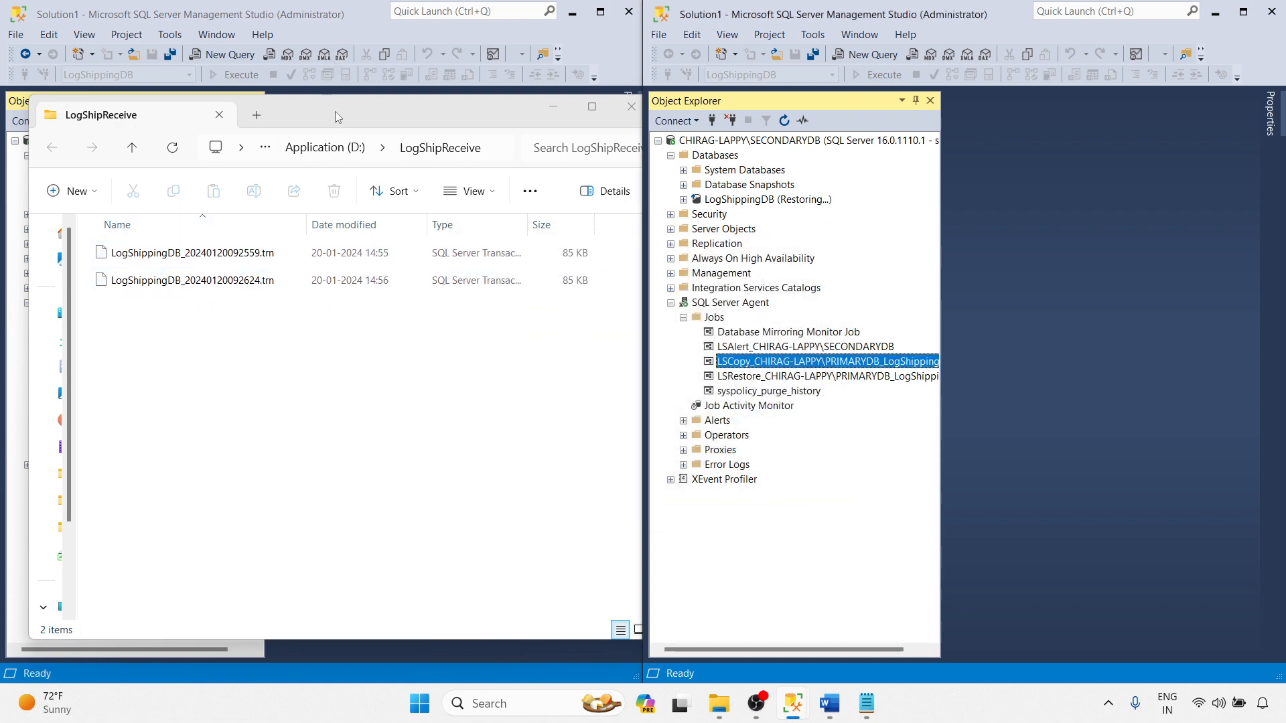
# - Check the run history of the LSBackup_LogShippingDB job on PRIMARYDB and close the log viewer
pyautogui.moveTo(336, 112); pyautogui.dragTo(763, 123)
pyautogui.rightClick(127, 362)
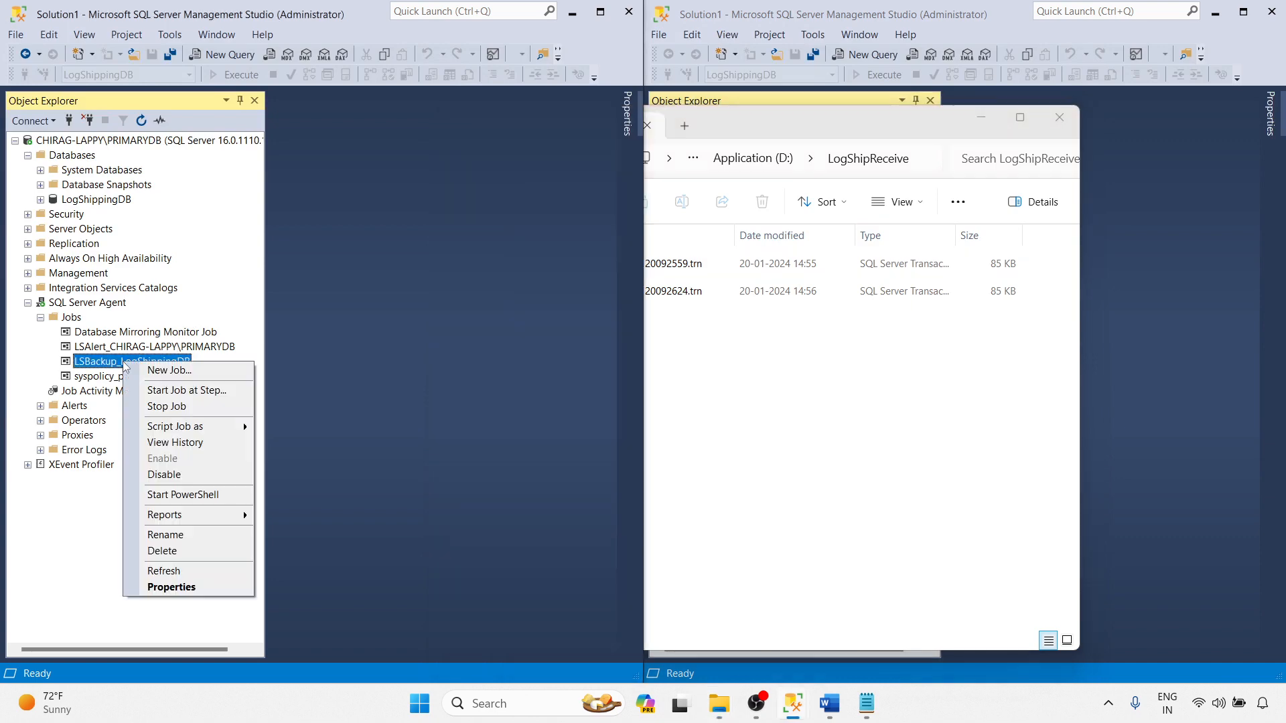
pyautogui.click(175, 443)
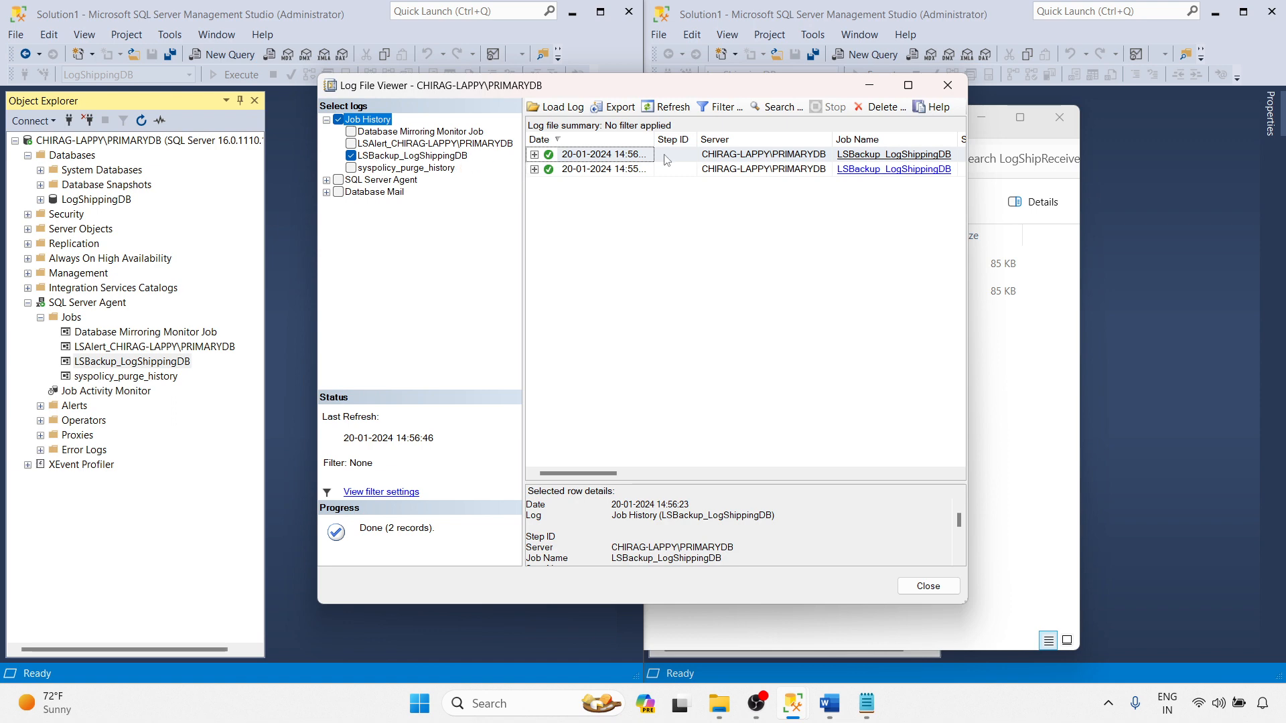
pyautogui.click(948, 85)
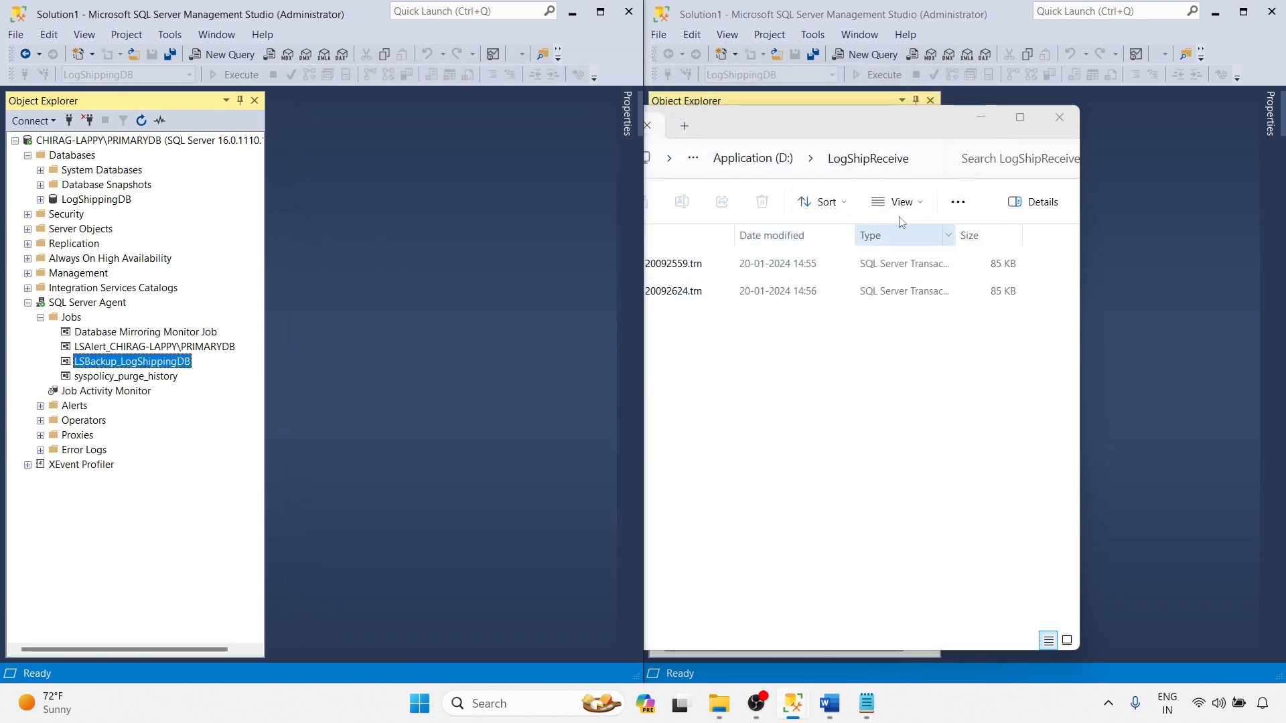
# - Check the run history of the LSCopy job on SECONDARYDB and close the log viewer
pyautogui.moveTo(897, 120); pyautogui.dragTo(480, 118)
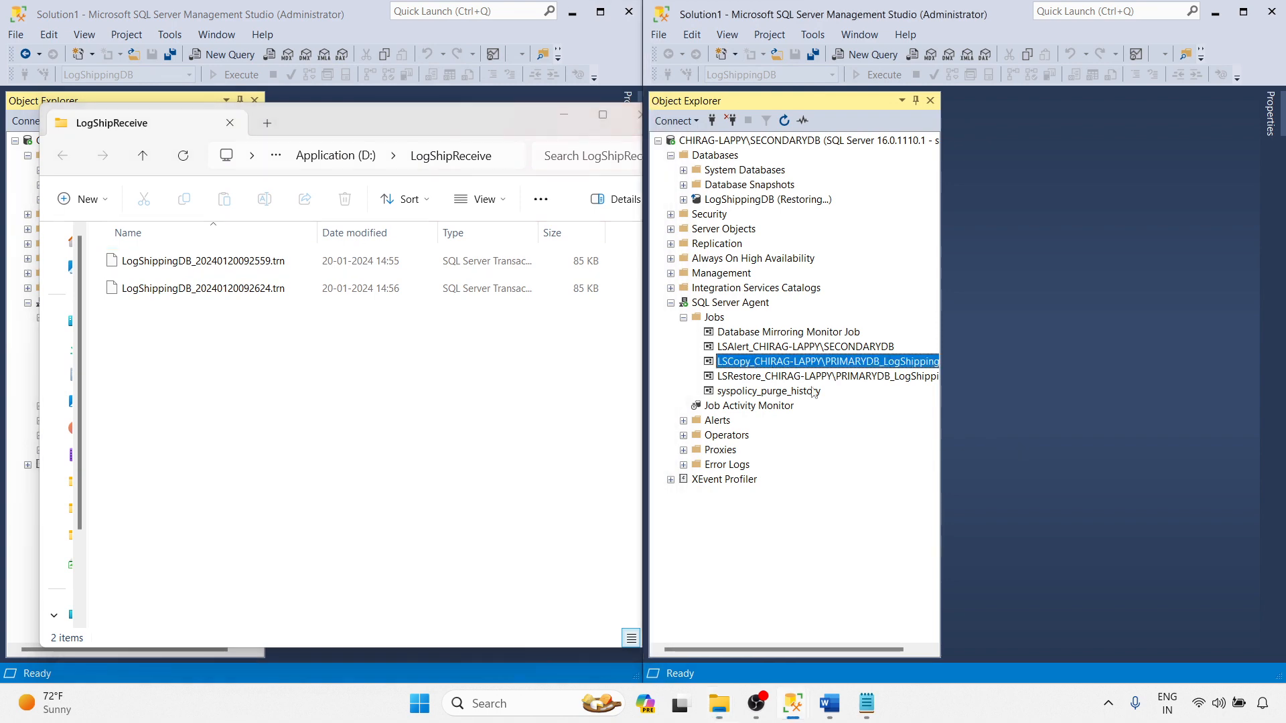
pyautogui.rightClick(759, 364)
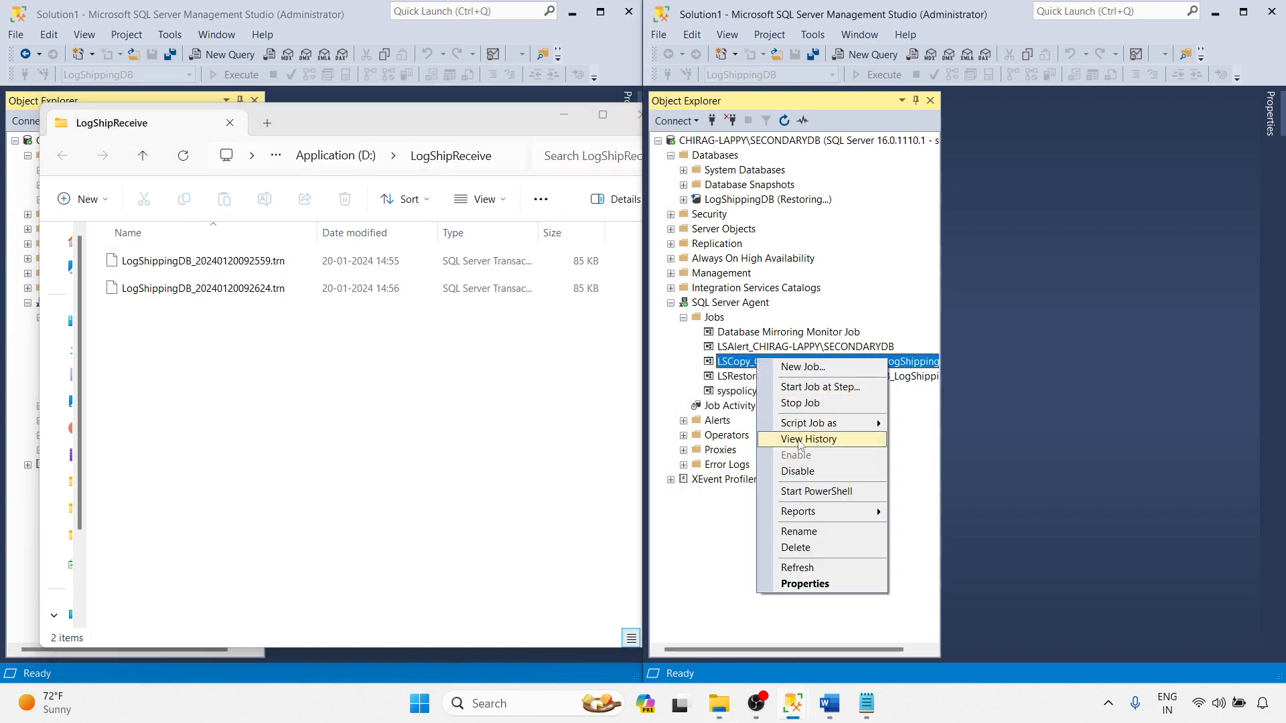
pyautogui.click(799, 441)
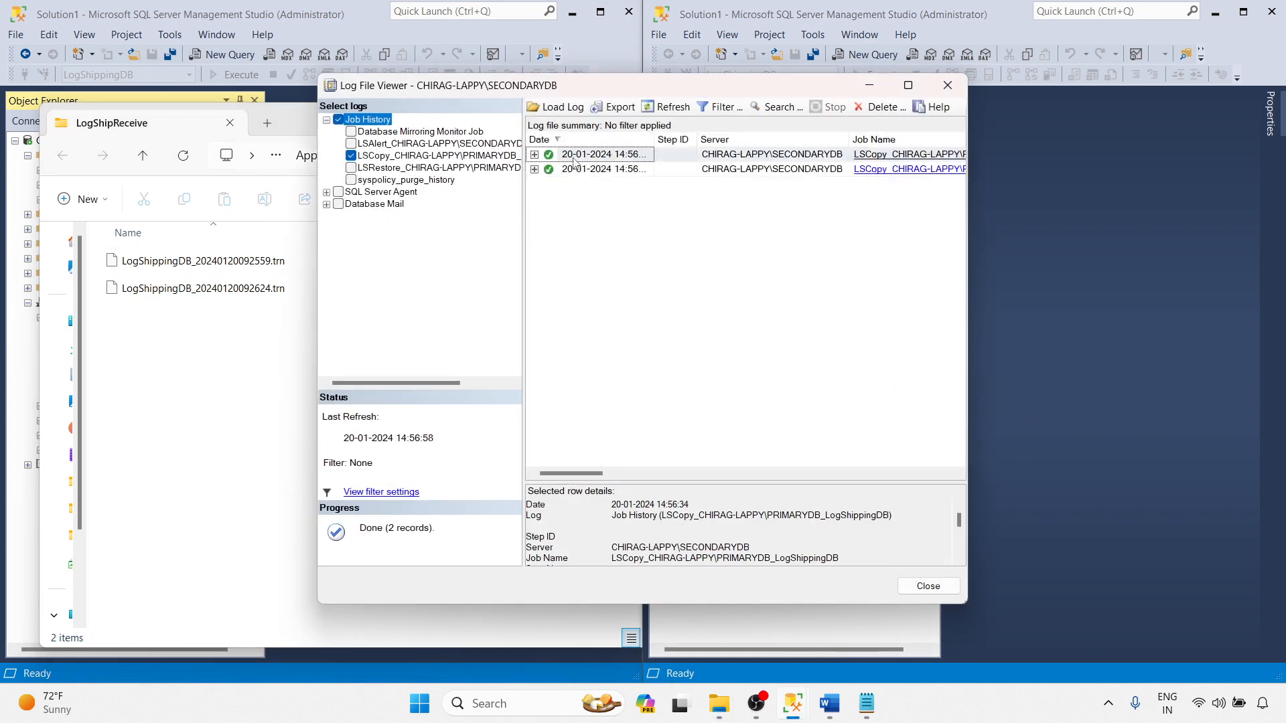
pyautogui.click(948, 85)
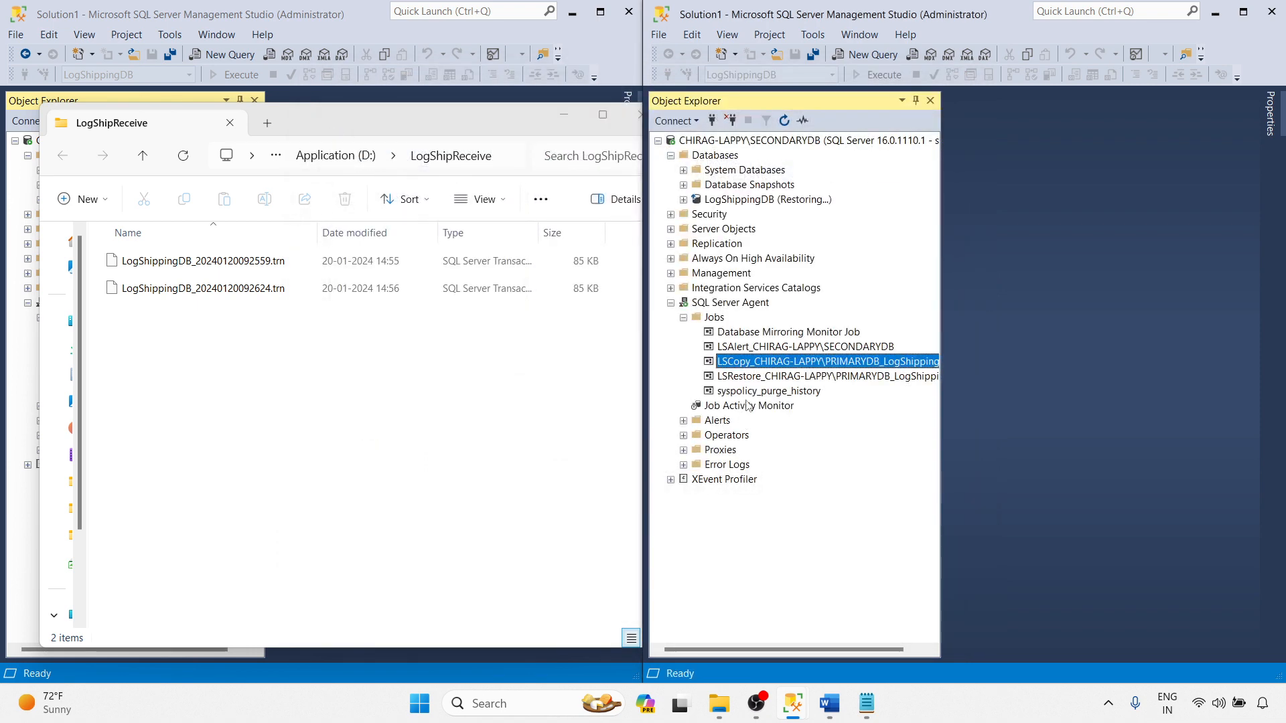
# - Run the LSRestore job for LogShippingDB manually on SECONDARYDB
pyautogui.click(755, 380)
pyautogui.rightClick(755, 377)
pyautogui.click(809, 401)
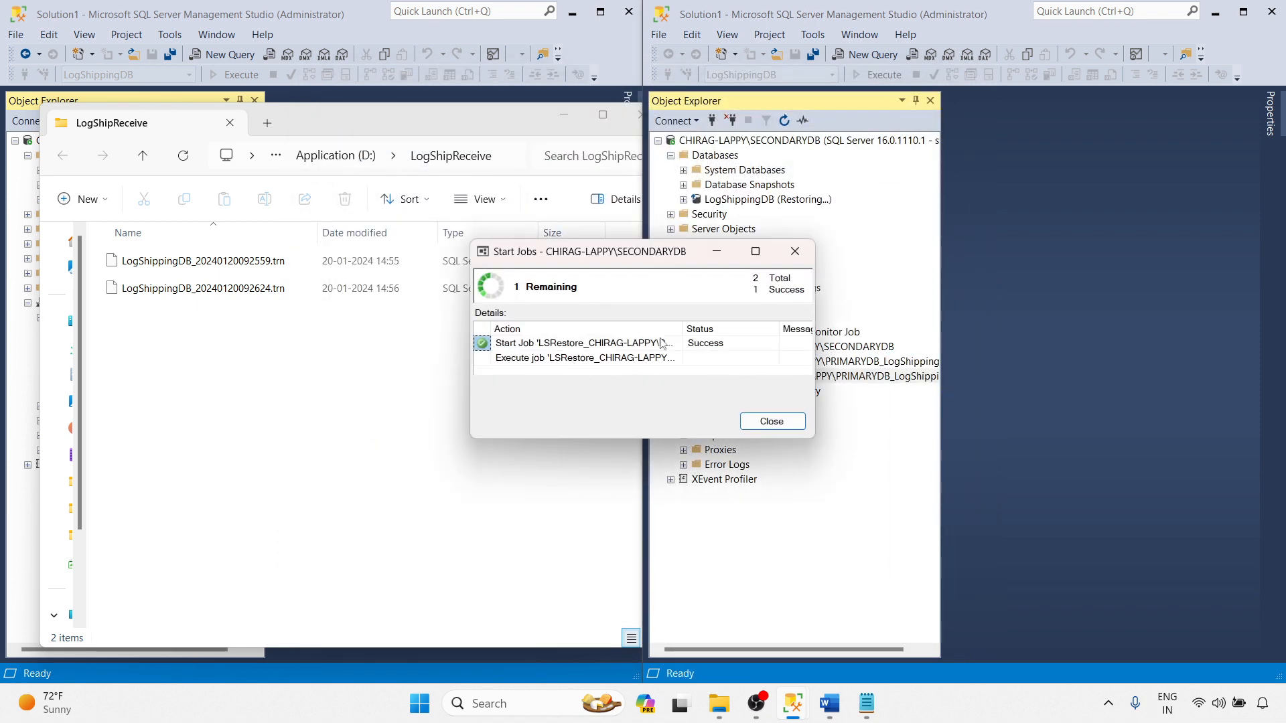
pyautogui.click(771, 421)
# - Check the run history of the LSRestore job on SECONDARYDB and close the log viewer
pyautogui.rightClick(744, 382)
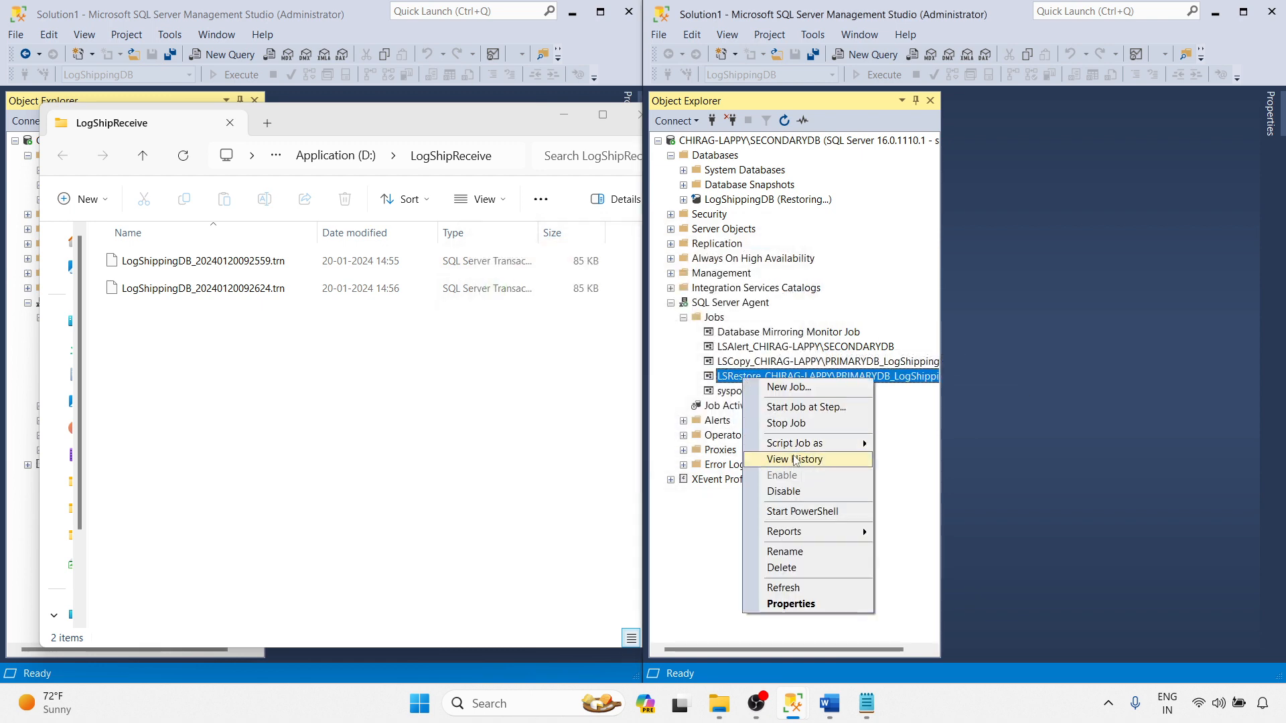
pyautogui.click(777, 460)
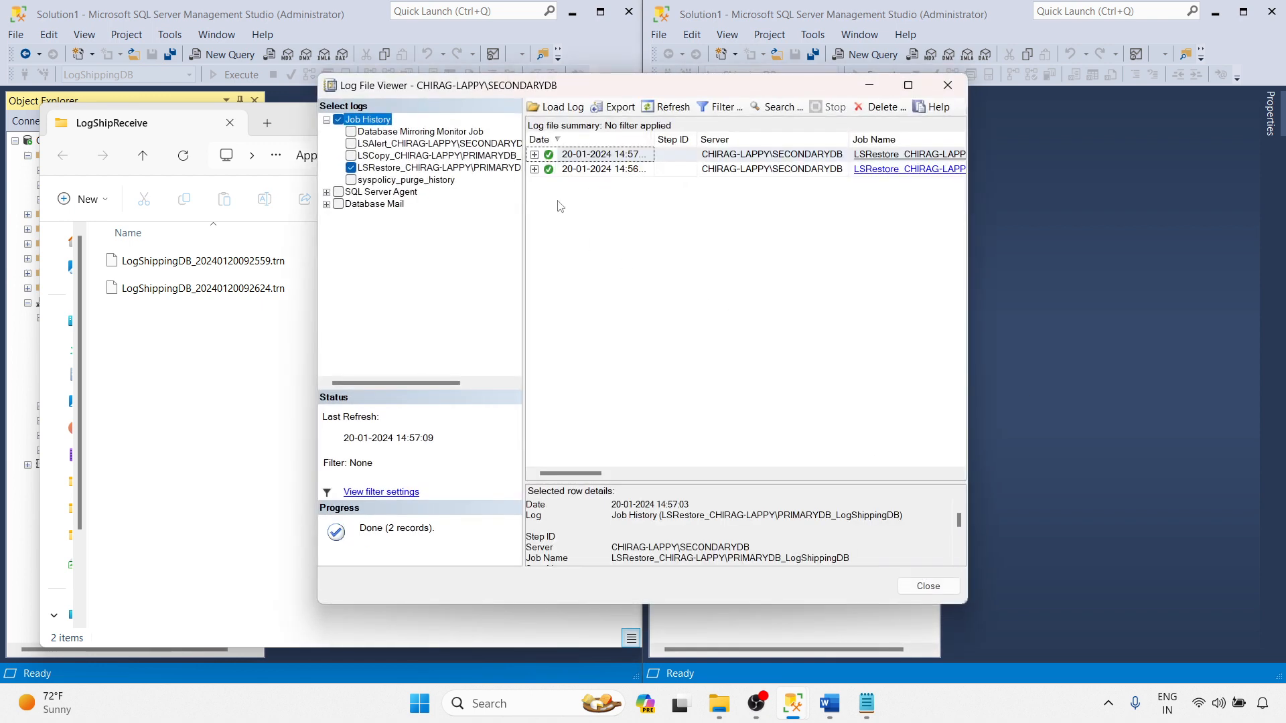
pyautogui.click(946, 85)
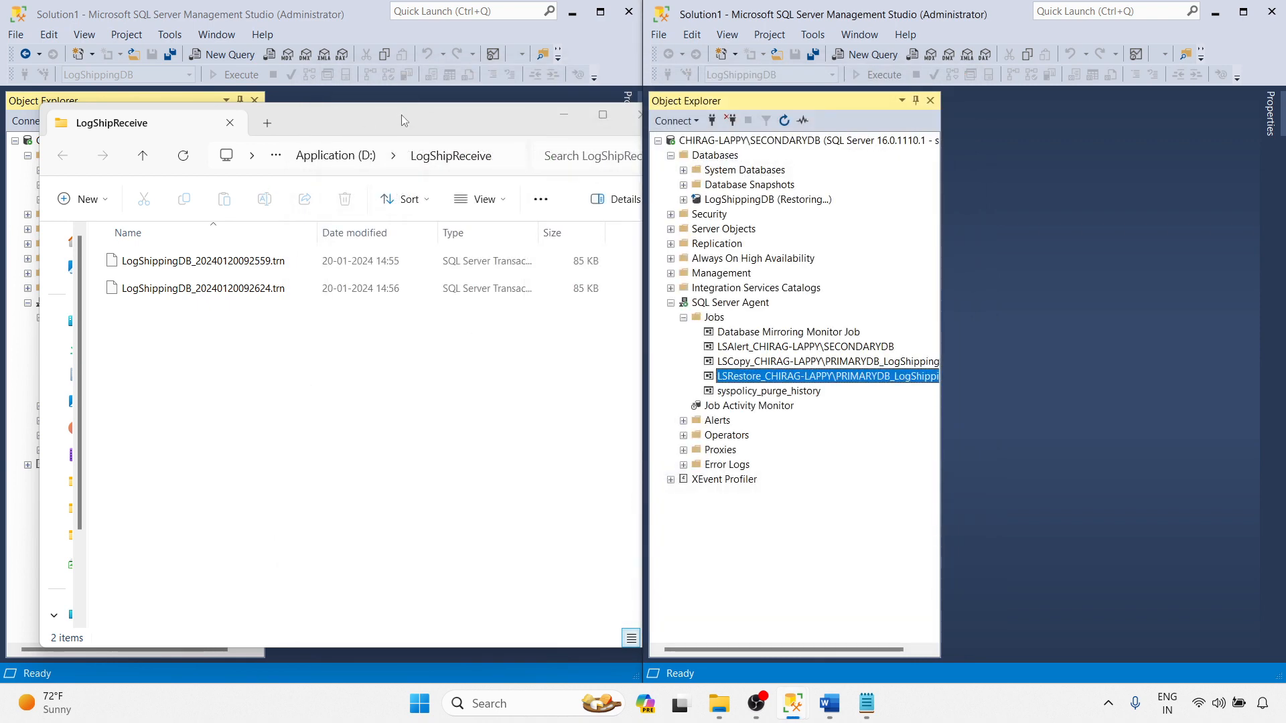
# - Place the LogShipBackup and LogShipReceive folder windows side by side and compare their transaction log backup files
pyautogui.moveTo(401, 114); pyautogui.dragTo(997, 102)
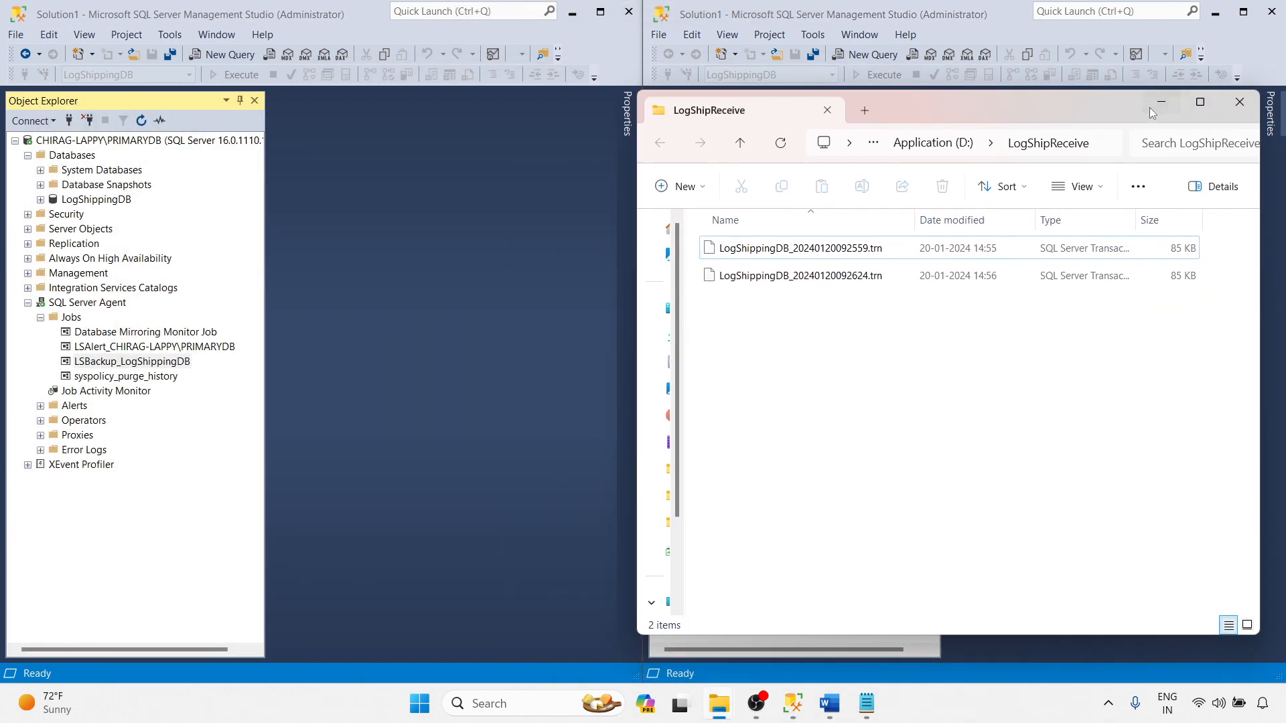
pyautogui.click(1153, 106)
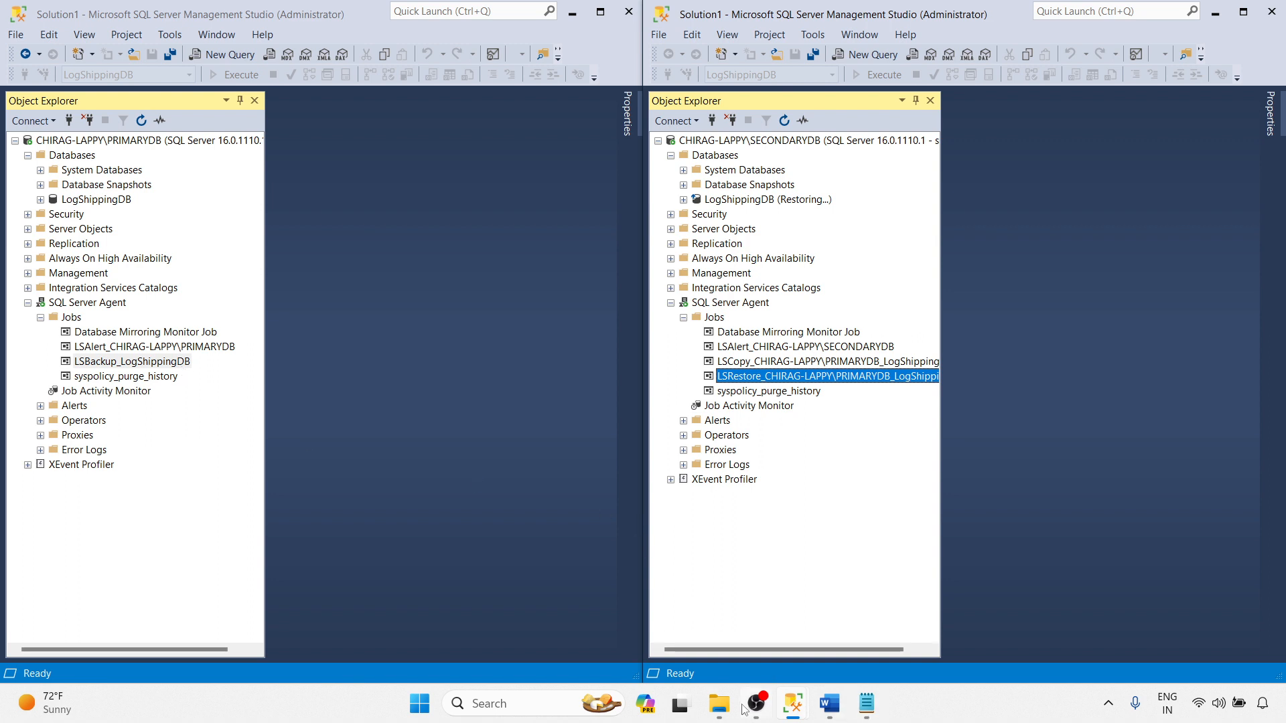
pyautogui.moveTo(720, 707)
pyautogui.click(671, 619)
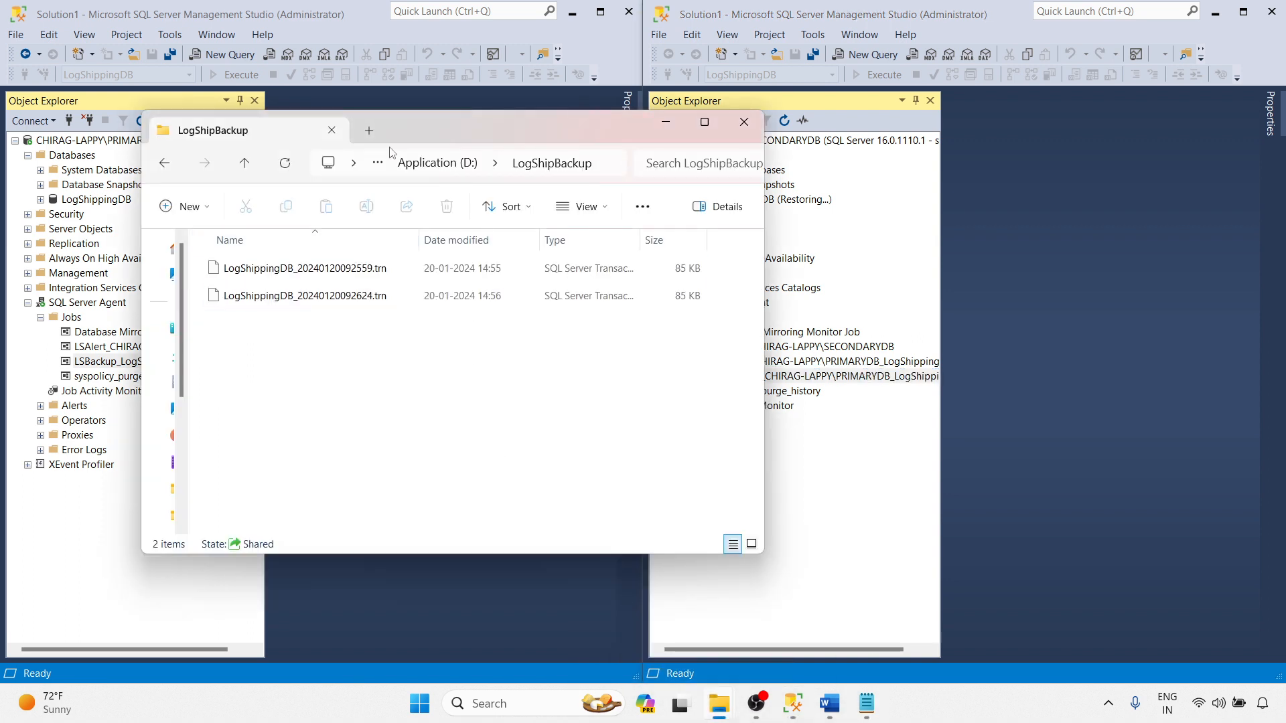
pyautogui.moveTo(412, 133); pyautogui.dragTo(537, 115)
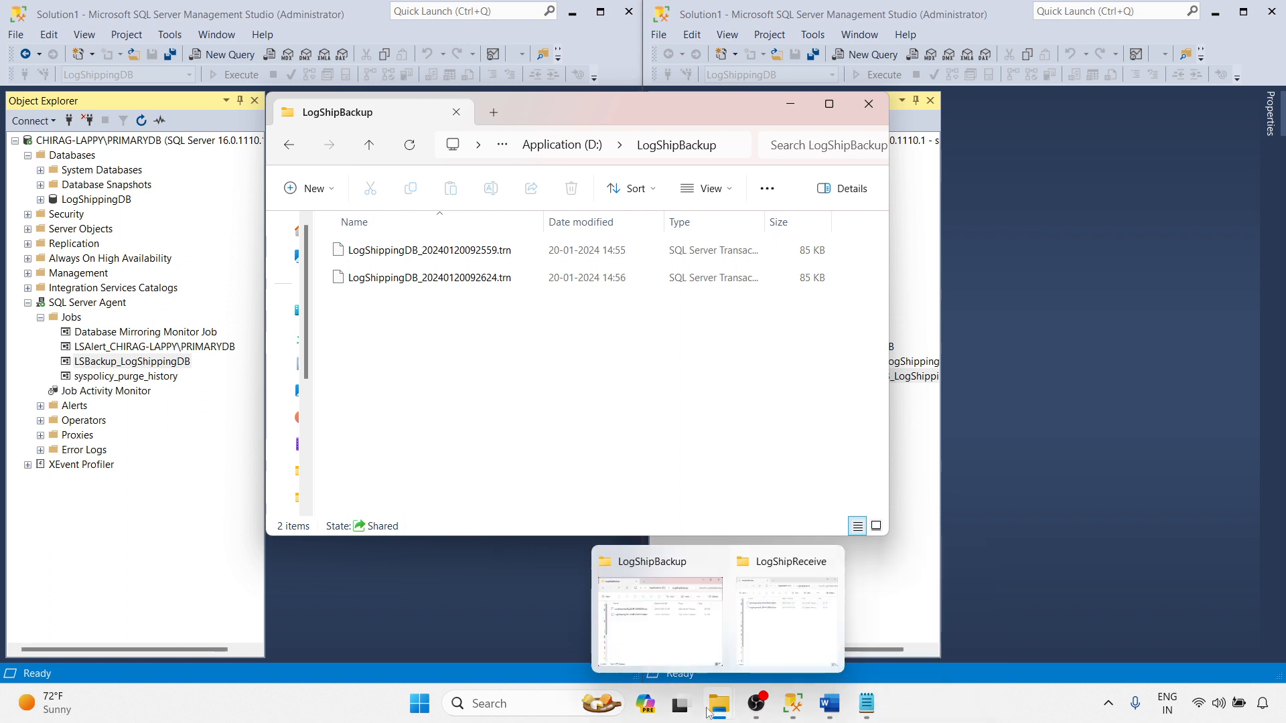
pyautogui.click(764, 635)
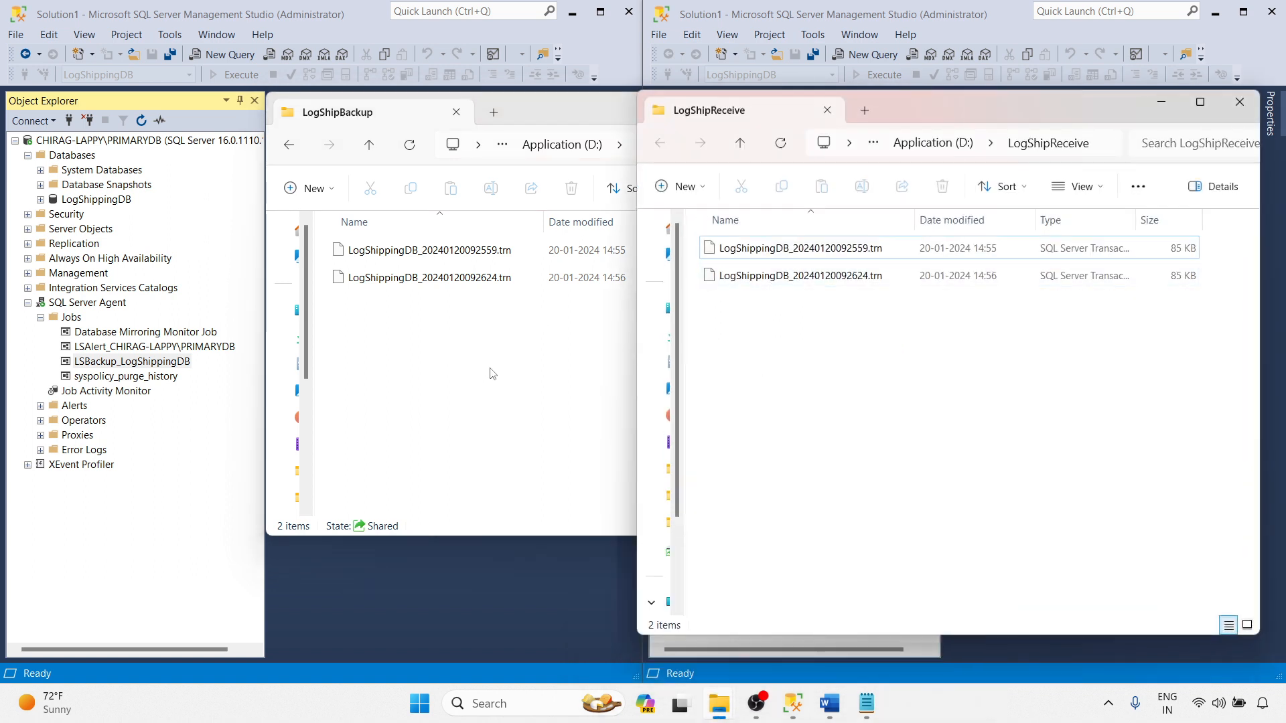
pyautogui.moveTo(554, 114); pyautogui.dragTo(380, 176)
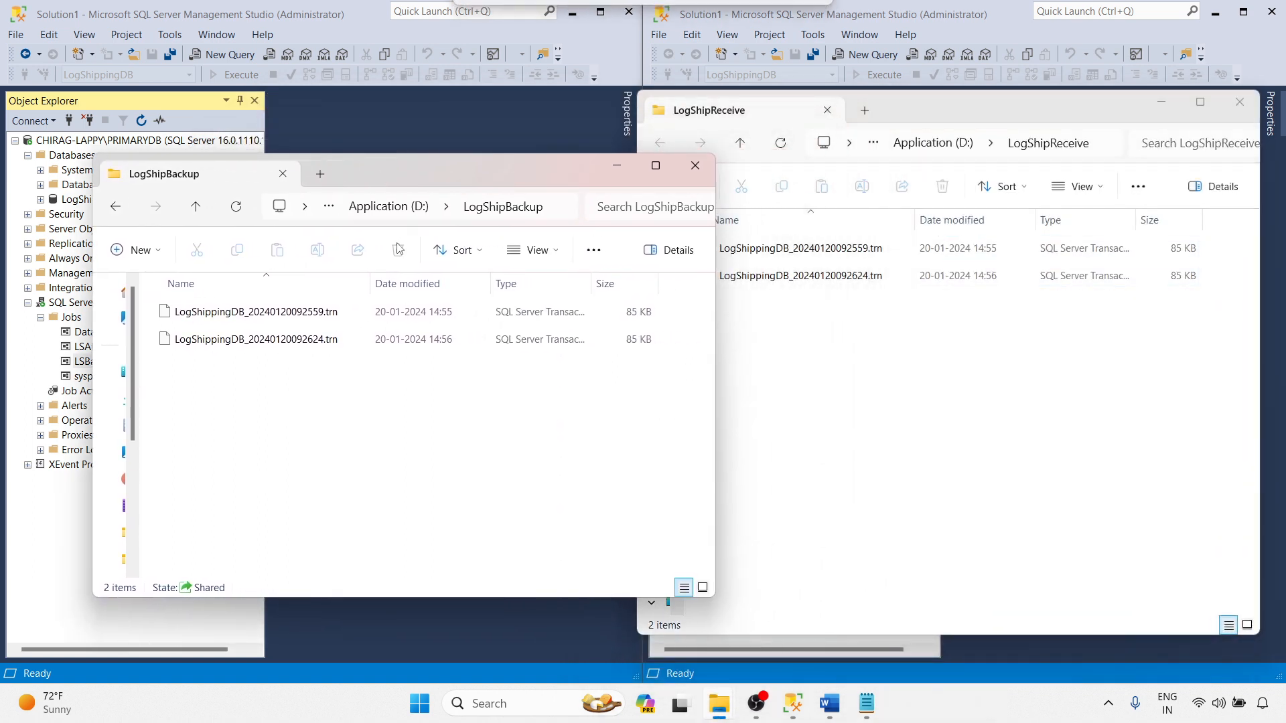
# - Refresh the LogShipReceive folder's contents to check for newly copied transaction log backups
pyautogui.click(1000, 363)
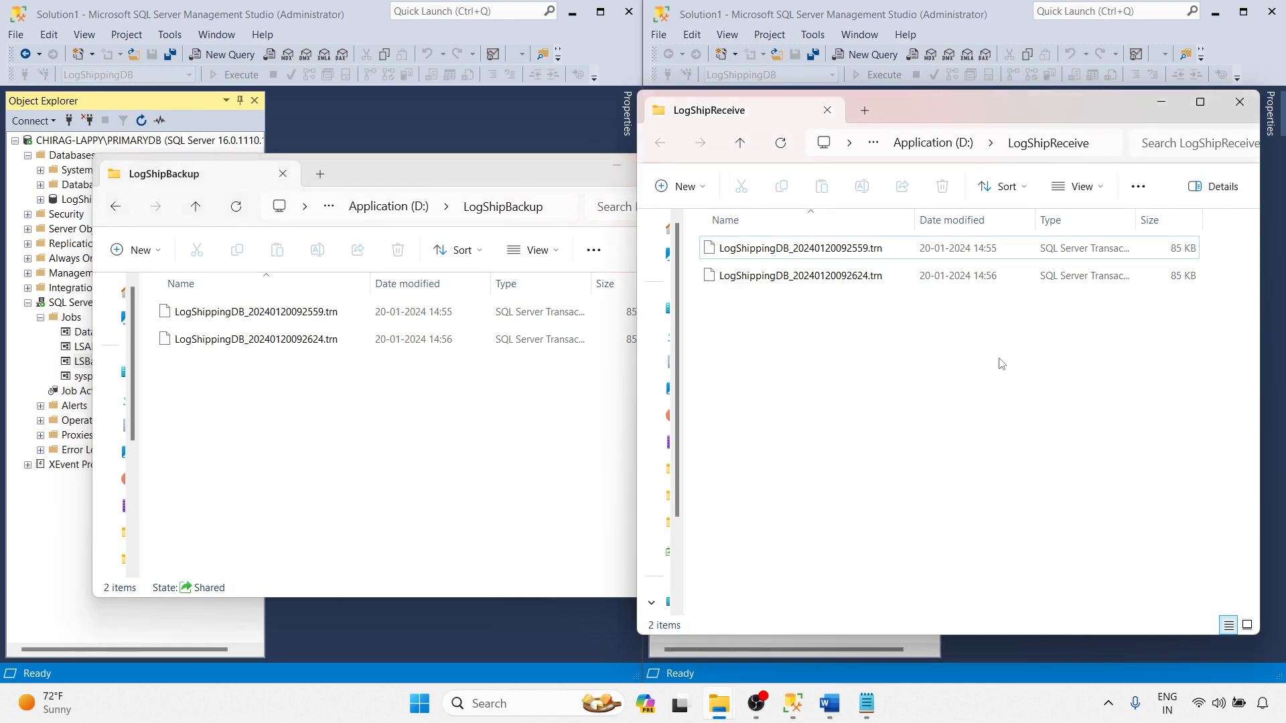
pyautogui.rightClick(1000, 364)
pyautogui.click(1055, 588)
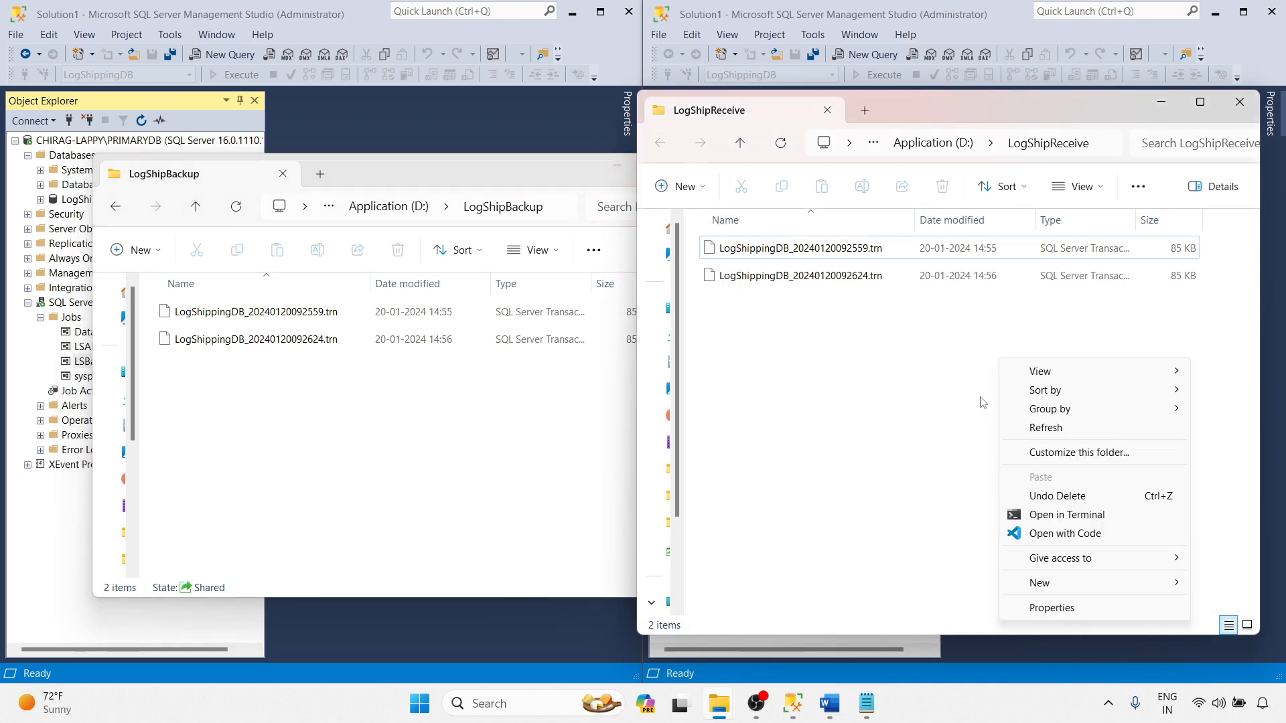
pyautogui.click(1019, 429)
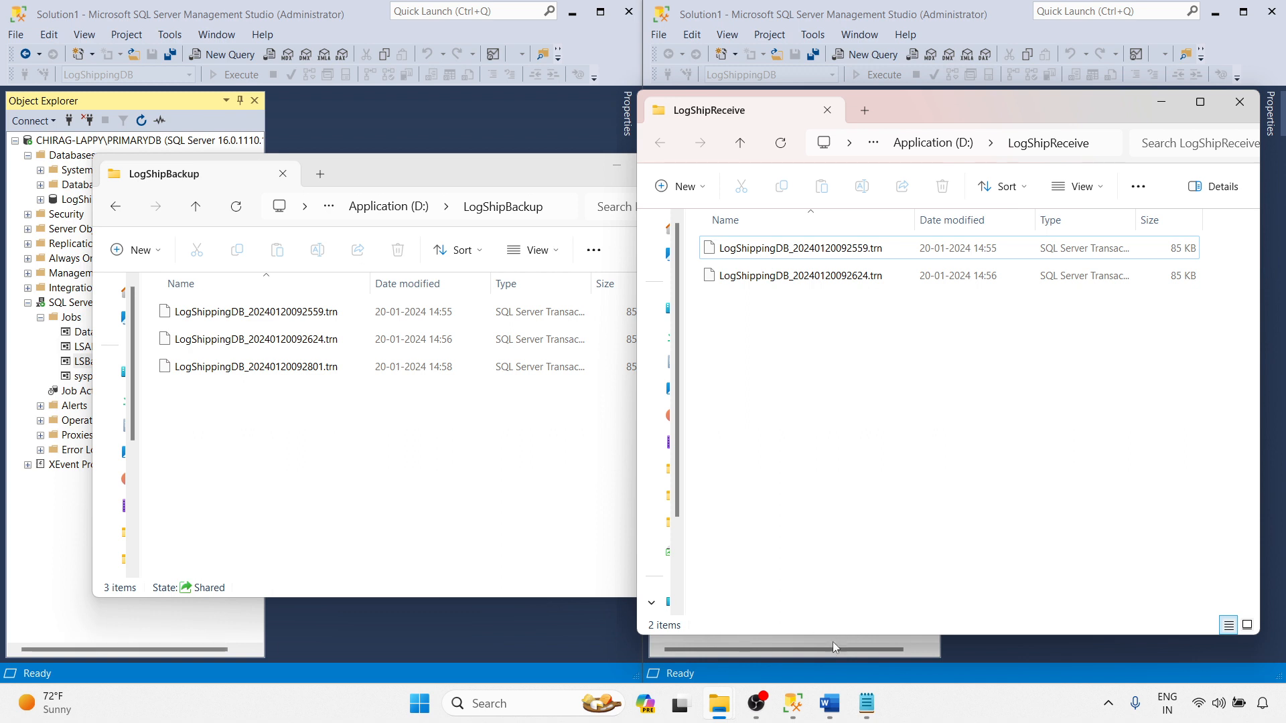
# - Switch to the log shipping tutorial document in Word and review its sections on running the jobs manually and viewing job history
pyautogui.click(830, 705)
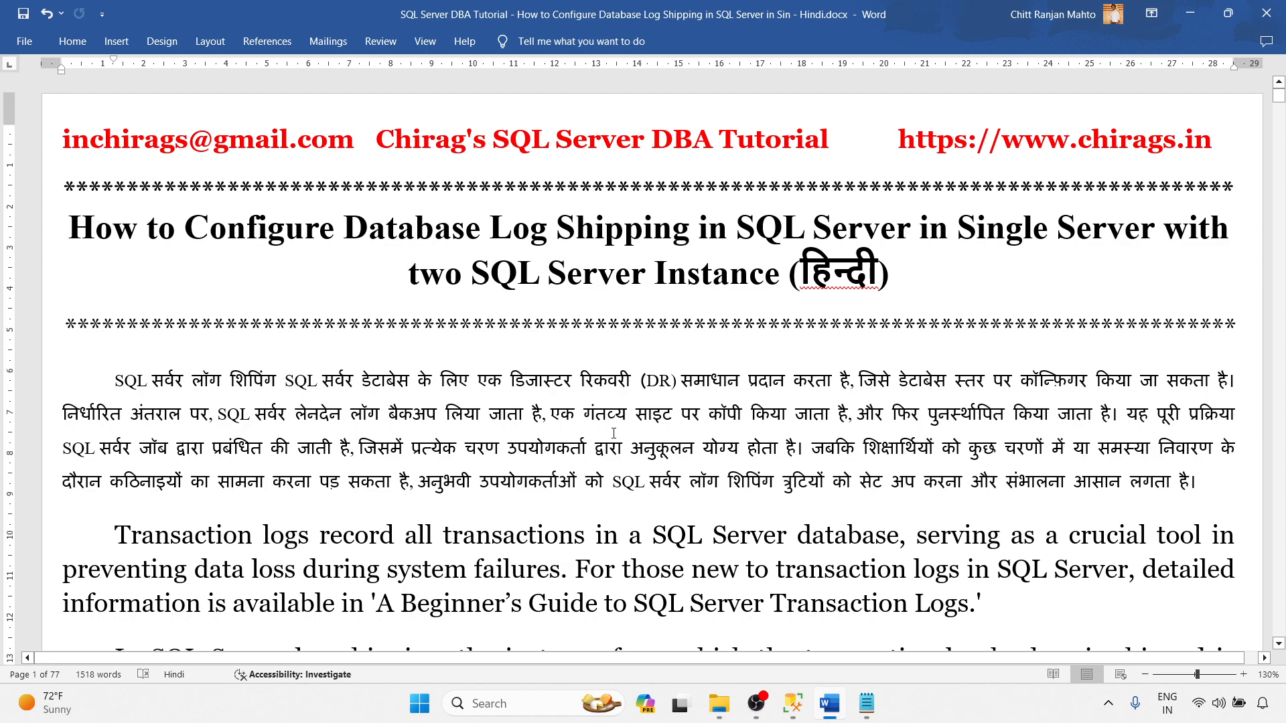
pyautogui.scroll(-20, 614, 434)
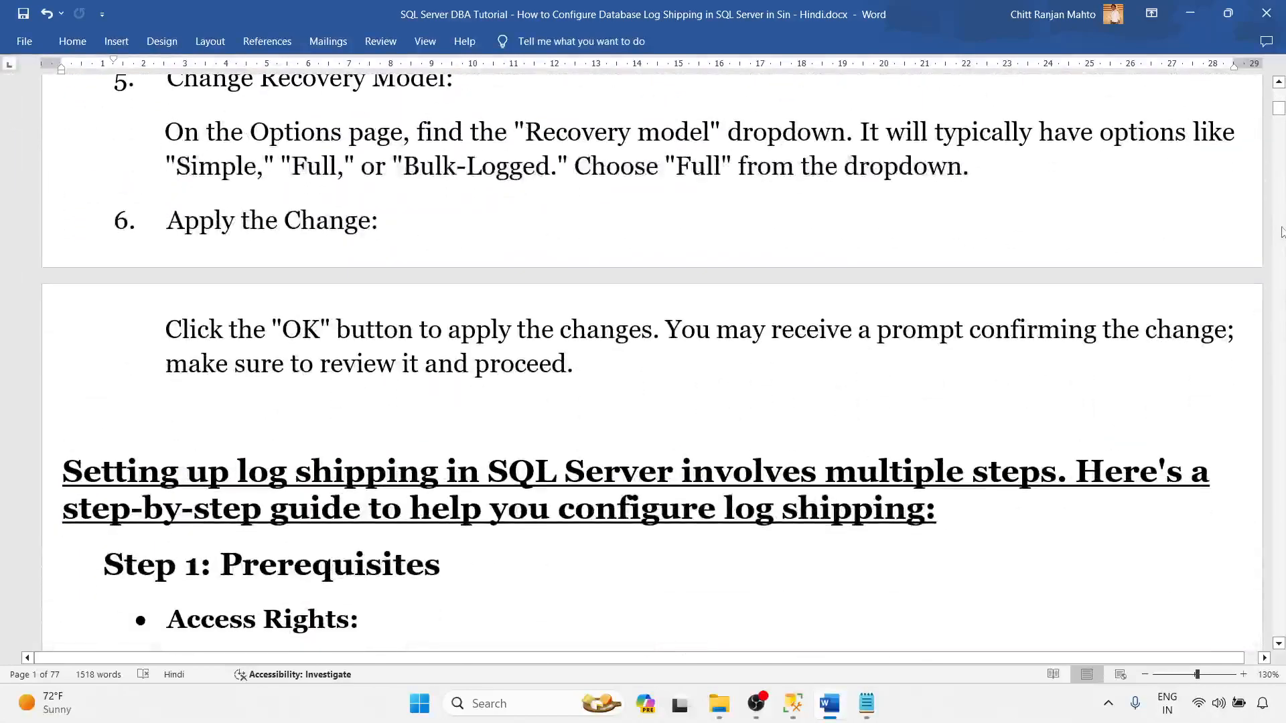
pyautogui.moveTo(1278, 109); pyautogui.dragTo(1282, 538)
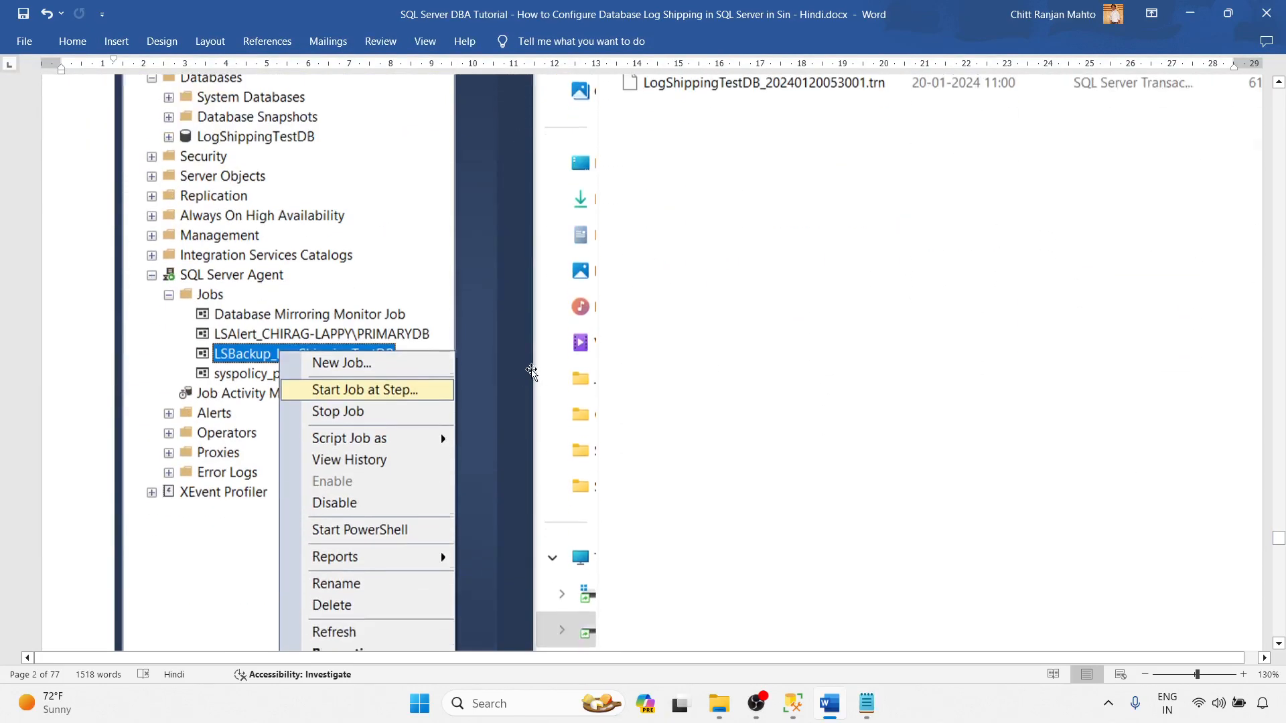
pyautogui.scroll(-3, 337, 405)
pyautogui.scroll(-20, 337, 405)
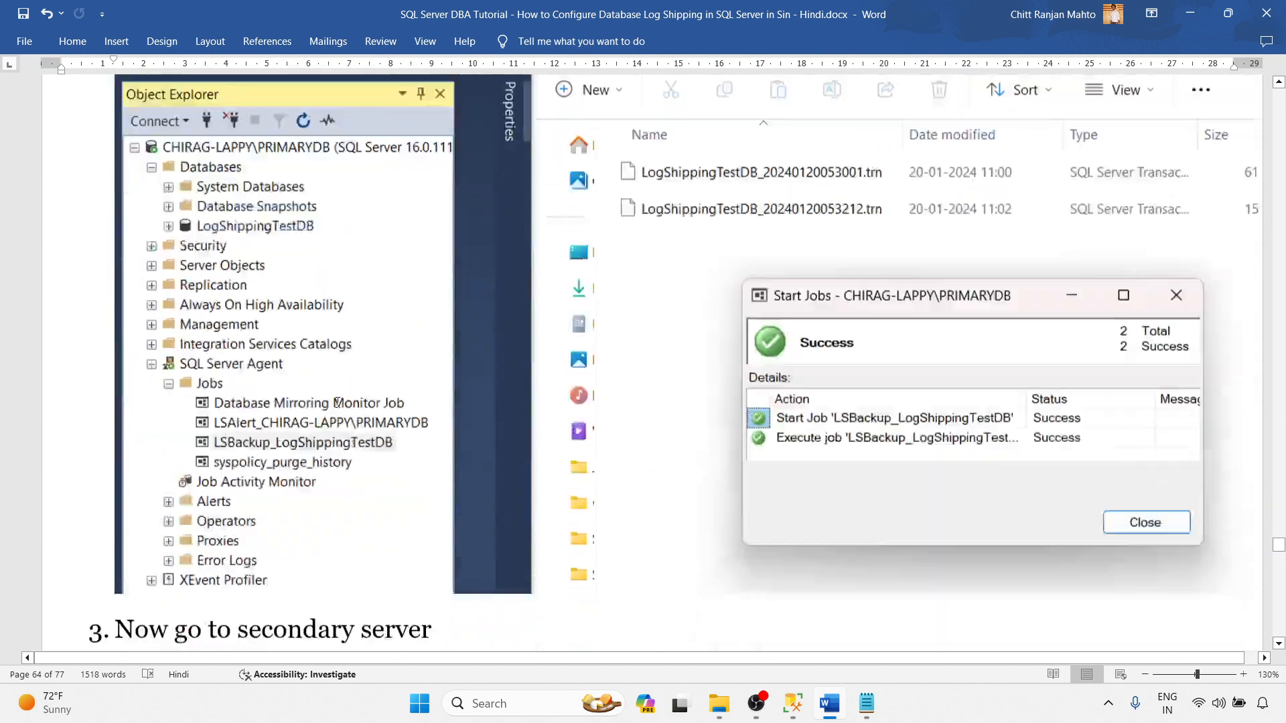
pyautogui.scroll(-20, 337, 405)
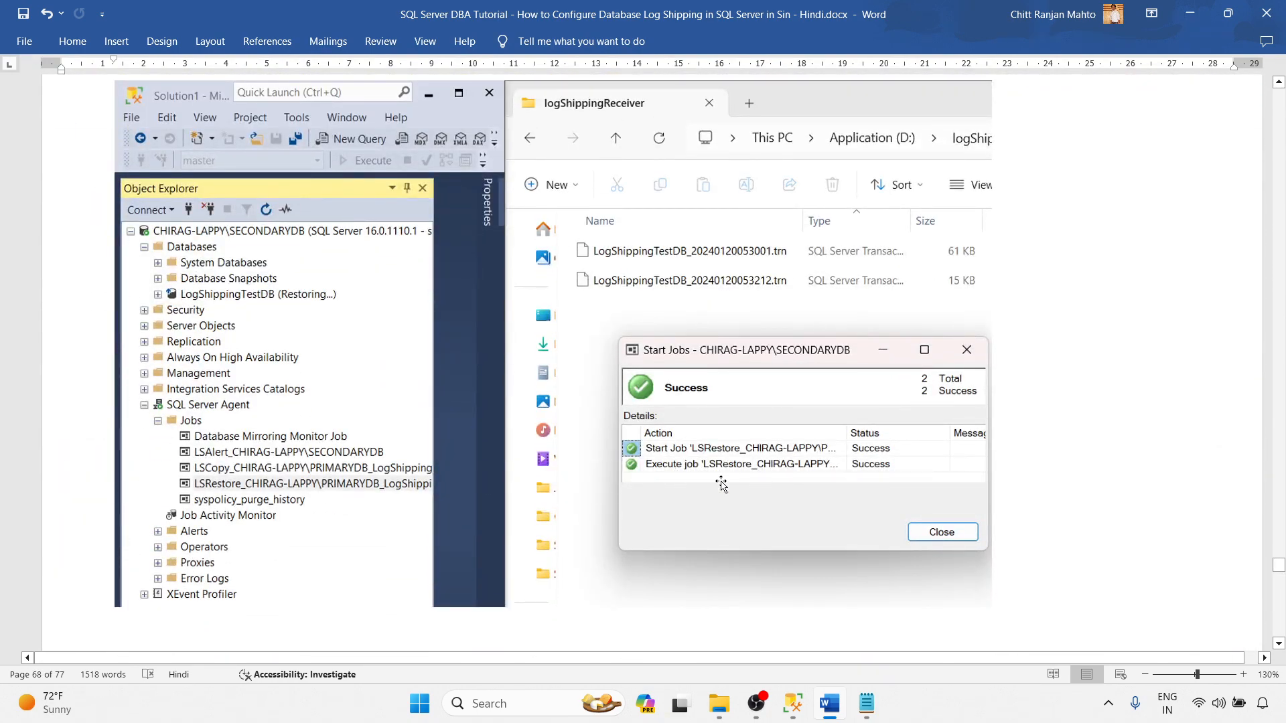
pyautogui.scroll(-10, 744, 462)
pyautogui.scroll(-10, 734, 438)
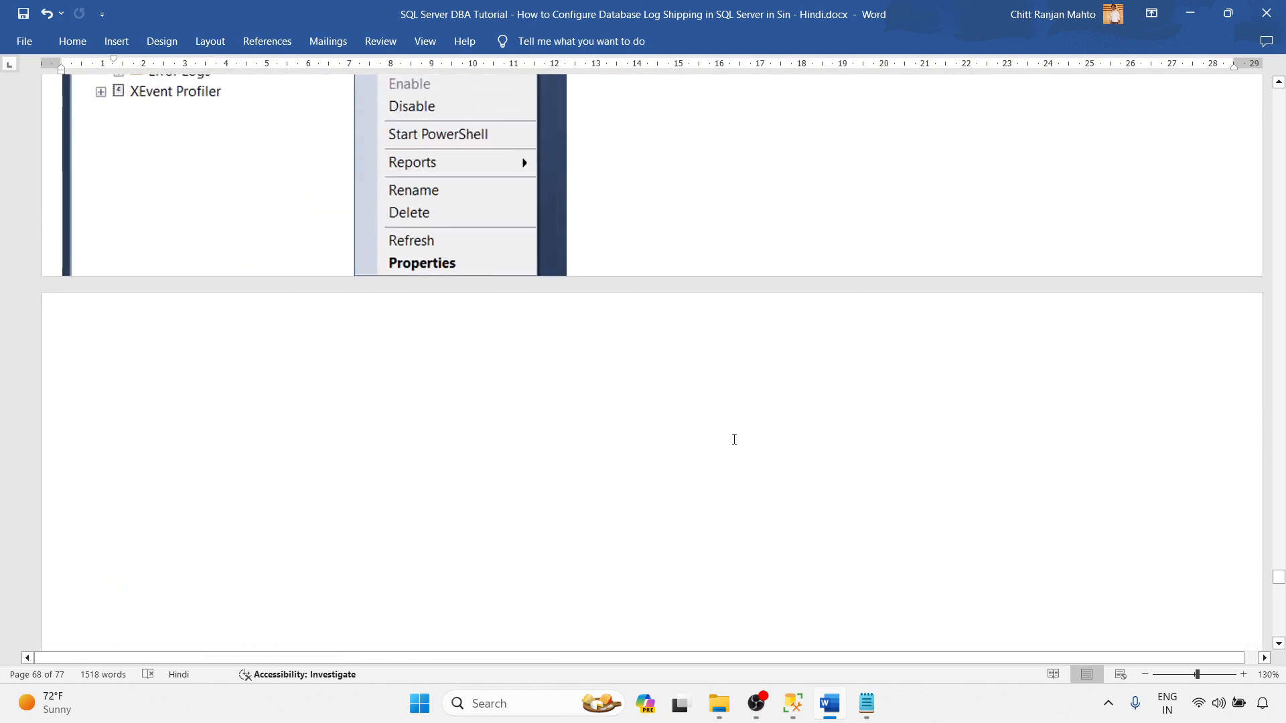
pyautogui.scroll(5, 606, 345)
pyautogui.scroll(-10, 540, 473)
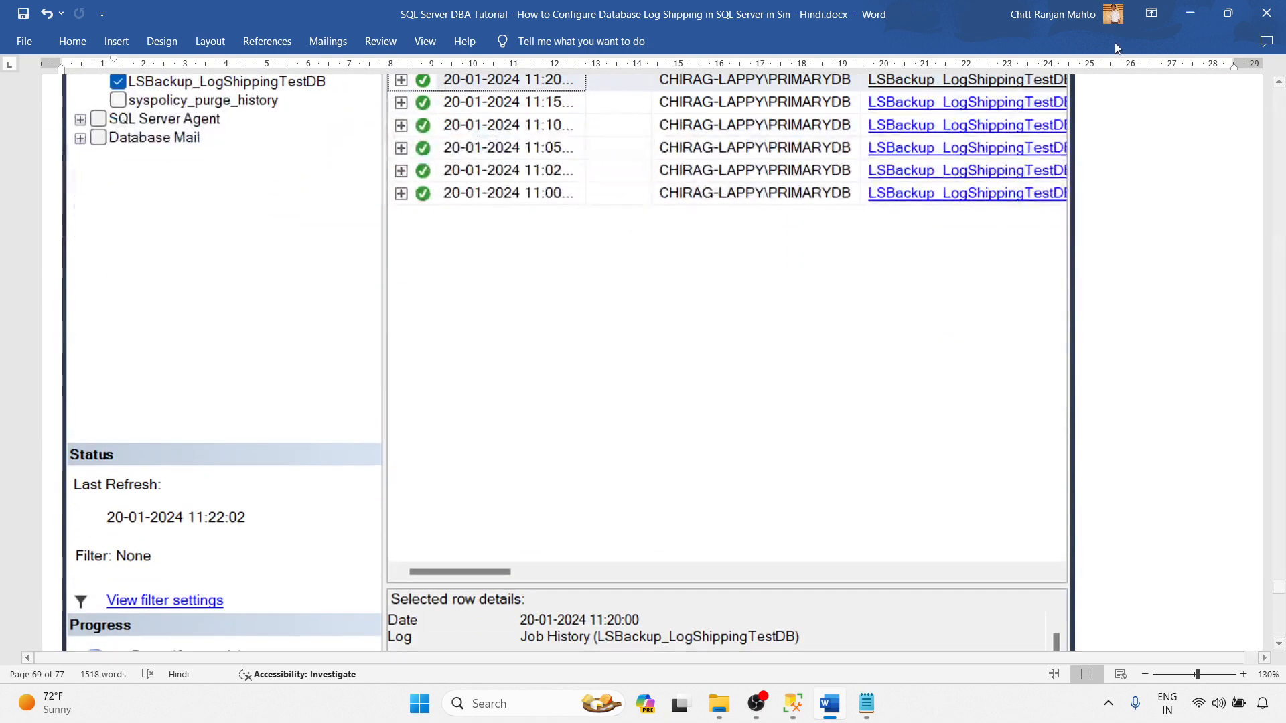
# - Return to the LogShipBackup and LogShipReceive folder windows and check whether the newest transaction log backup has been copied across
pyautogui.click(1189, 13)
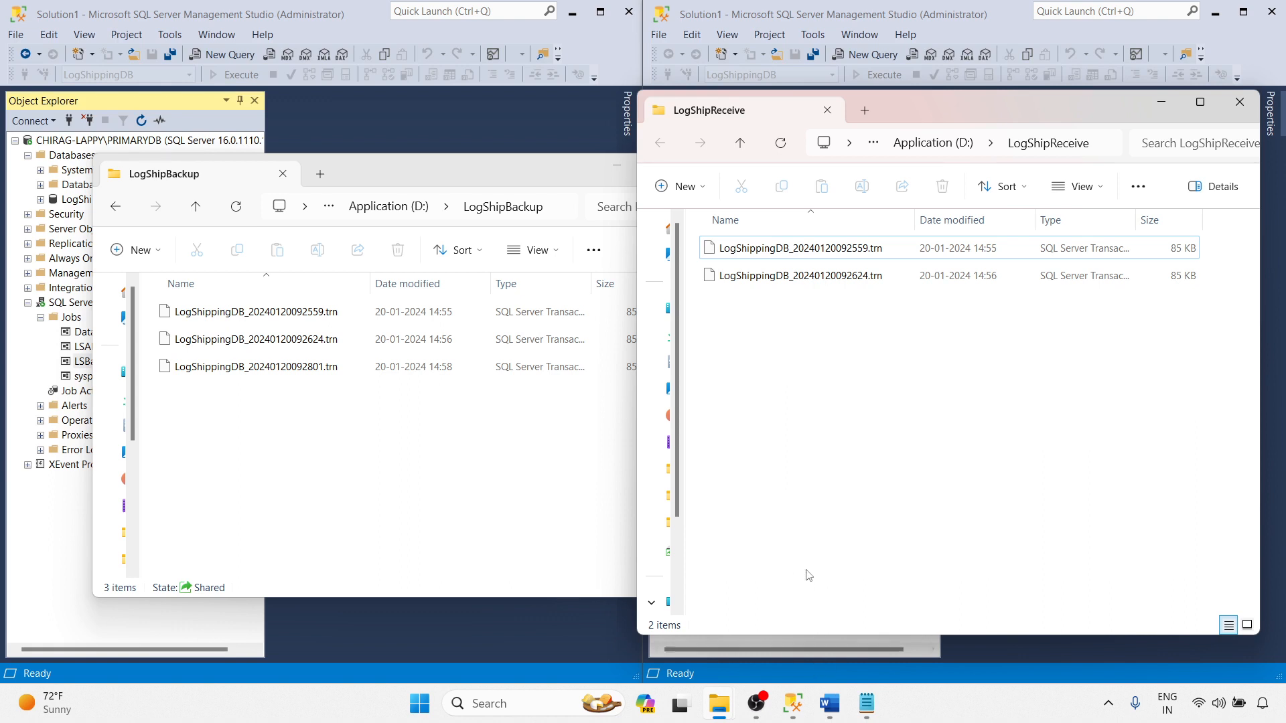
pyautogui.click(957, 716)
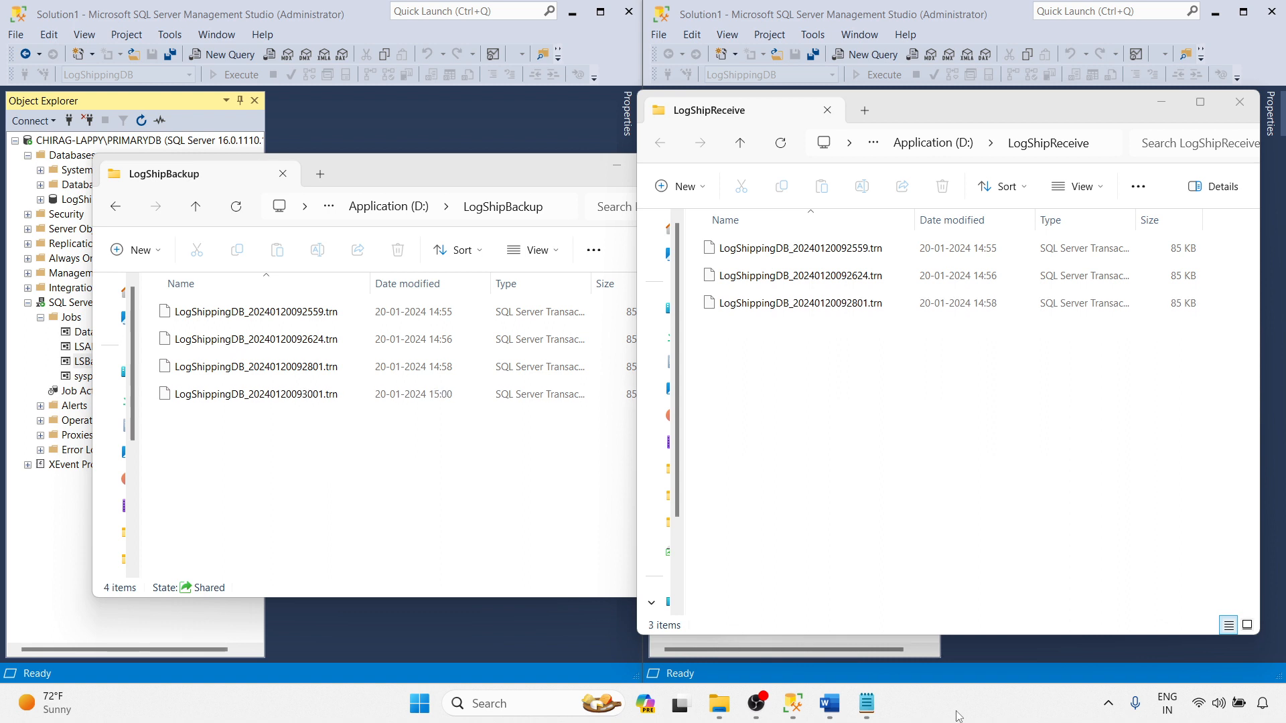
pyautogui.click(424, 395)
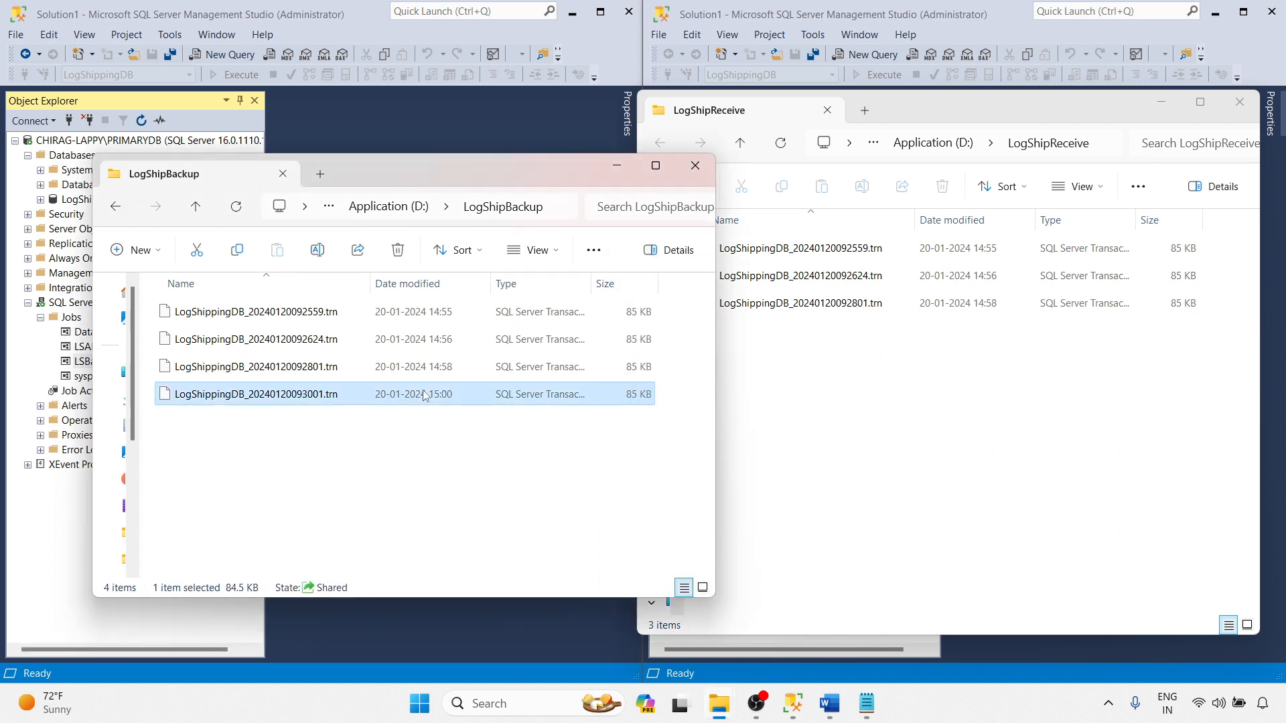
pyautogui.click(912, 371)
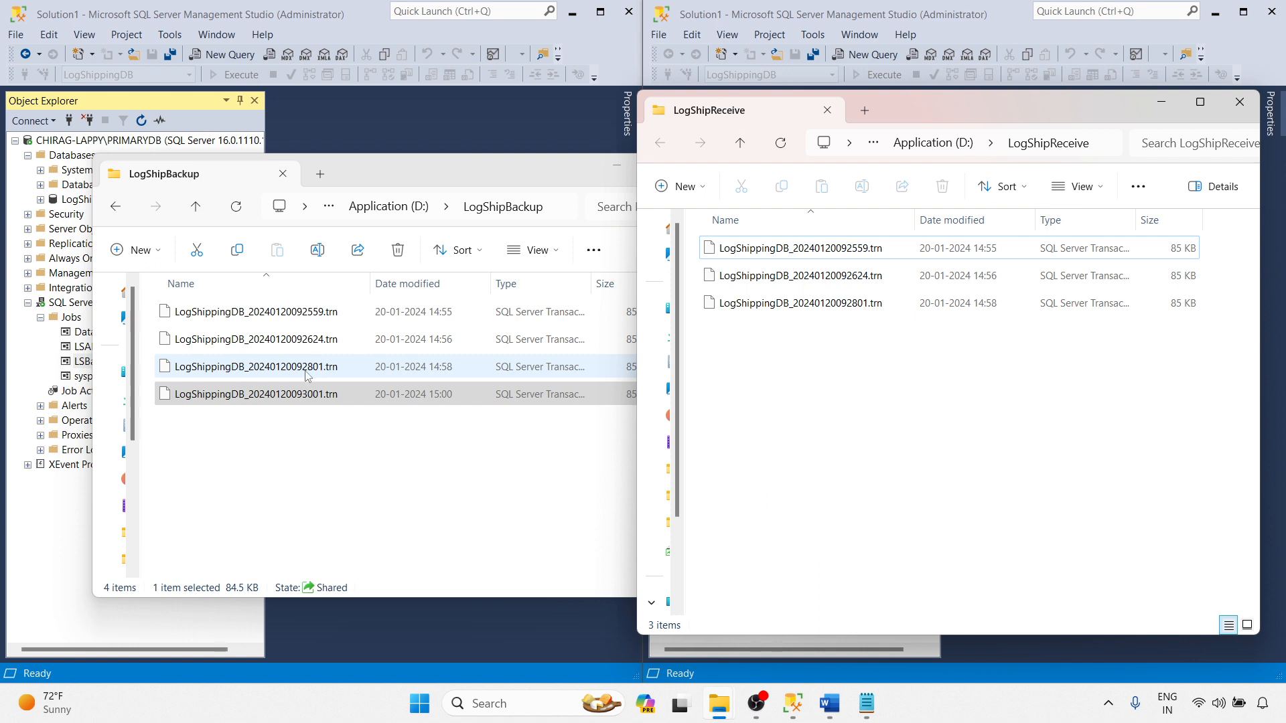
pyautogui.click(869, 313)
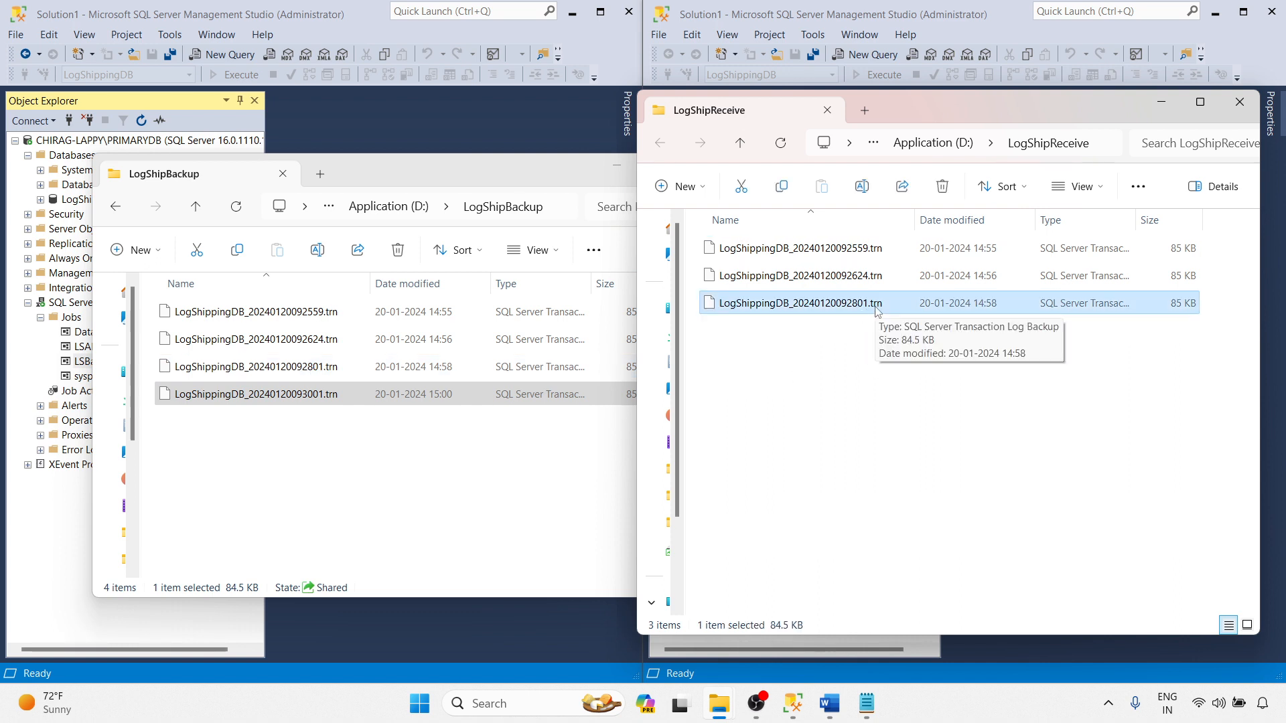
pyautogui.click(834, 422)
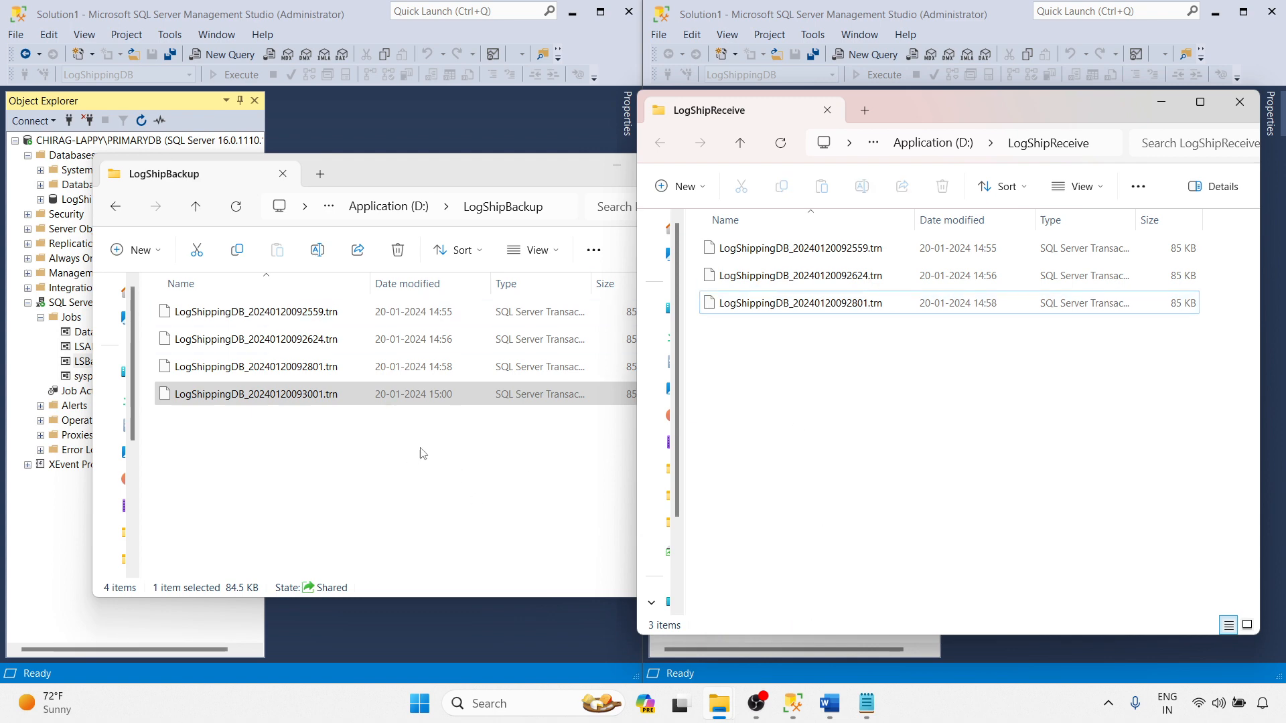
# - Switch back to the log shipping tutorial document in Word and go through the job history screenshots to the Conclusion section
pyautogui.click(830, 703)
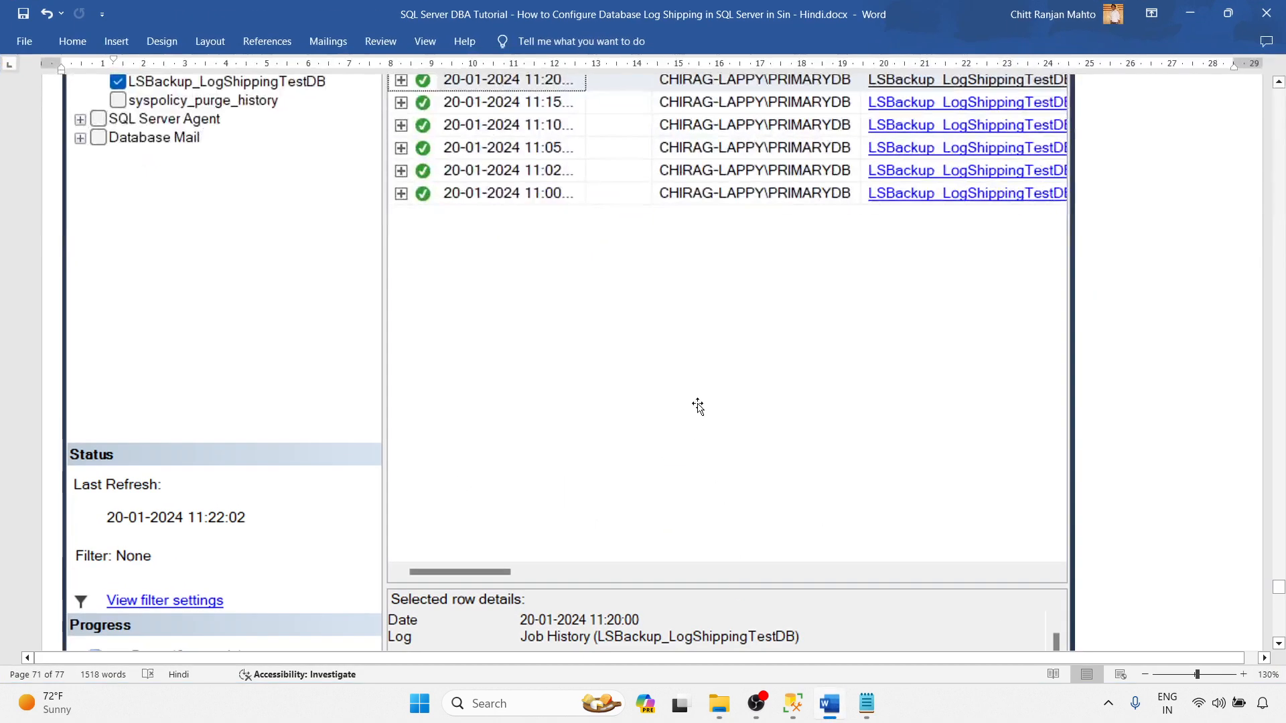
pyautogui.scroll(5, 707, 406)
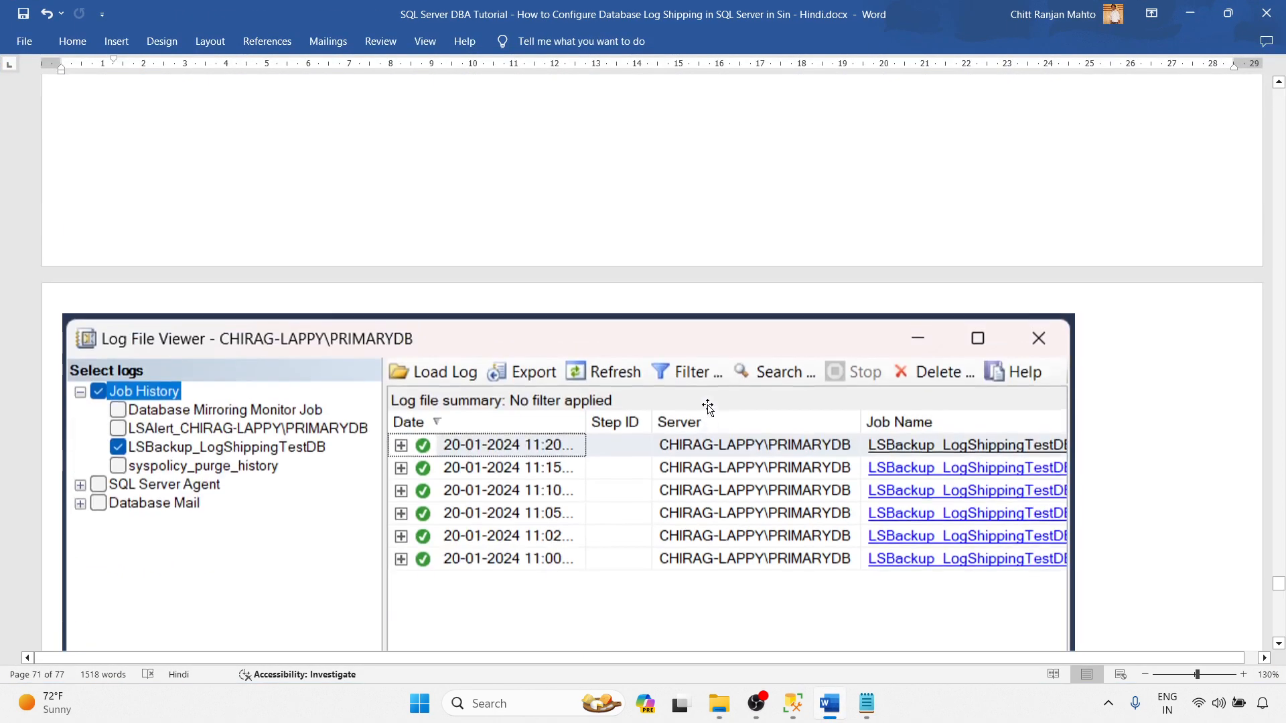
pyautogui.scroll(-20, 708, 407)
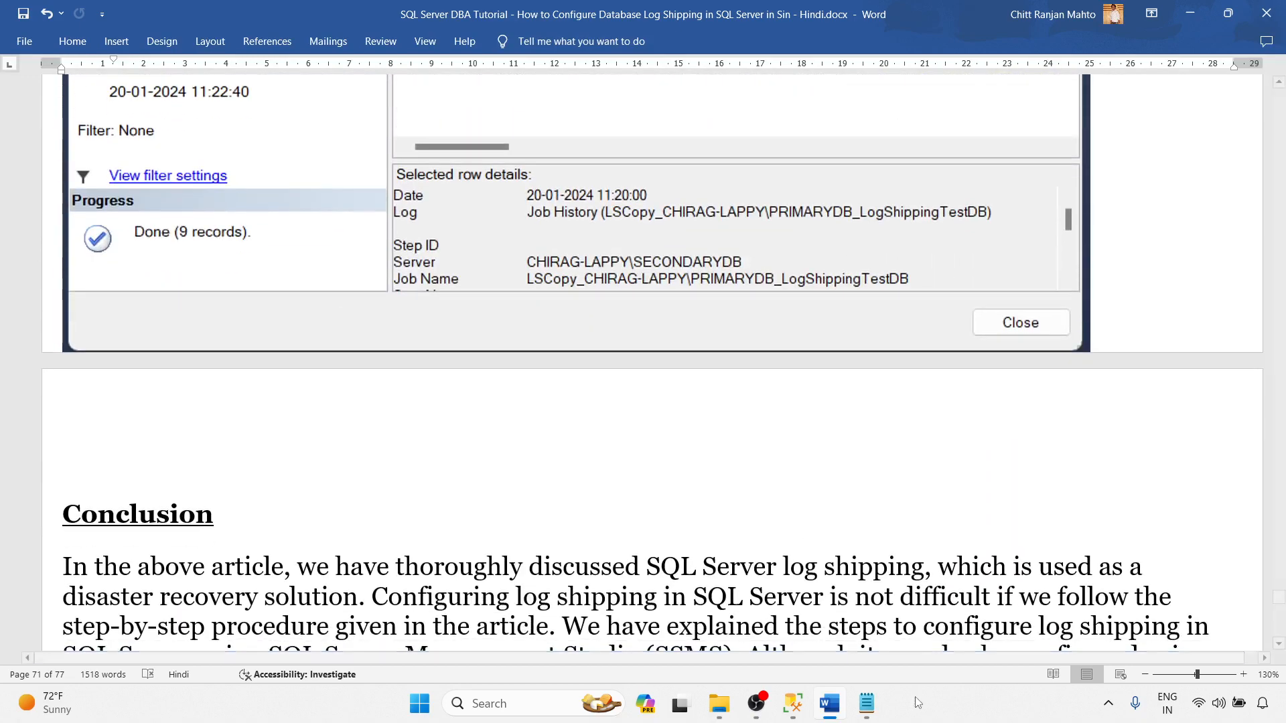
pyautogui.click(942, 711)
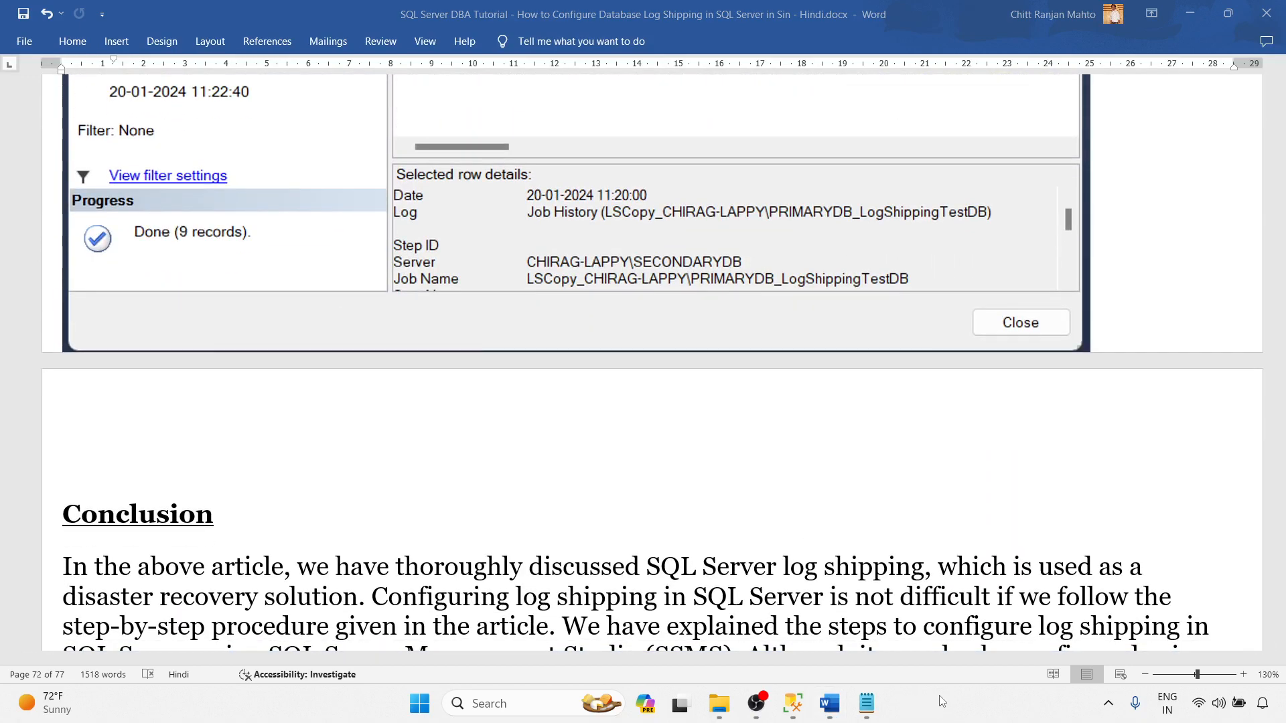